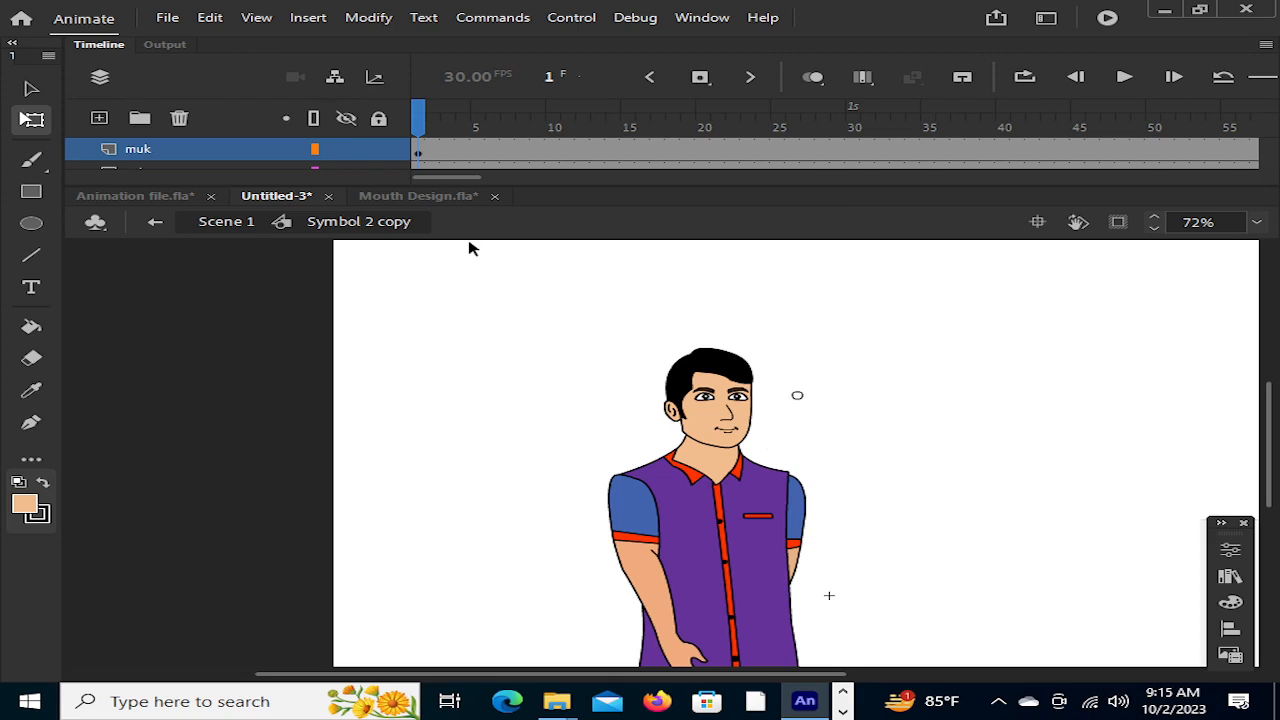
Scrub the timeline from frame 1 to frame 19 to preview the character's mouth movement
scroll(566, 300, "up", 1)
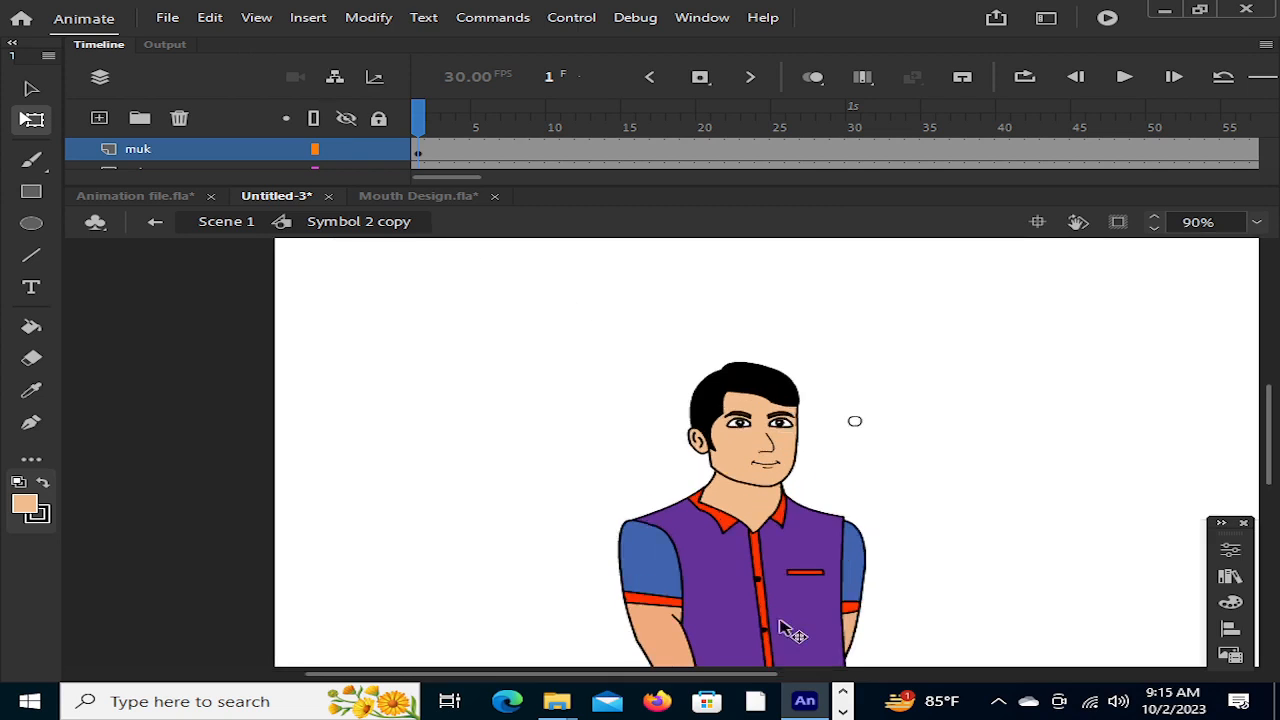
left_click_drag(741, 682, 771, 640)
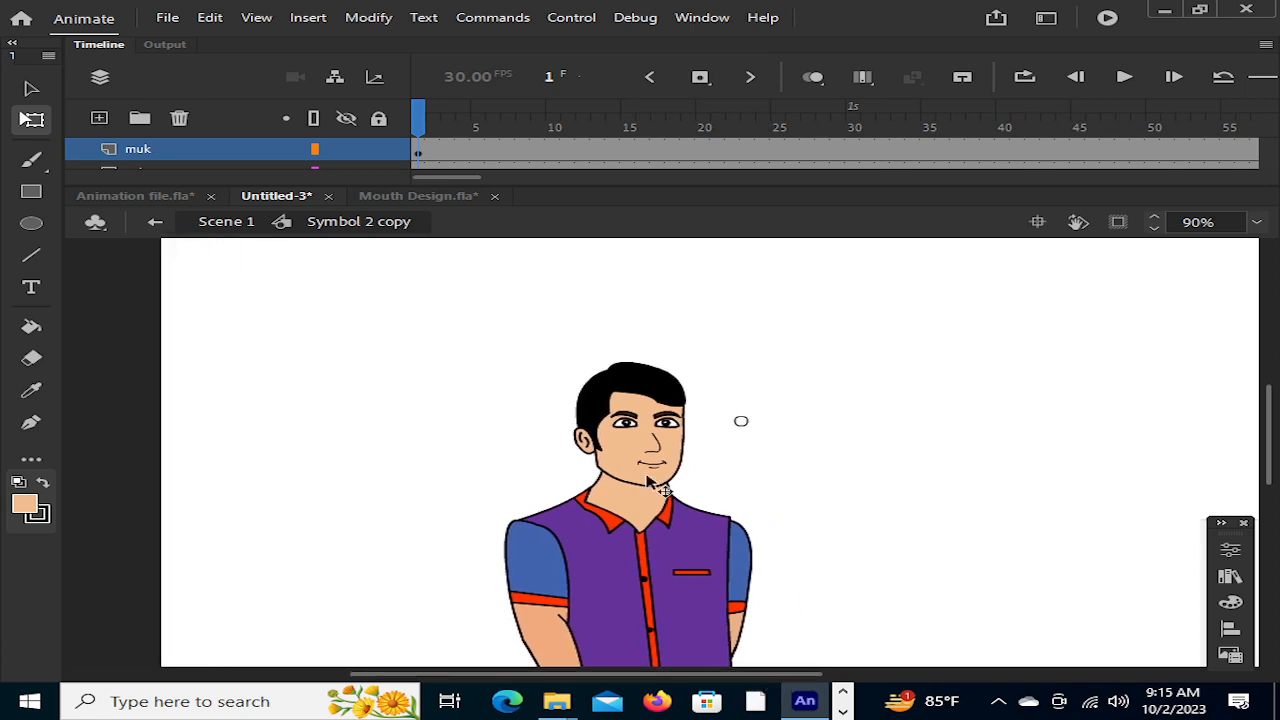
left_click_drag(420, 125, 689, 201)
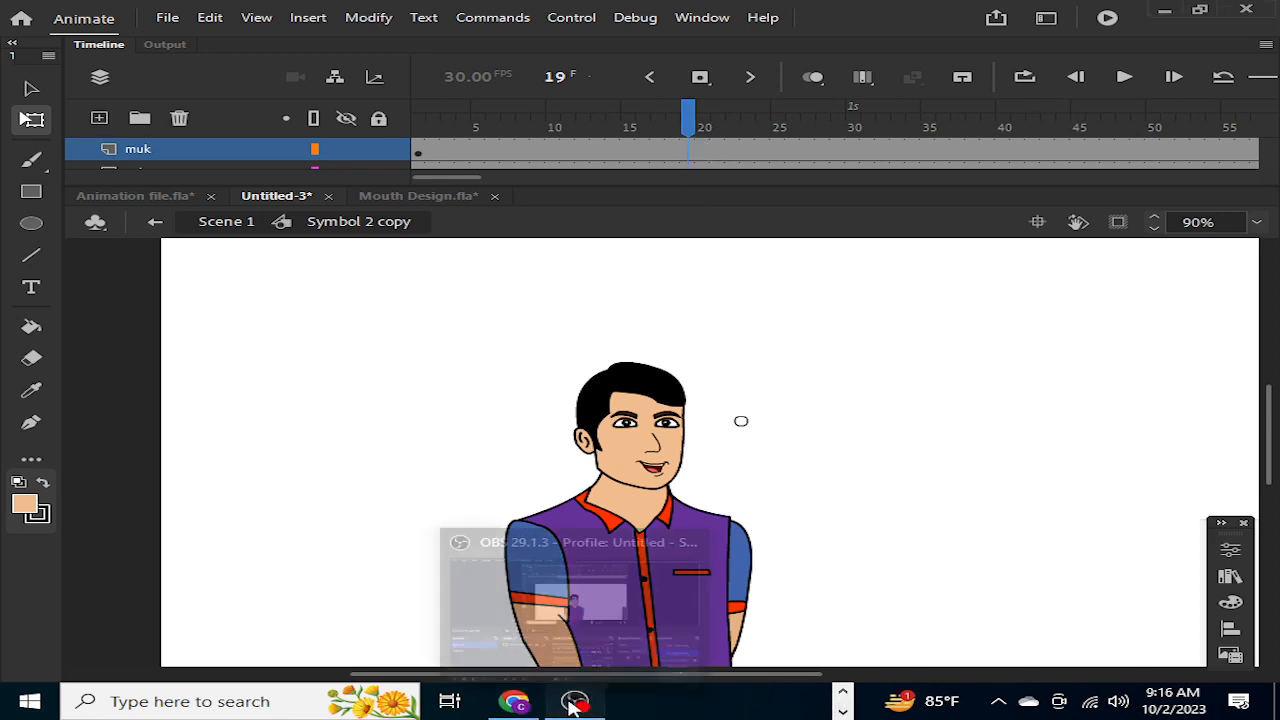
Switch to the Google Meet call, present the entire screen, and return to Adobe Animate
left_click(573, 701)
left_click(518, 702)
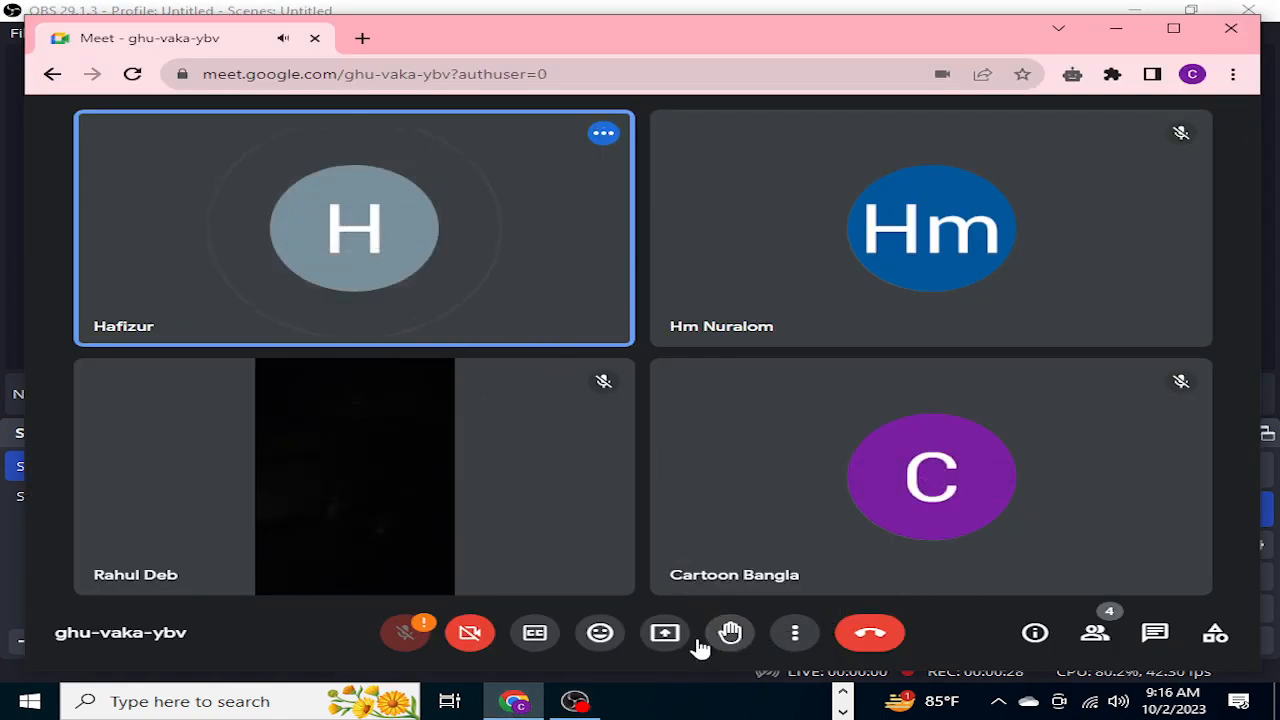
left_click(665, 633)
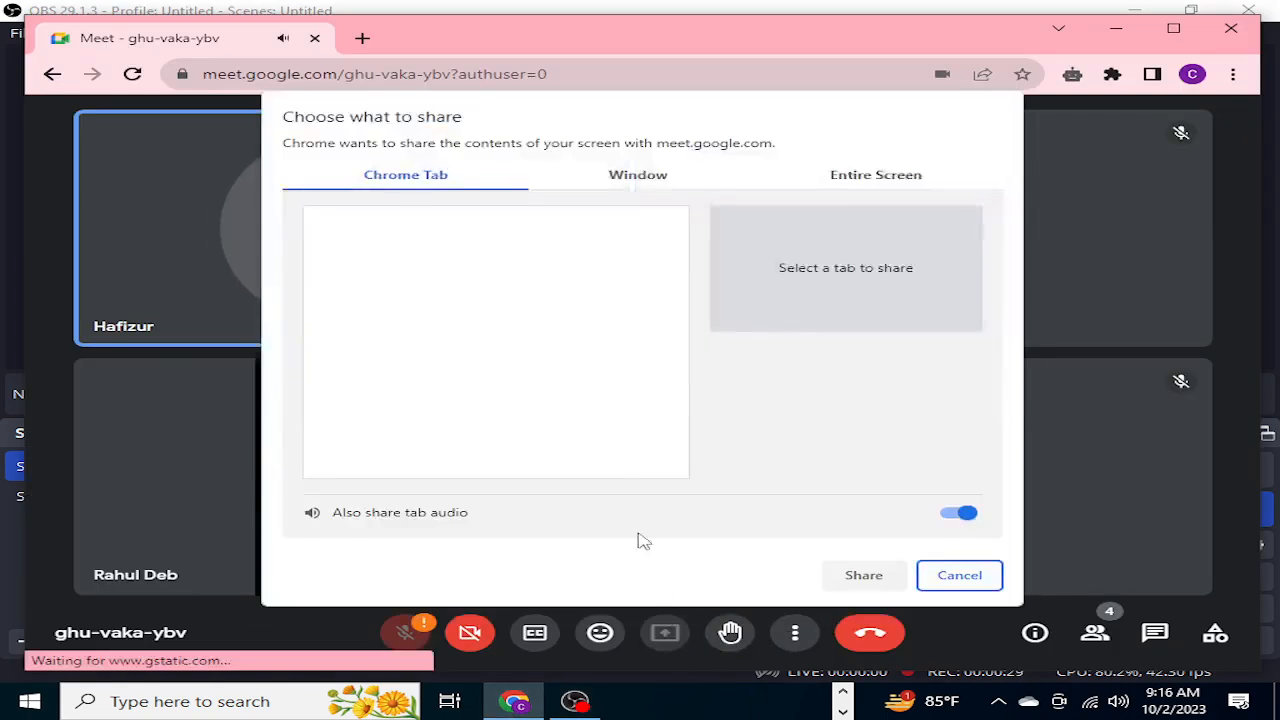
left_click(923, 177)
left_click(498, 299)
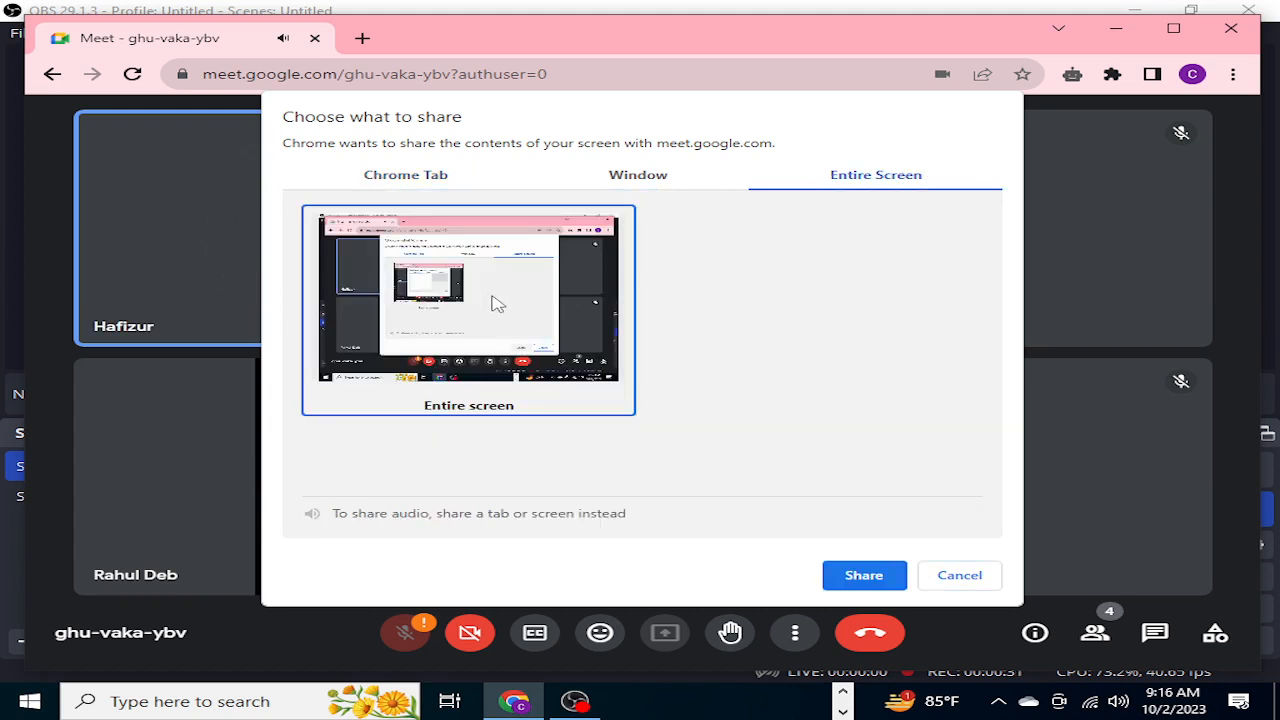
left_click(864, 576)
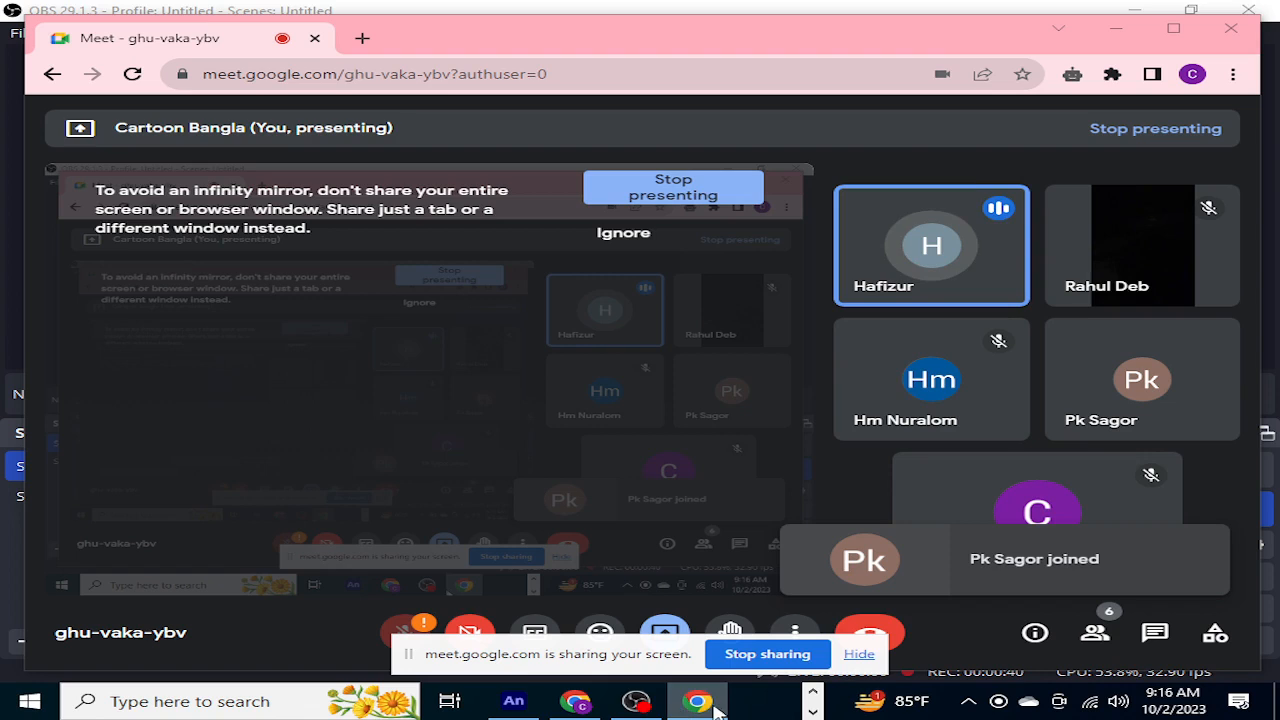
left_click(512, 702)
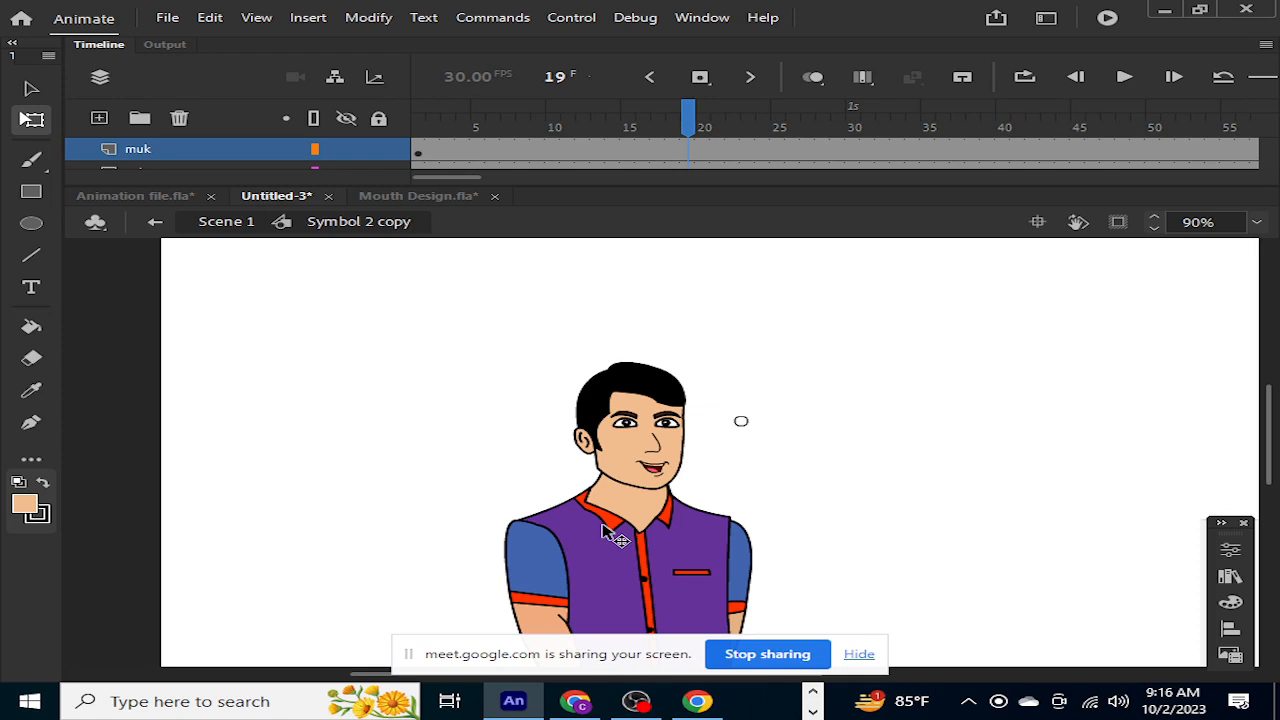
Preview the character's talking and blinking animation by scrubbing and playing the timeline, and return the playhead to frame 1
scroll(665, 470, "down", 2)
scroll(665, 470, "up", 3)
scroll(667, 472, "down", 1)
mouse_move(697, 135)
left_mouse_down()
mouse_move(490, 147)
mouse_move(700, 149)
left_mouse_up()
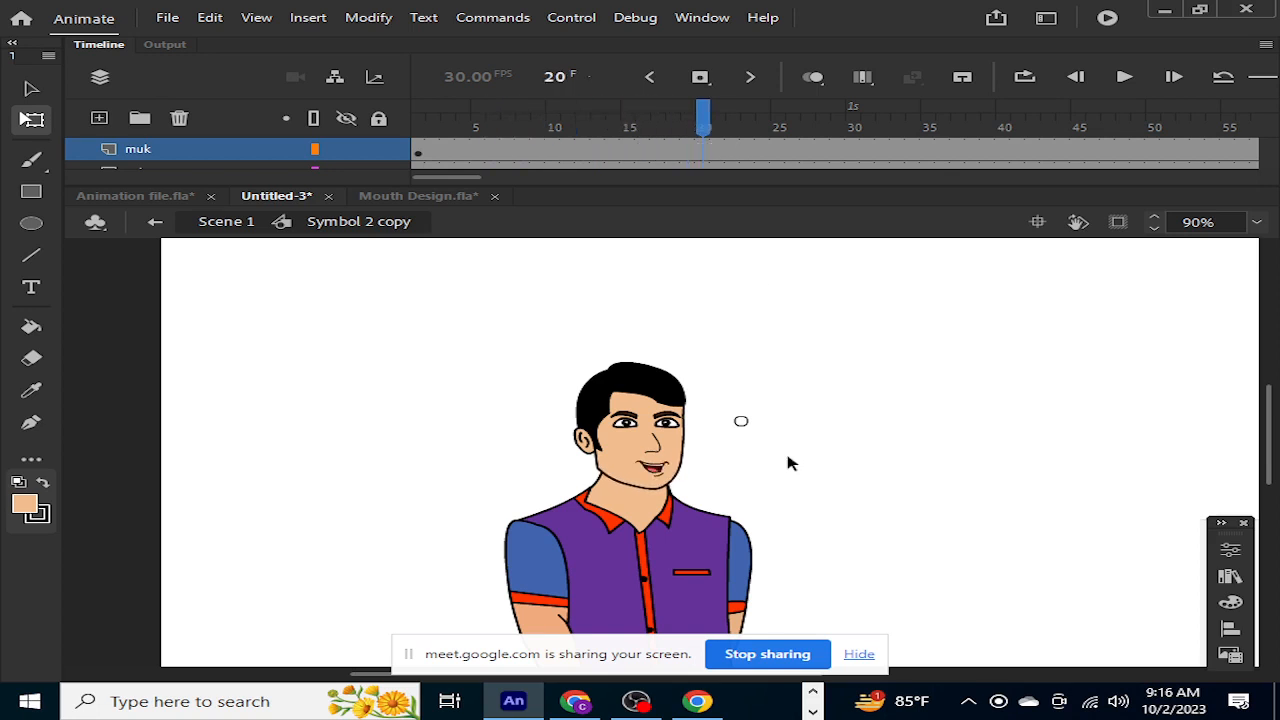
scroll(788, 463, "up", 3)
left_click_drag(704, 122, 855, 262)
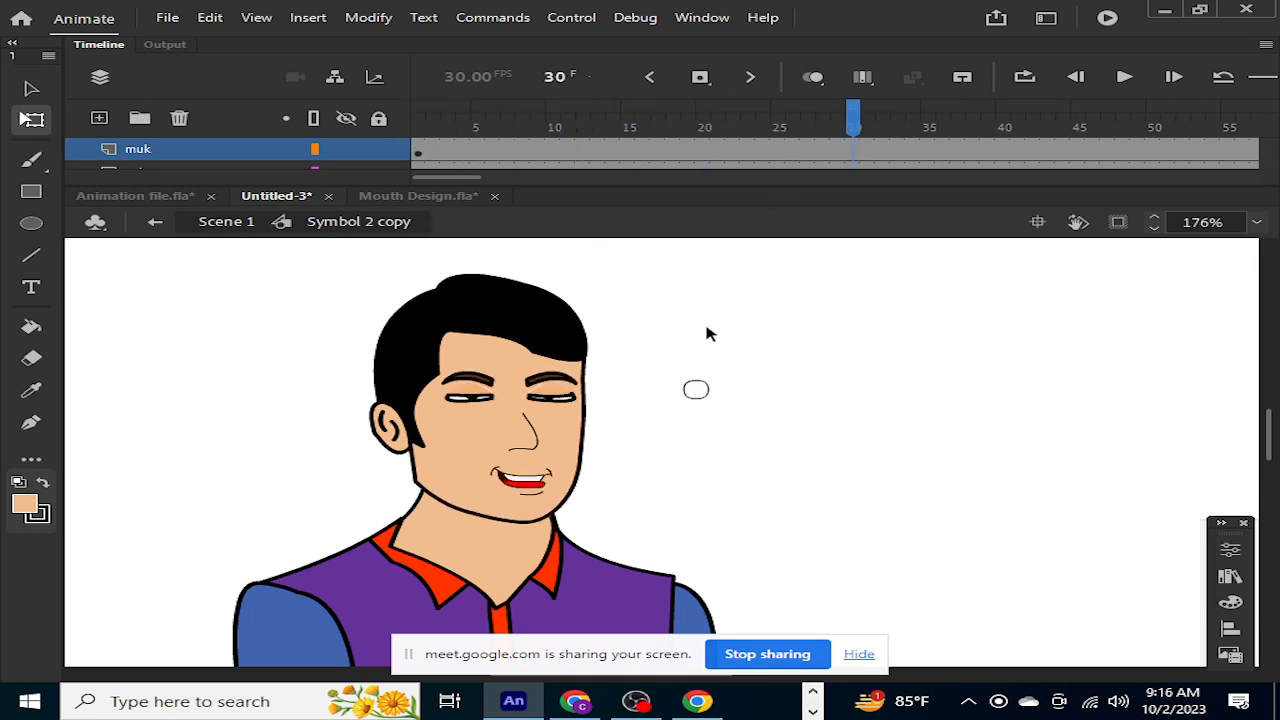
left_click_drag(857, 120, 666, 189)
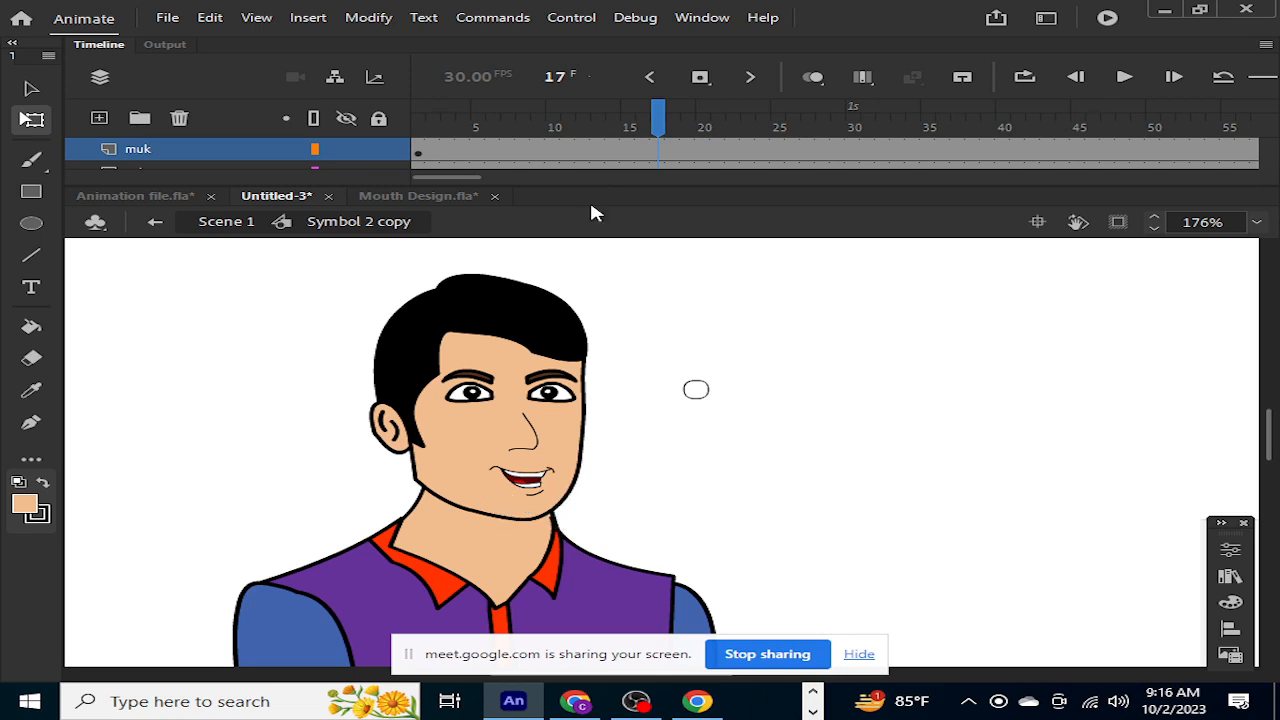
left_click_drag(658, 128, 478, 203)
left_click_drag(557, 205, 777, 115)
left_click(1124, 77)
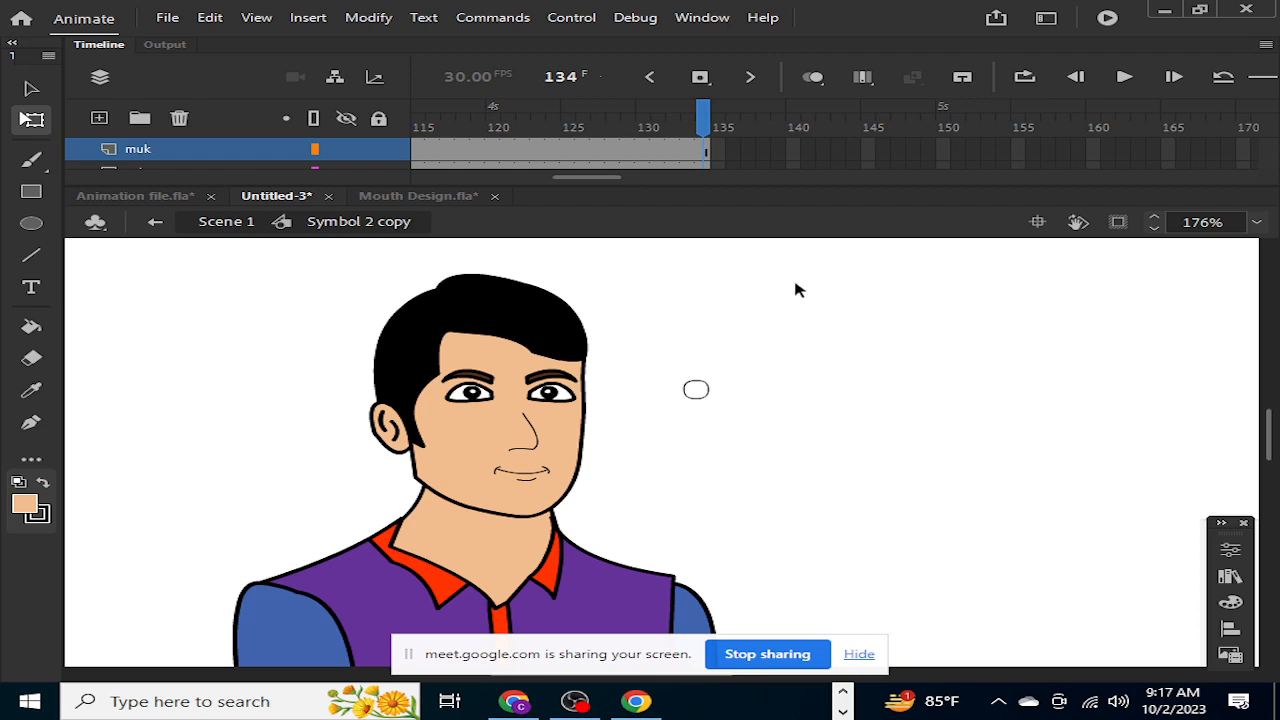
left_click_drag(706, 114, 317, 120)
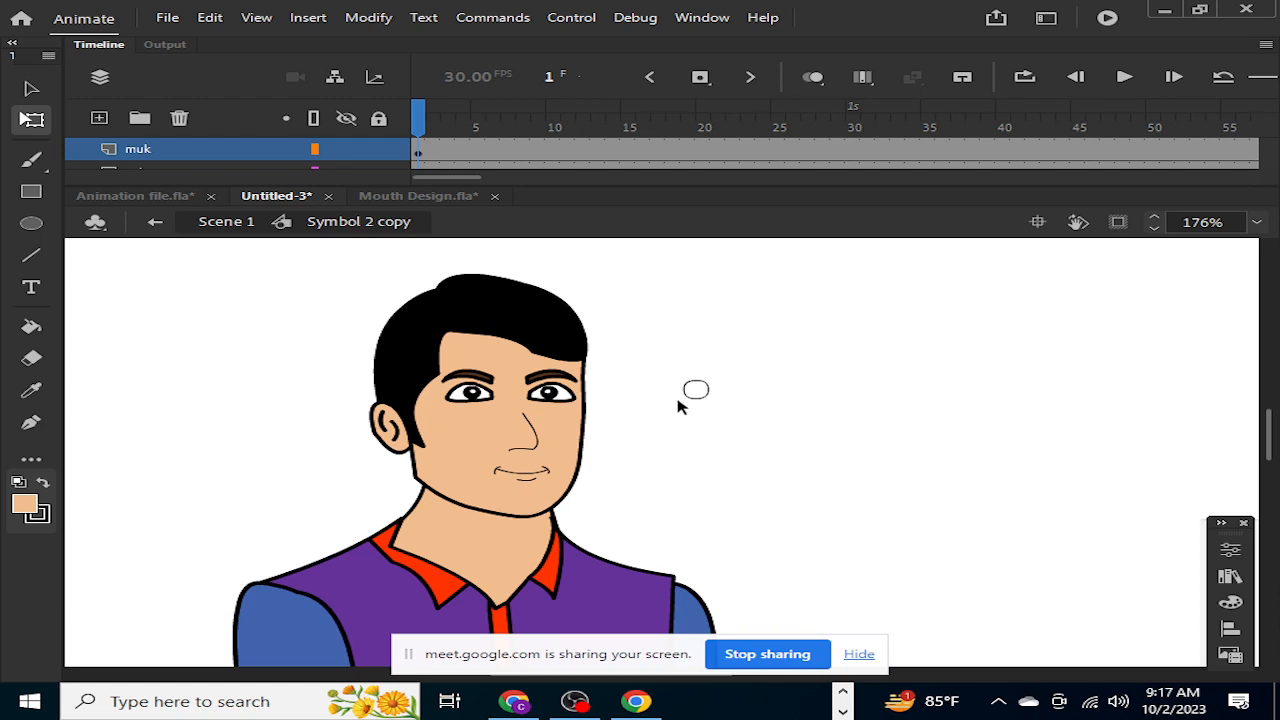
Examine the character from head to hands and check its pose on the first three frames
left_click_drag(412, 126, 383, 210)
left_click_drag(640, 328, 811, 480)
scroll(794, 480, "down", 3)
scroll(791, 480, "up", 1)
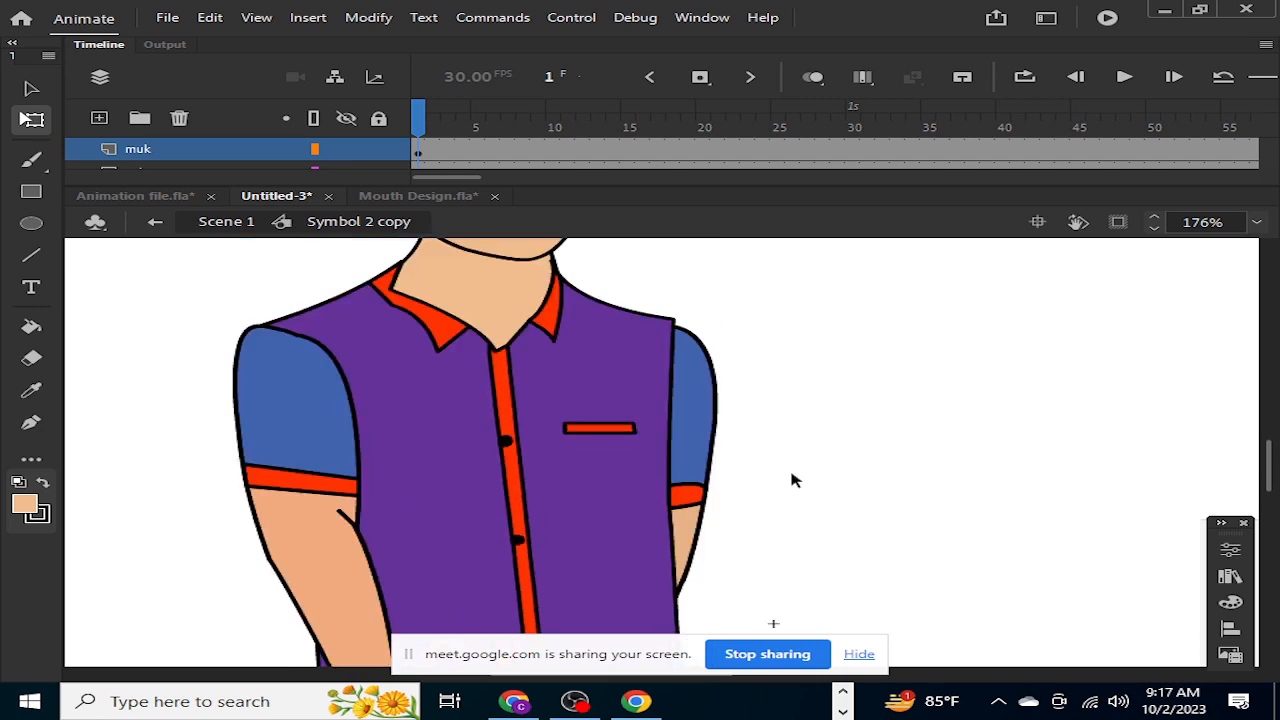
scroll(791, 480, "up", 4)
scroll(797, 482, "down", 2)
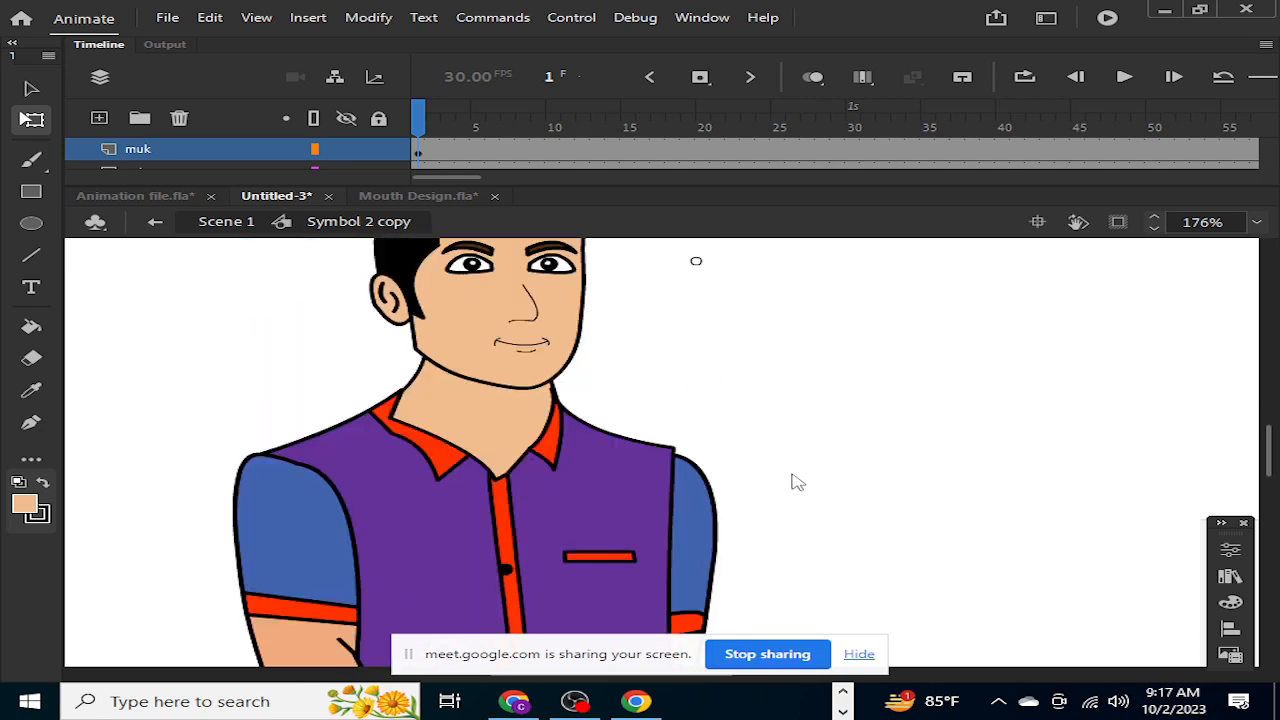
scroll(791, 480, "down", 4)
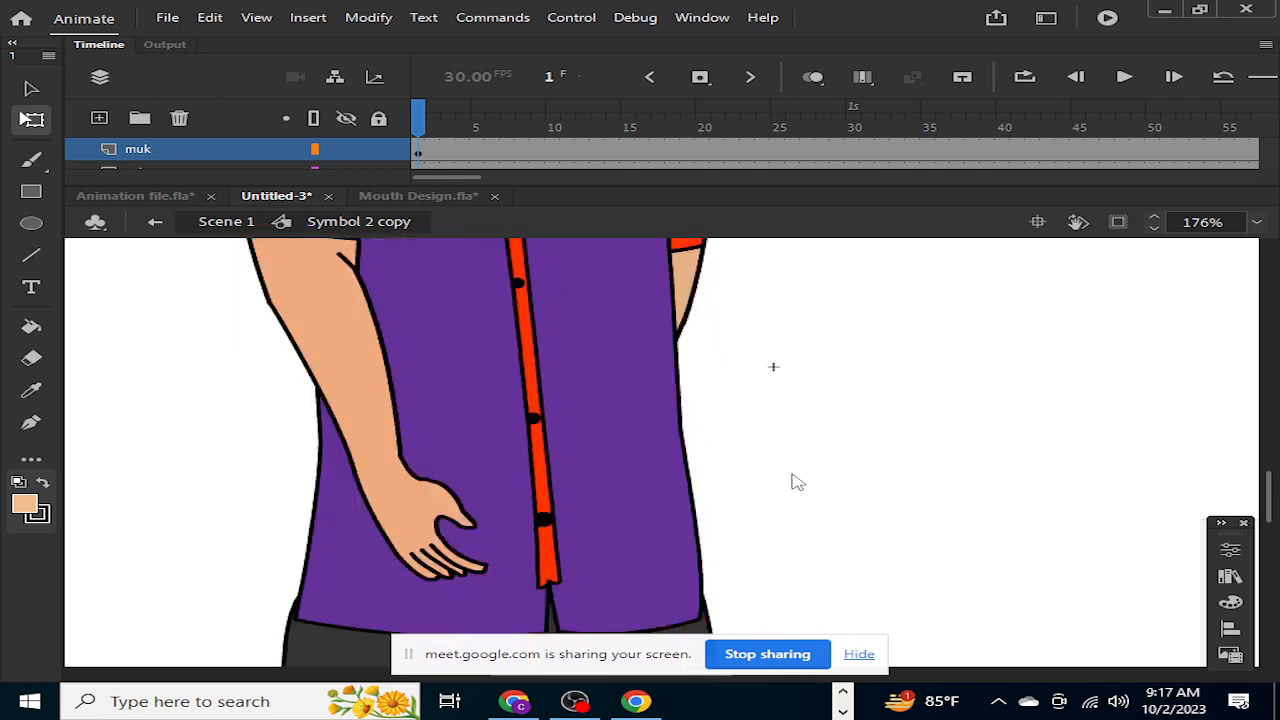
scroll(793, 482, "up", 2)
scroll(791, 480, "up", 4)
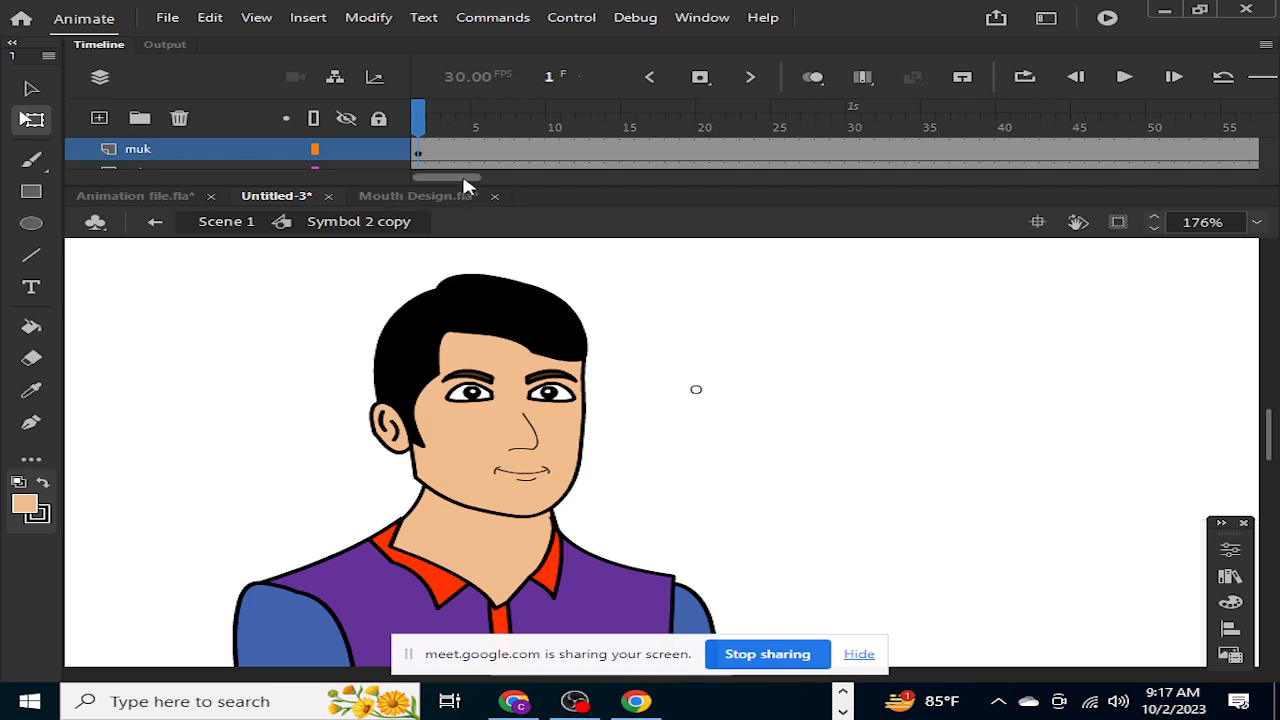
left_click_drag(455, 183, 320, 194)
left_click_drag(416, 120, 435, 149)
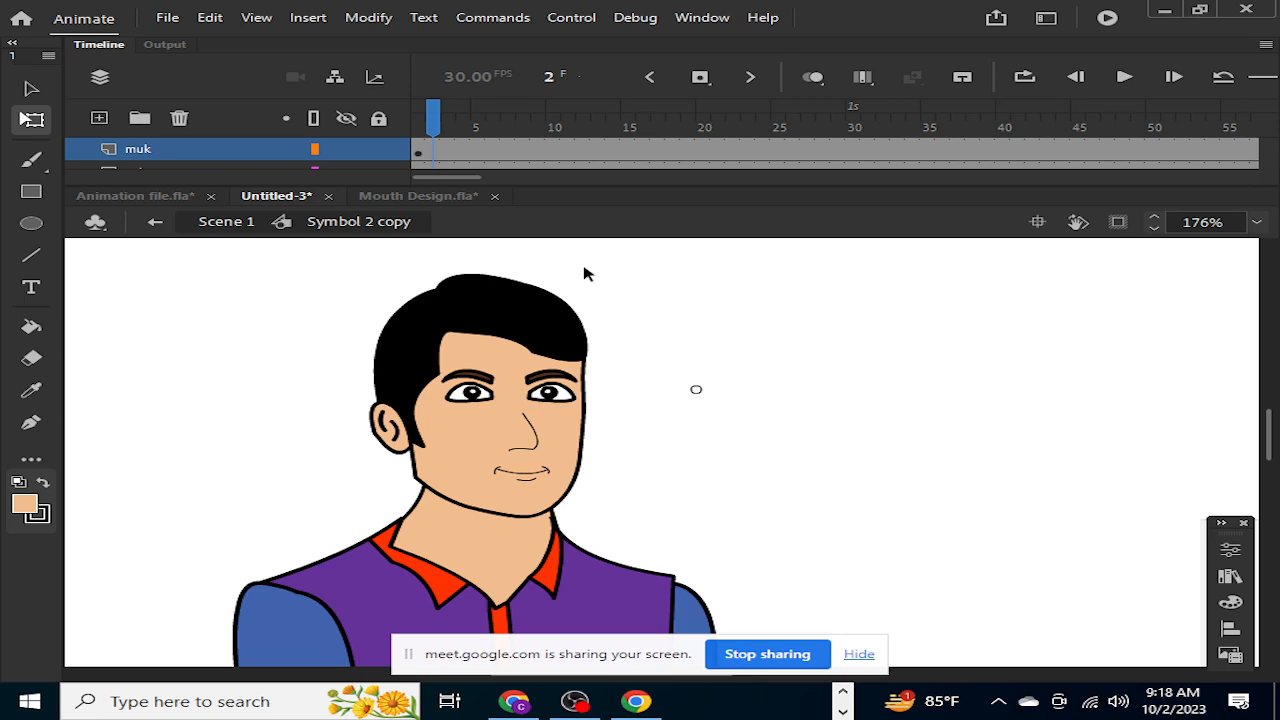
left_click(421, 126)
left_click_drag(418, 128, 449, 220)
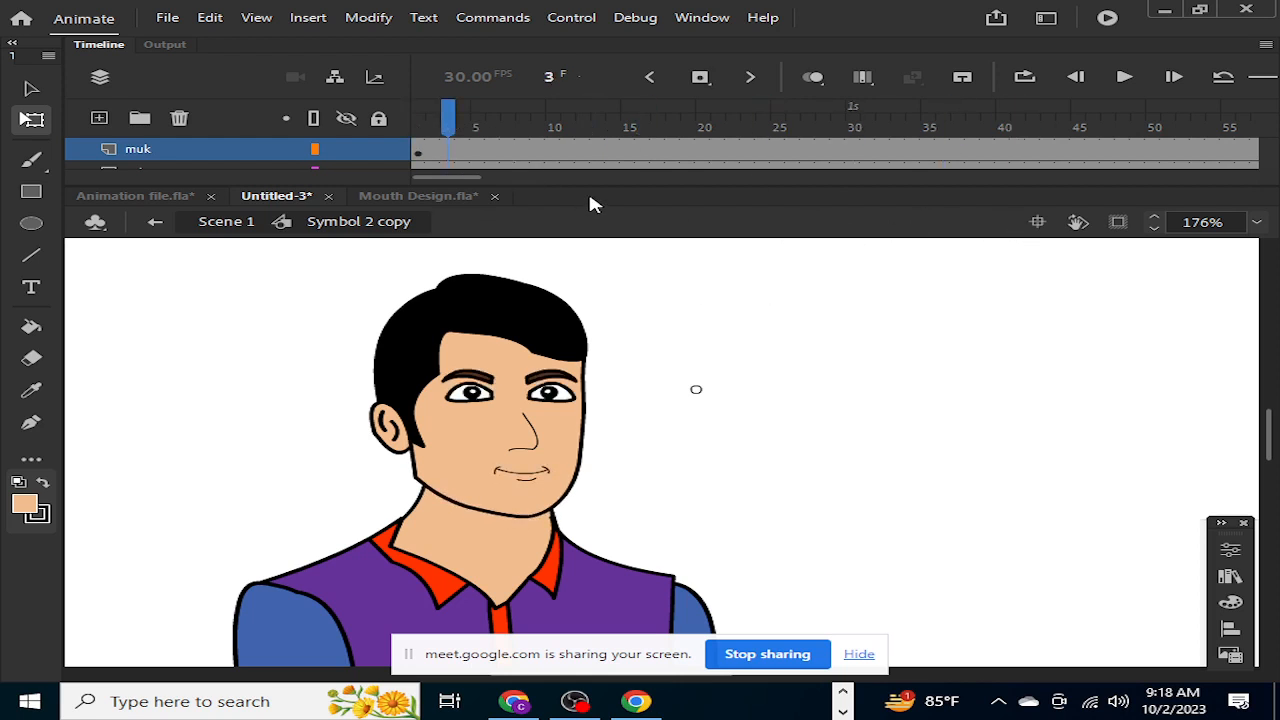
Enlarge the timeline to show the muk, cok, nak and fas layers, and return the playhead to frame 1
left_click_drag(594, 186, 570, 476)
left_click_drag(569, 321, 569, 251)
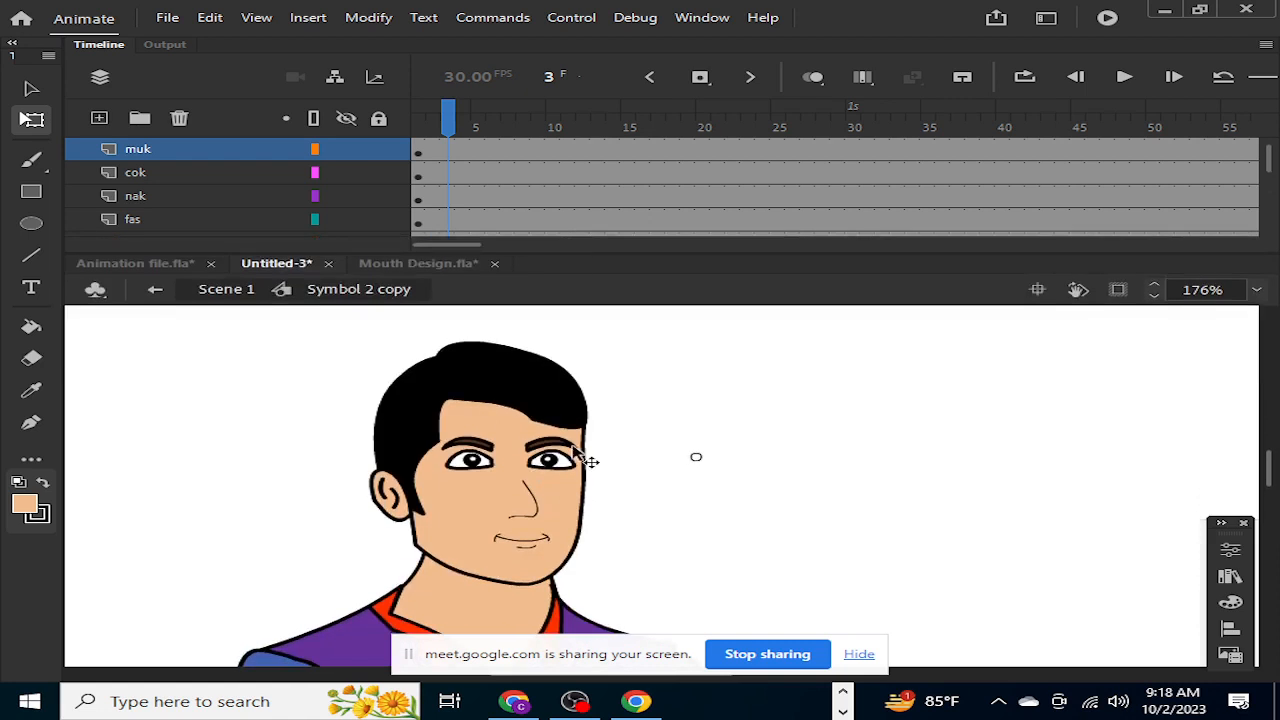
scroll(590, 457, "down", 3)
scroll(626, 485, "down", 3)
scroll(628, 485, "up", 2)
scroll(626, 485, "up", 2)
left_click_drag(455, 120, 417, 194)
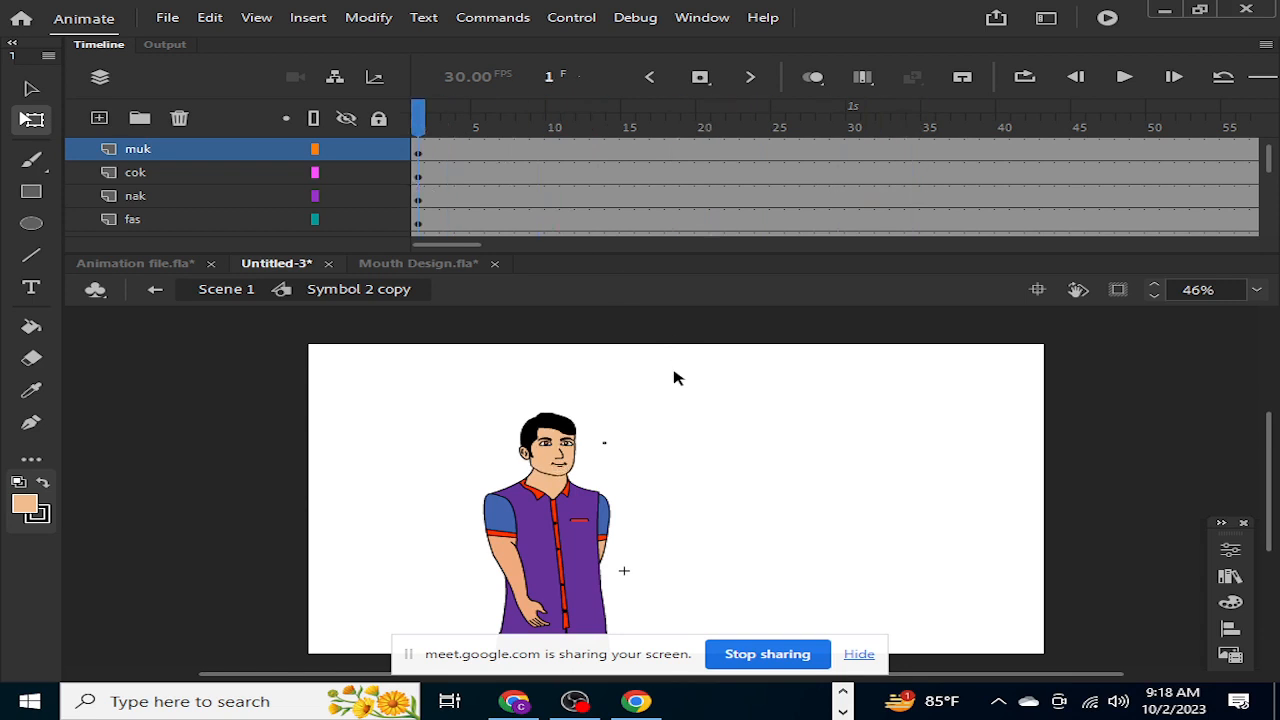
Move the screen-sharing notice off the canvas and centre the character's face in the view
scroll(674, 378, "up", 5)
scroll(677, 489, "down", 2)
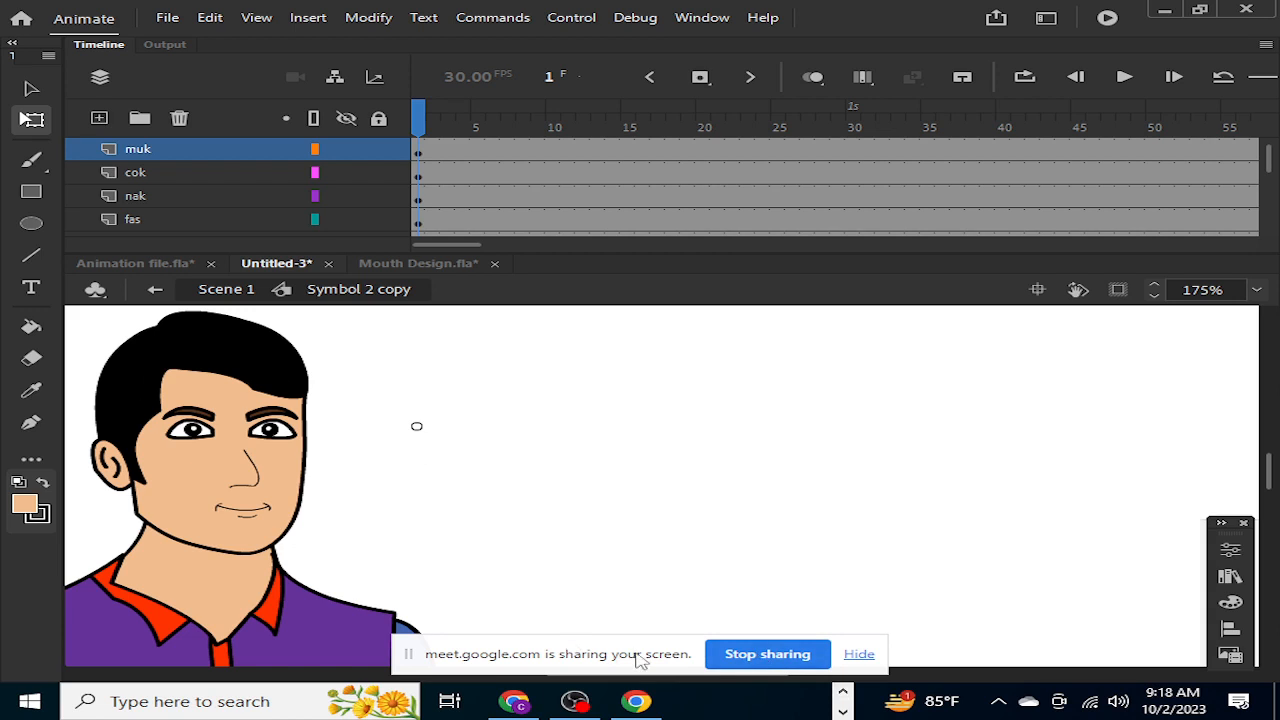
left_click_drag(634, 651, 1058, 12)
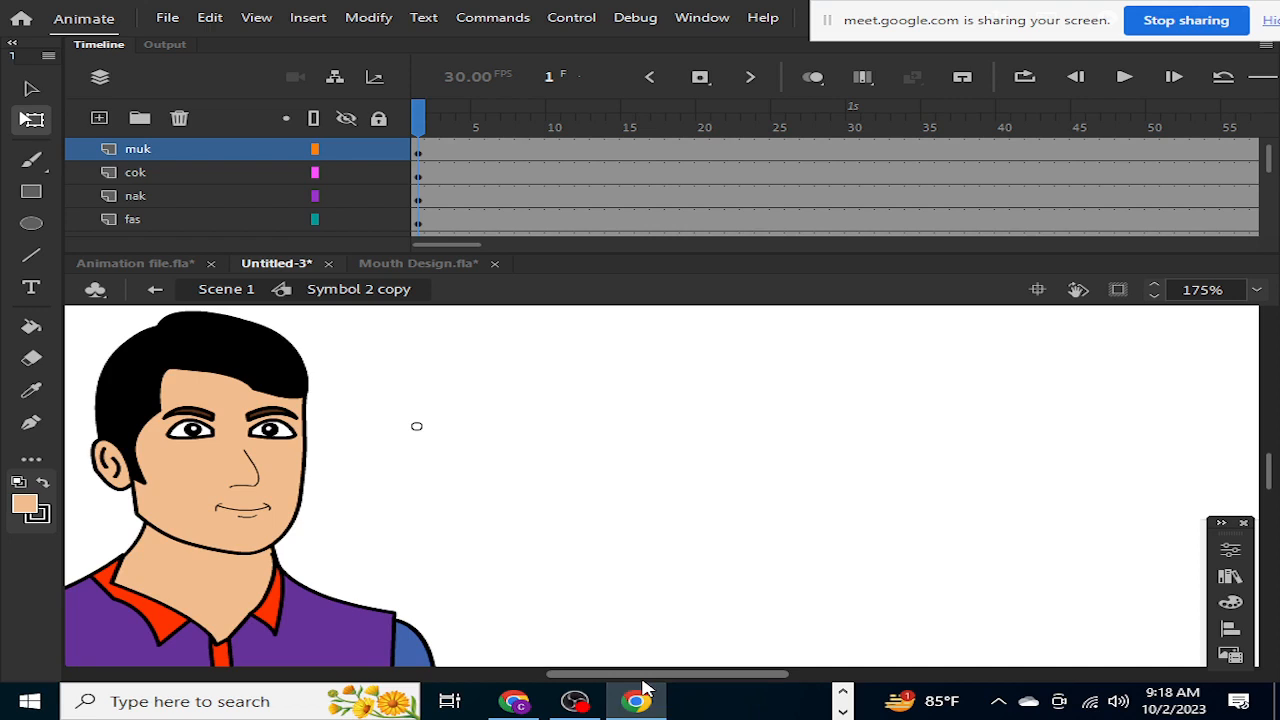
left_click_drag(646, 680, 566, 679)
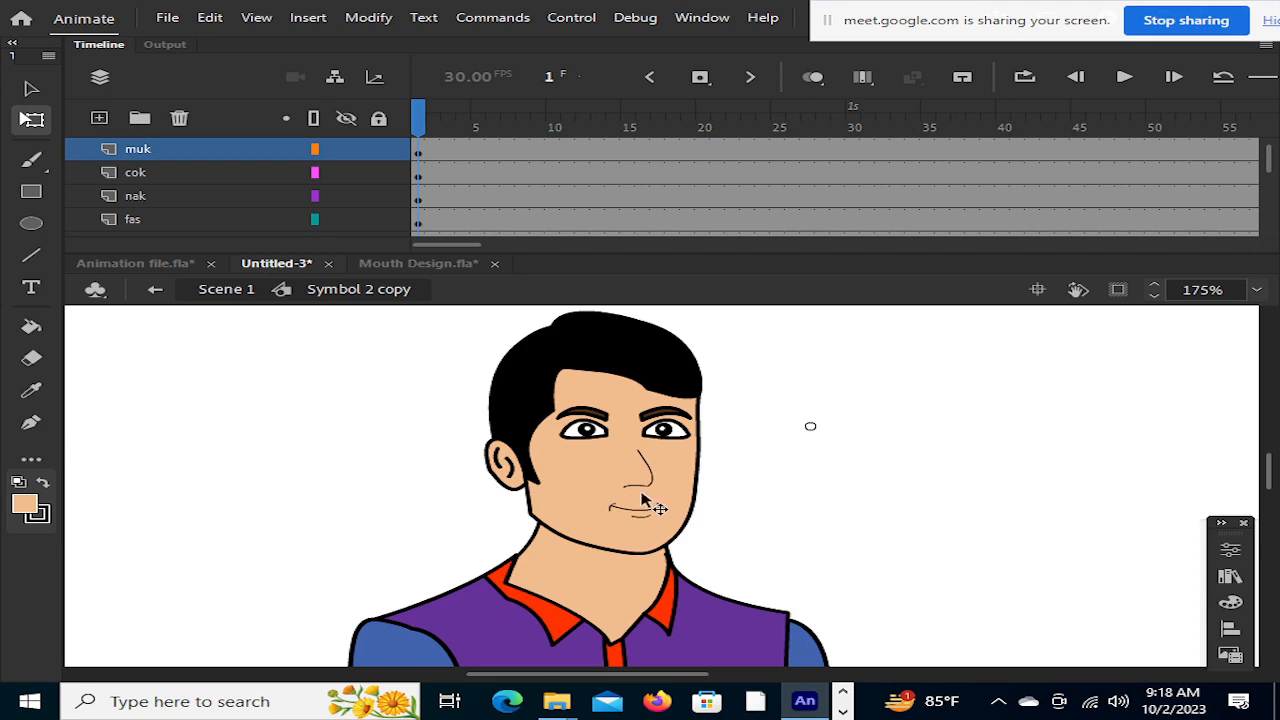
Select the character's face on the fas layer and open its symbol for editing
left_click(586, 512)
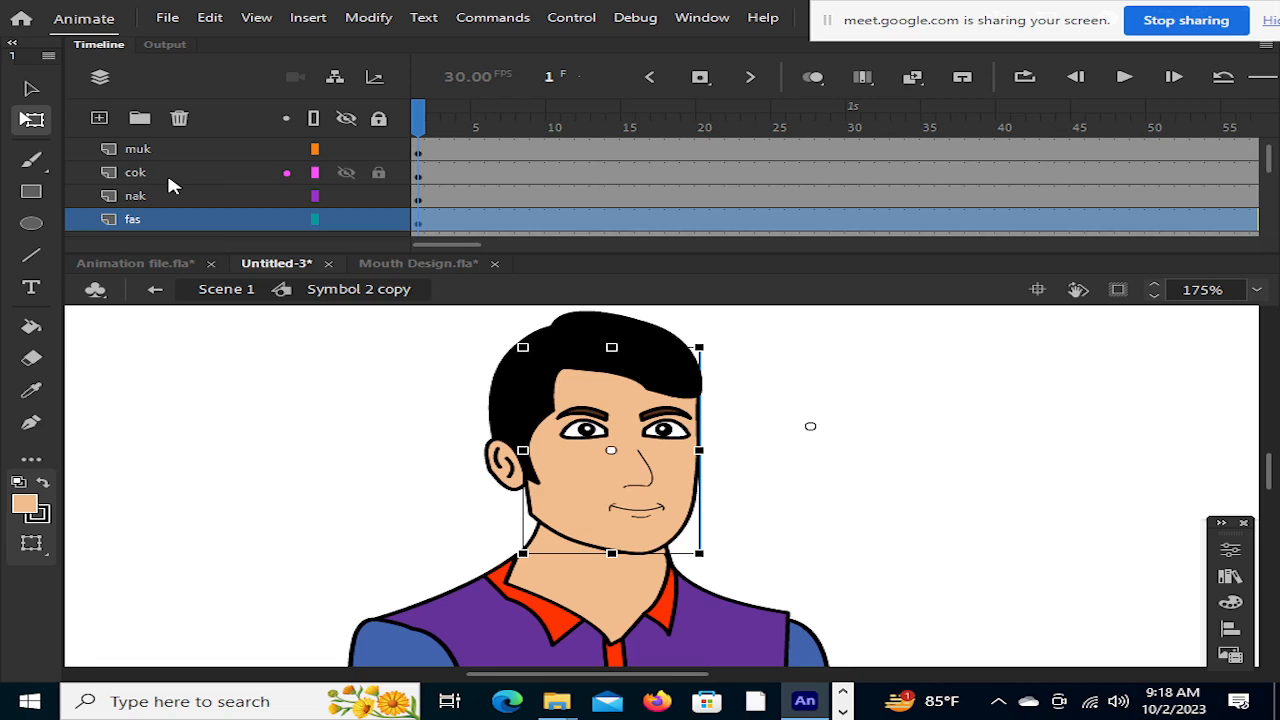
scroll(163, 182, "down", 2)
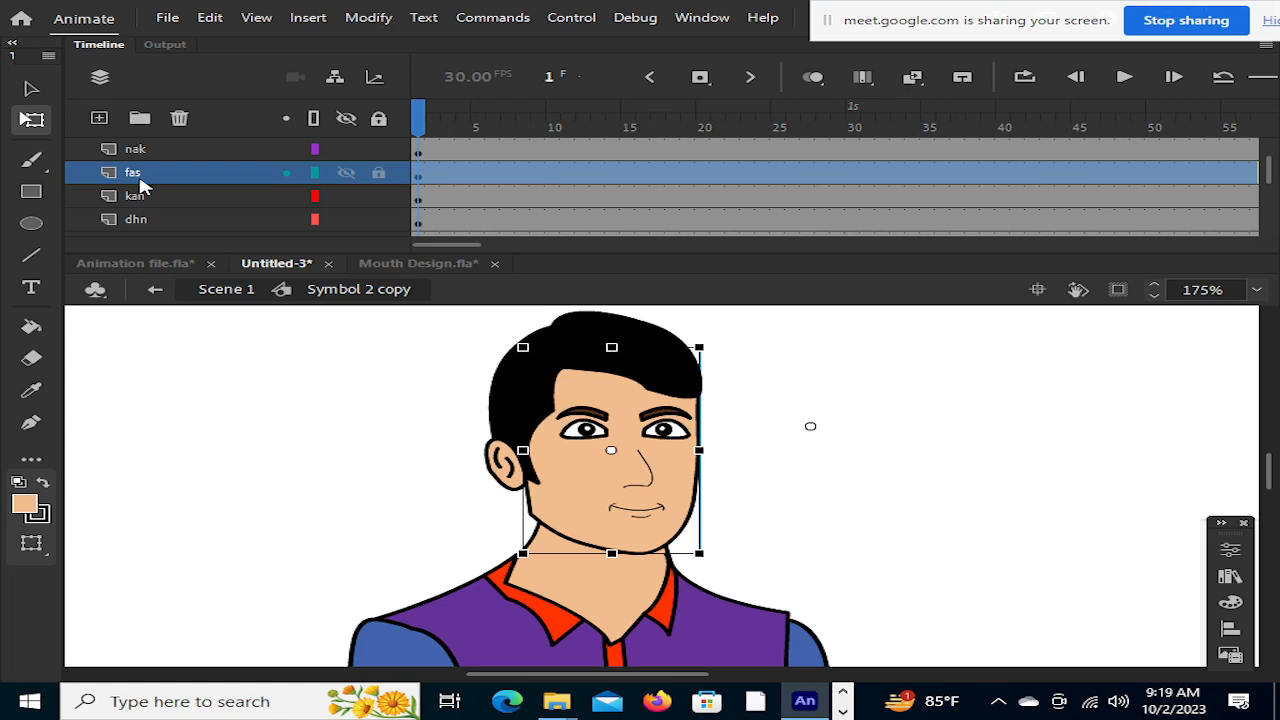
double_click(596, 522)
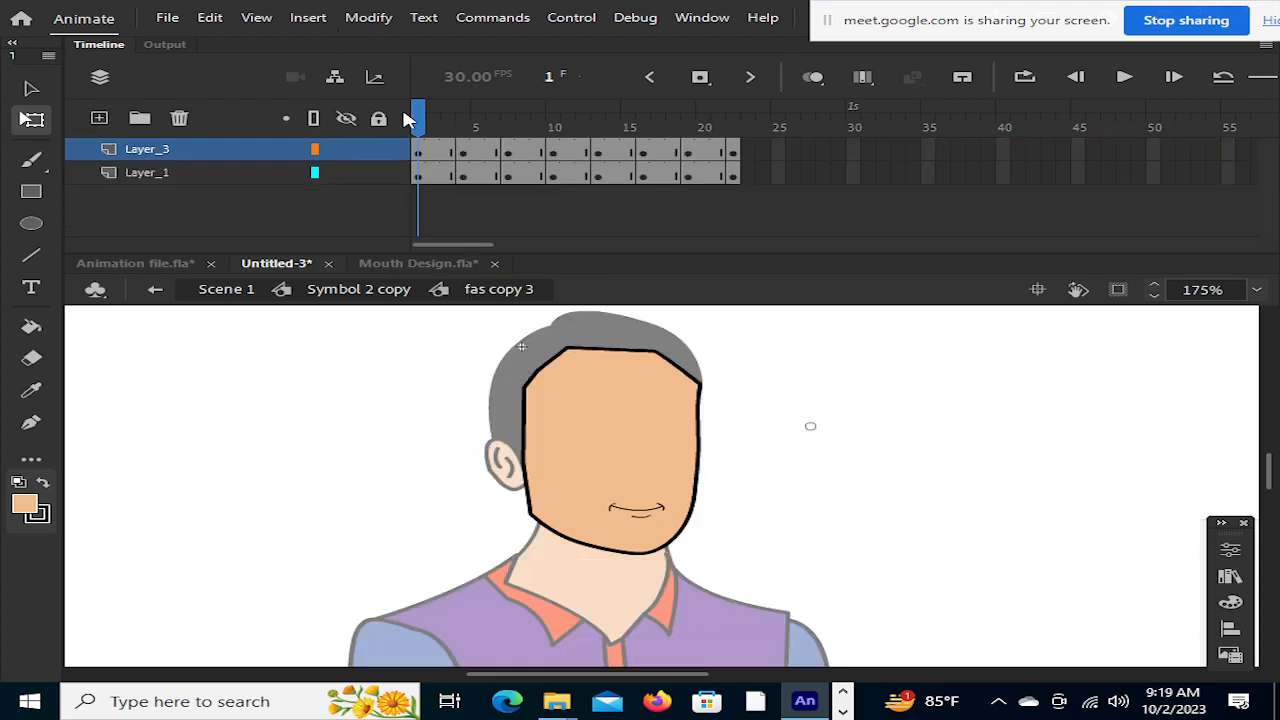
Inspect the mouth keyframes of Layer_3 and Layer_1 inside the face symbol up to frame 22
left_click_drag(420, 118, 628, 118)
mouse_move(420, 150)
left_mouse_down()
mouse_move(702, 163)
mouse_move(418, 172)
left_mouse_up()
left_click_drag(424, 124, 384, 163)
left_click_drag(428, 150, 734, 206)
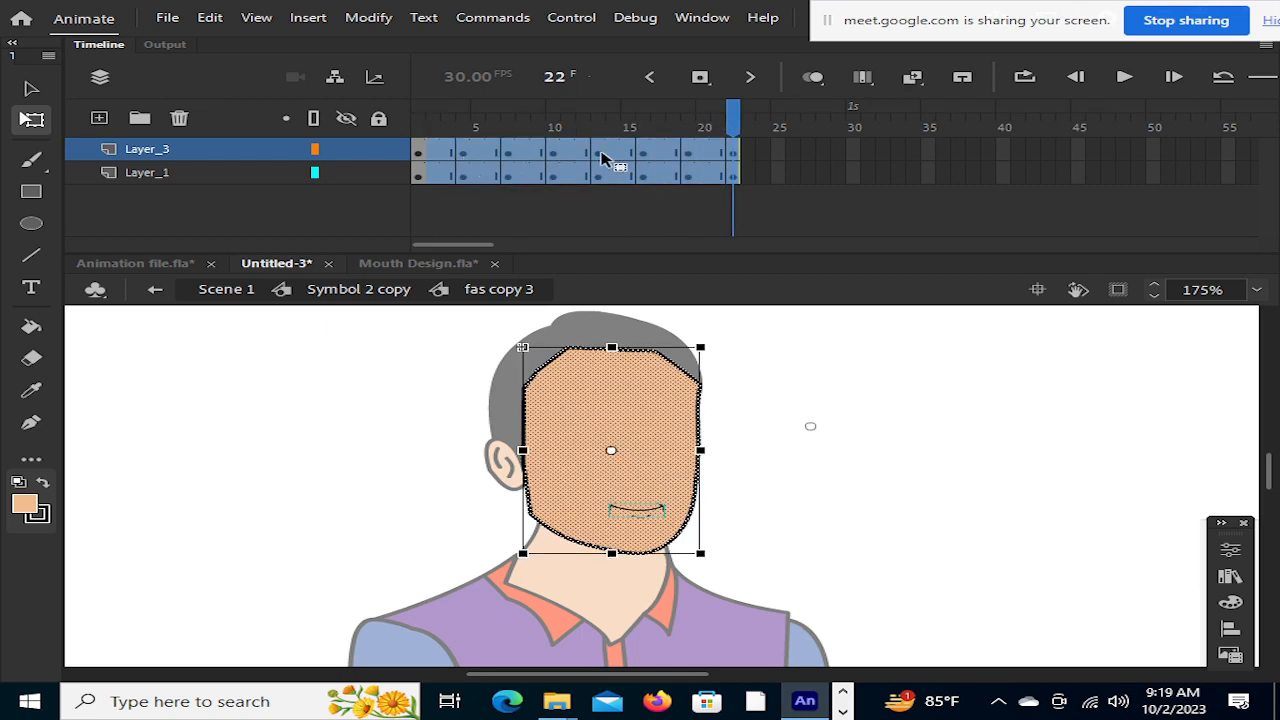
left_click(530, 230)
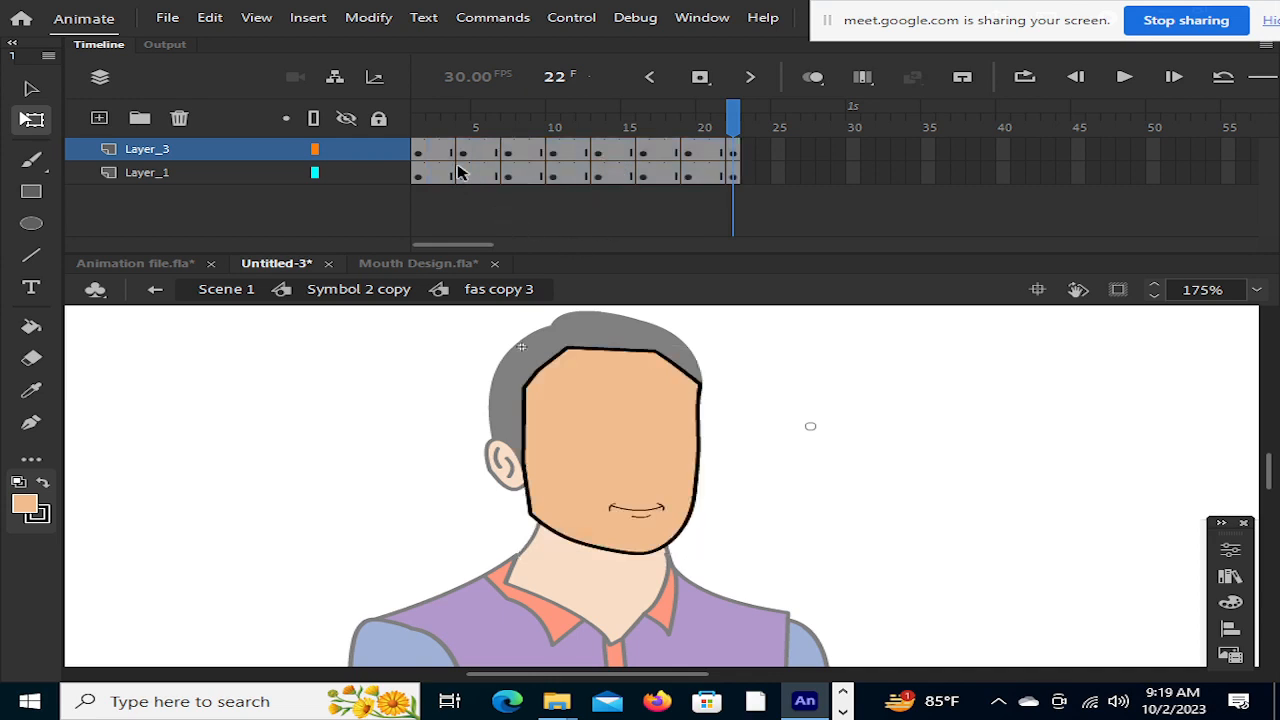
Remove all frames after frame 1 from both Layer_3 and Layer_1 in the face symbol
left_click(430, 174)
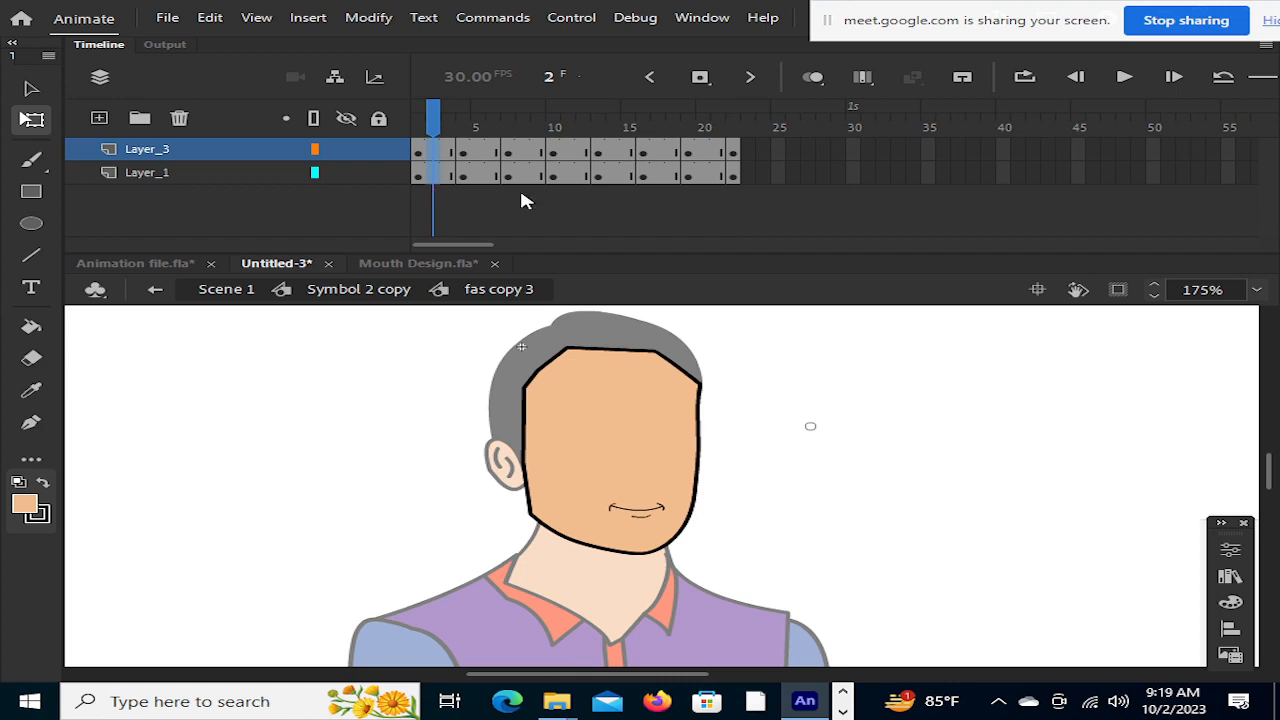
left_click_drag(478, 197, 763, 197)
left_click_drag(690, 180, 645, 175)
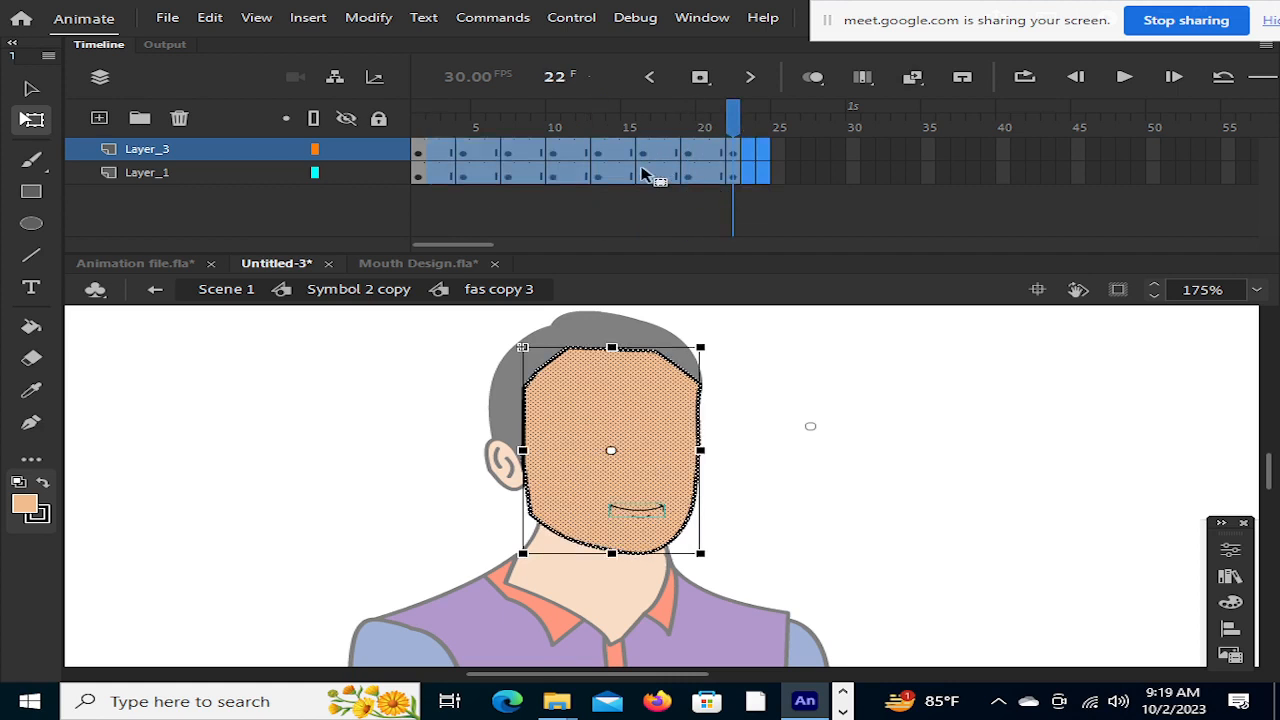
right_click(645, 175)
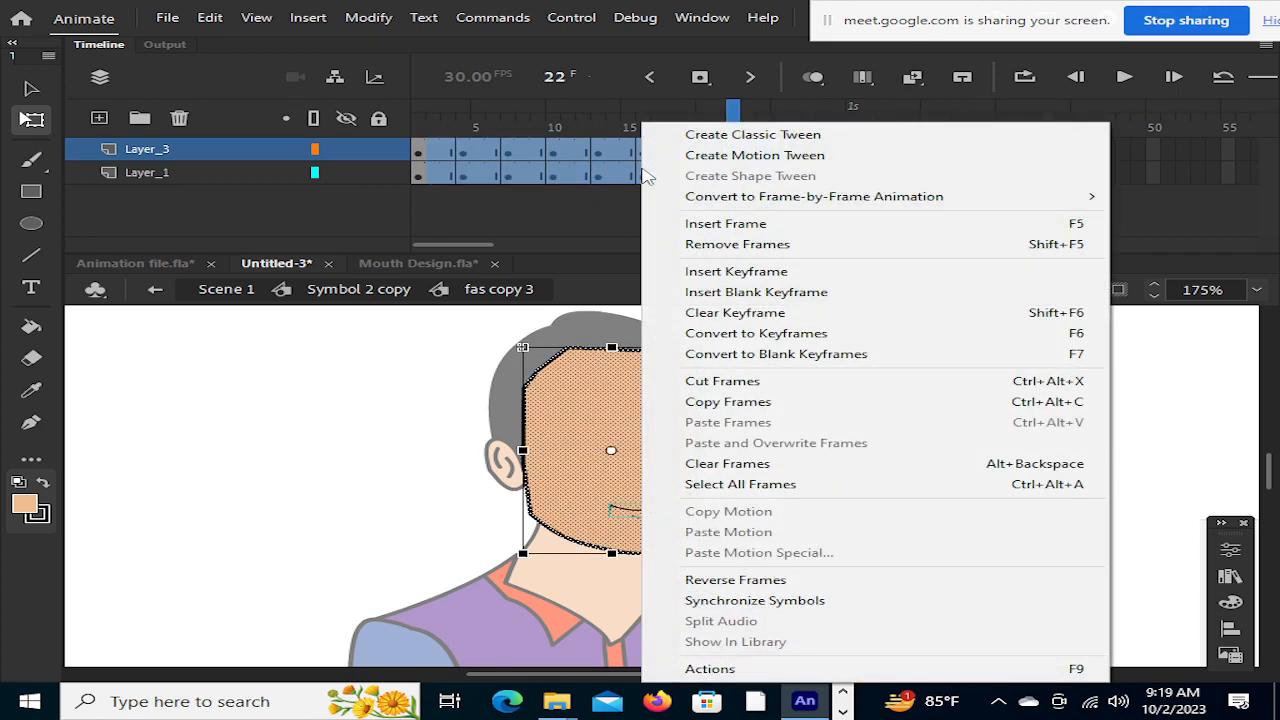
left_click(709, 244)
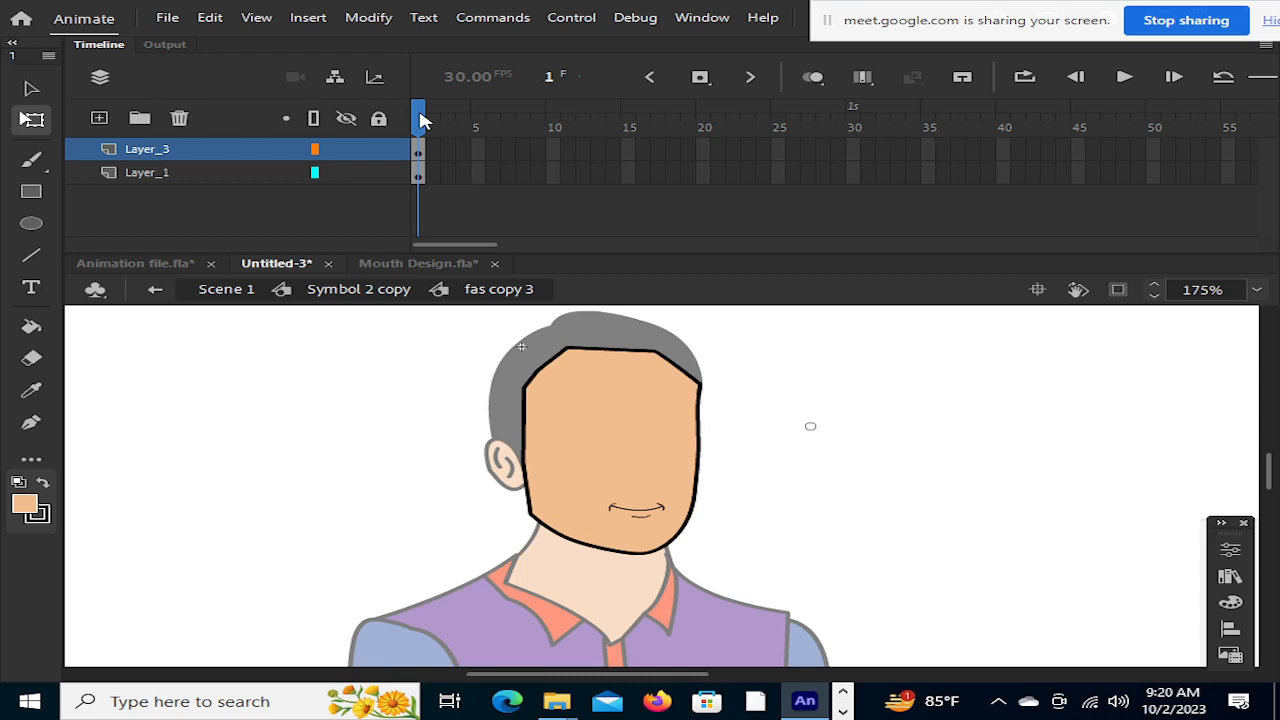
Rename Layer_3, which holds the mouth, to muk in the face symbol
left_click(251, 175)
left_click(210, 152)
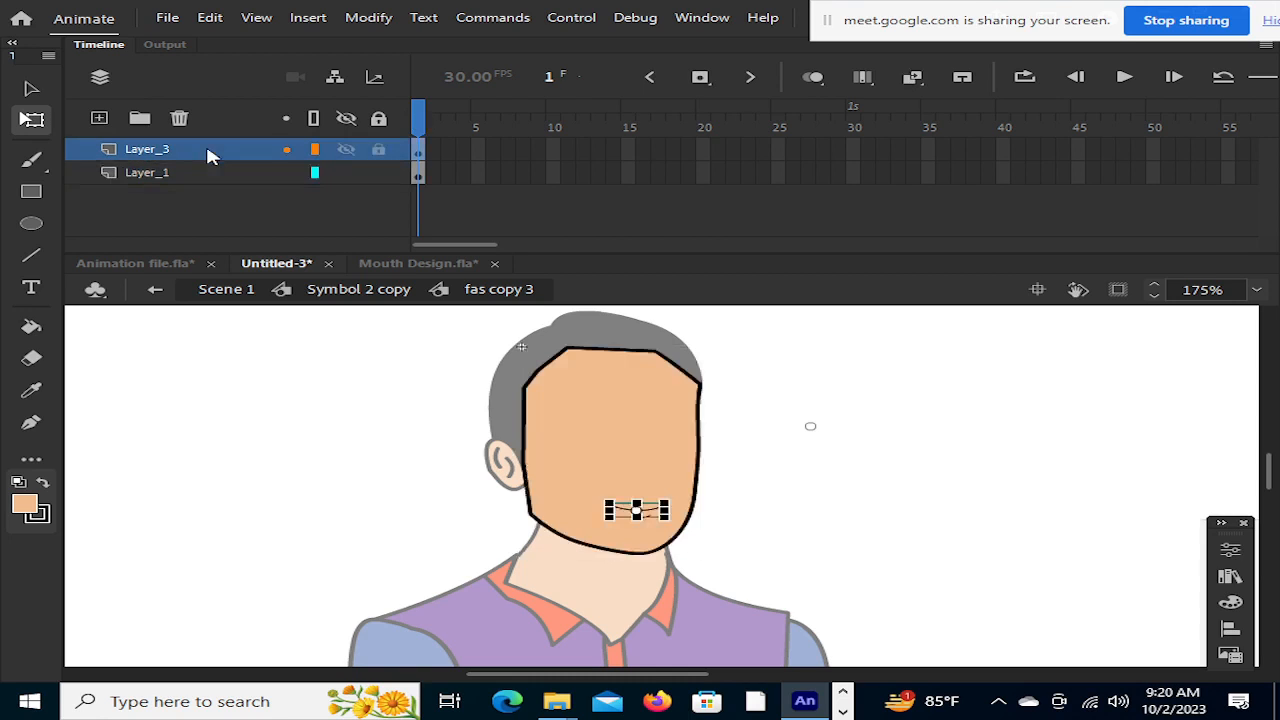
double_click(208, 150)
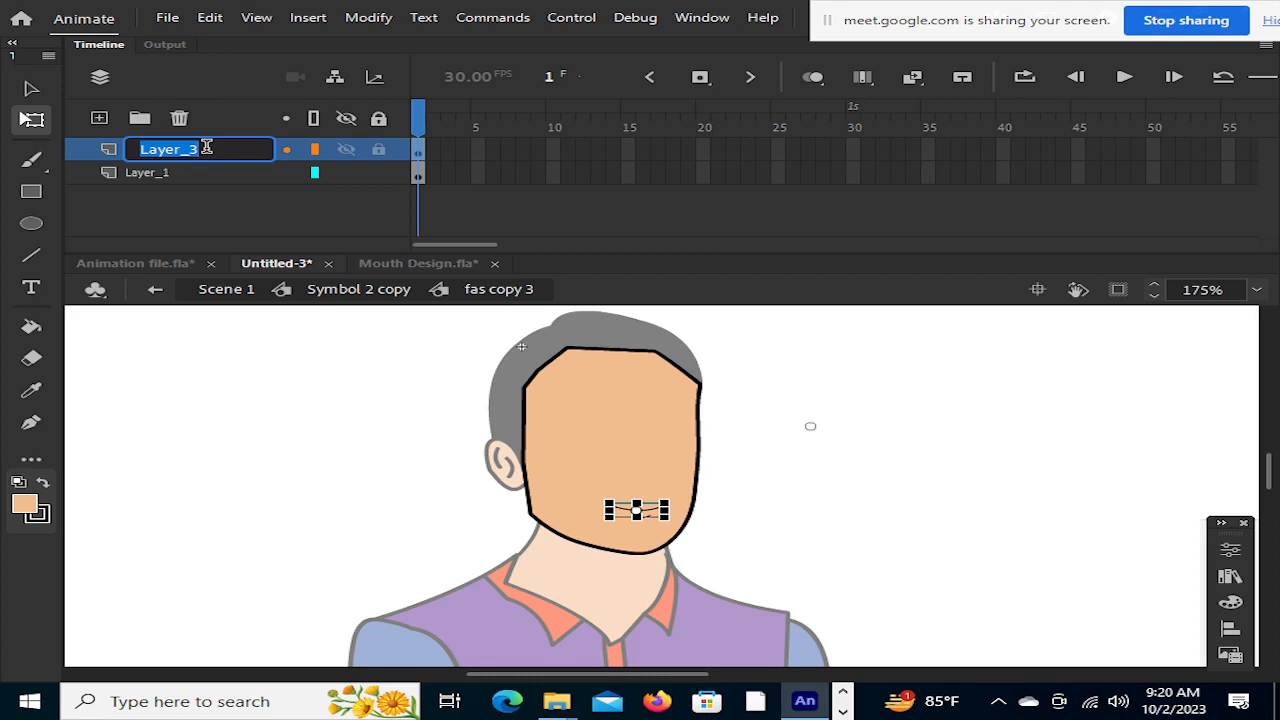
key("BackSpace")
type("k")
key("Return")
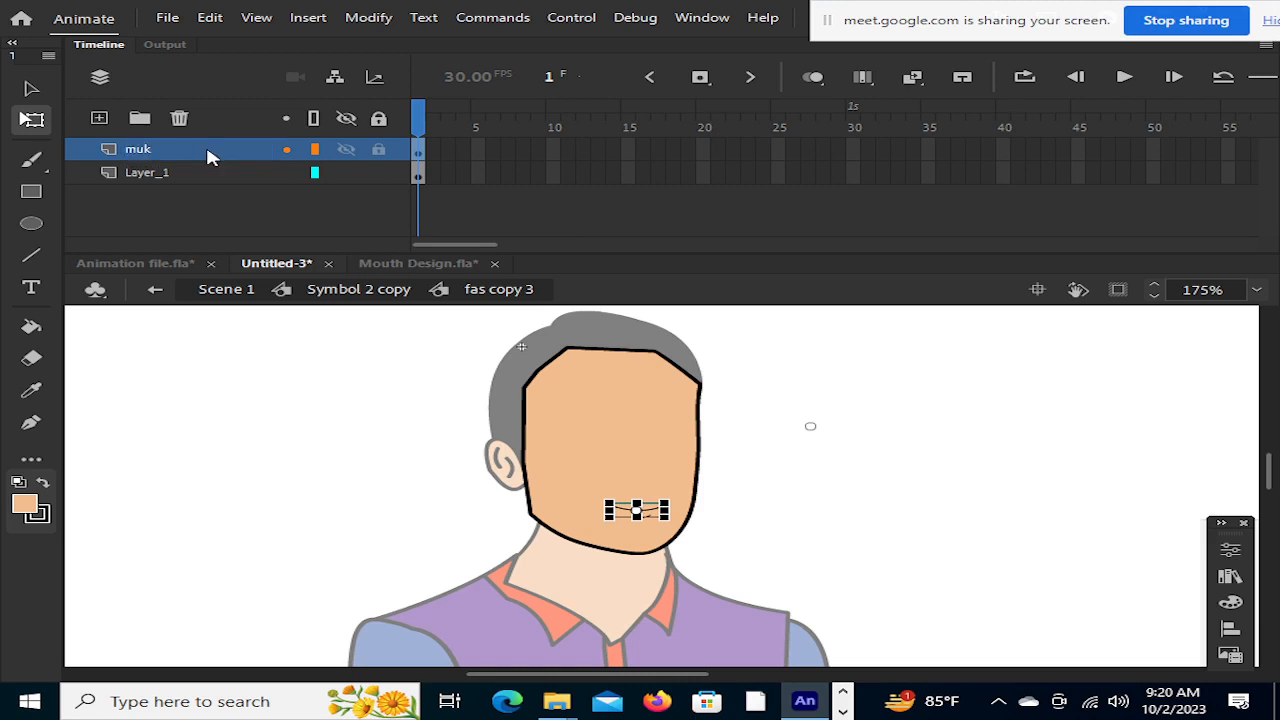
Rename Layer_1 to fas and check that the mouth drawing belongs to the muk layer
double_click(199, 174)
key("BackSpace")
key("BackSpace")
key("BackSpace")
key("BackSpace")
key("BackSpace")
key("BackSpace")
key("BackSpace")
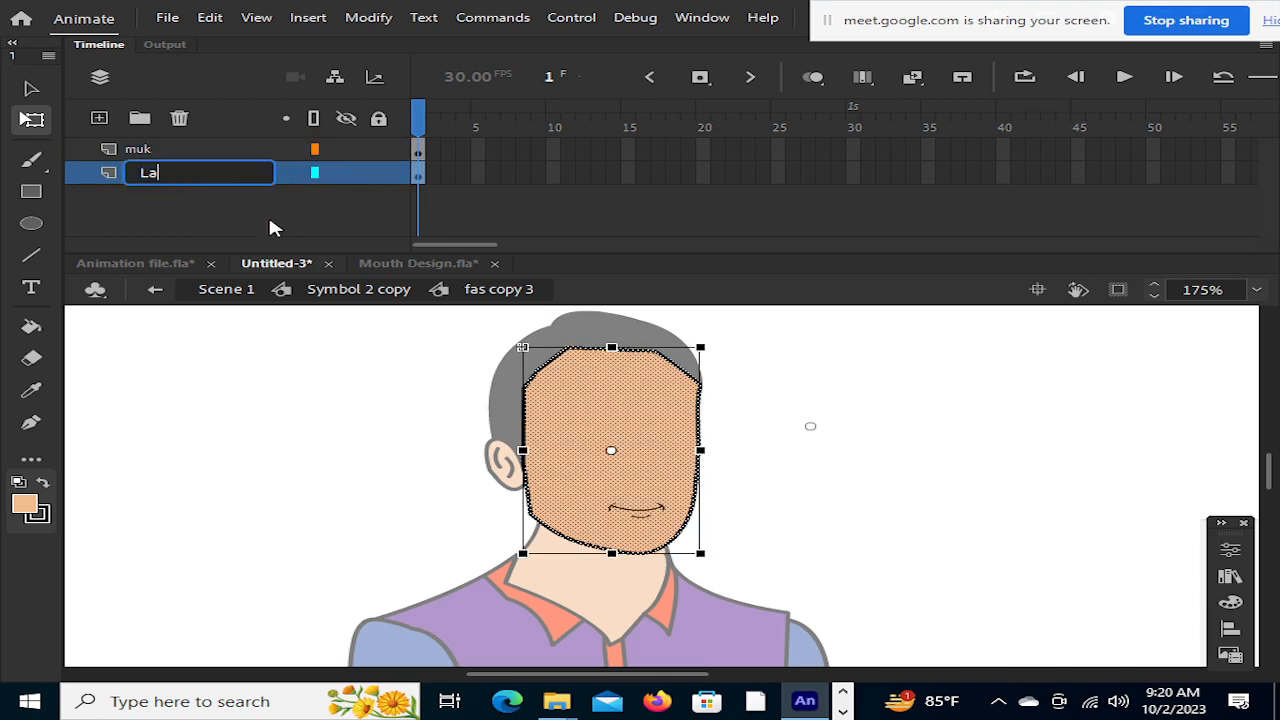
type("fas")
key("Return")
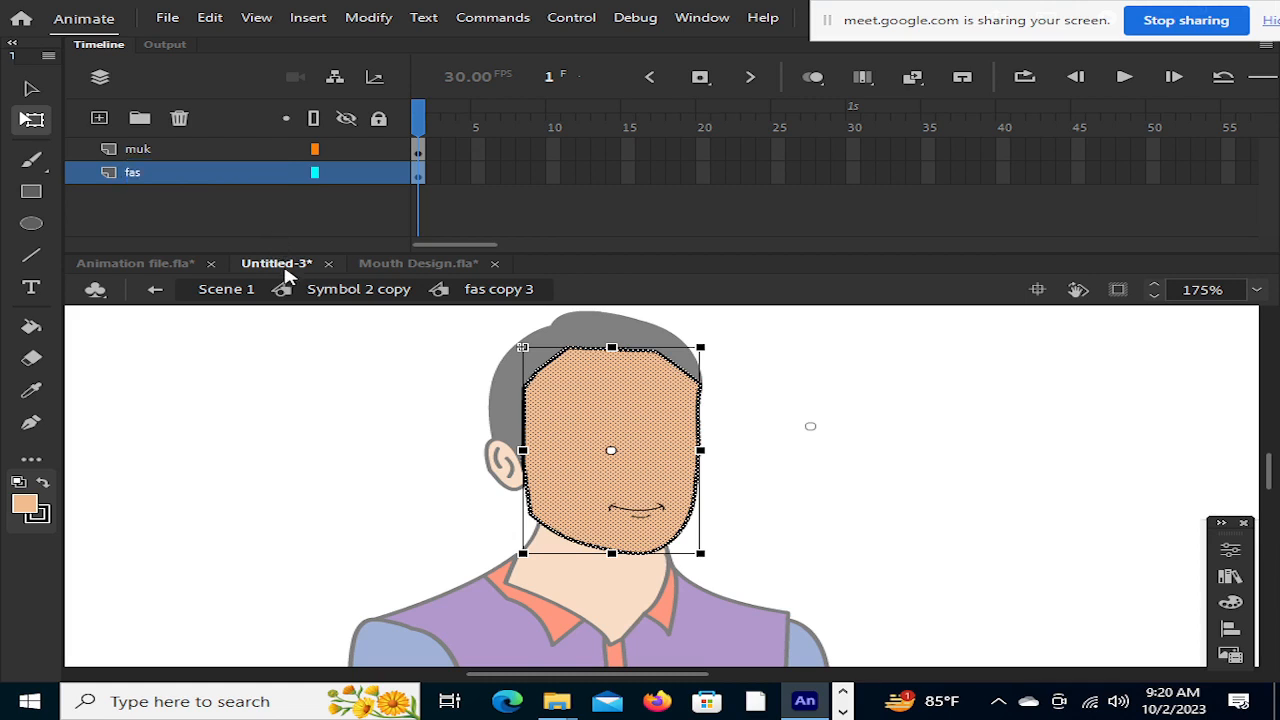
left_click(285, 350)
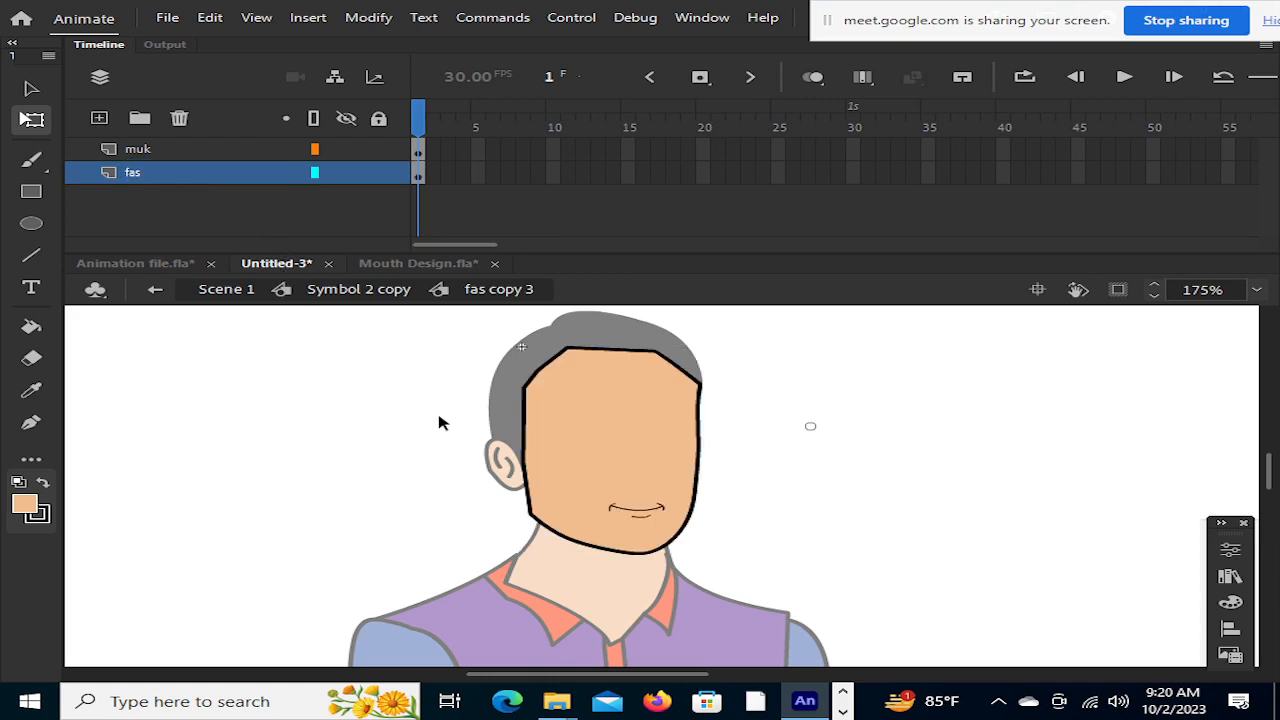
left_click(634, 510)
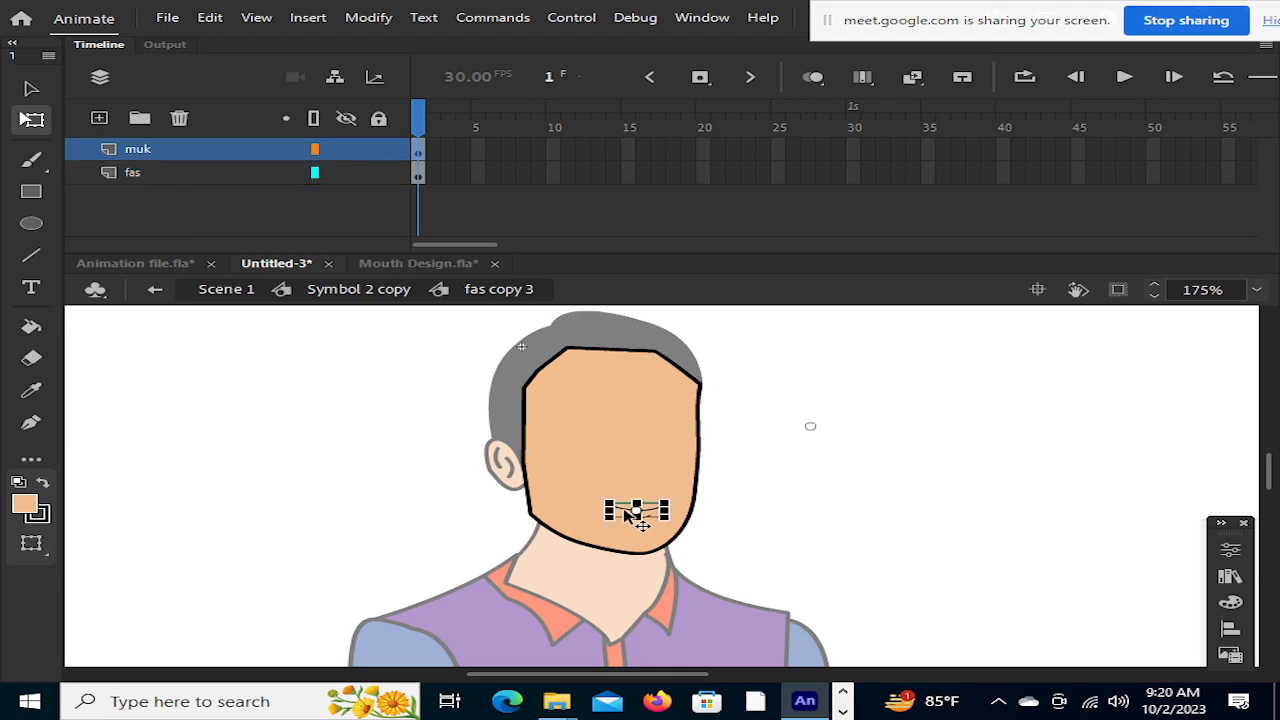
left_click(792, 498)
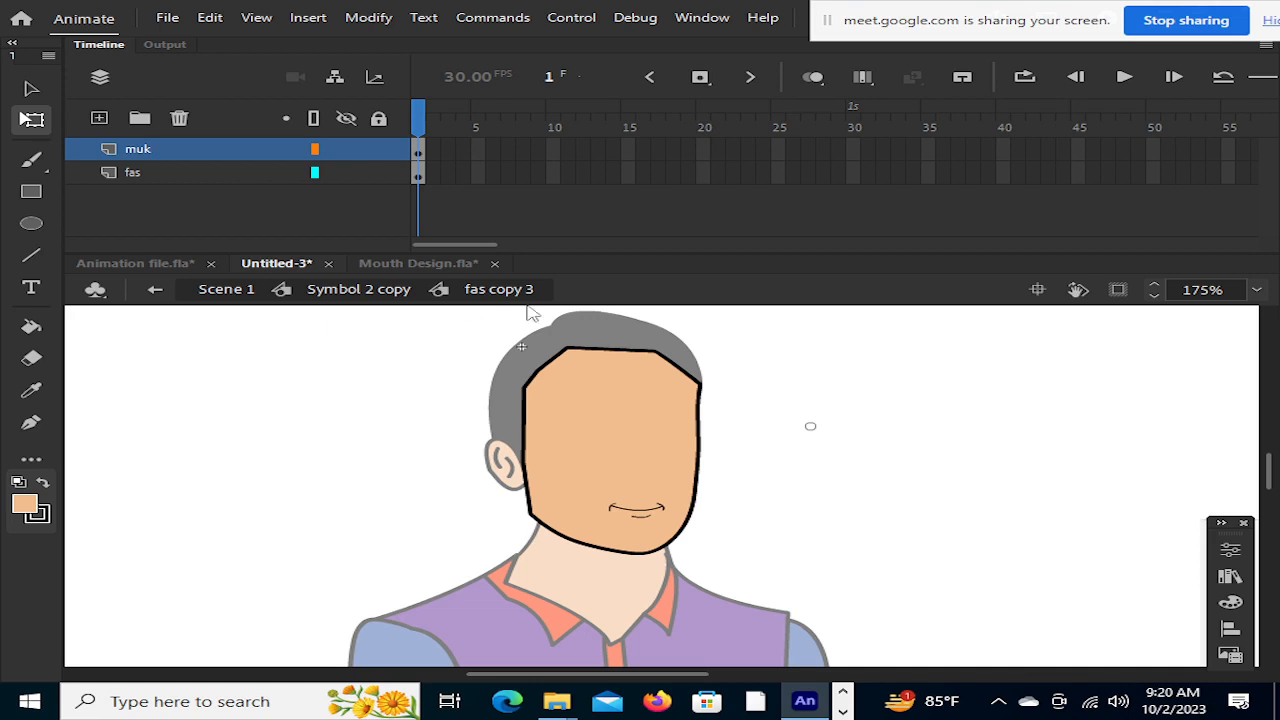
Switch to the Mouth Design document and shift the Mouth Positions chart left beneath the two rows of mouths
left_click(410, 266)
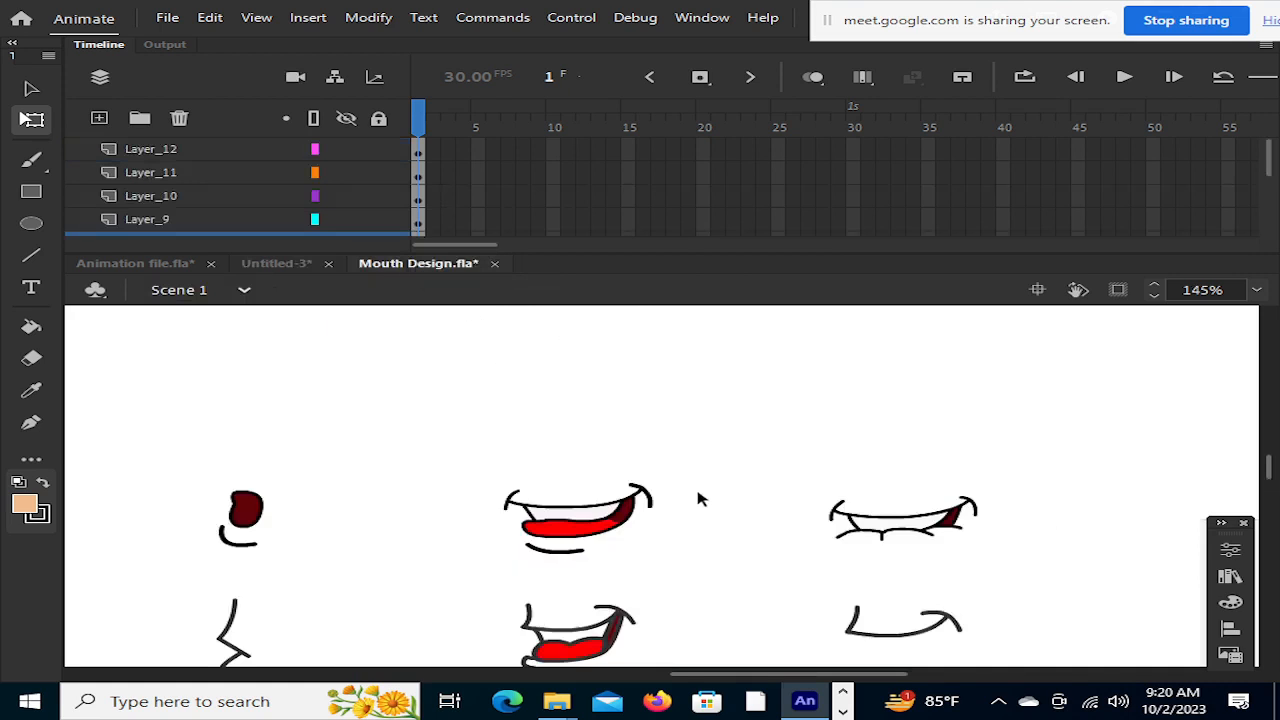
scroll(726, 500, "down", 2)
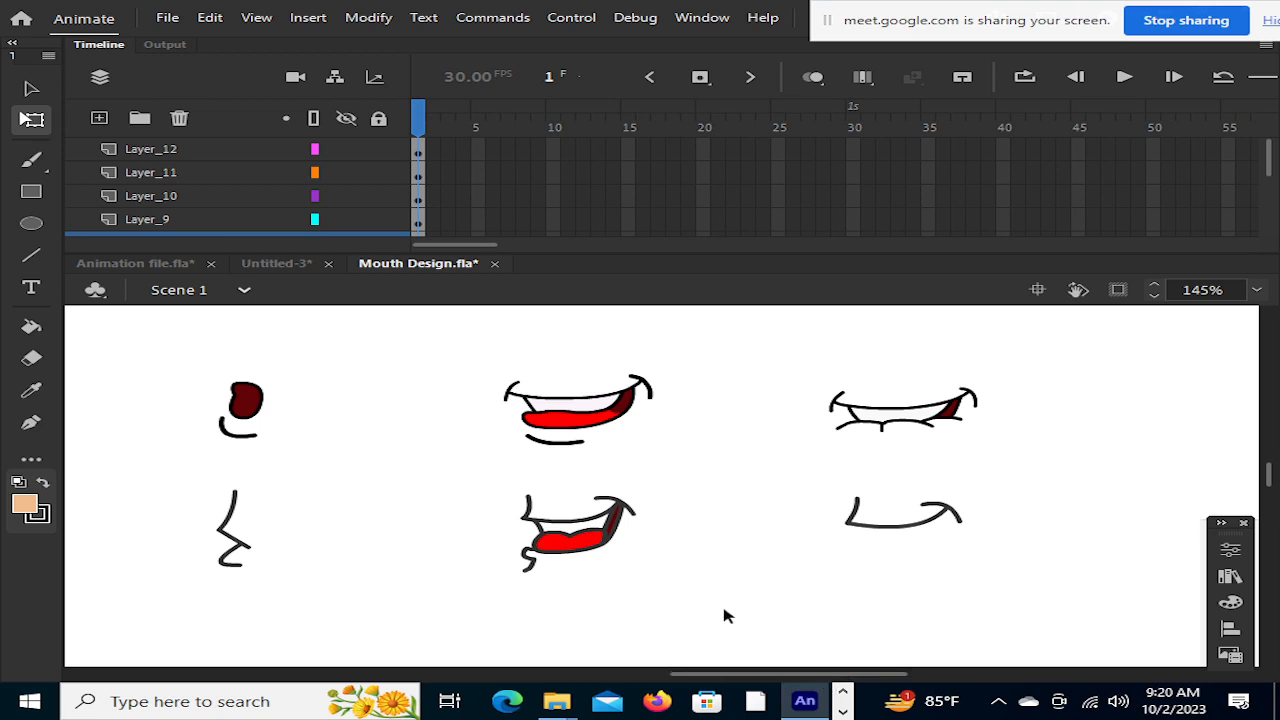
scroll(640, 510, "down", 4)
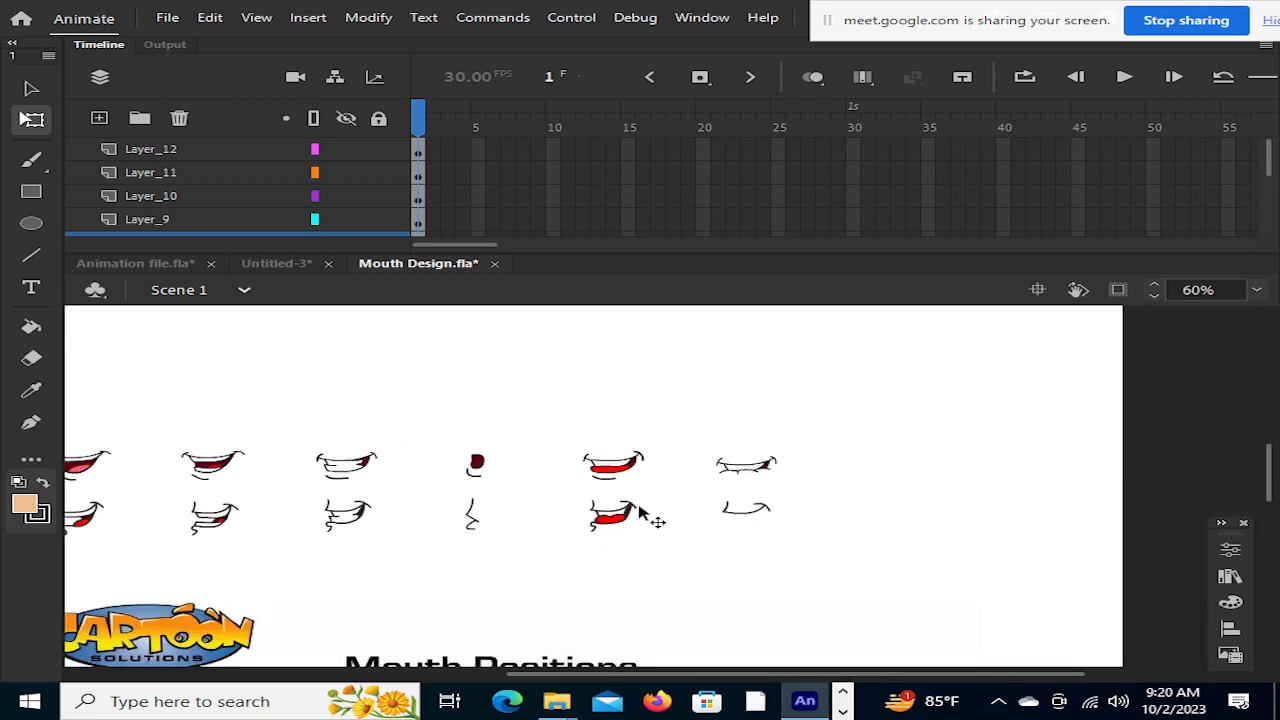
scroll(645, 515, "down", 2)
left_click_drag(730, 680, 600, 678)
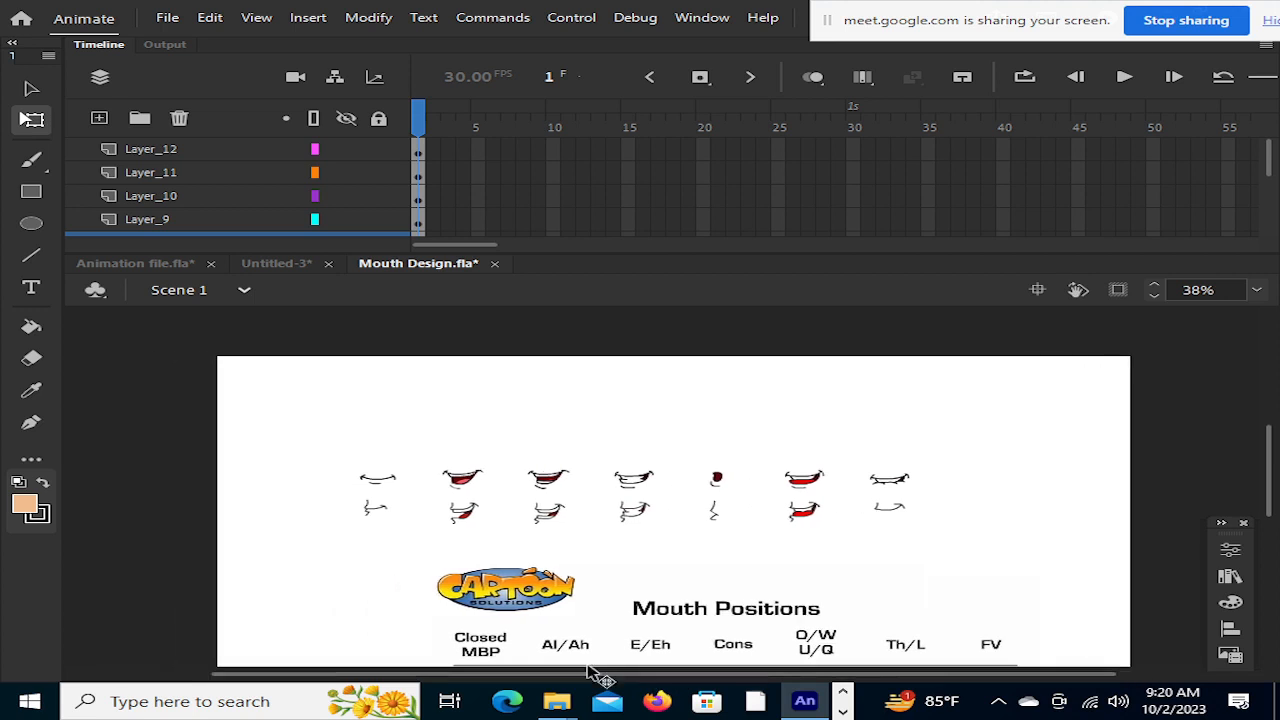
left_click_drag(655, 640, 530, 625)
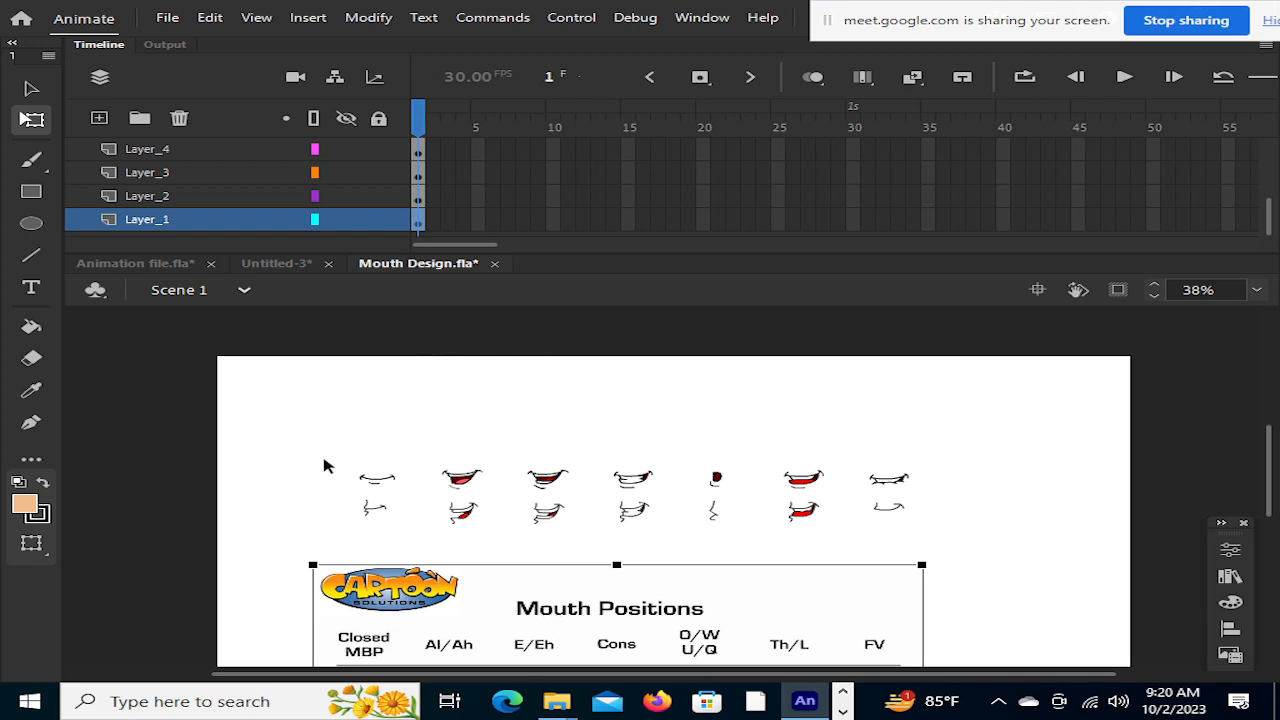
left_click_drag(337, 466, 920, 483)
key("ctrl+shift+d")
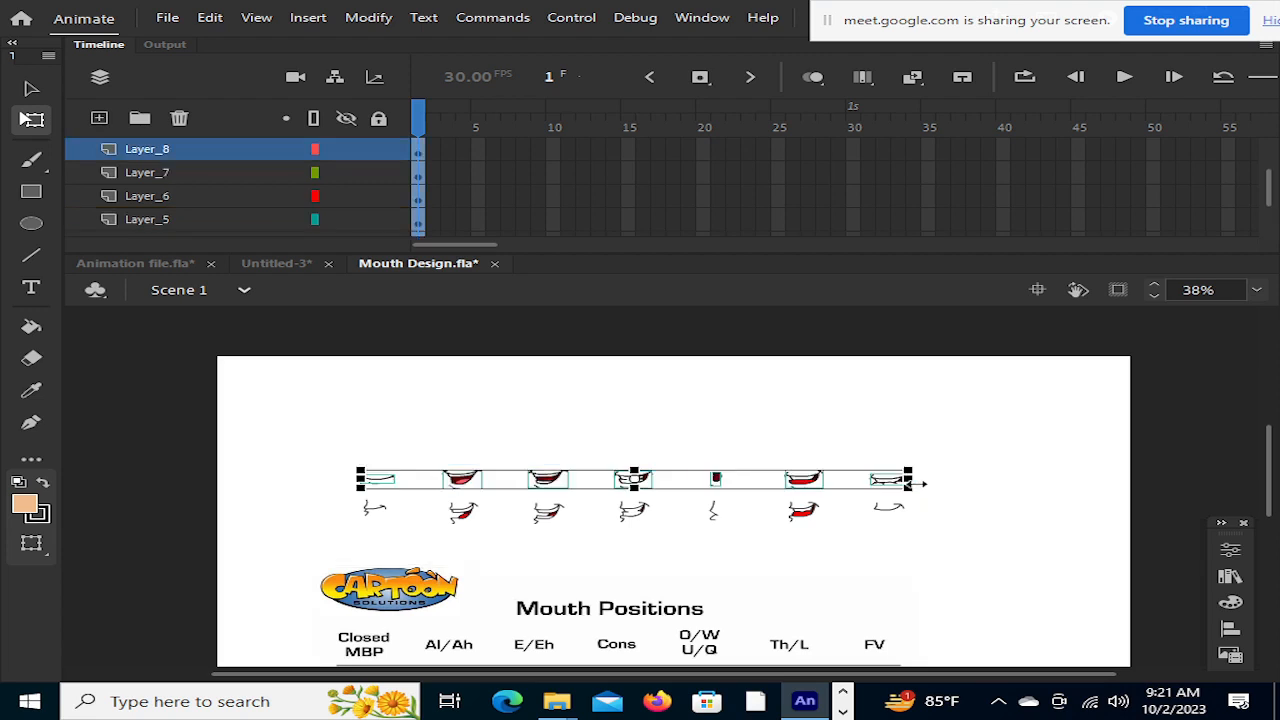
left_click(782, 402)
left_click_drag(315, 423, 921, 505)
left_click(855, 457)
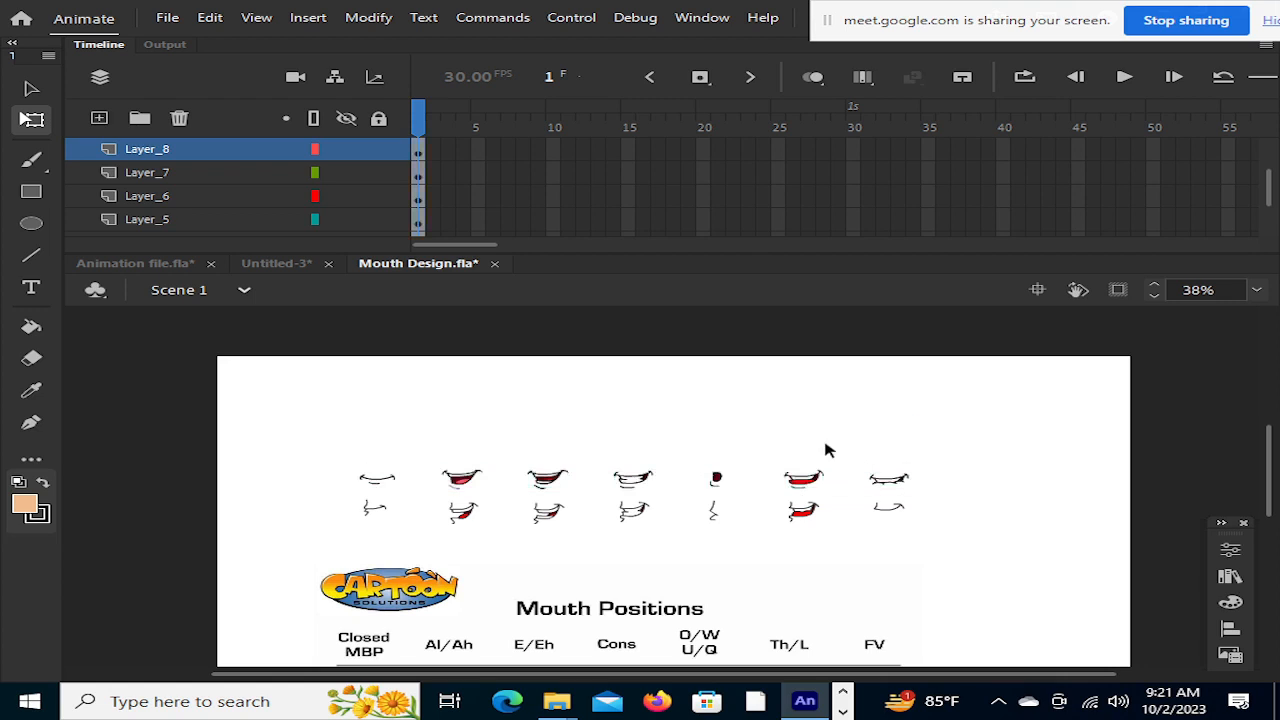
left_click_drag(317, 423, 937, 486)
left_click(937, 486)
left_click_drag(325, 434, 934, 489)
left_click(954, 483)
Duplicate the upper row of seven mouths into the empty space above it and cut the duplicates
left_click_drag(353, 451, 980, 497)
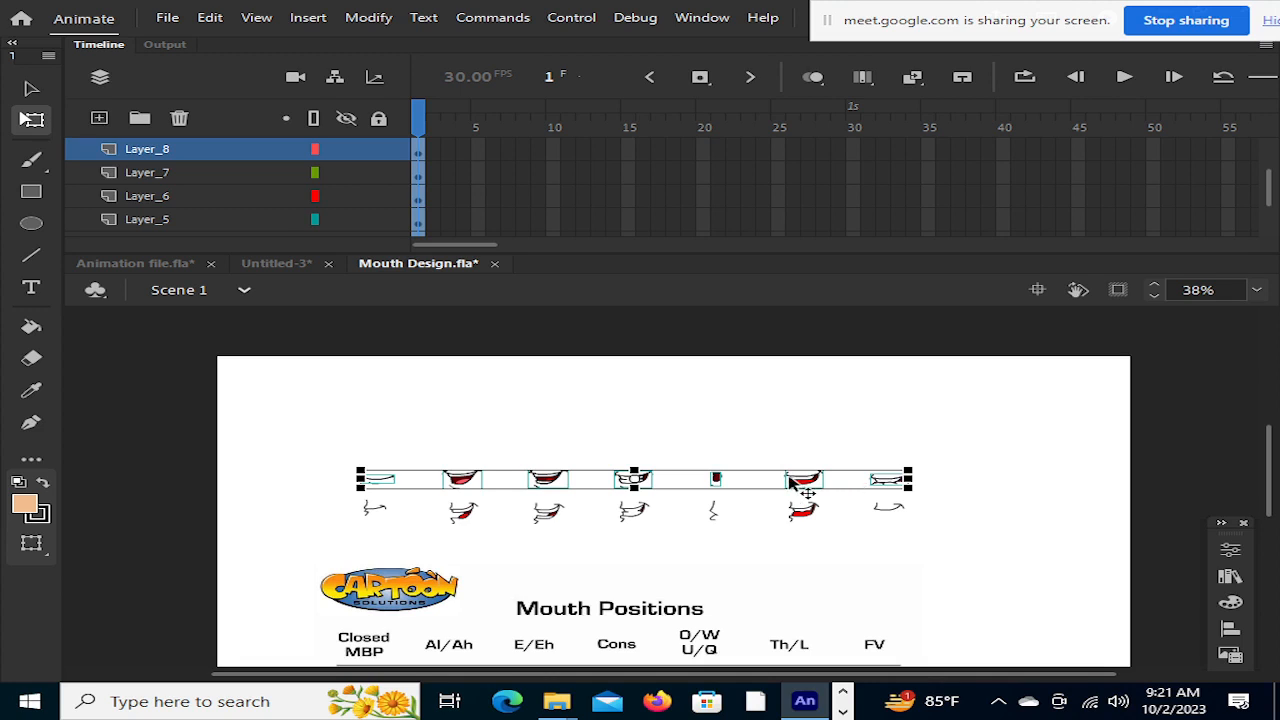
left_click_drag(737, 491, 708, 418)
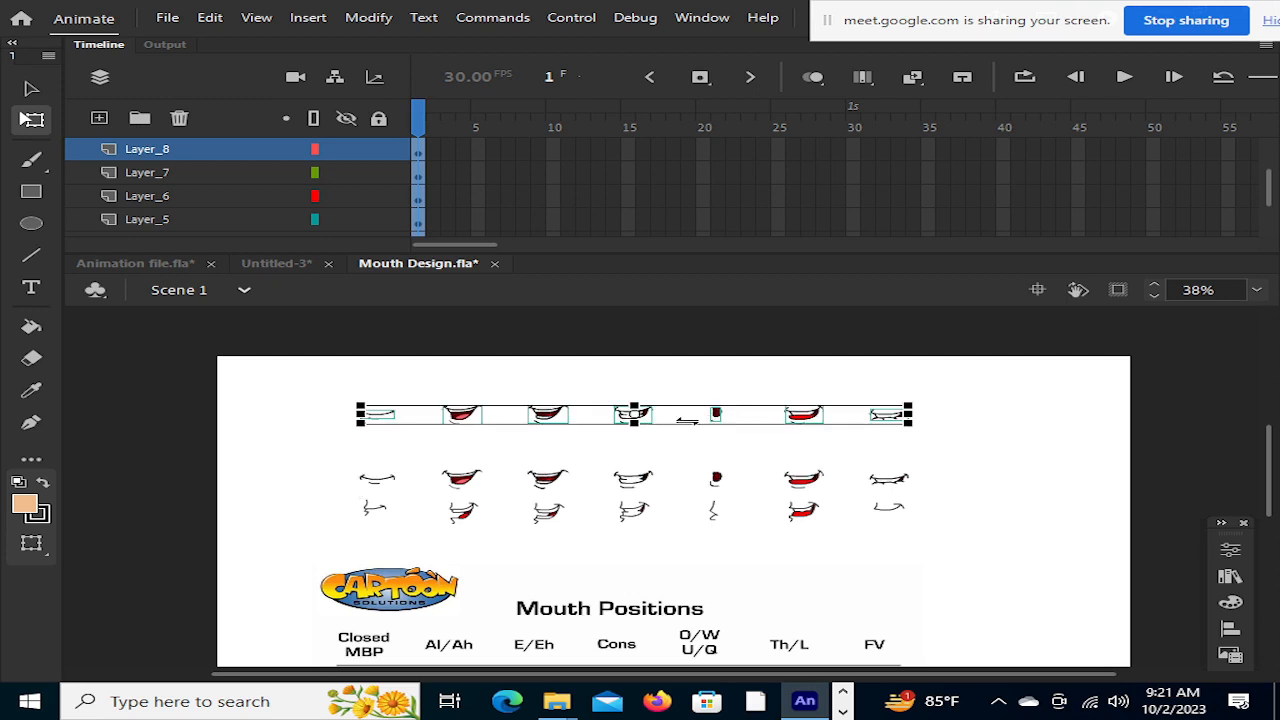
key("Delete")
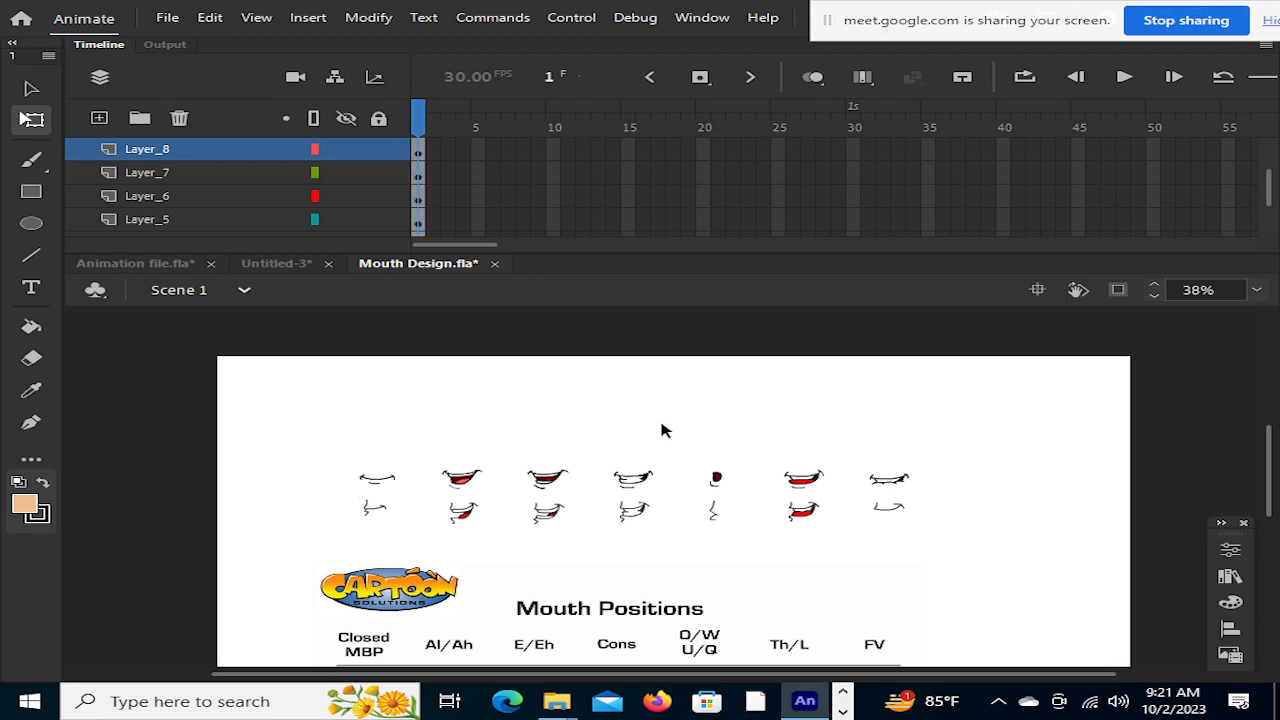
Review the face symbol in Untitled-3 alongside the Animation file and Mouth Design documents
left_click(288, 266)
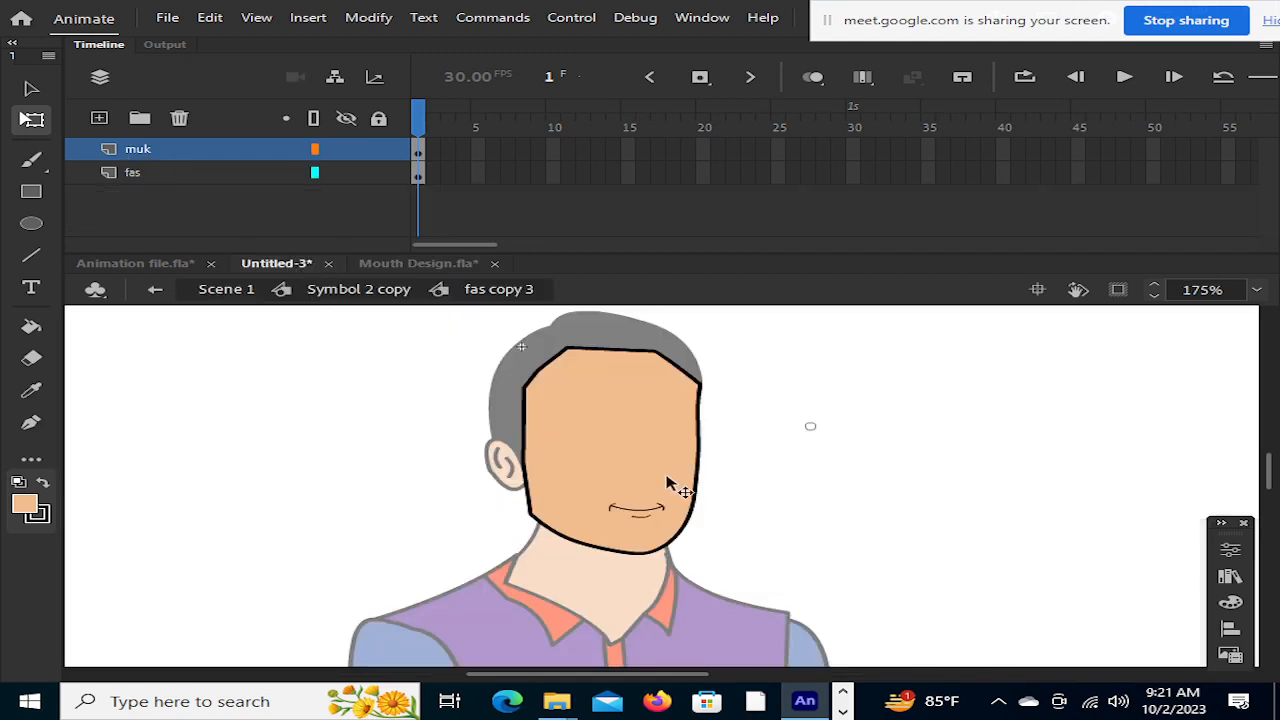
scroll(668, 484, "down", 2)
scroll(668, 484, "up", 3)
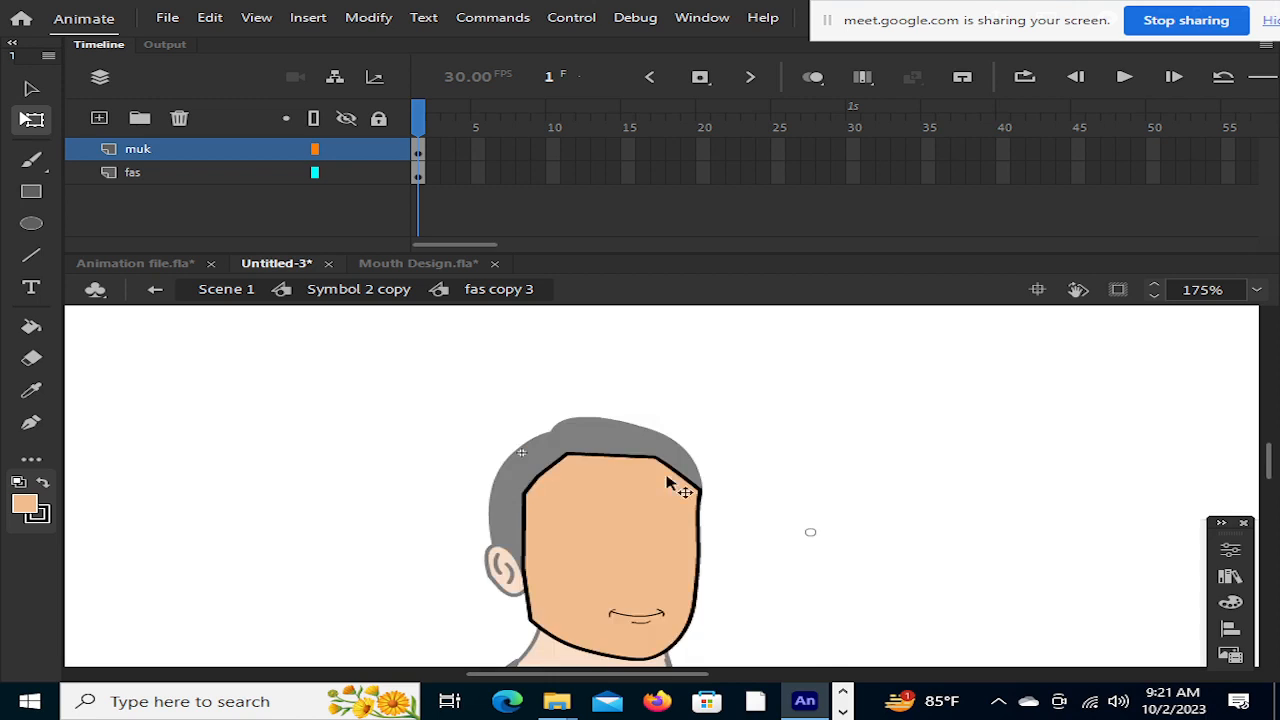
scroll(672, 484, "down", 1)
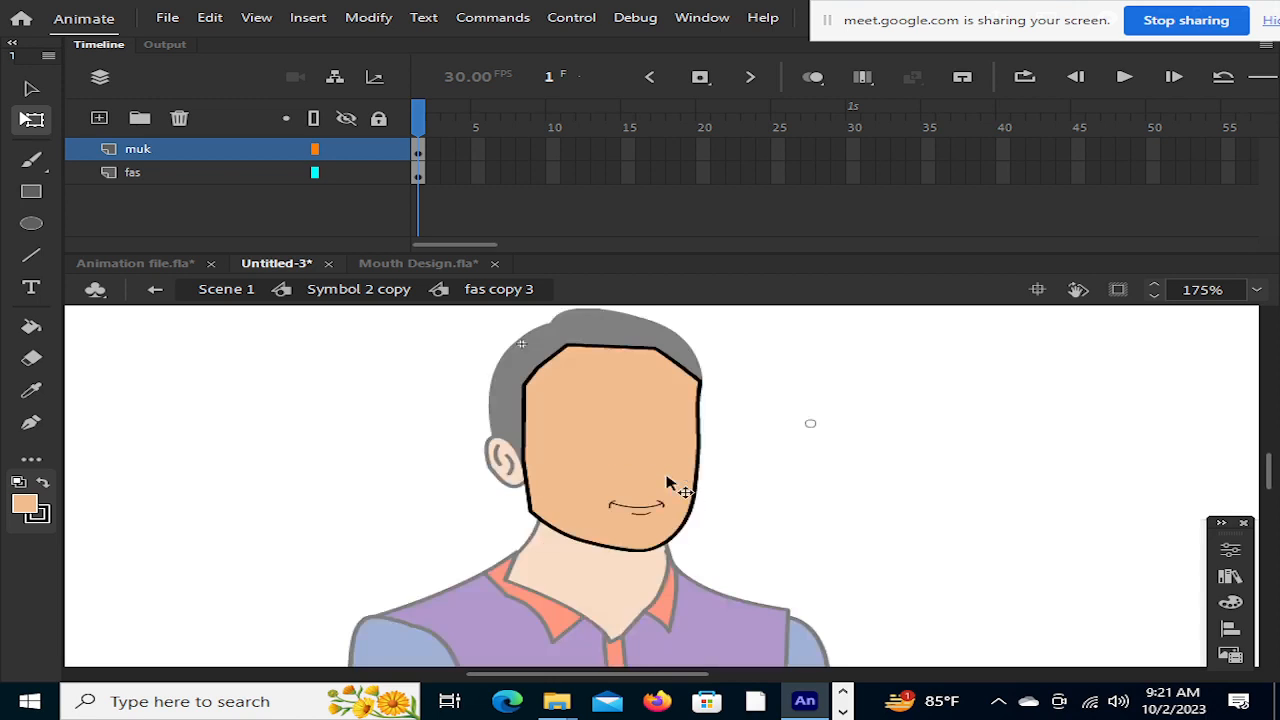
left_click(141, 265)
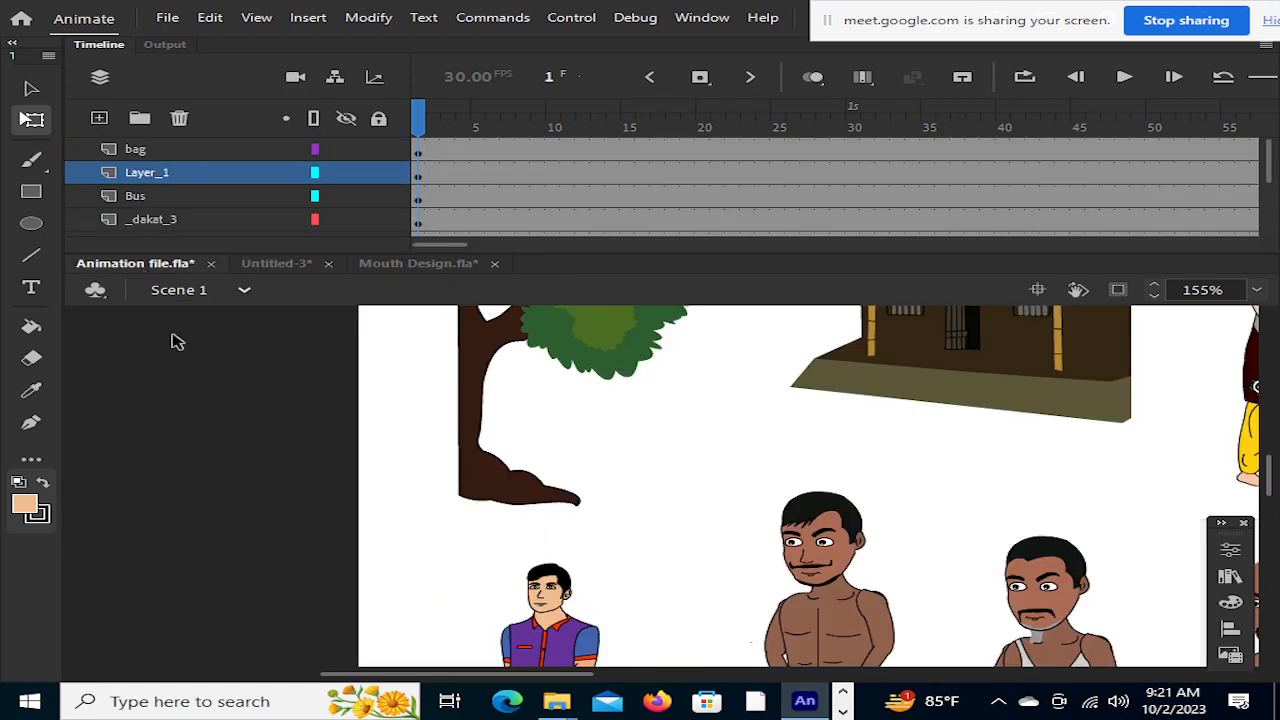
left_click(289, 272)
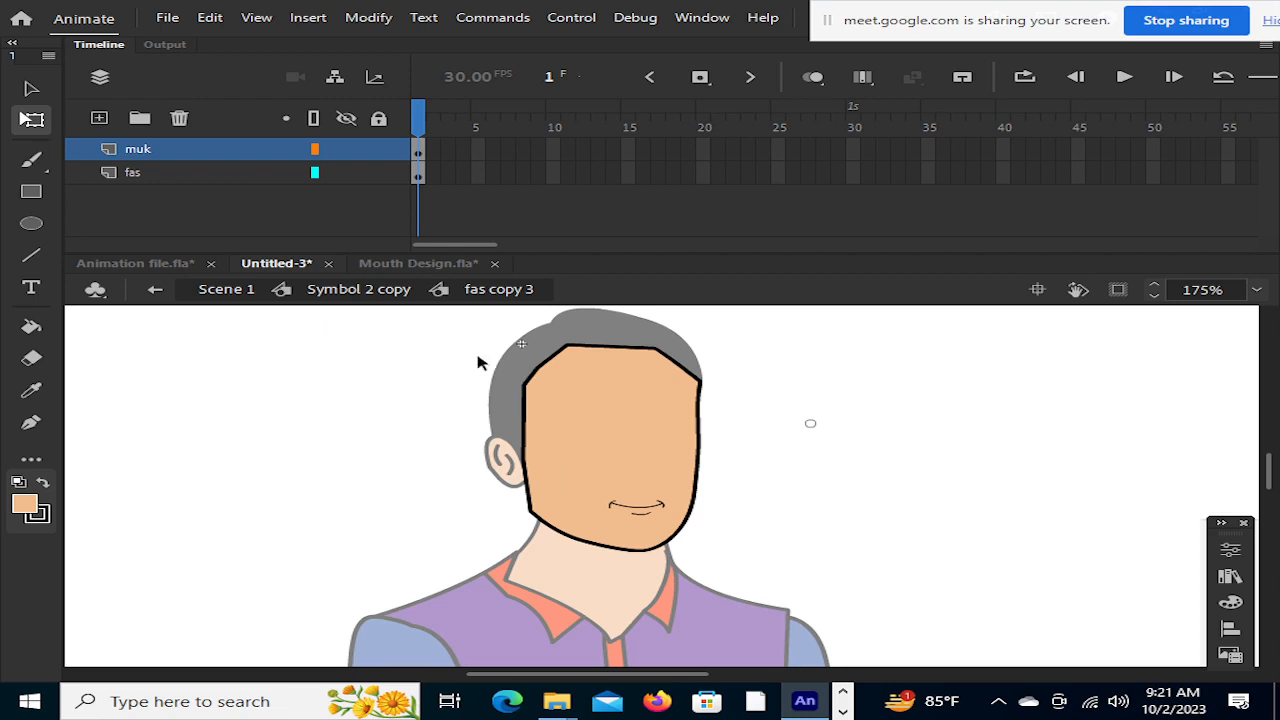
left_click(407, 264)
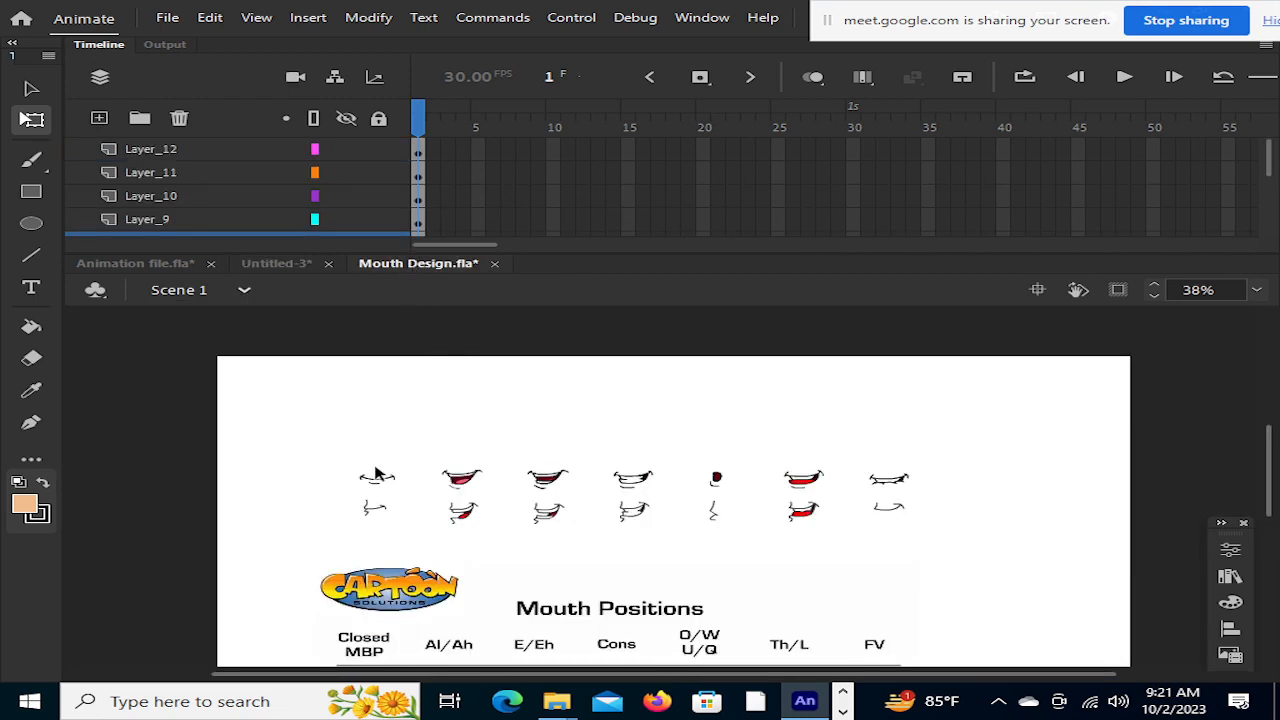
left_click(285, 263)
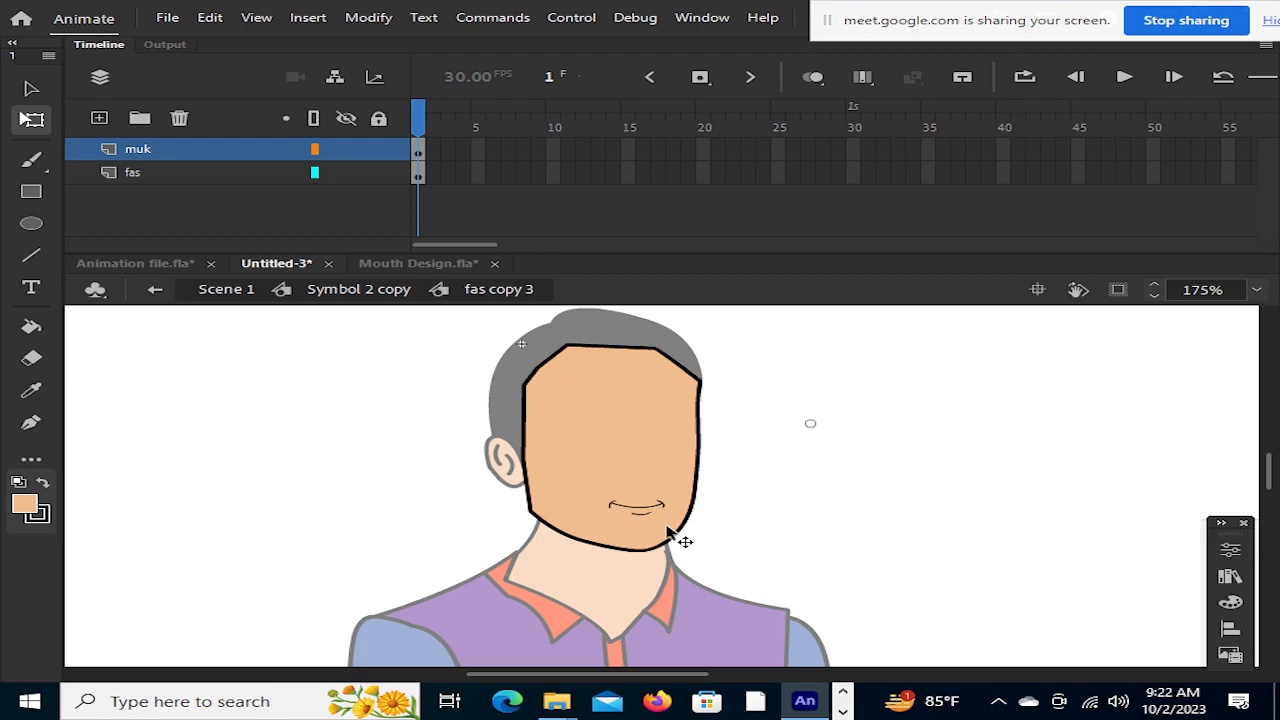
Create a new HD 1280 x 720 document at 30 fps for ActionScript 3.0
left_click(168, 22)
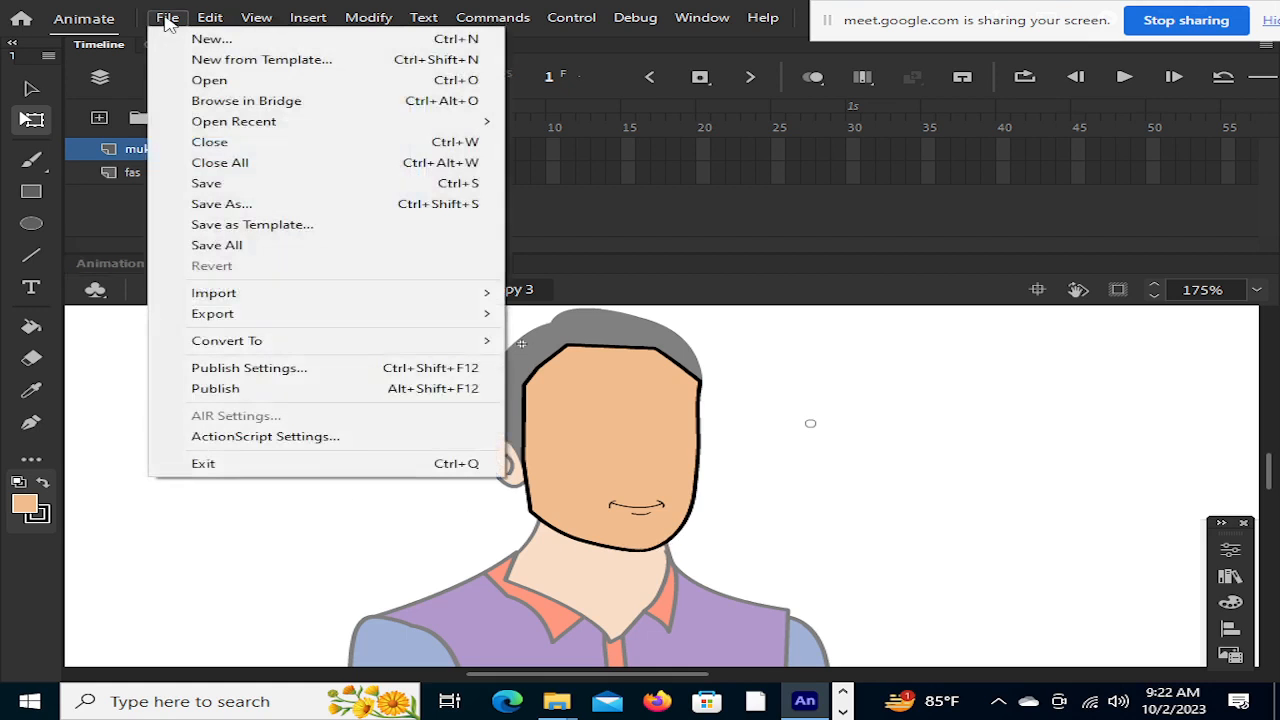
left_click(172, 38)
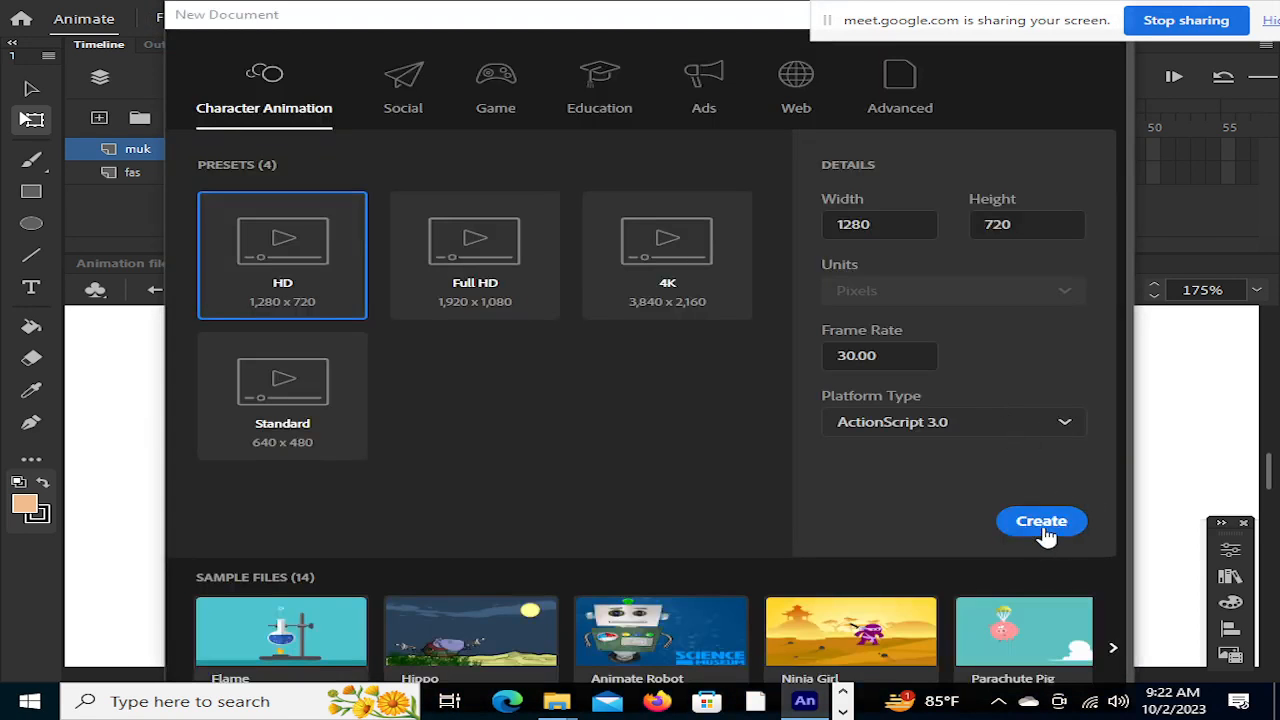
left_click(1045, 530)
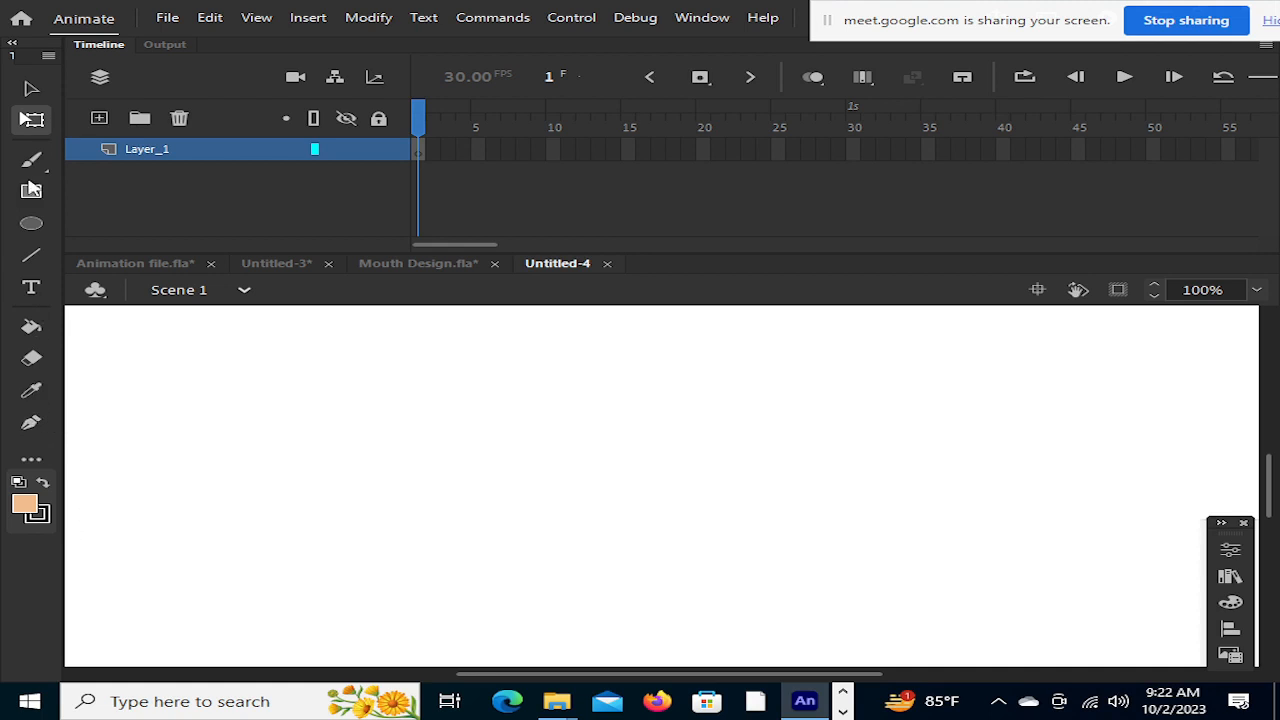
Draw several overlapping filled rectangles across the blank stage and close the new document without saving
key("r")
mouse_move(226, 371)
left_mouse_down()
mouse_move(843, 520)
mouse_move(823, 583)
mouse_move(813, 568)
left_mouse_up()
mouse_move(591, 431)
left_mouse_down()
mouse_move(1146, 684)
mouse_move(1115, 618)
left_mouse_up()
left_click_drag(288, 371, 530, 471)
left_click_drag(390, 357, 572, 592)
left_click_drag(475, 425, 865, 579)
left_click_drag(572, 358, 741, 518)
left_click_drag(751, 427, 1006, 590)
left_click_drag(935, 427, 1035, 501)
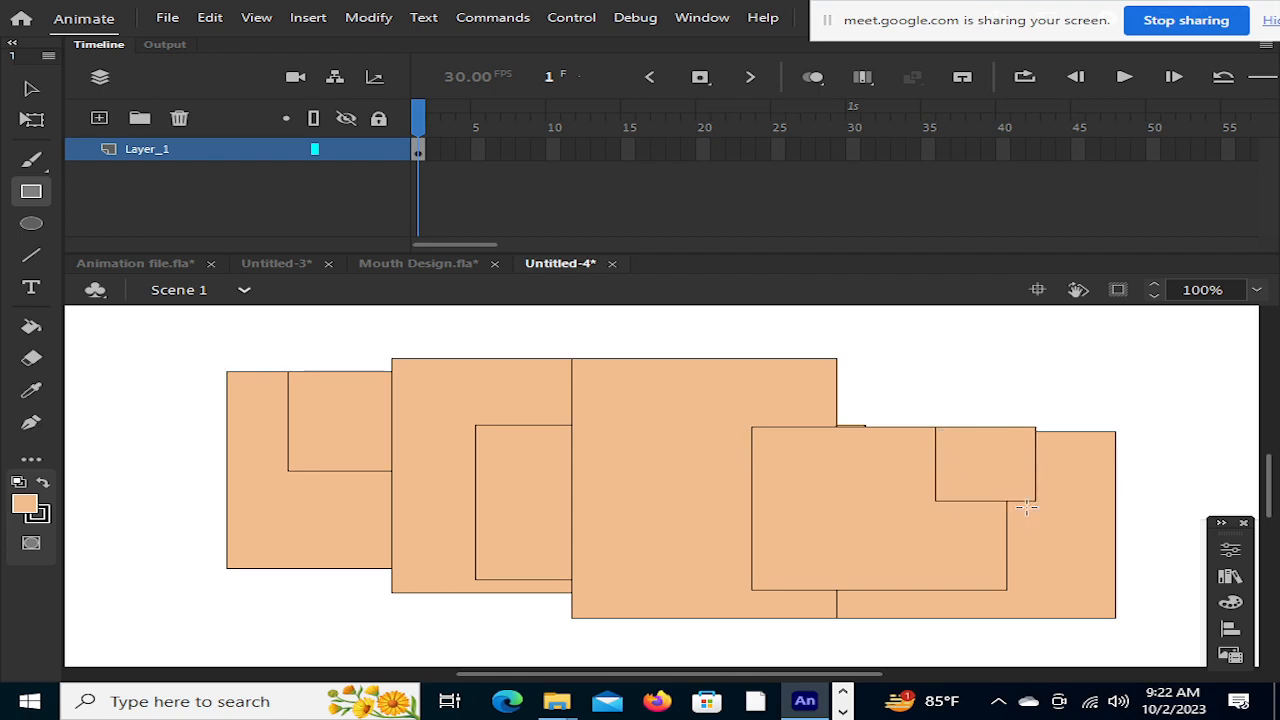
left_click(612, 264)
left_click(641, 376)
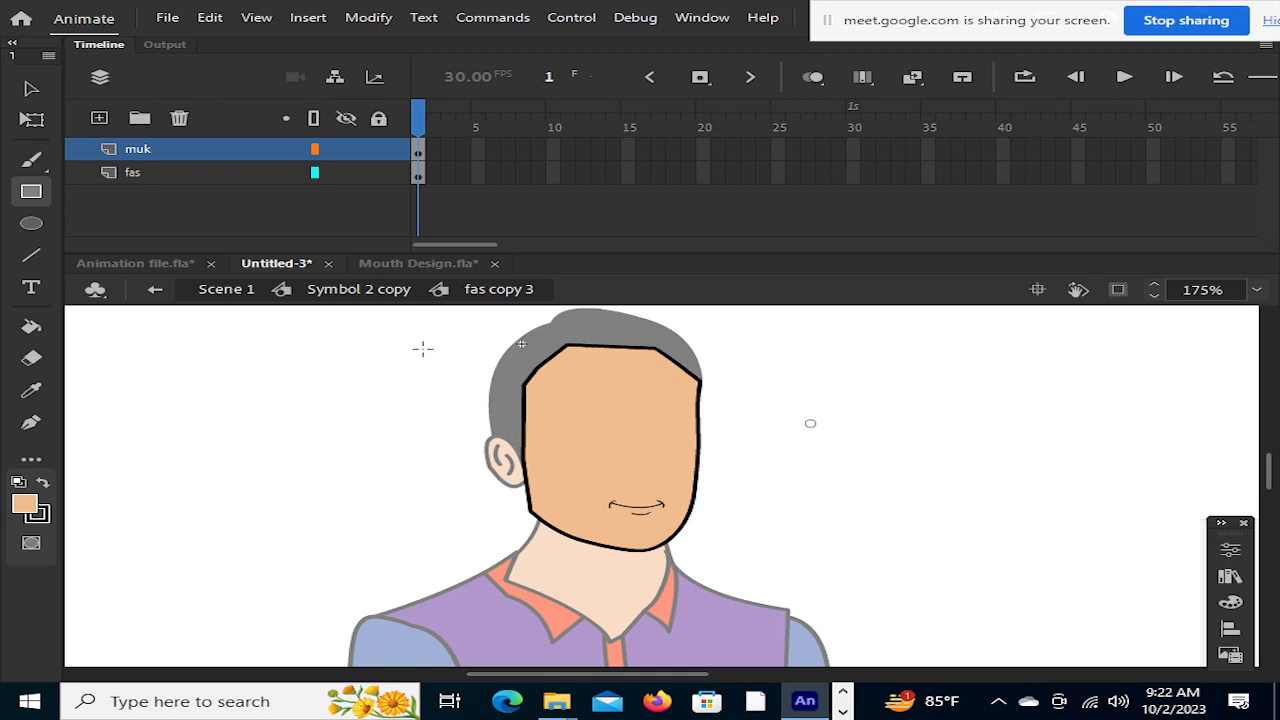
Paste the row of seven mouths from Mouth Design onto the muk layer of the face symbol in Untitled-3
left_click(421, 263)
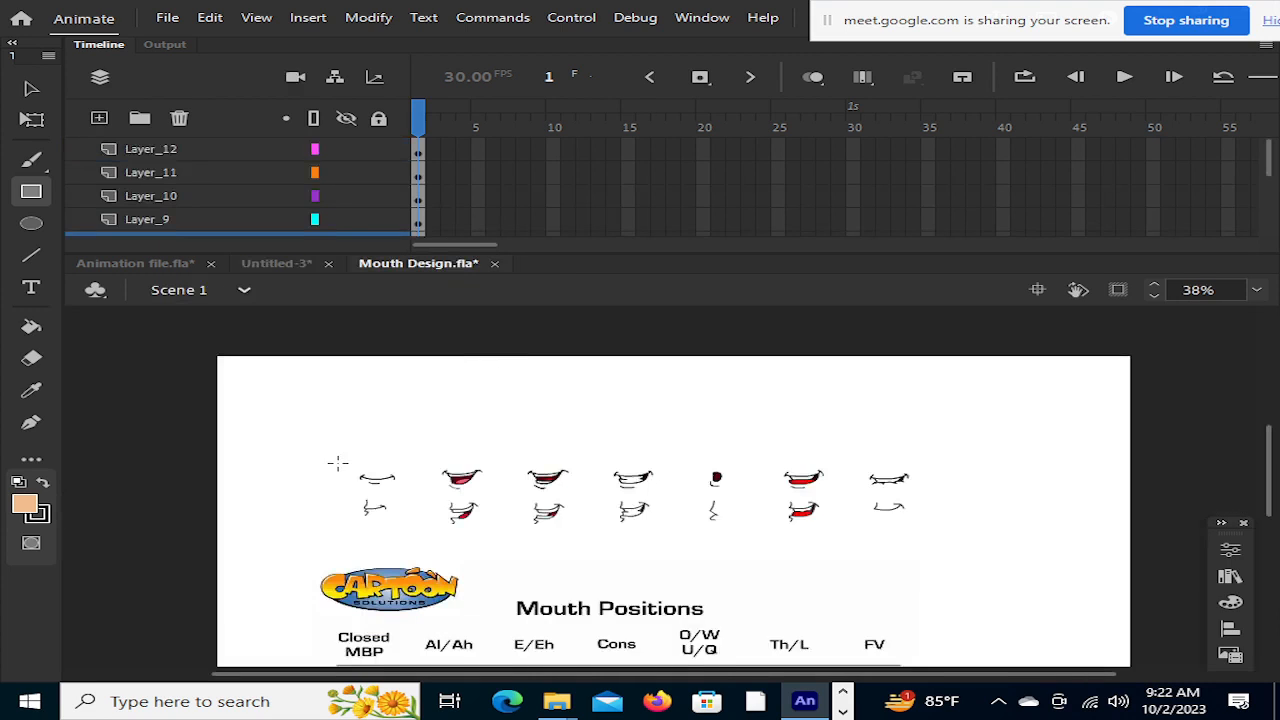
left_click(272, 264)
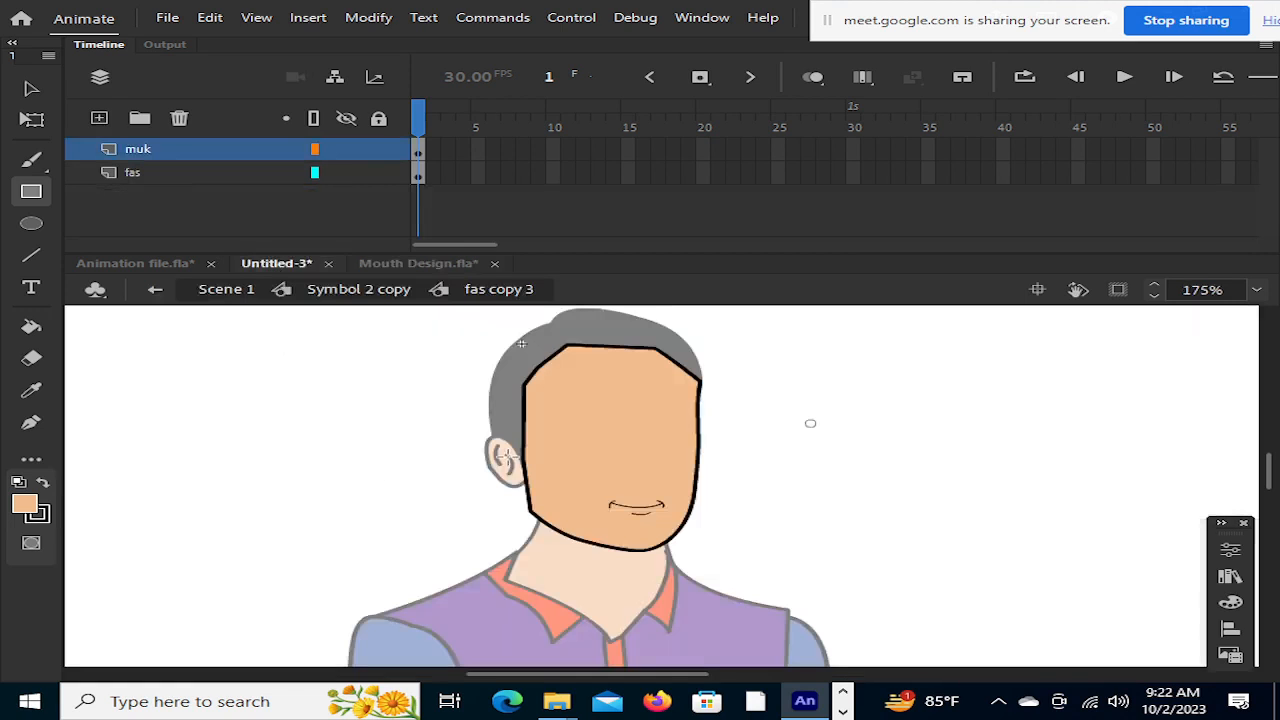
key("ctrl+v")
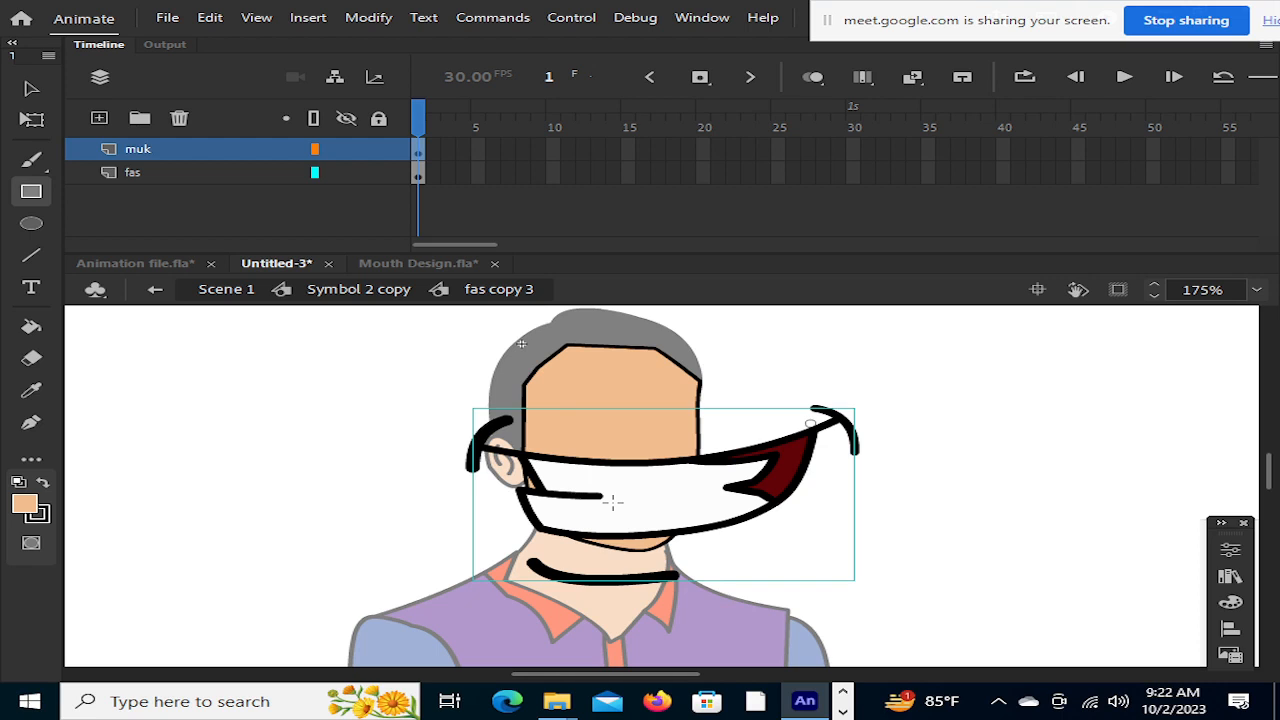
scroll(614, 510, "down", 10)
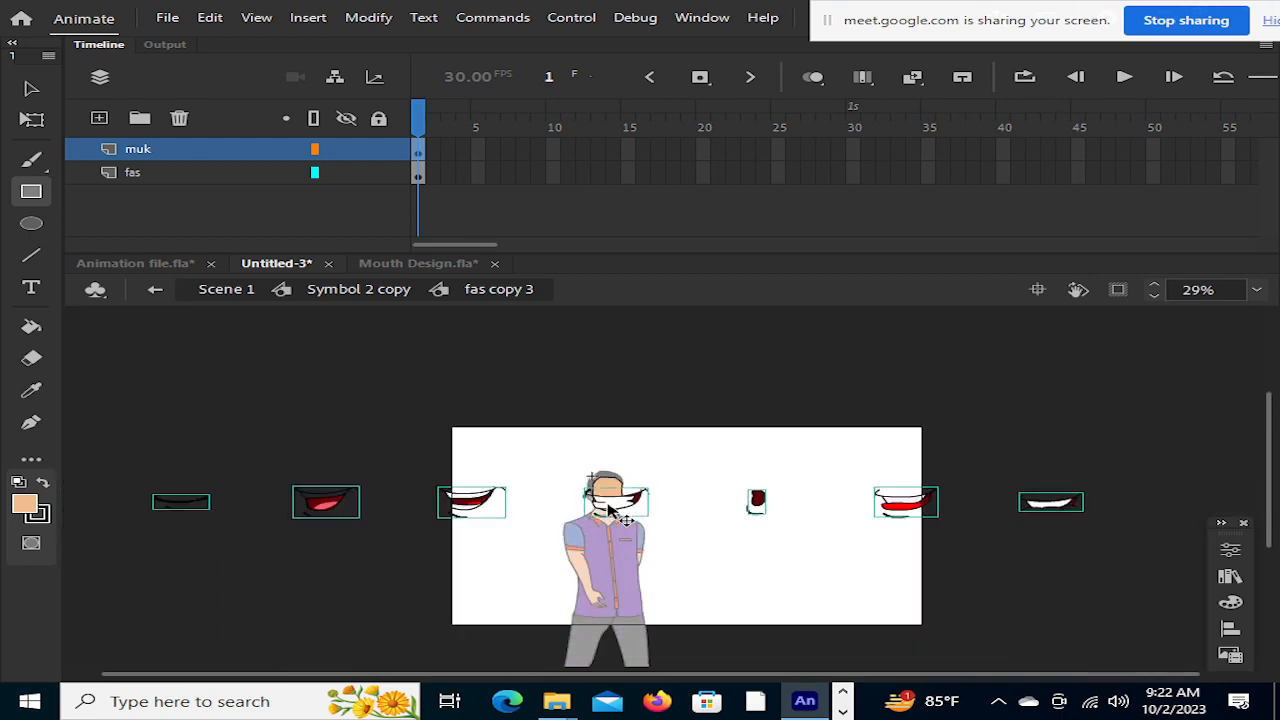
scroll(614, 510, "down", 2)
scroll(614, 510, "up", 2)
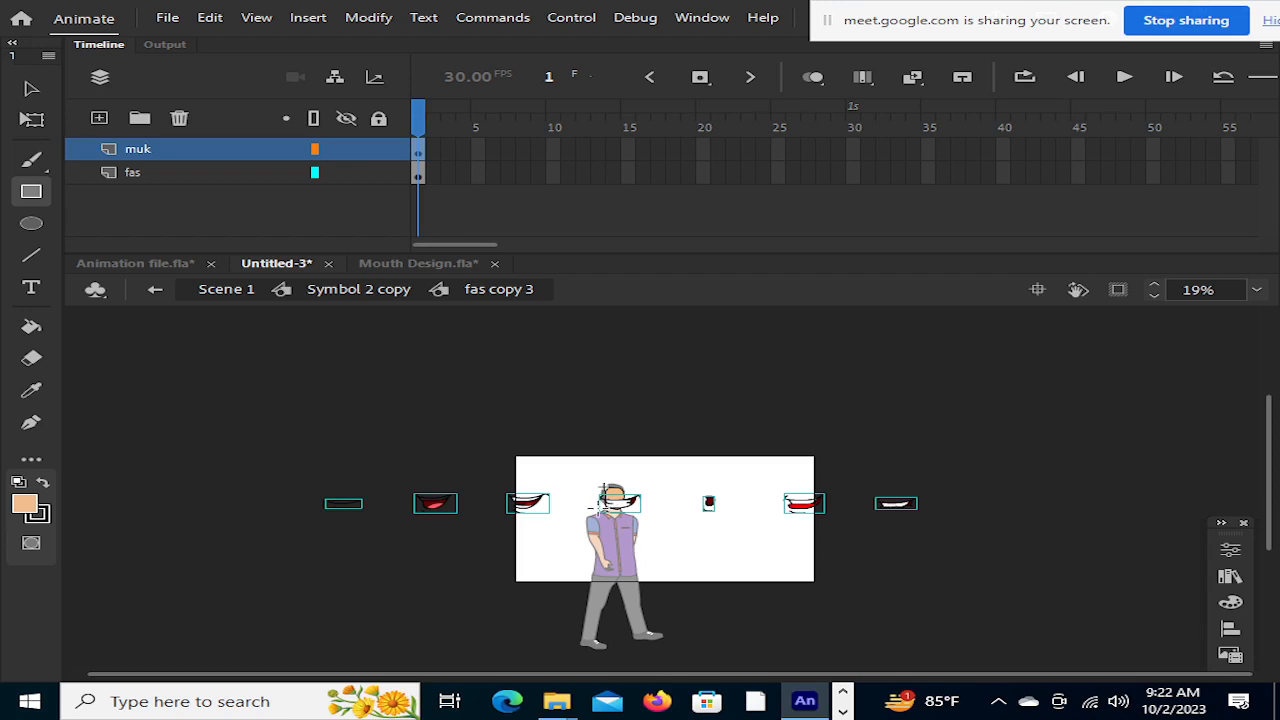
Scale the row of seven mouths down with Free Transform until the individual mouths fit the character's face
left_click(29, 90)
left_click(31, 118)
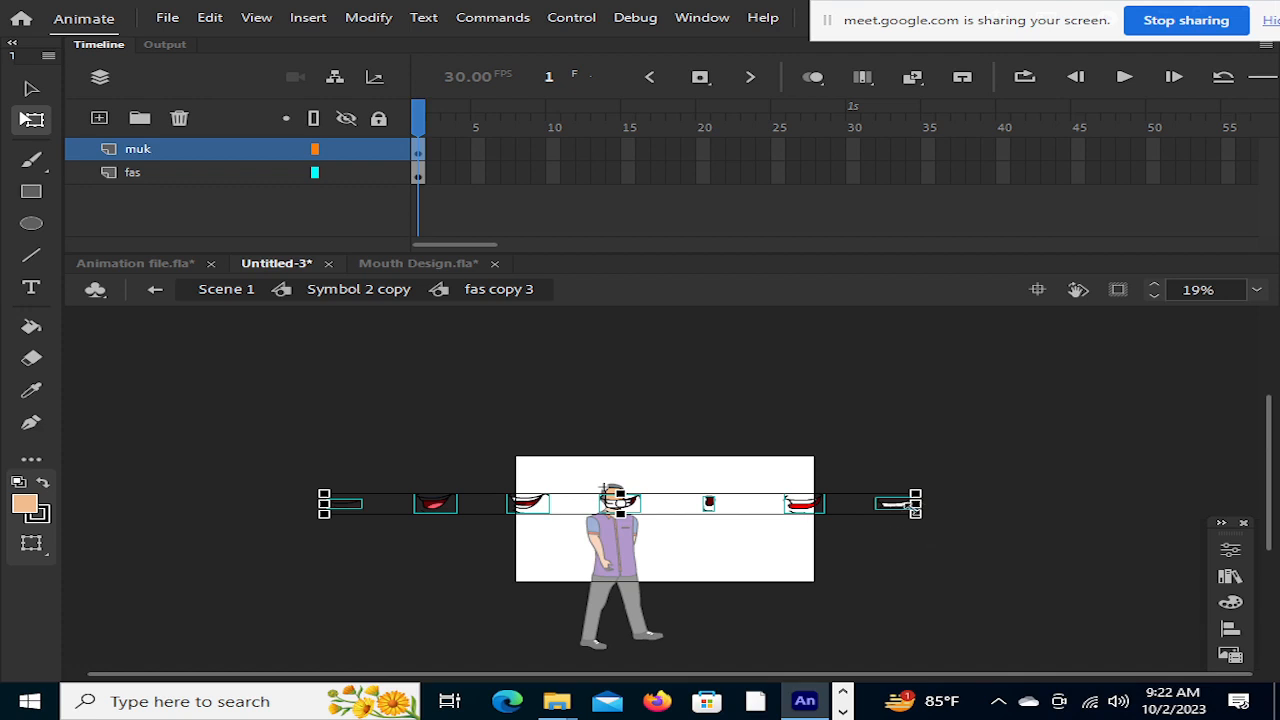
left_click_drag(914, 505, 686, 500)
scroll(697, 566, "up", 3)
scroll(697, 566, "up", 2)
scroll(691, 563, "up", 1)
left_click_drag(597, 680, 518, 674)
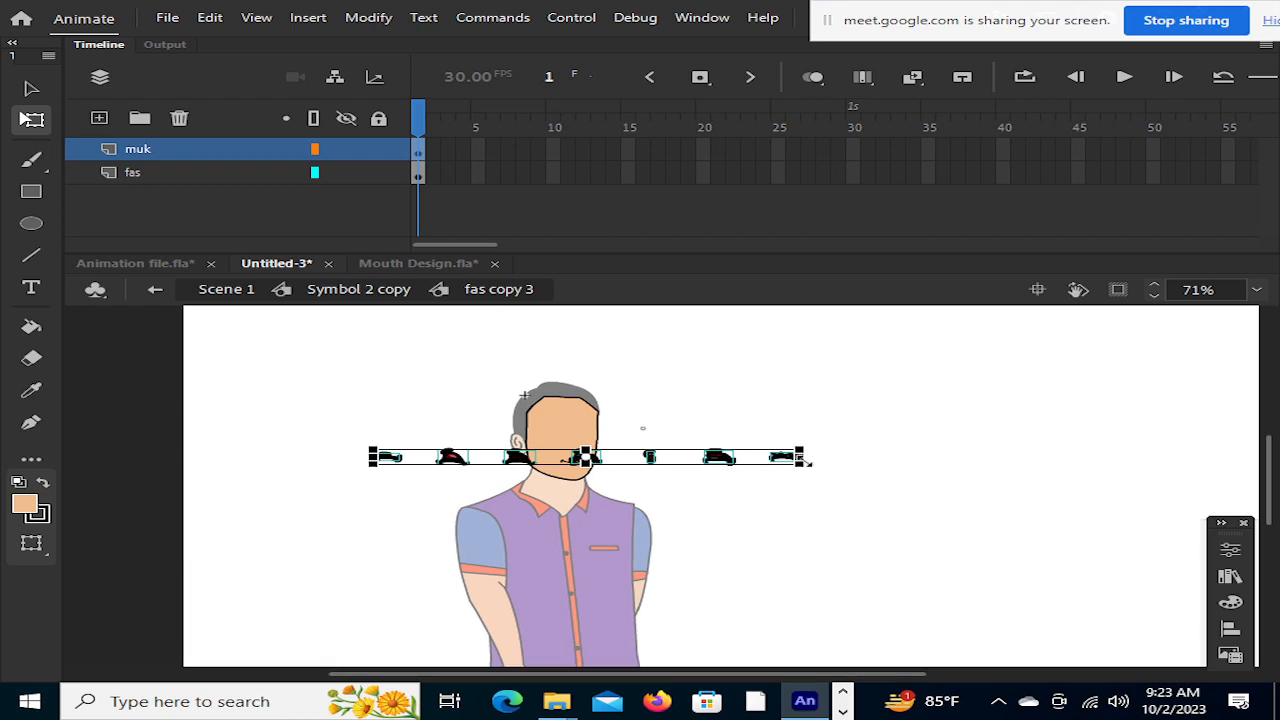
left_click_drag(800, 464, 751, 454)
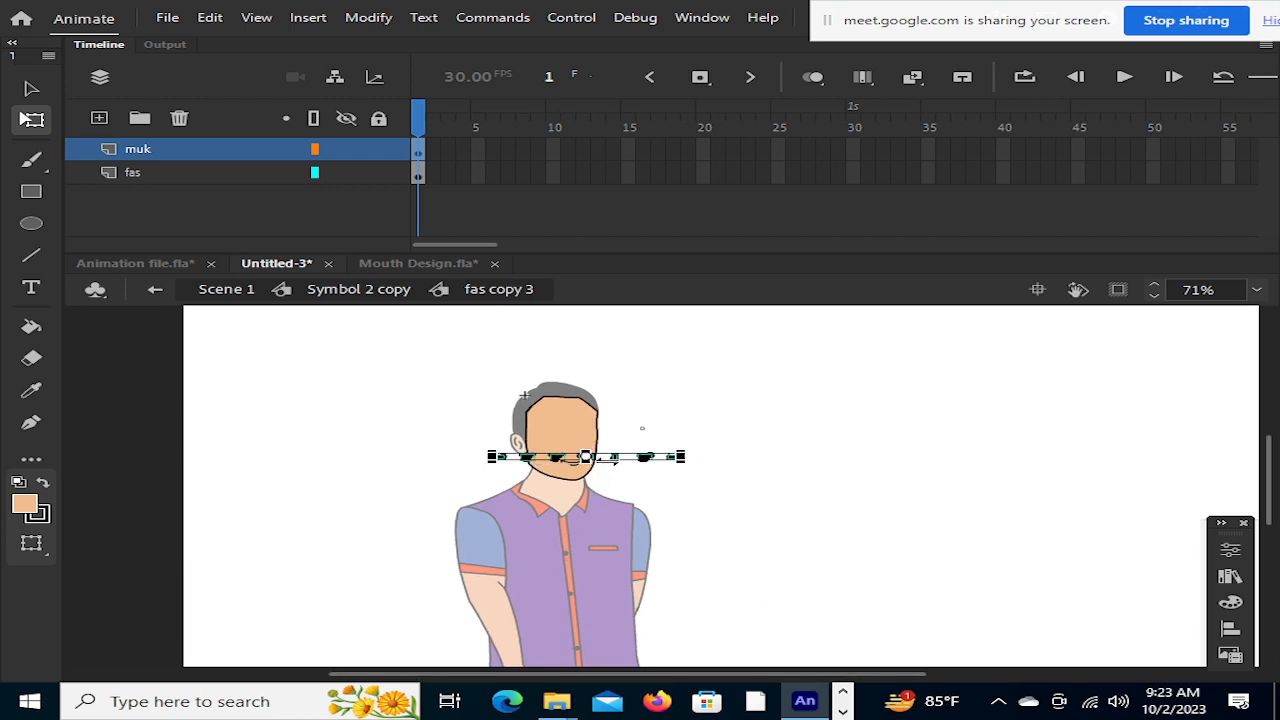
scroll(588, 459, "up", 3)
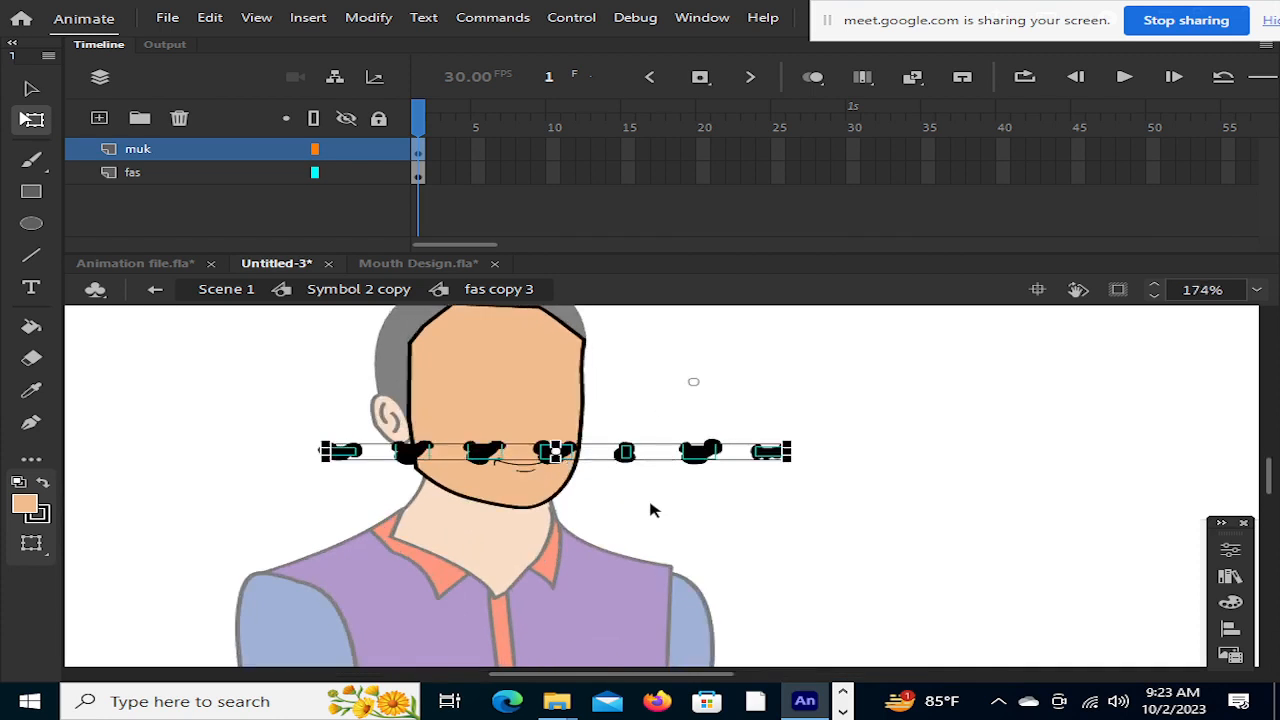
left_click(650, 513)
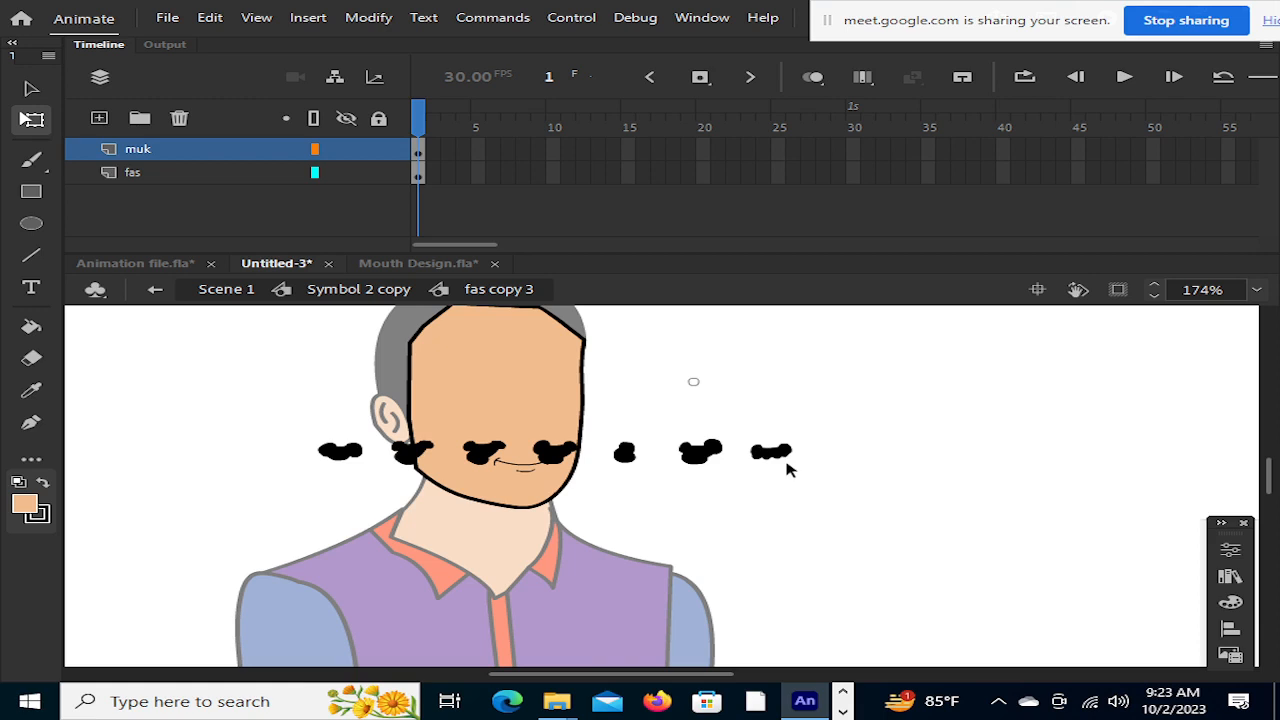
left_click_drag(214, 423, 966, 500)
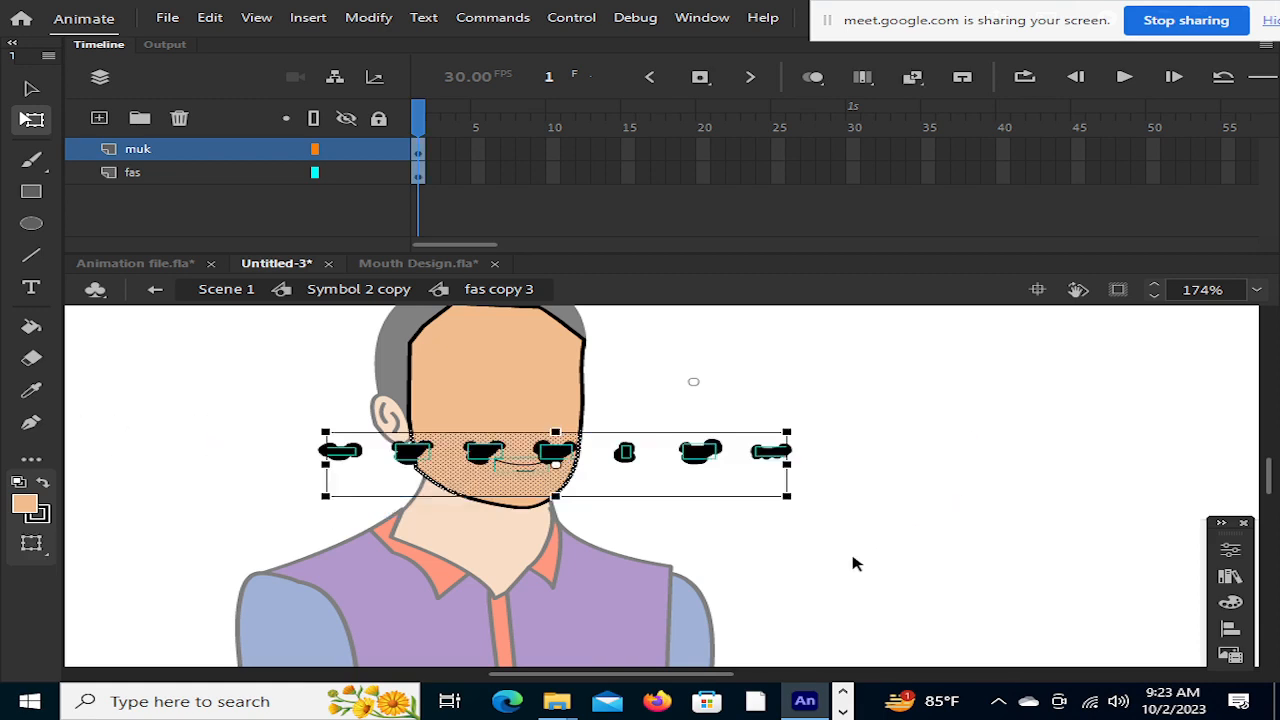
left_click(853, 563)
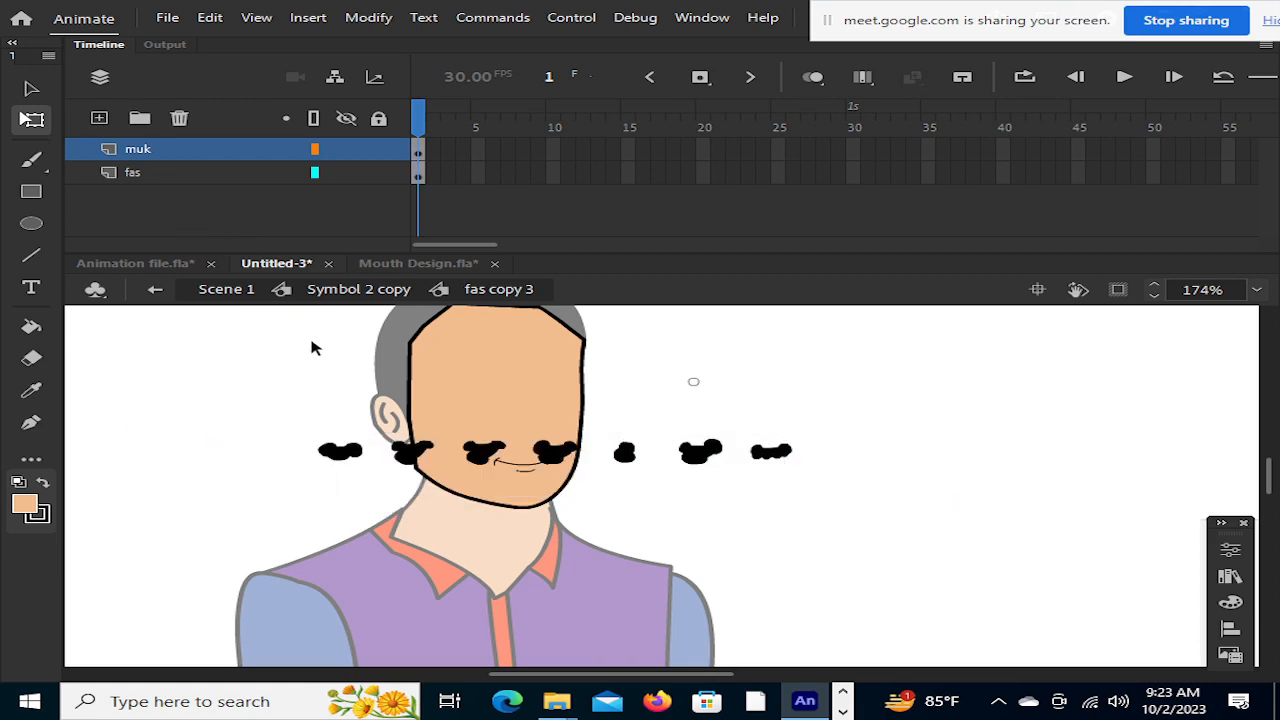
left_click_drag(189, 415, 822, 520)
left_click(726, 538)
left_click_drag(226, 394, 834, 590)
left_click(784, 598)
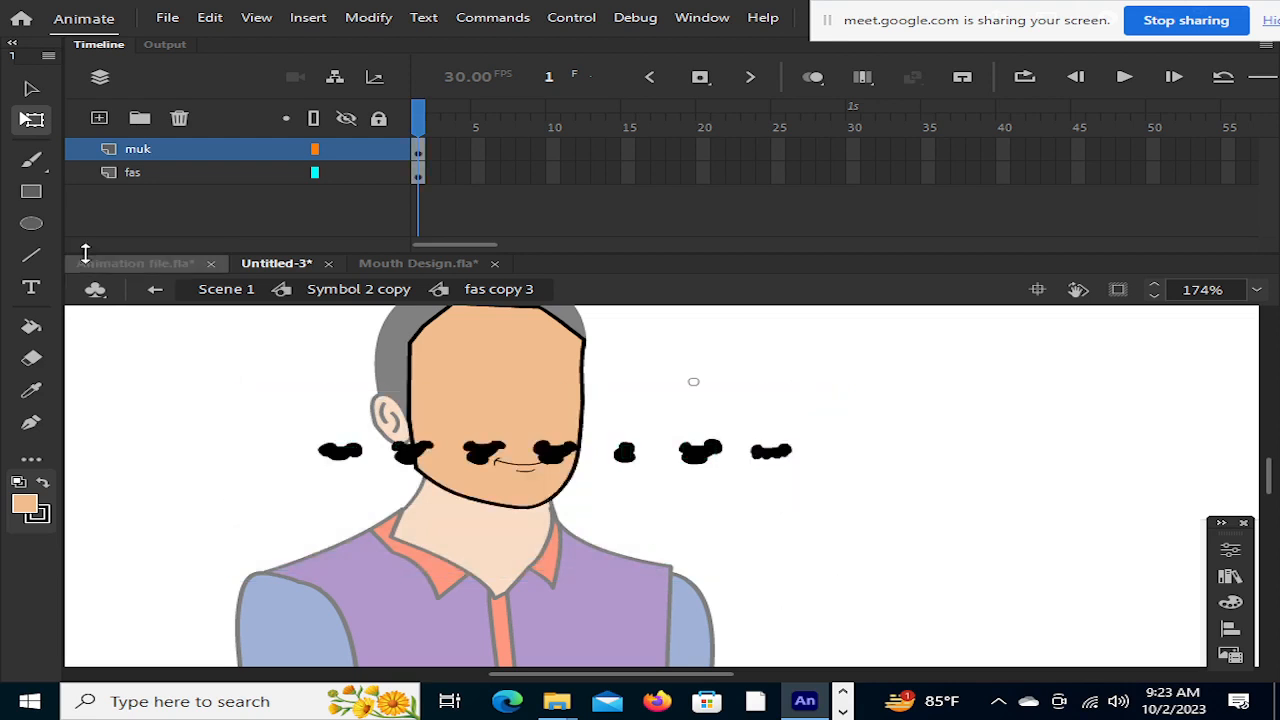
left_click(477, 420)
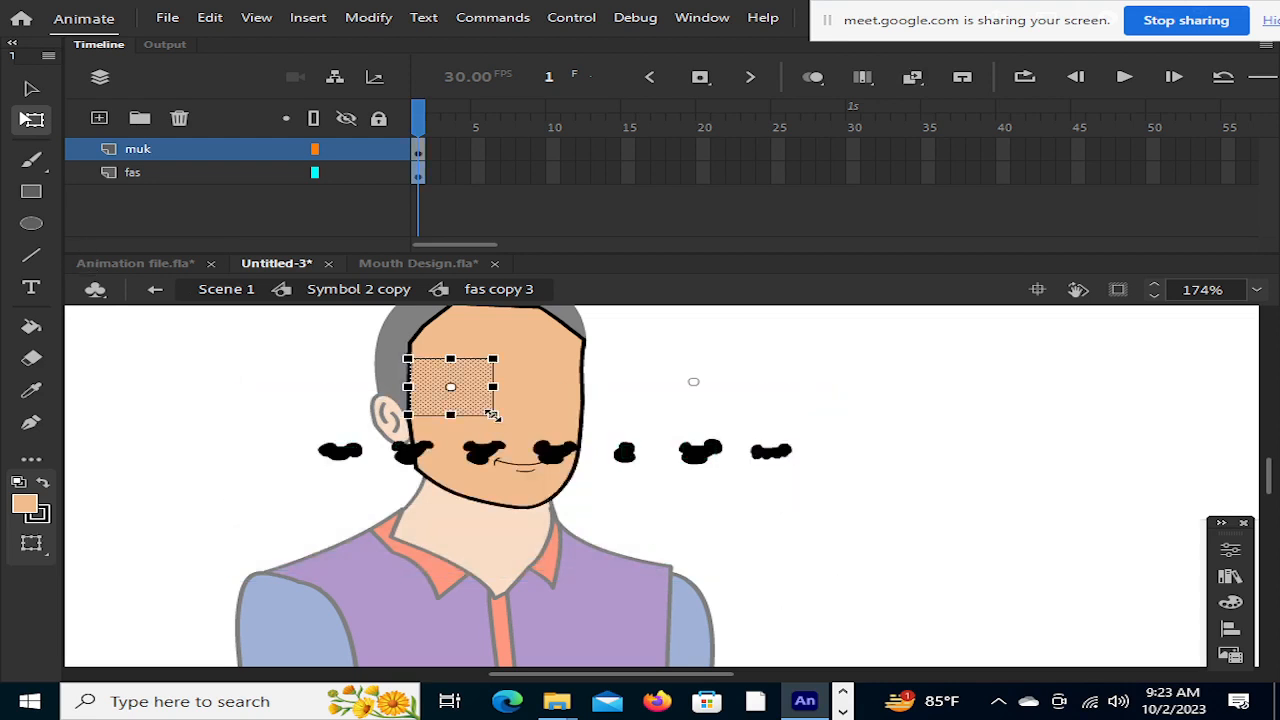
left_click(230, 408)
Lock the fas layer and move the row of mouths, together with the old mouth, down to the chin
left_click(105, 167)
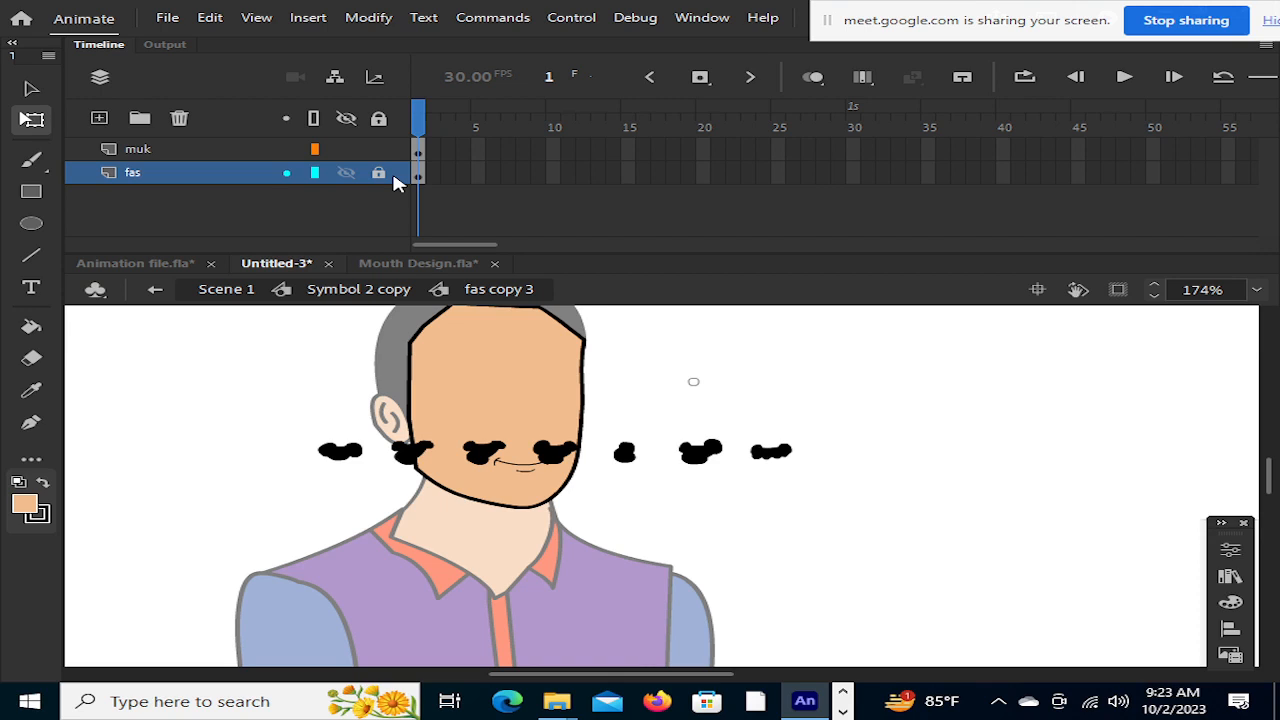
left_click_drag(242, 404, 818, 497)
left_click_drag(651, 466, 622, 497)
scroll(430, 497, "down", 3)
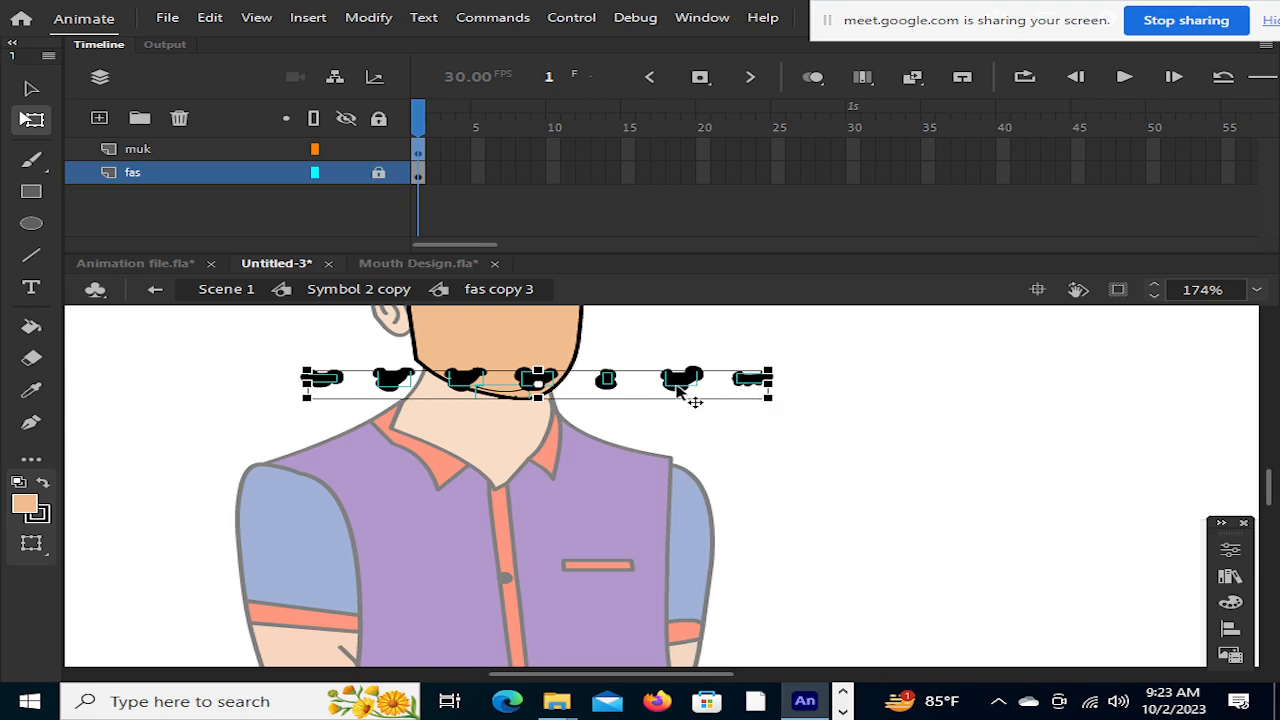
scroll(742, 435, "up", 3)
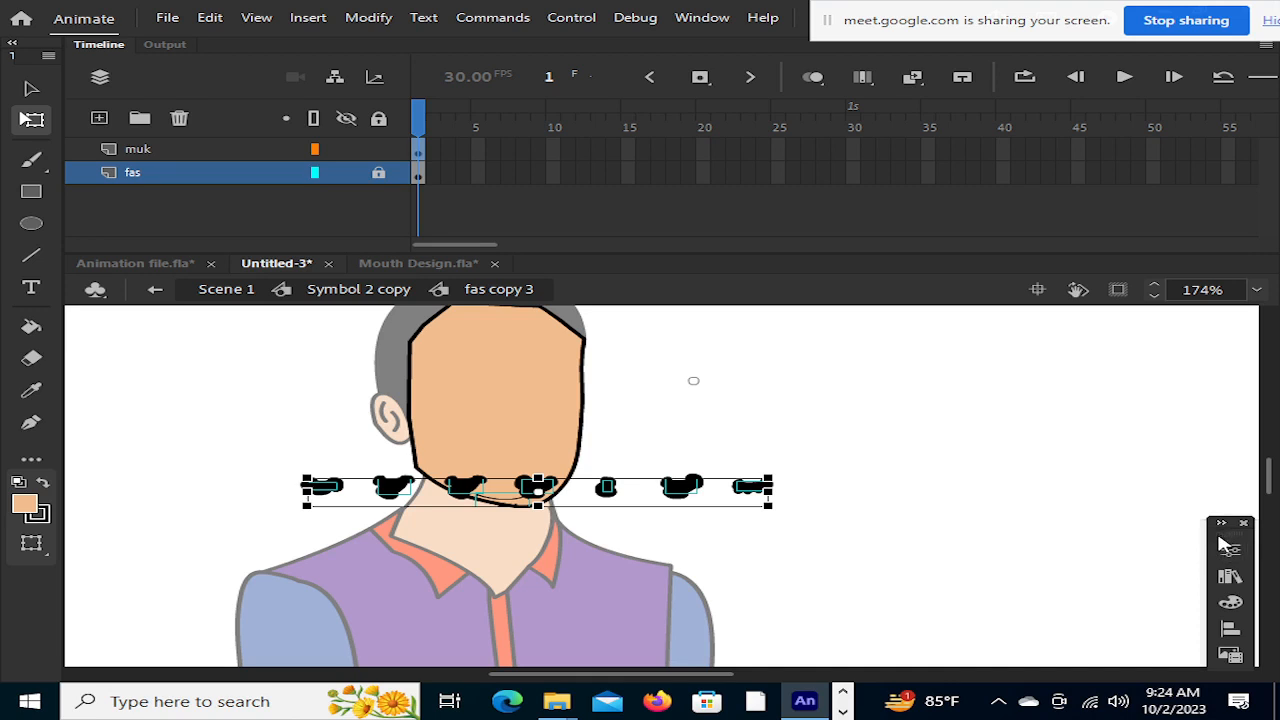
Examine the object properties of the selected mouth groups
mouse_move(1220, 540)
left_mouse_down()
mouse_move(1150, 297)
mouse_move(1180, 112)
mouse_move(1232, 113)
mouse_move(1230, 545)
left_mouse_up()
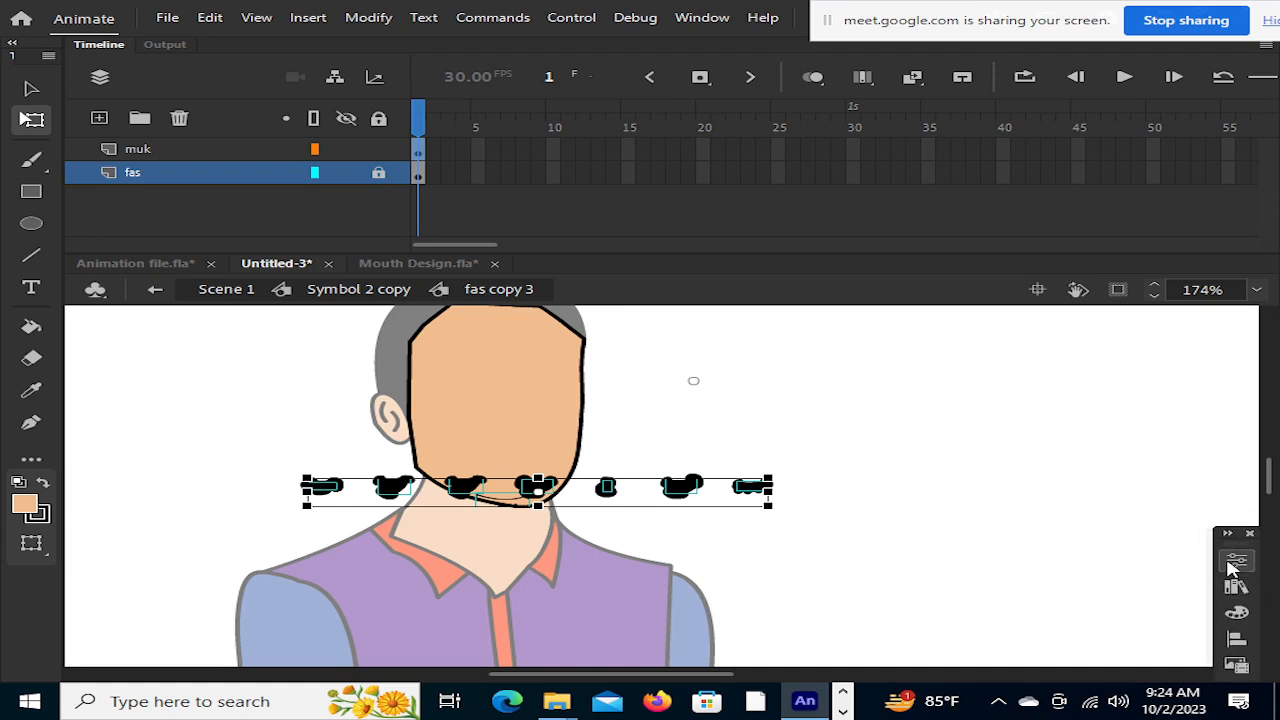
left_click(1237, 564)
left_click(1055, 67)
left_click(960, 68)
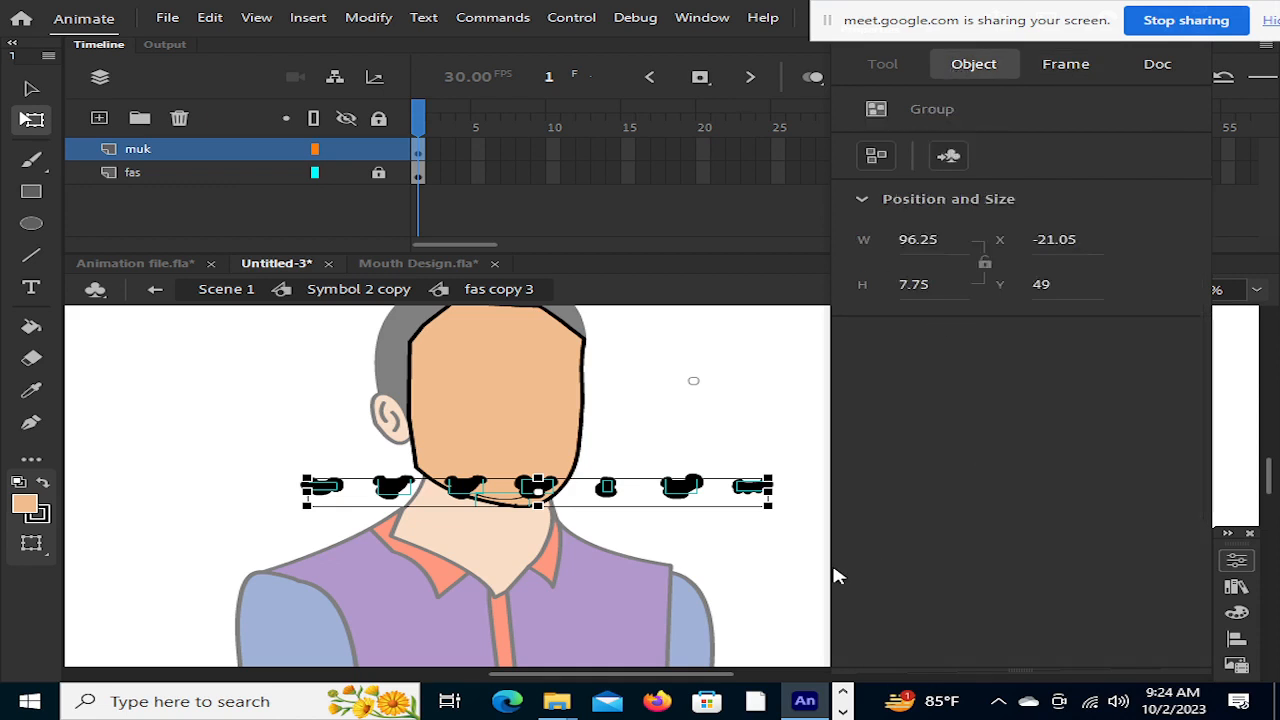
left_click(797, 580)
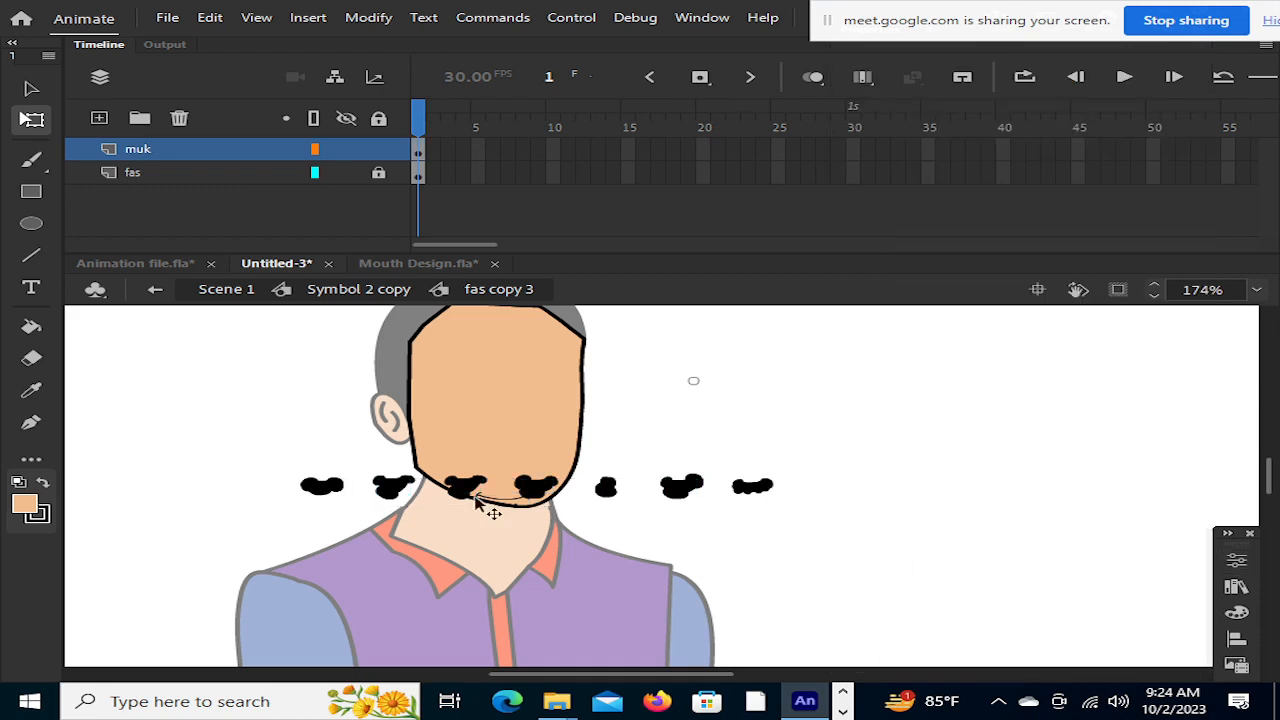
Break all the mouth groups apart into shapes and set their stroke size to 0.1
left_click_drag(233, 444, 866, 529)
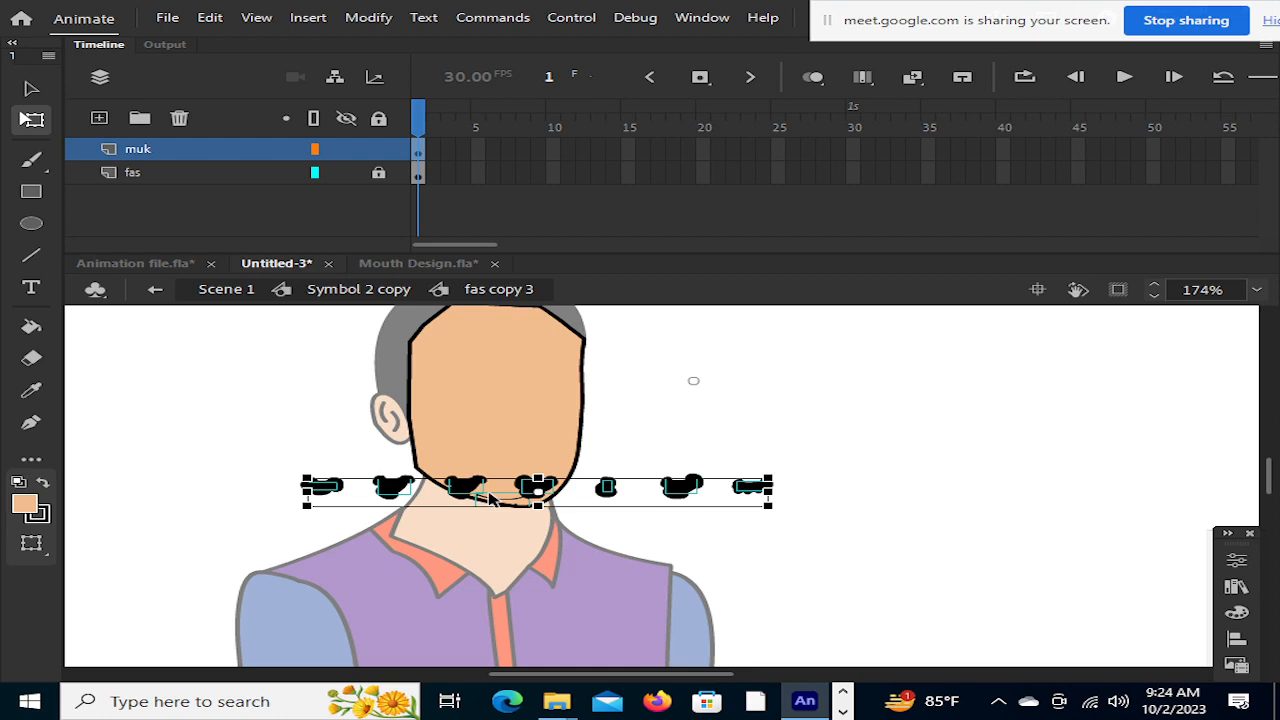
key("ctrl+b")
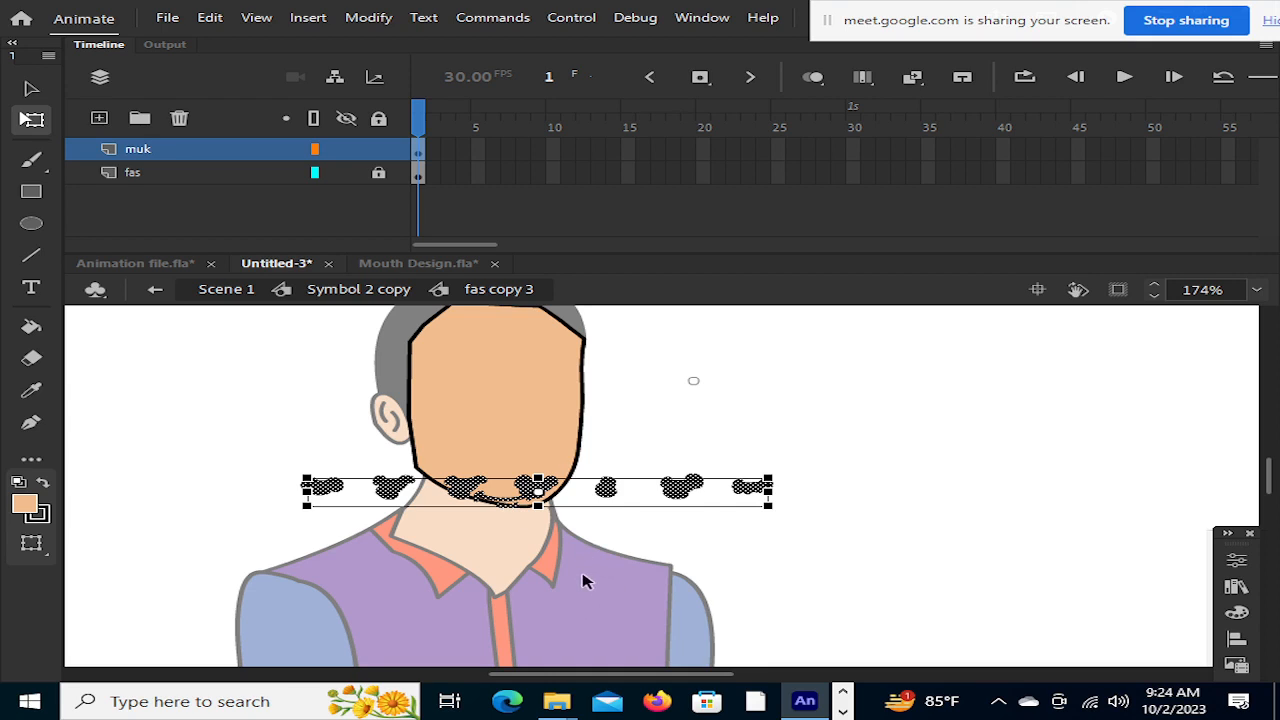
left_click(1240, 560)
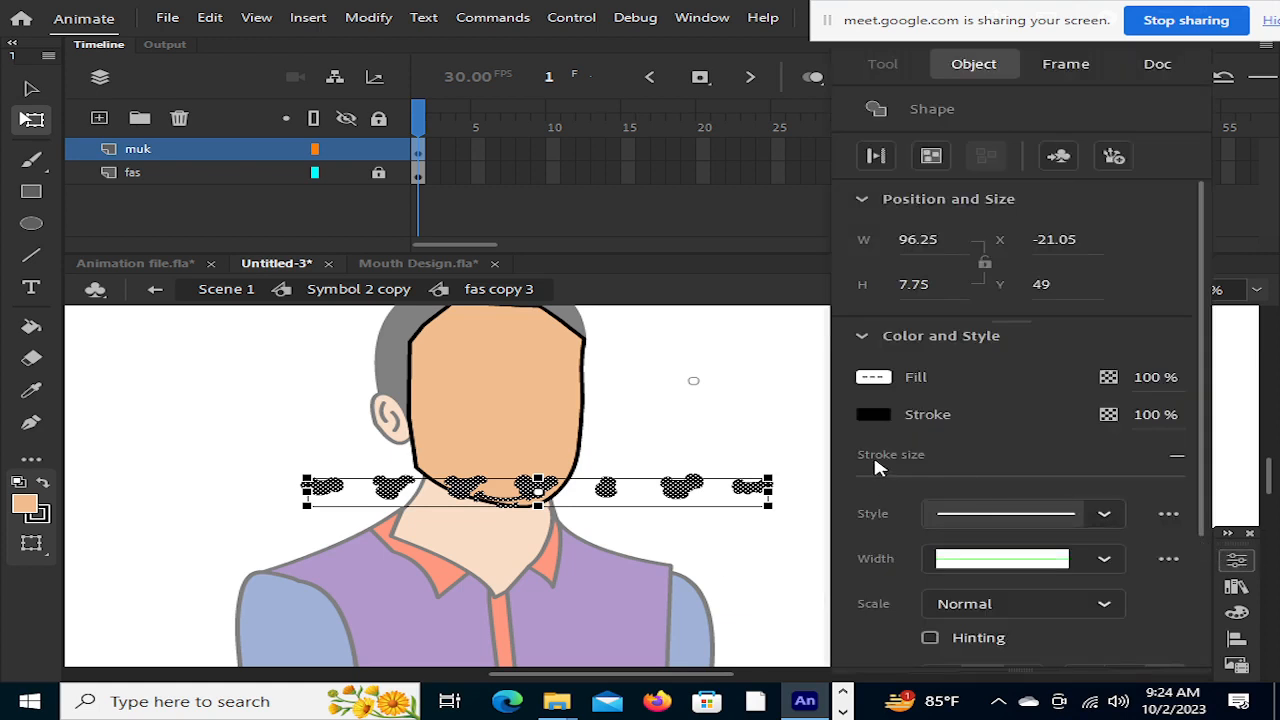
left_click(941, 476)
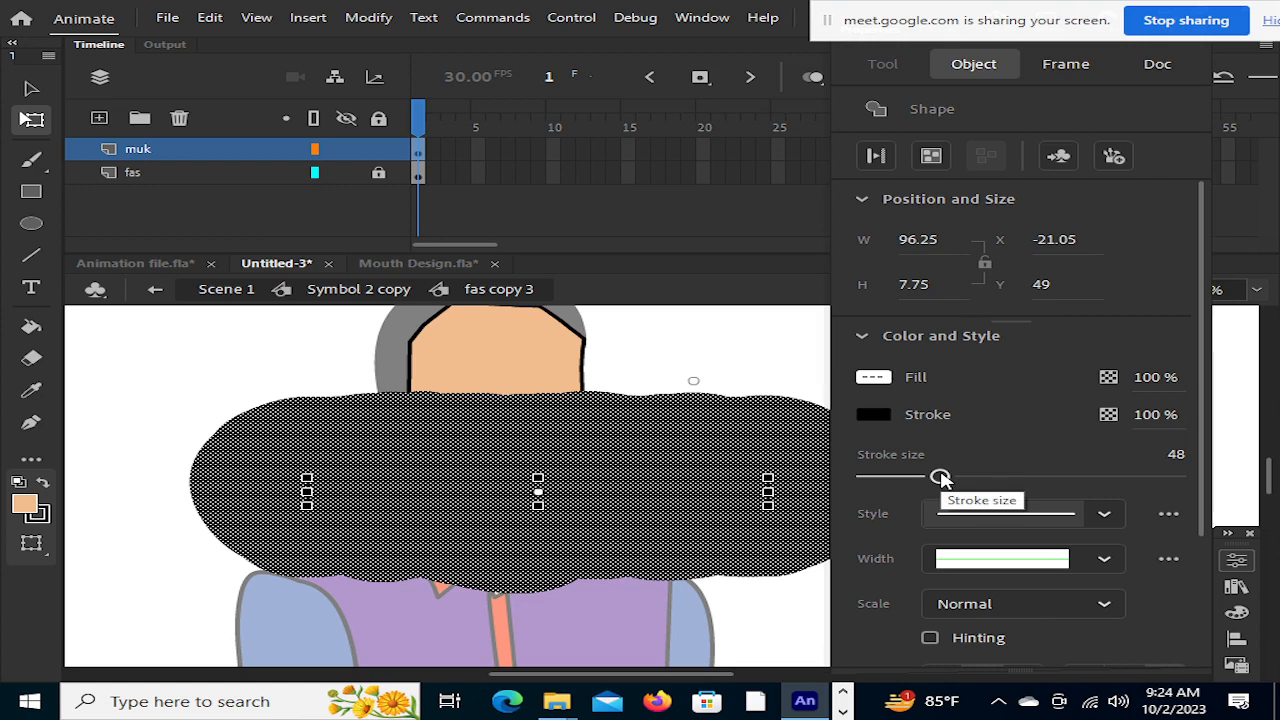
left_click_drag(941, 476, 862, 477)
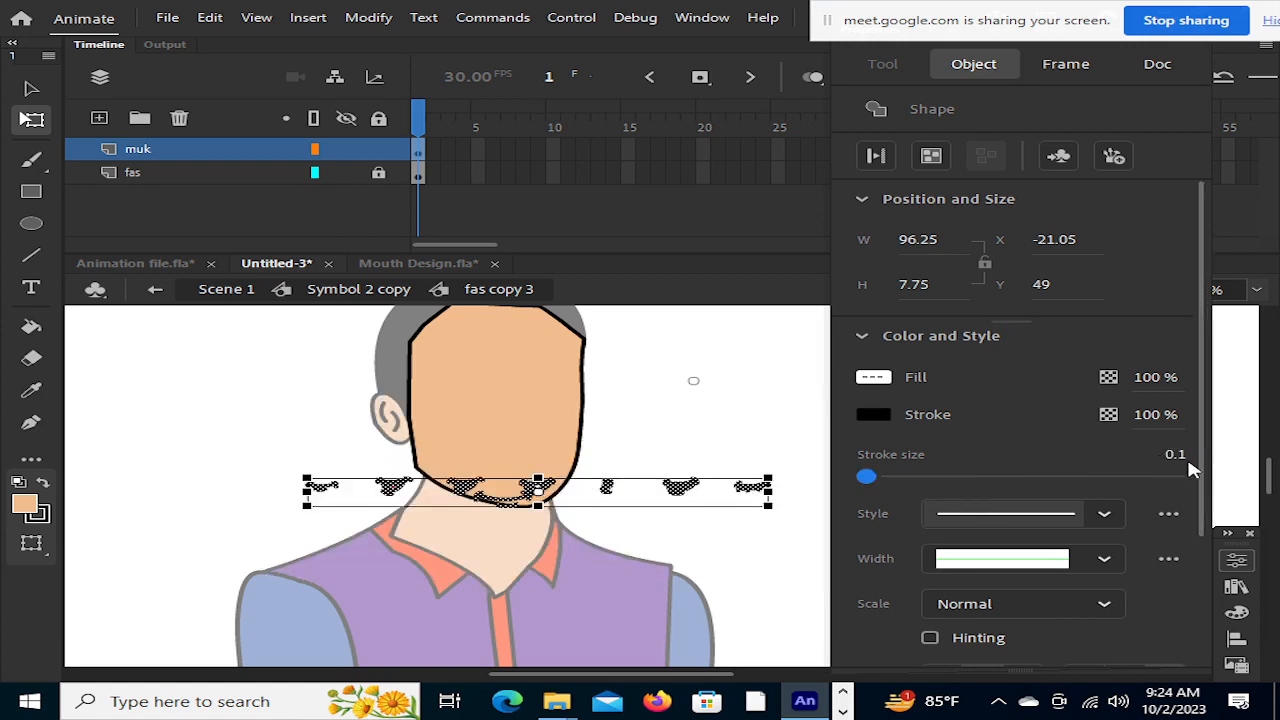
left_click(731, 437)
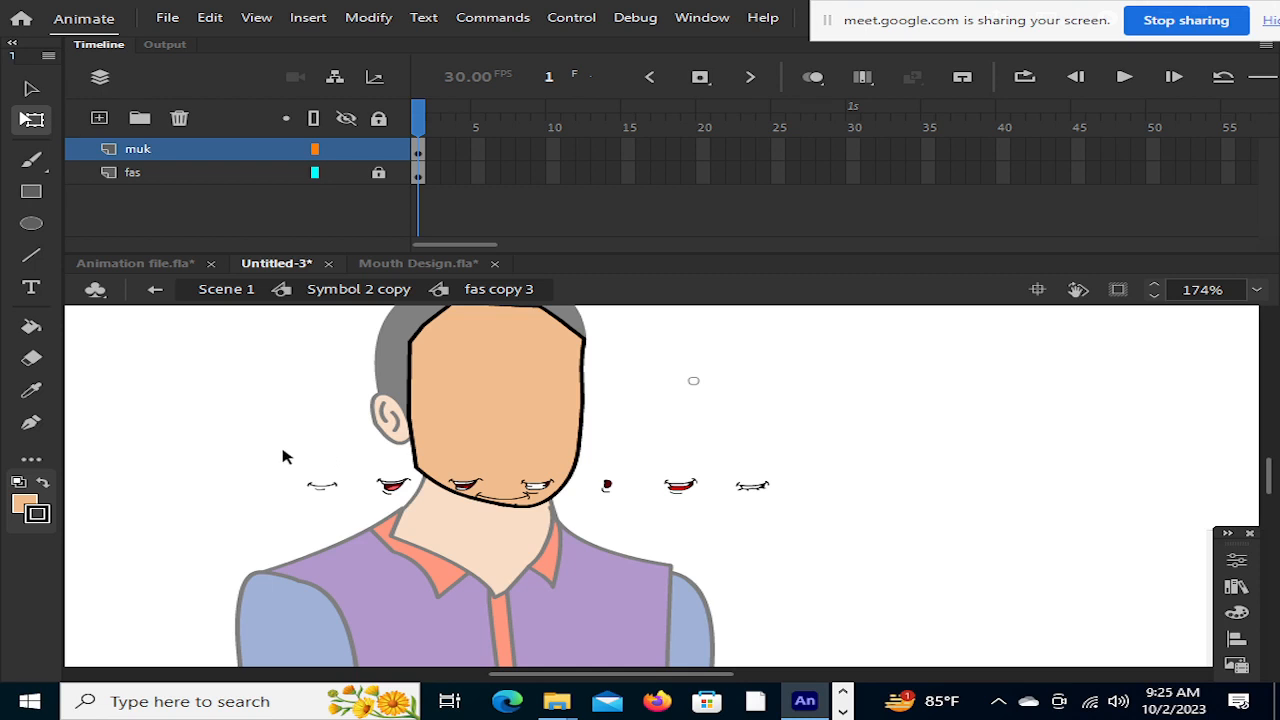
Delete the old mouth's smile line and its two corner strokes near the chin
left_click(508, 501)
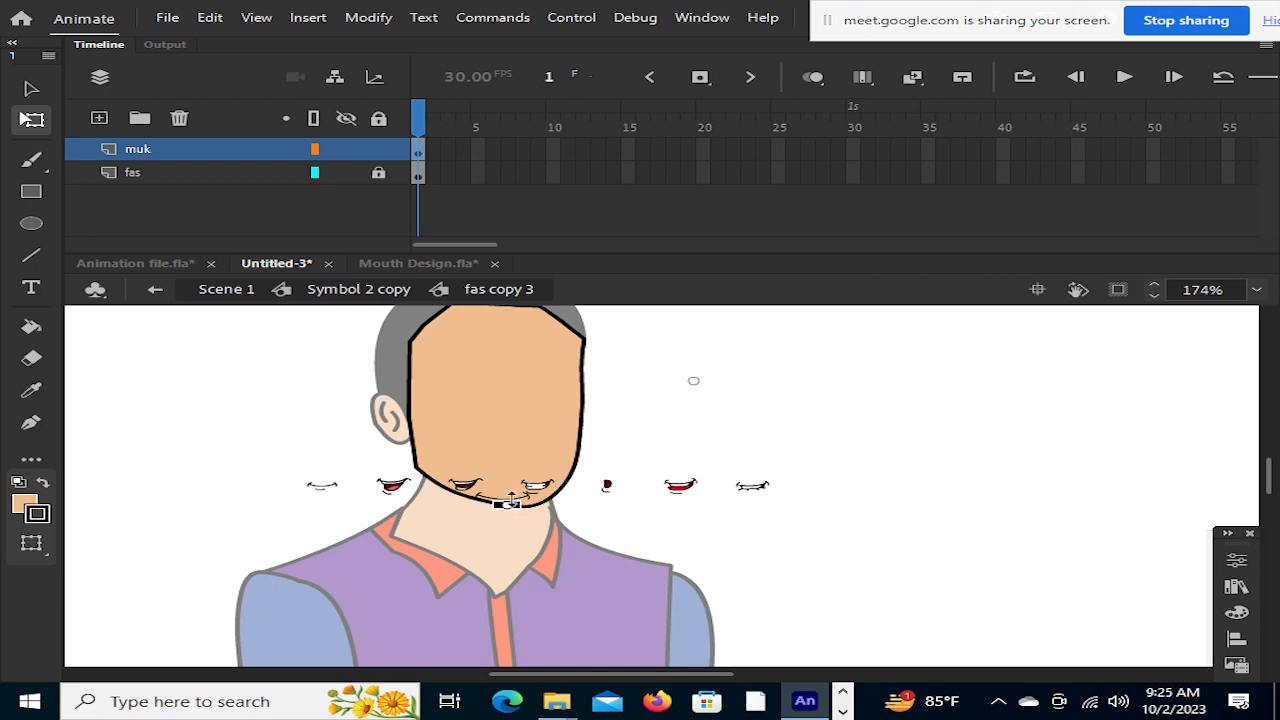
scroll(515, 510, "up", 5)
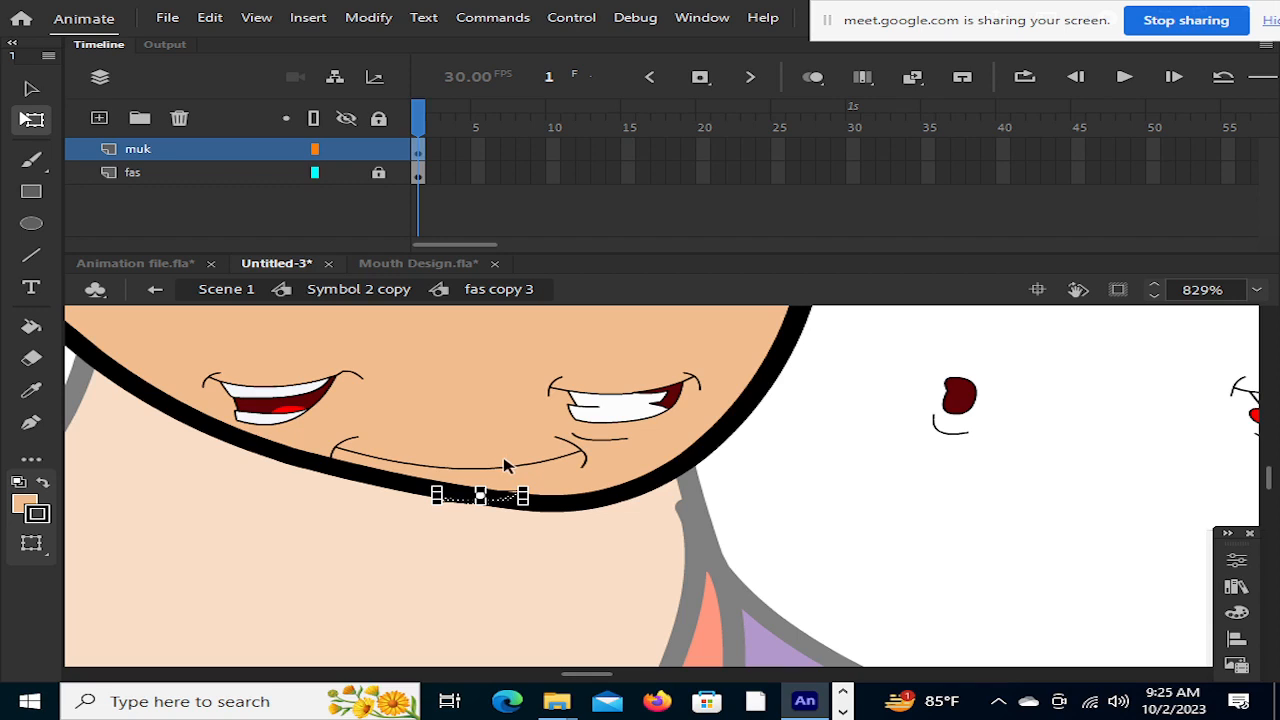
left_click(508, 467)
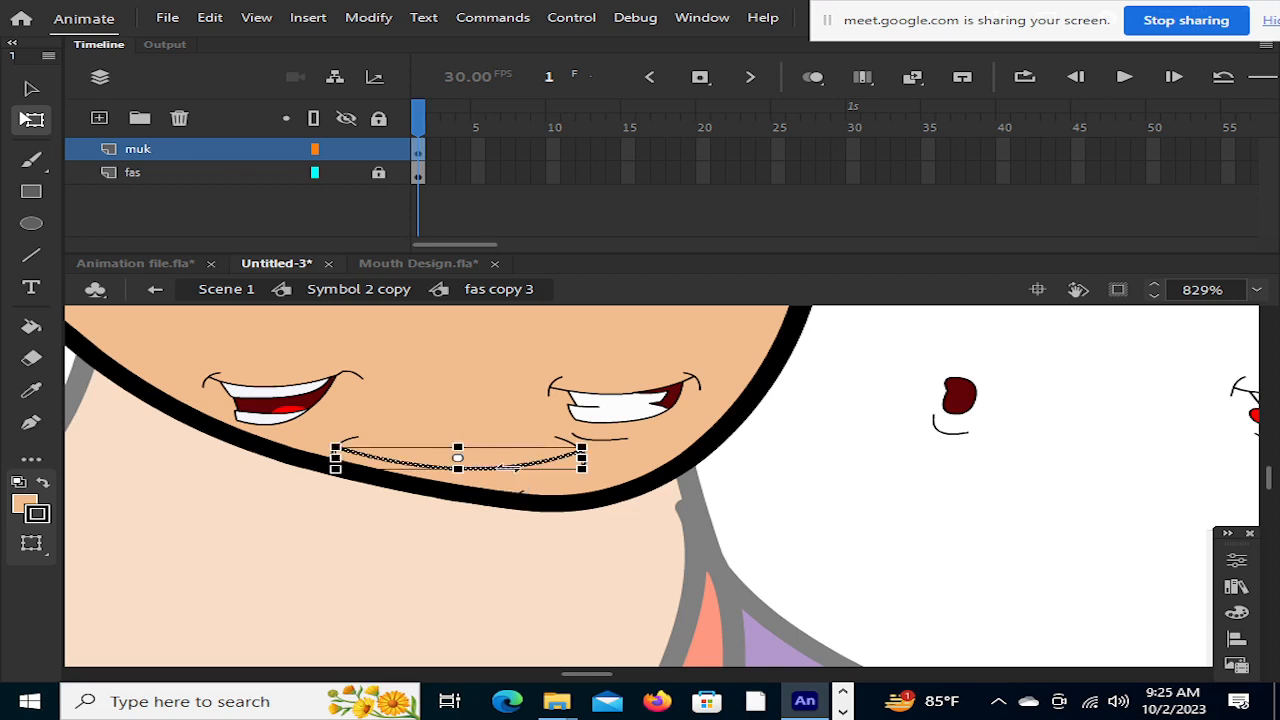
key("Delete")
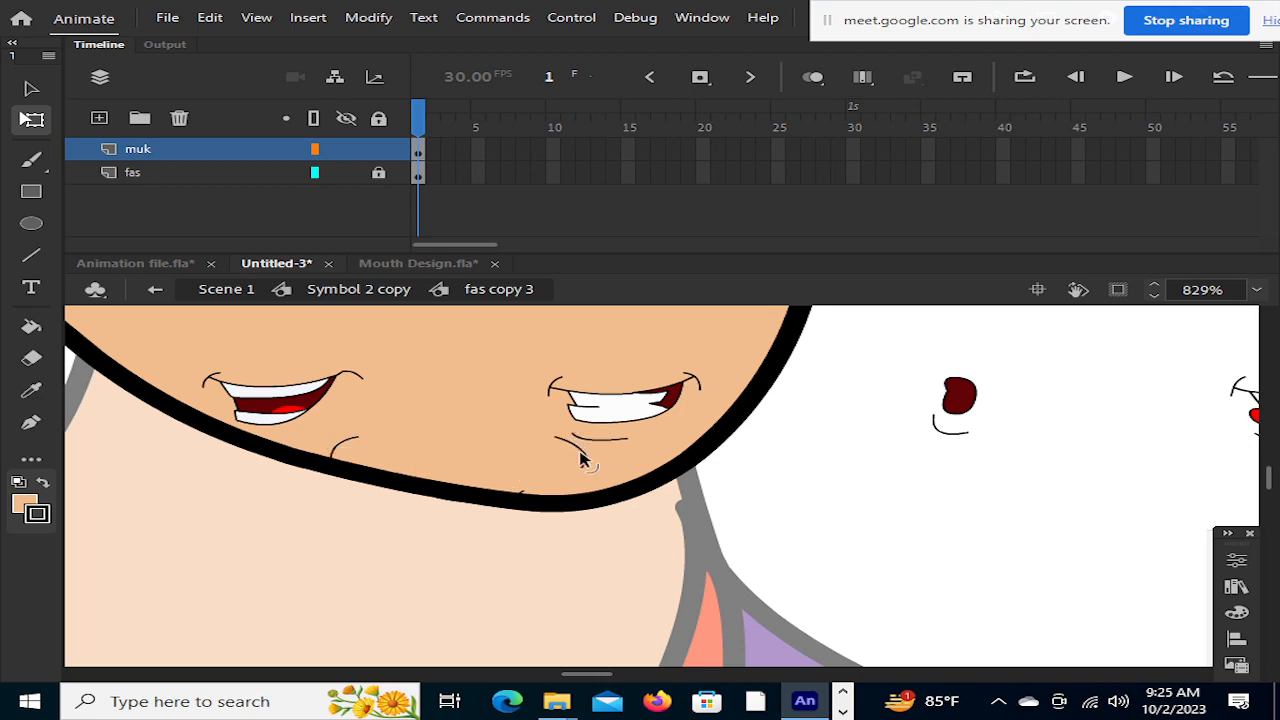
left_click(582, 456)
key("Delete")
left_click(340, 452)
key("Delete")
scroll(480, 477, "down", 3)
scroll(480, 477, "down", 2)
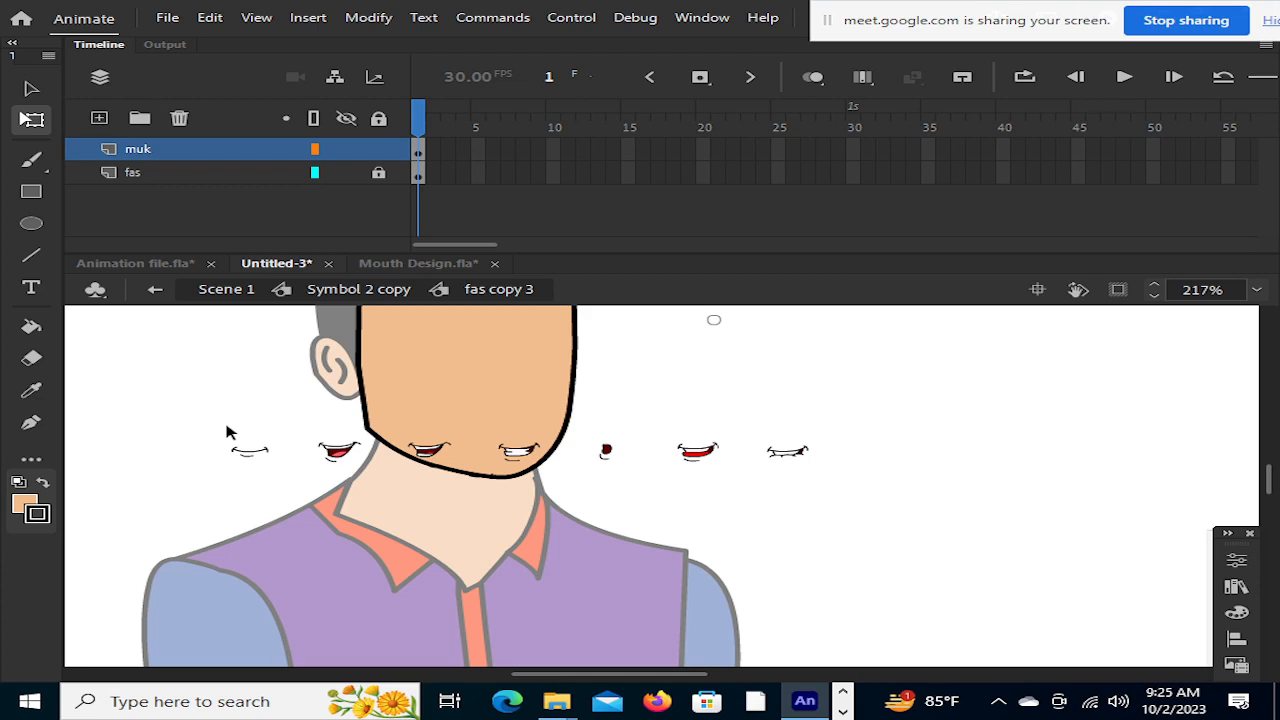
left_click_drag(210, 414, 832, 490)
left_click(305, 476)
left_click(250, 455)
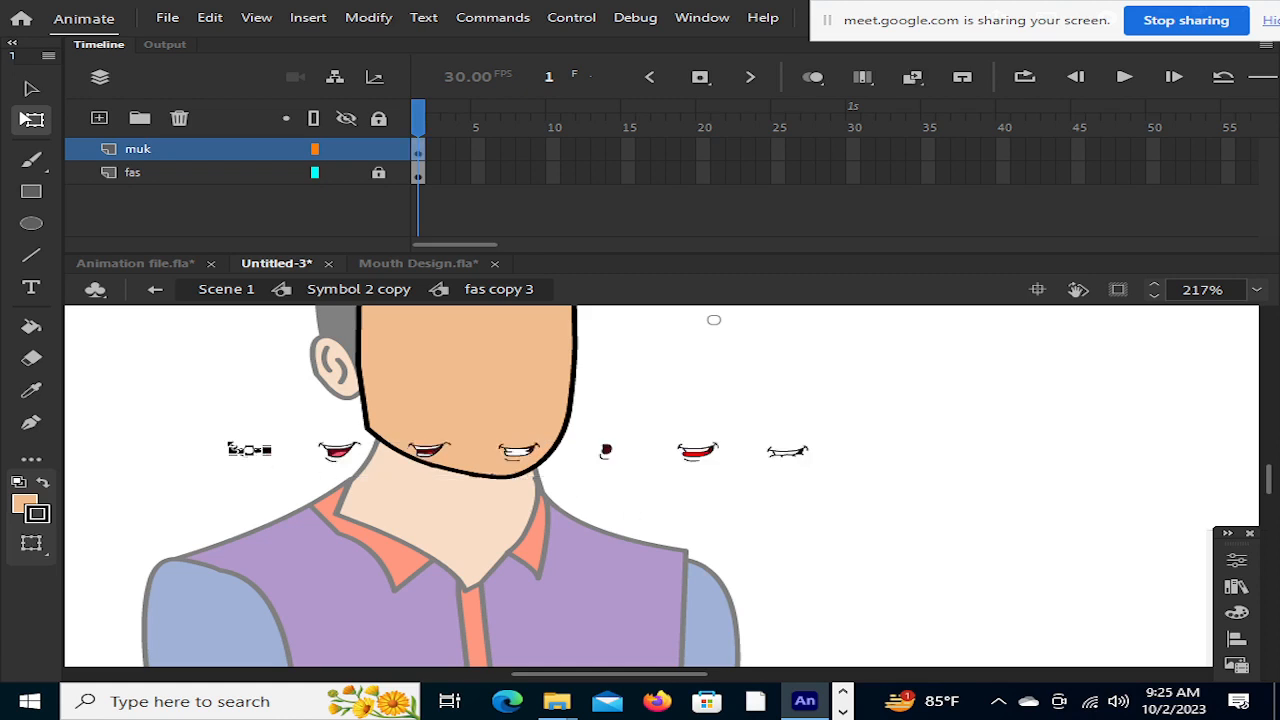
double_click(194, 443)
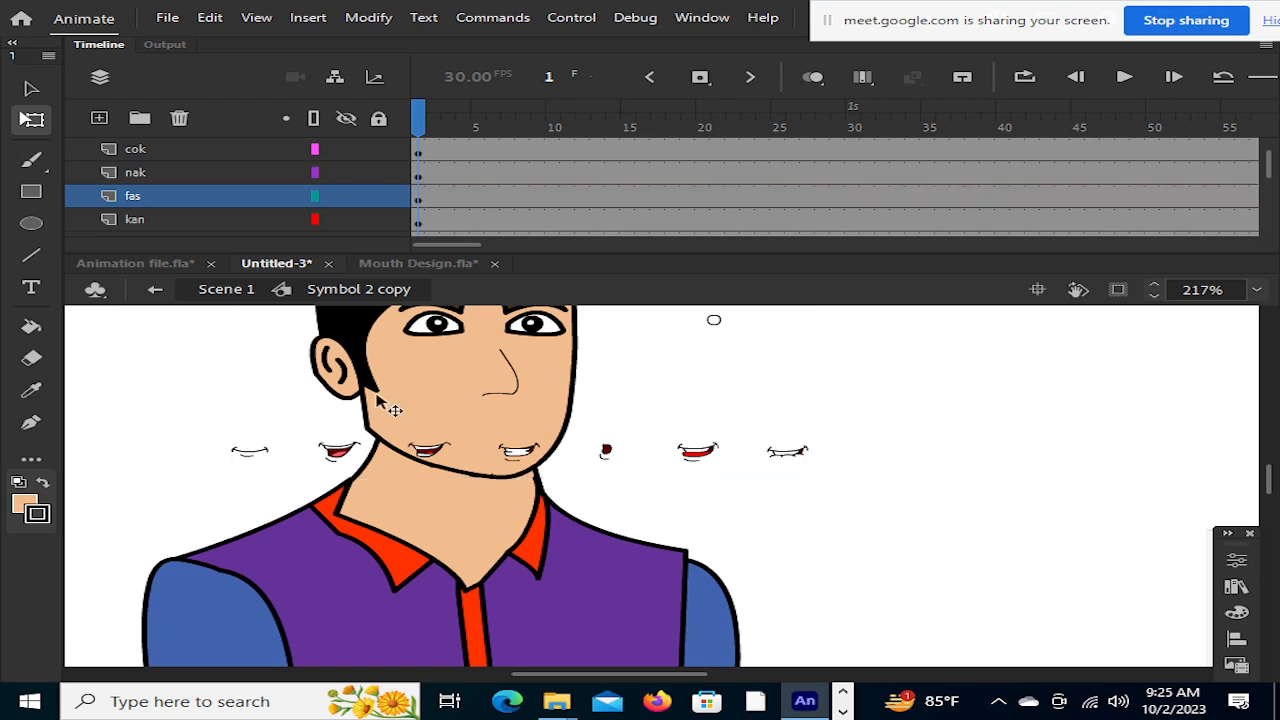
double_click(378, 398)
Group the shapes of each of the seven mouths separately, one group per mouth
left_click_drag(194, 428, 269, 504)
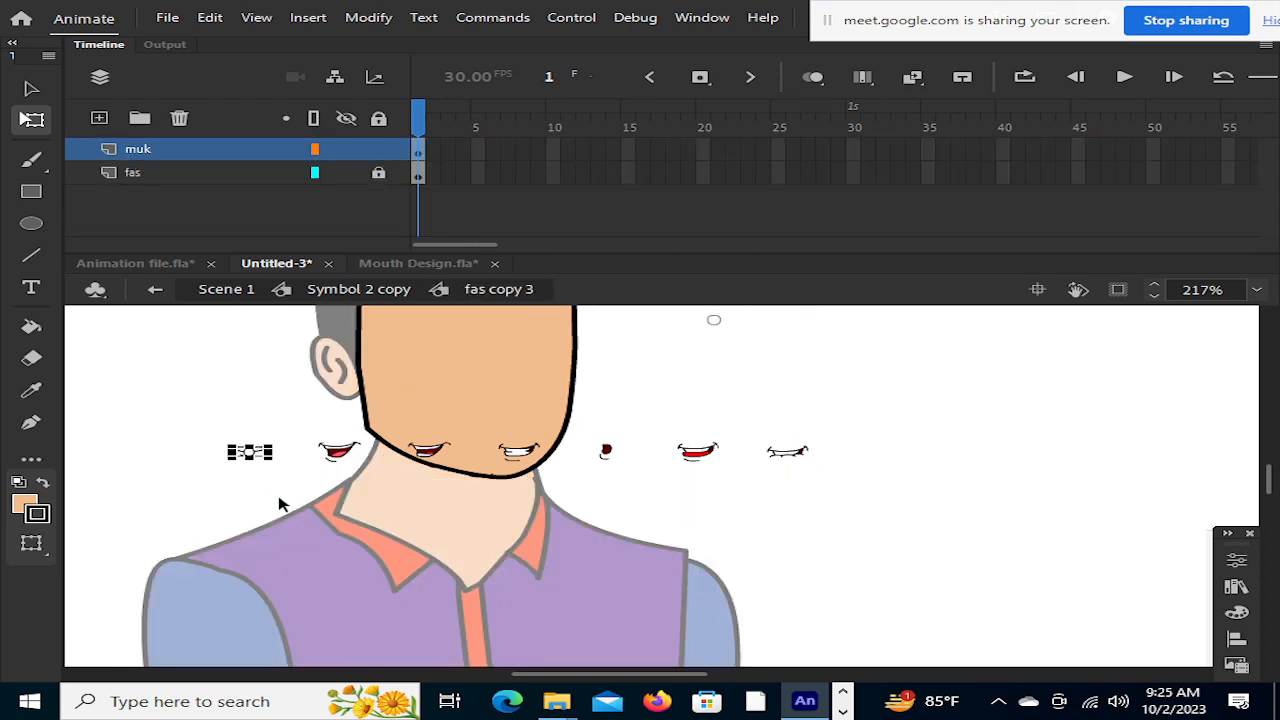
left_click_drag(292, 434, 370, 490)
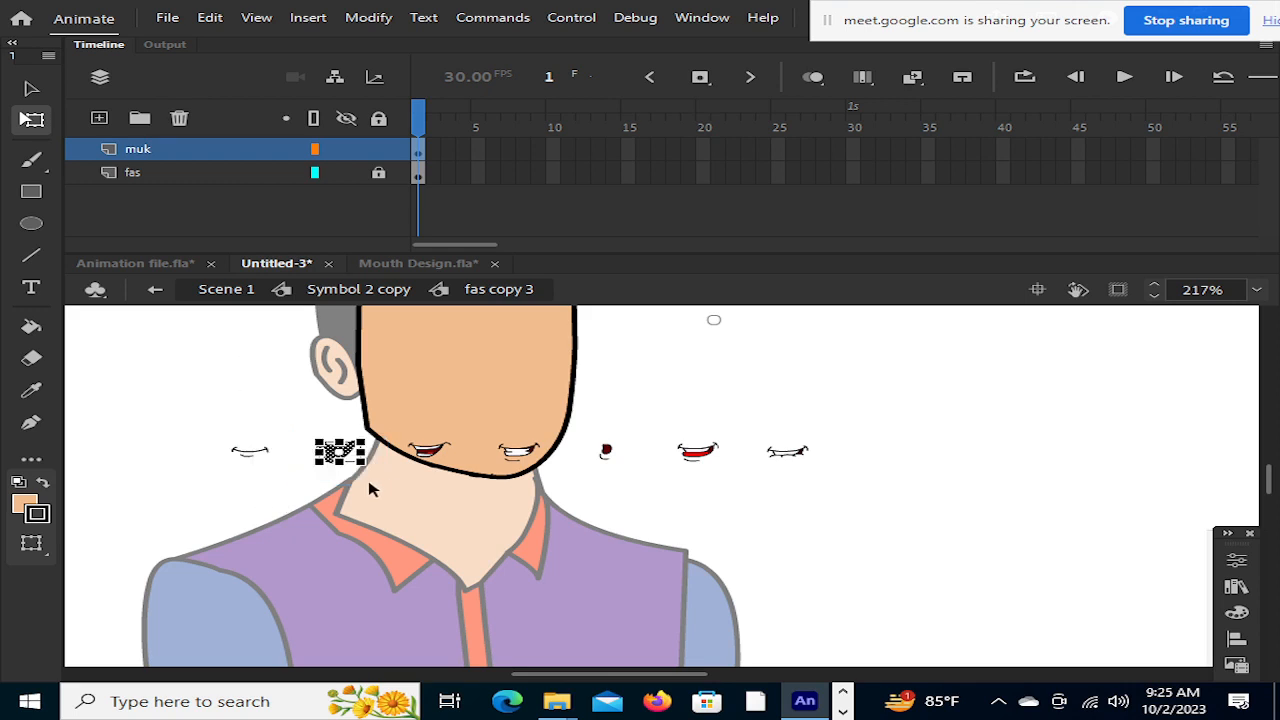
key("ctrl+g")
left_click_drag(386, 410, 474, 509)
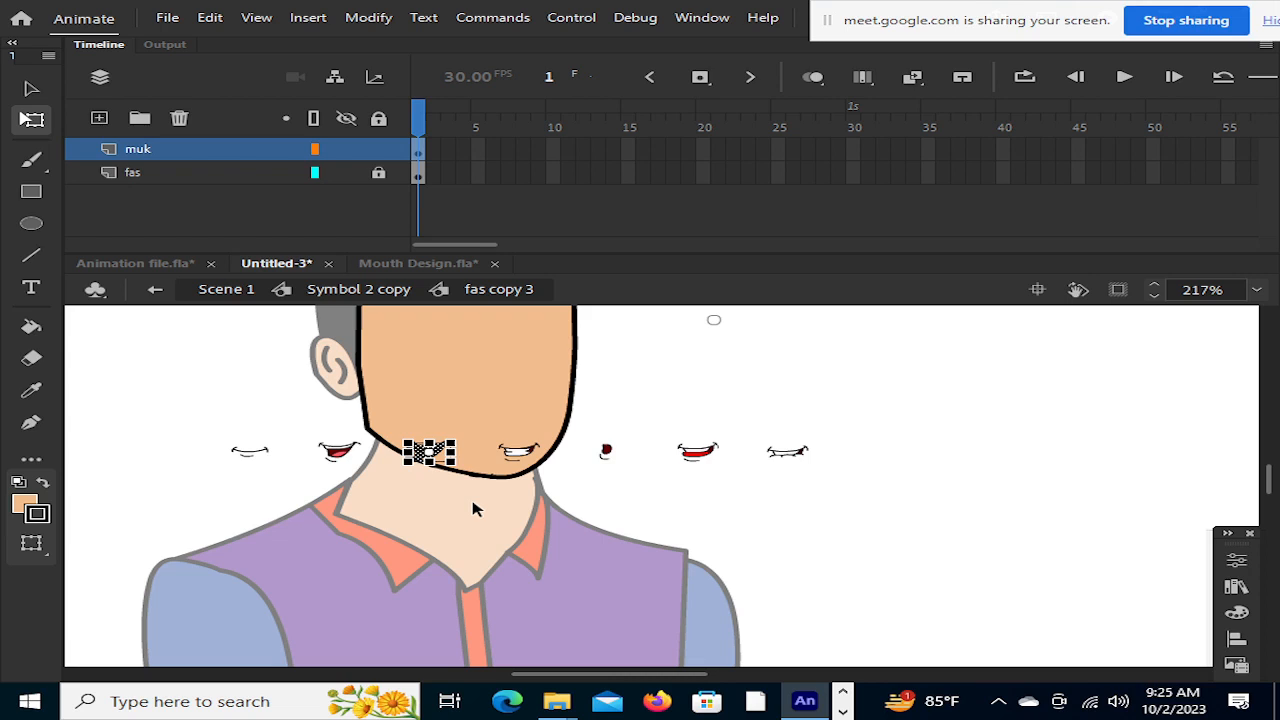
key("ctrl+g")
left_click_drag(486, 430, 586, 508)
key("ctrl+g")
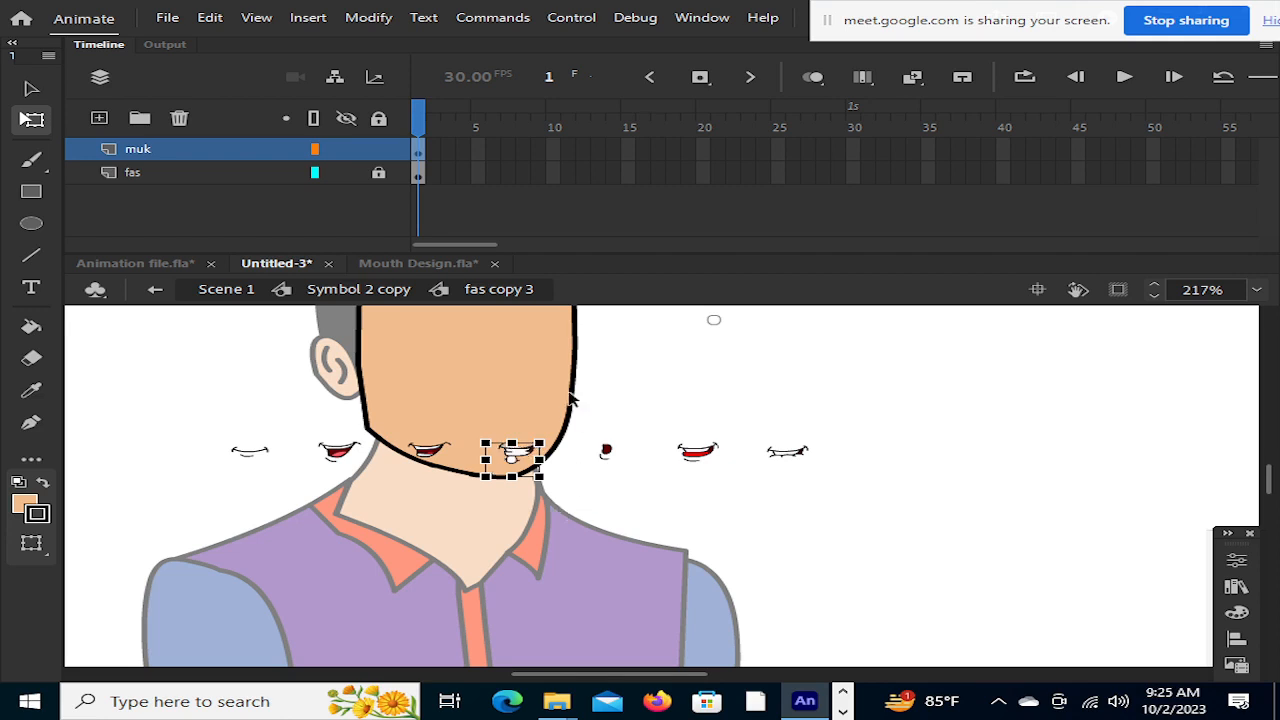
left_click_drag(572, 414, 624, 522)
key("ctrl+g")
left_click_drag(645, 429, 730, 525)
key("ctrl+g")
left_click_drag(757, 433, 863, 518)
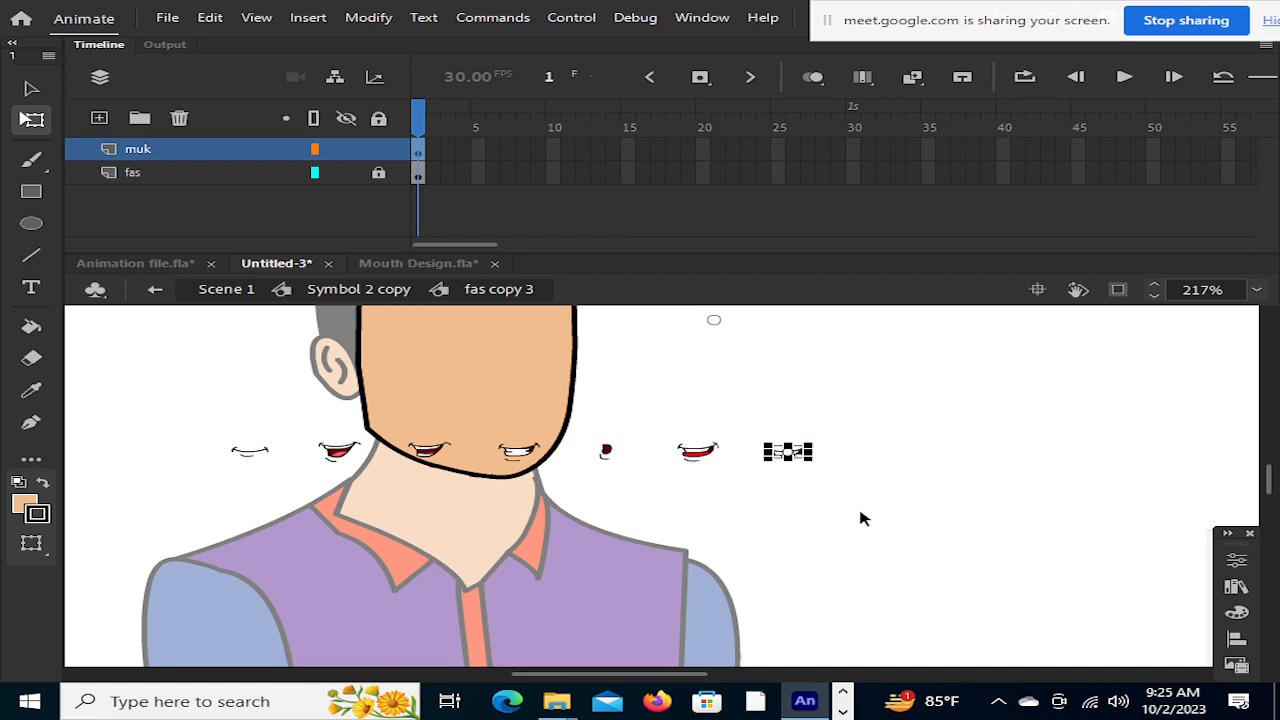
Flip all seven mouth groups horizontally and shift the row slightly to the right
left_click(185, 428)
left_click_drag(182, 426, 848, 511)
left_click(595, 524)
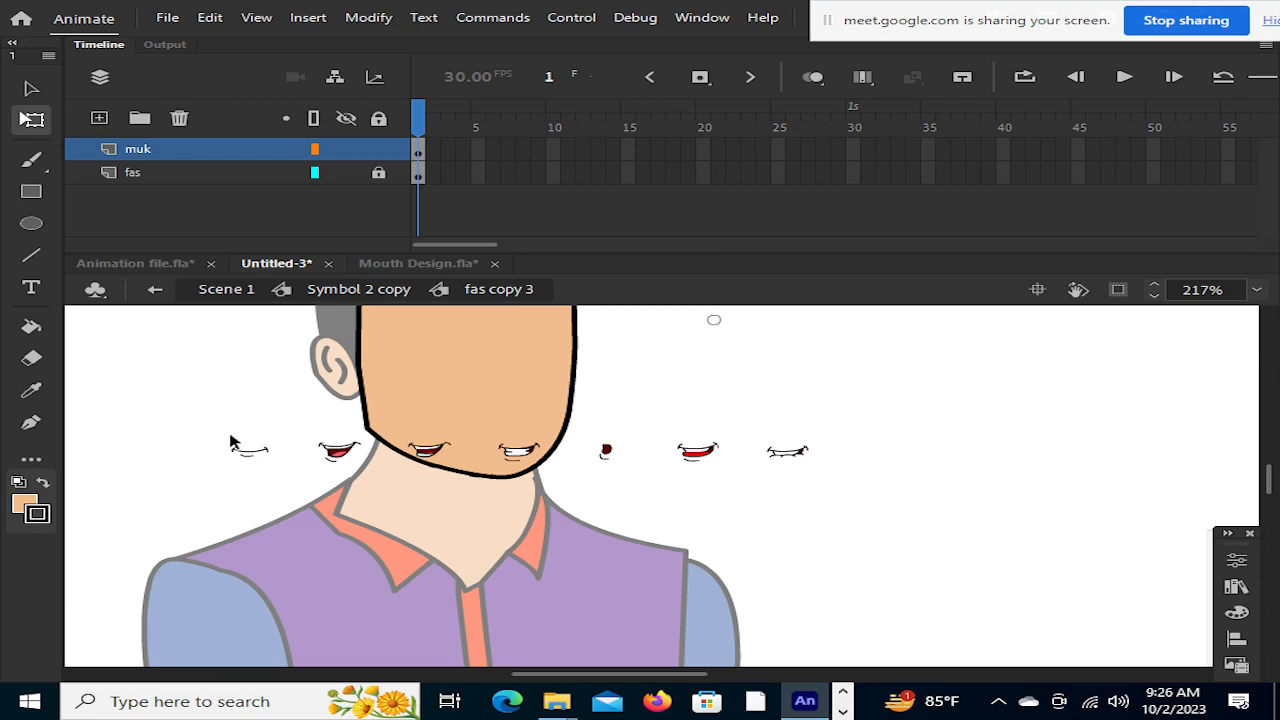
left_click_drag(214, 434, 814, 486)
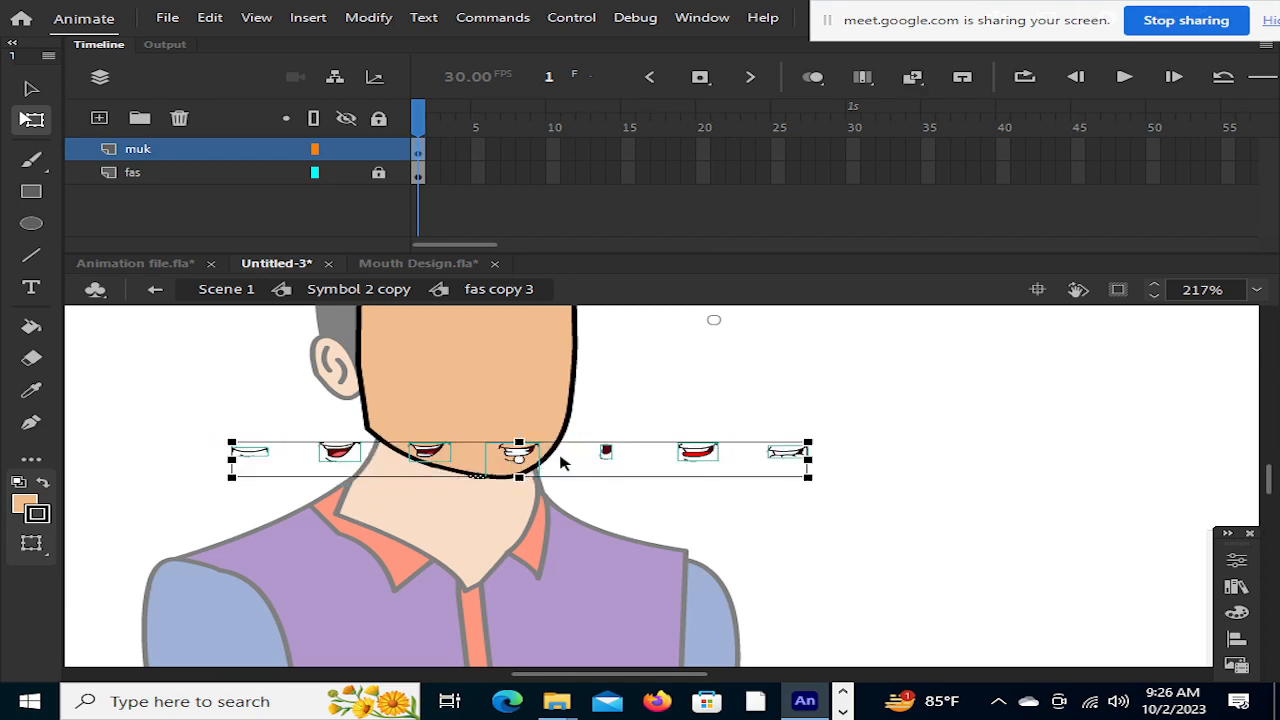
right_click(507, 456)
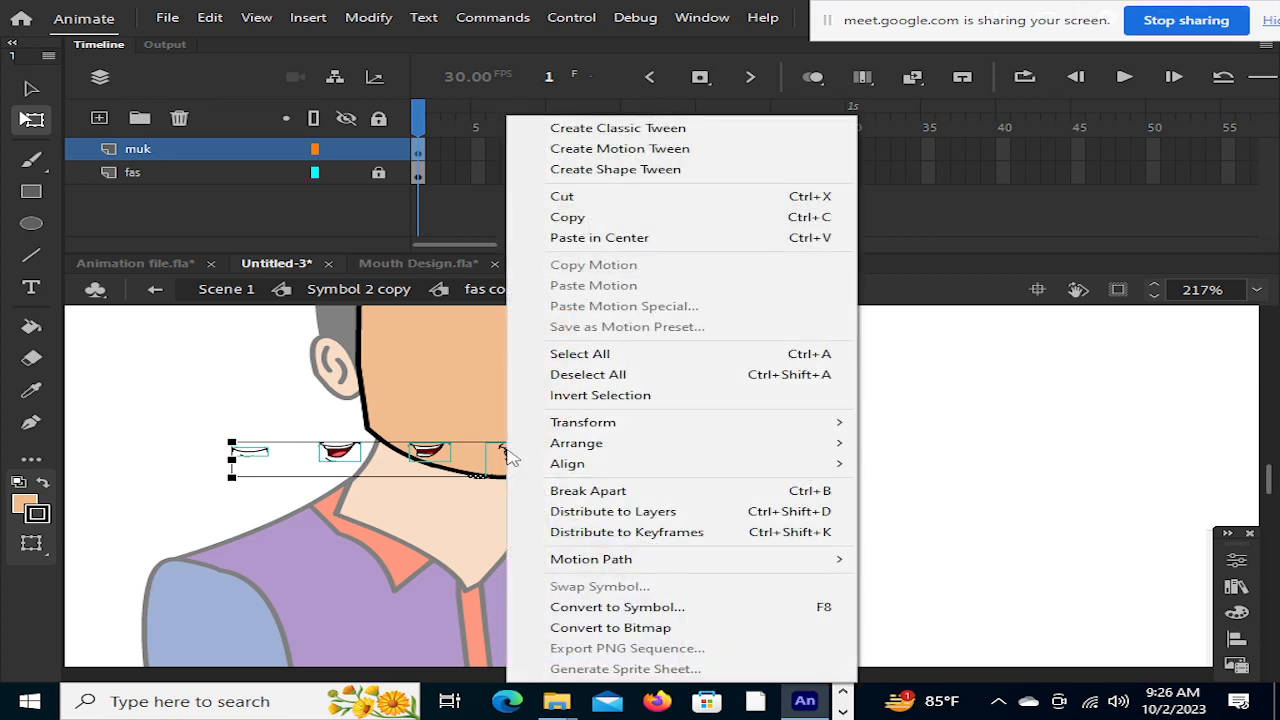
mouse_move(700, 424)
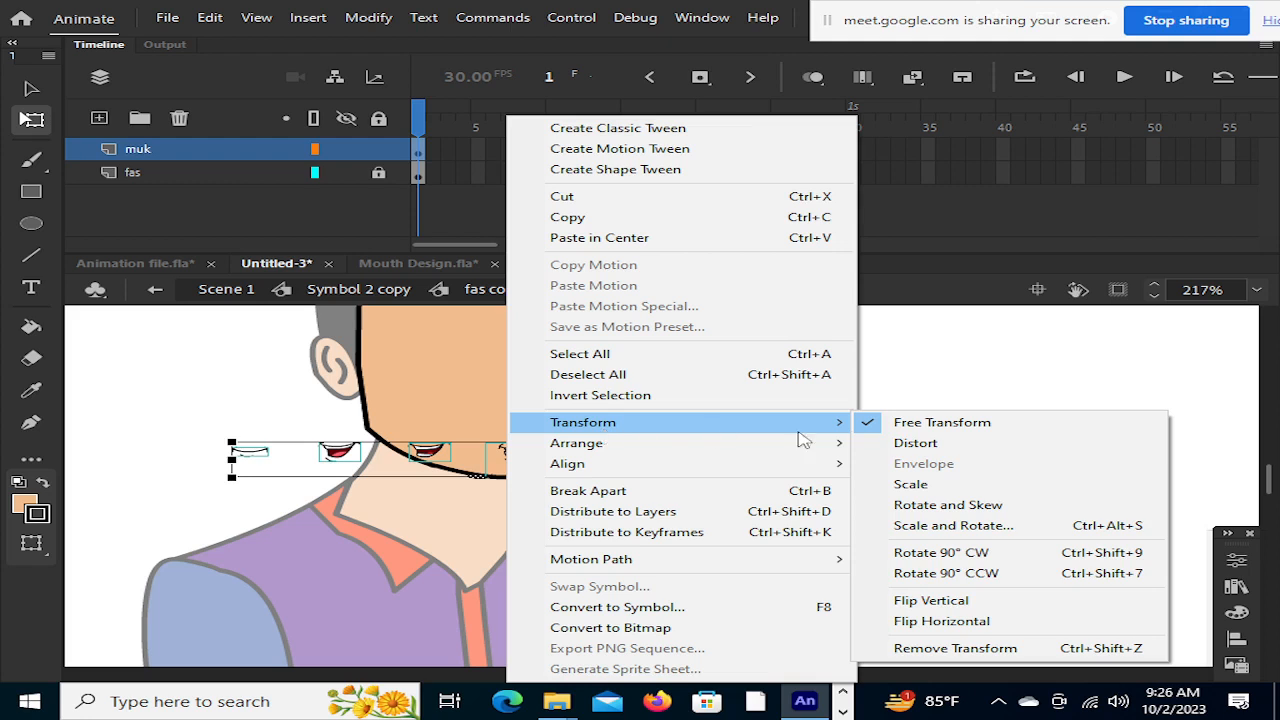
left_click(922, 622)
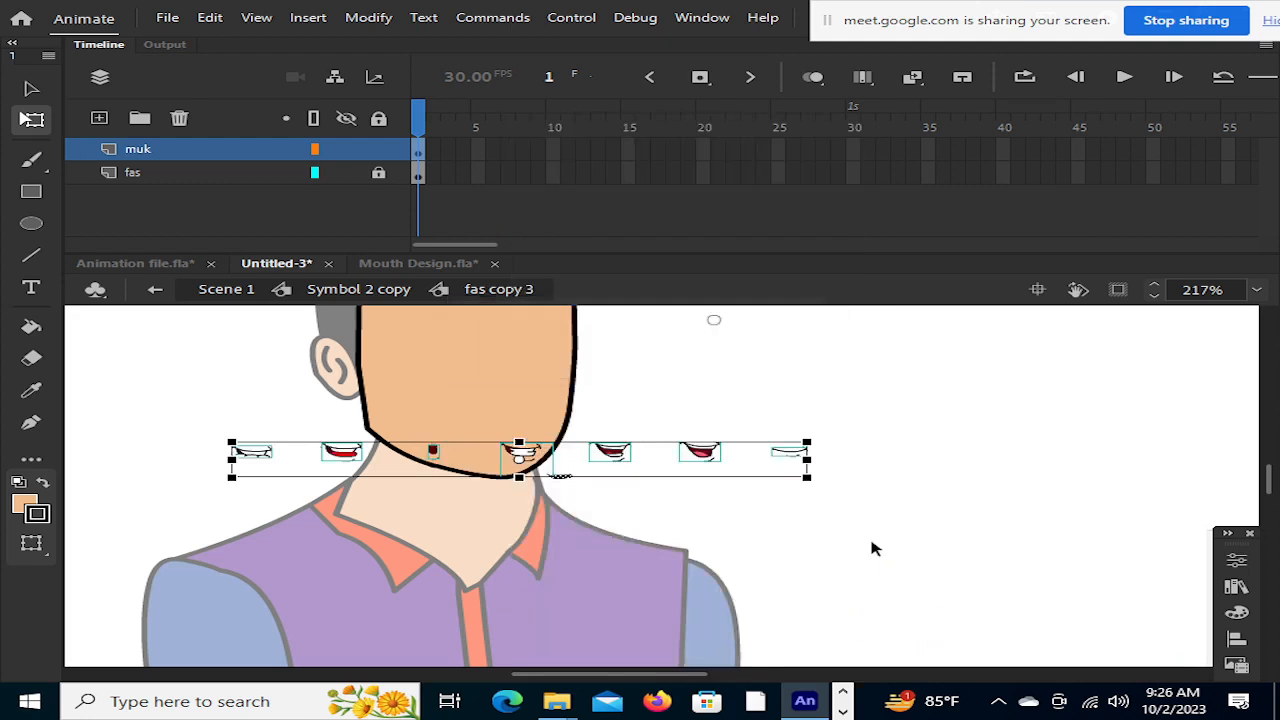
left_click_drag(618, 474, 661, 474)
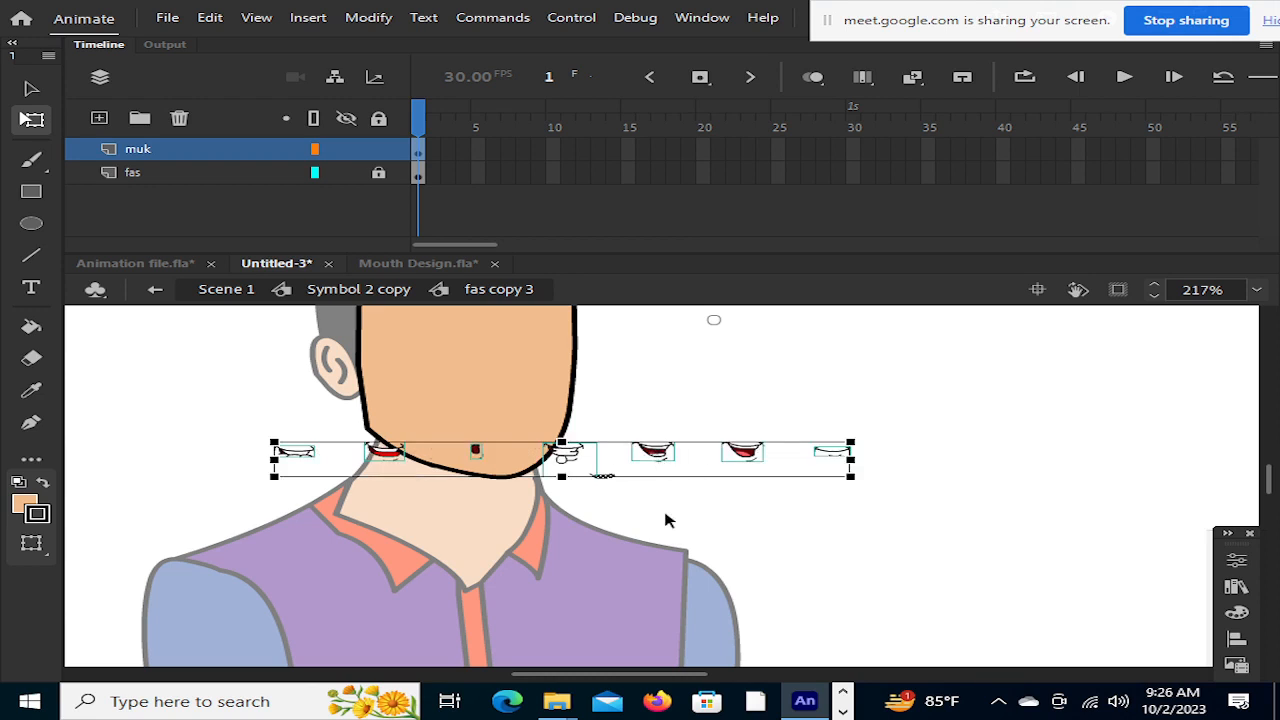
Delete the right-hand segments of the stray curved stroke below the mouth at the chin's right edge
left_click(610, 520)
left_click(597, 477)
left_click(624, 488)
left_click(607, 475)
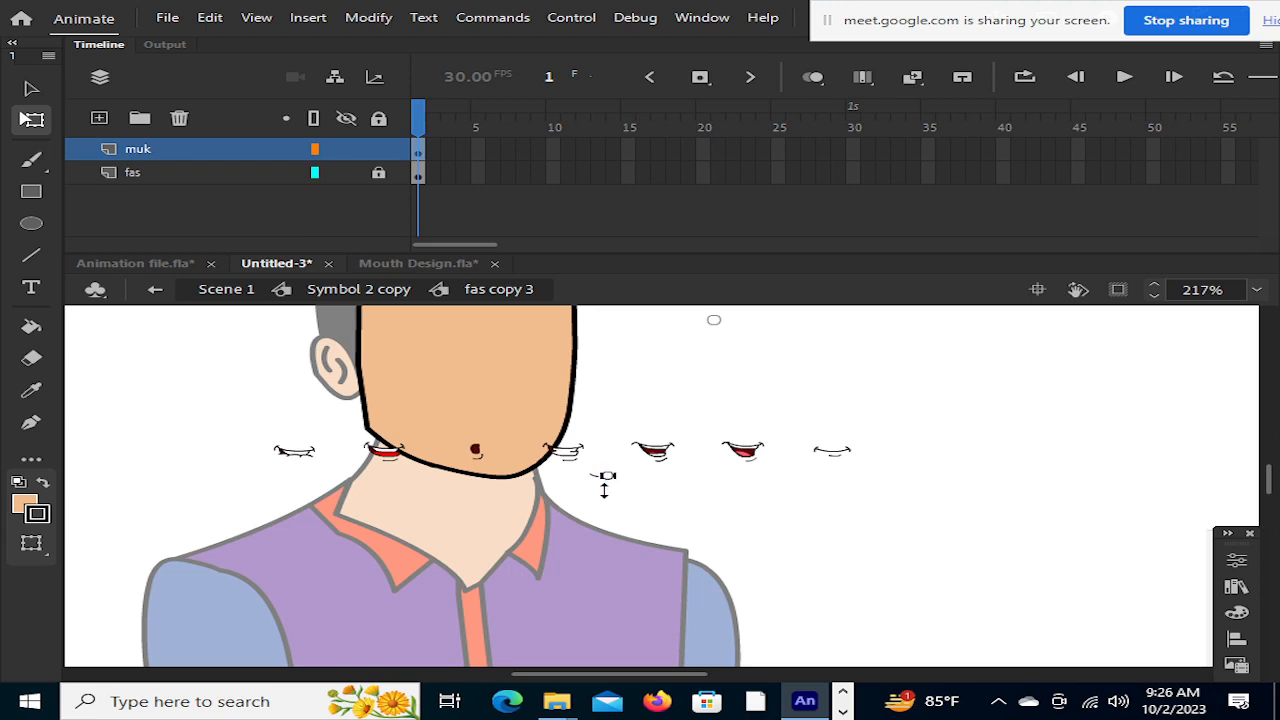
key("Delete")
left_click(598, 477)
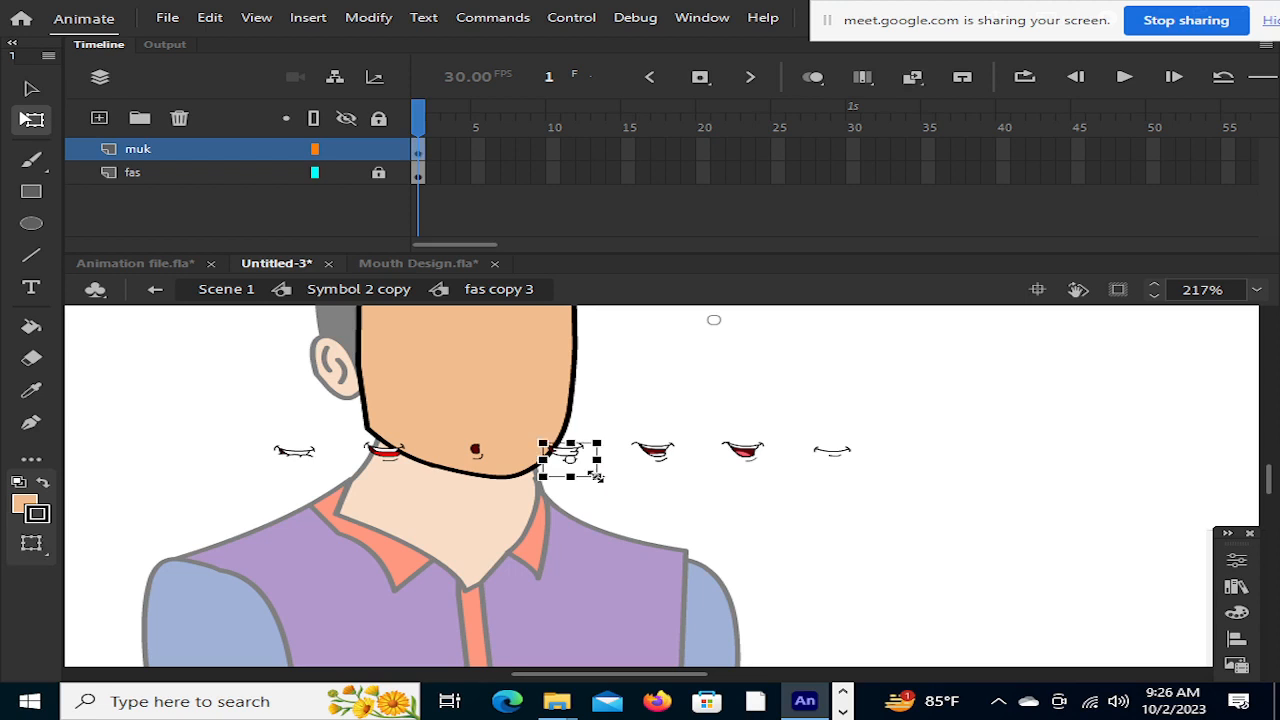
left_click(615, 499)
scroll(615, 505, "up", 4)
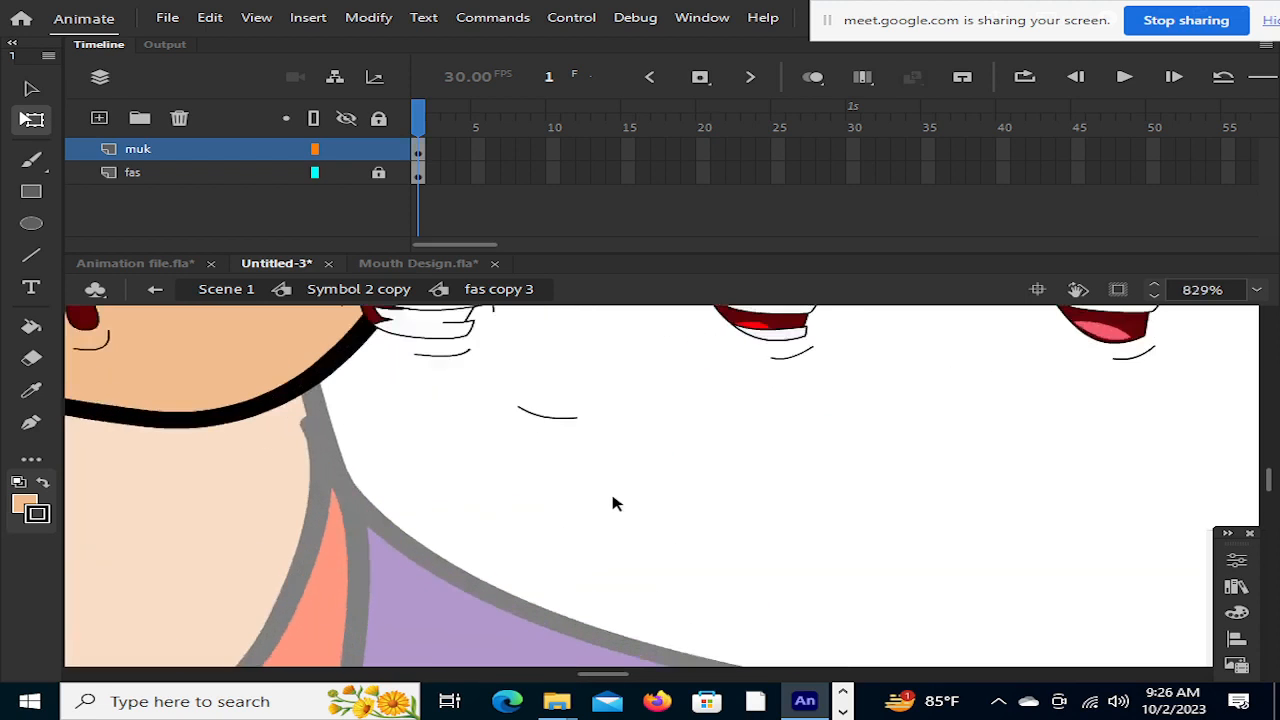
left_click(565, 422)
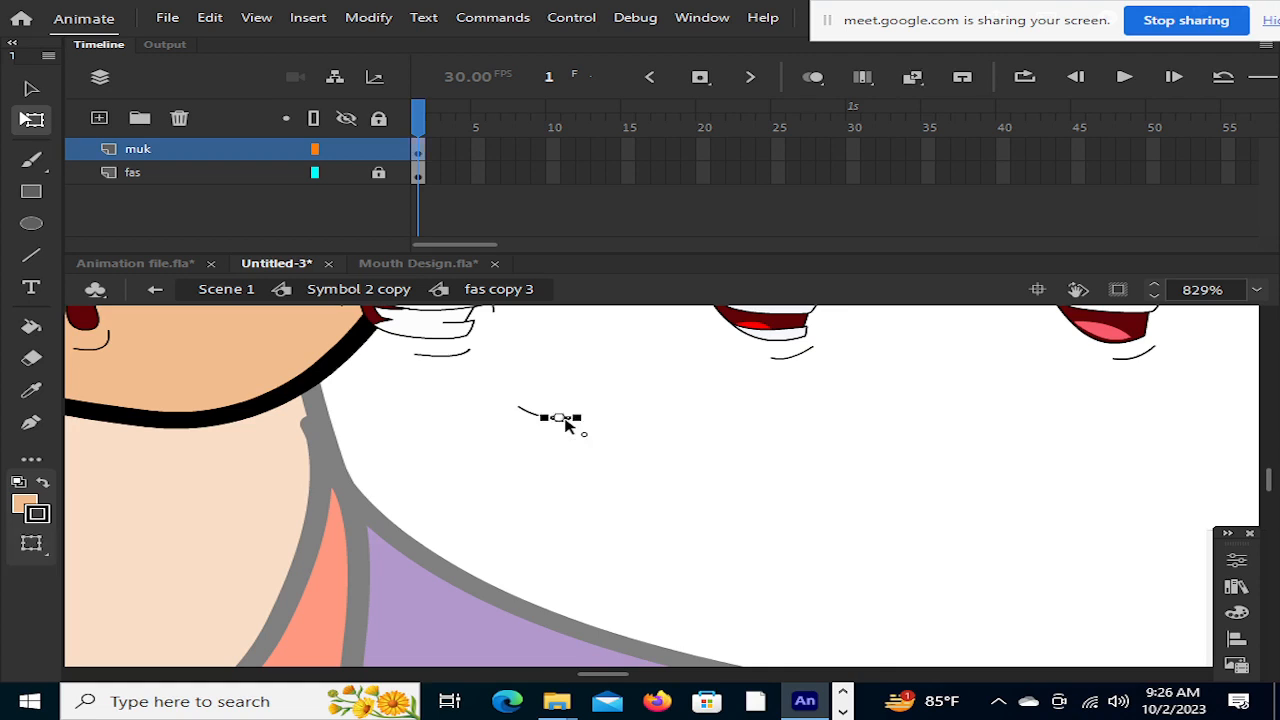
key("Delete")
Delete the remaining piece of the stray stroke below that mouth and leave group editing
left_click_drag(506, 392, 563, 443)
left_click(538, 430)
left_click(540, 414)
left_click(540, 456)
scroll(540, 456, "up", 3)
left_click(538, 630)
double_click(540, 630)
left_click(530, 628)
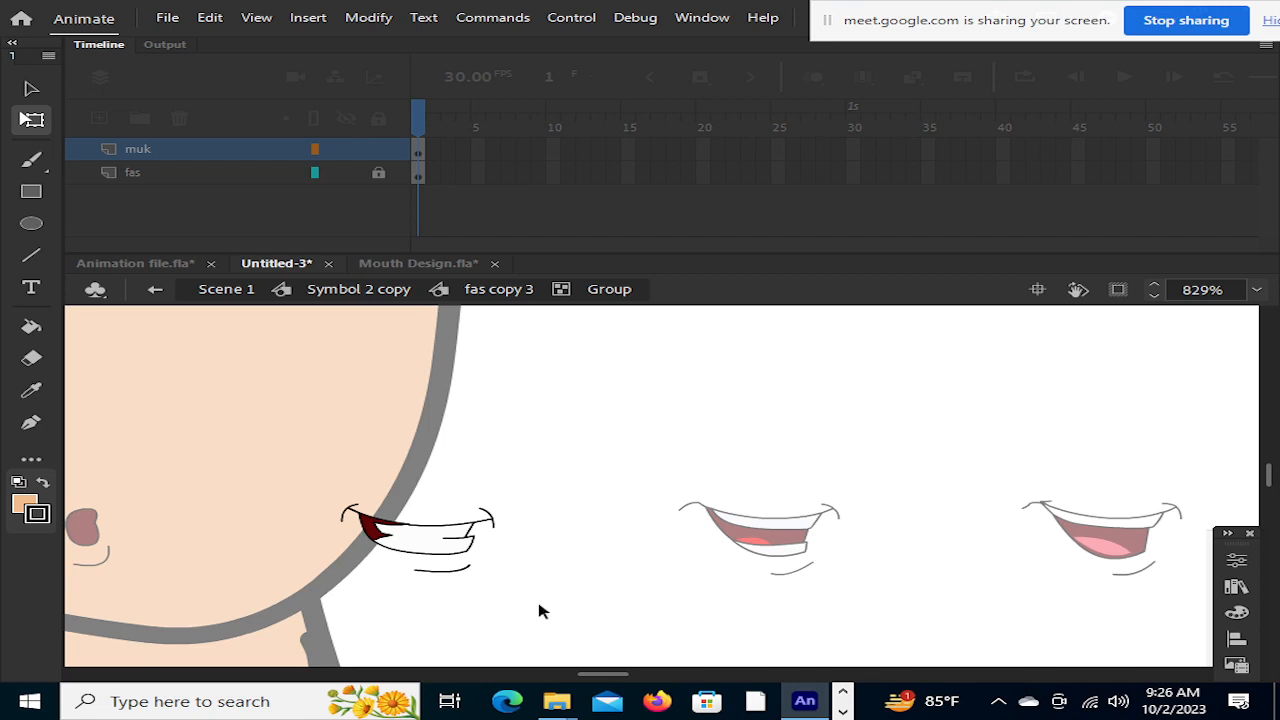
scroll(538, 611, "down", 2)
double_click(545, 481)
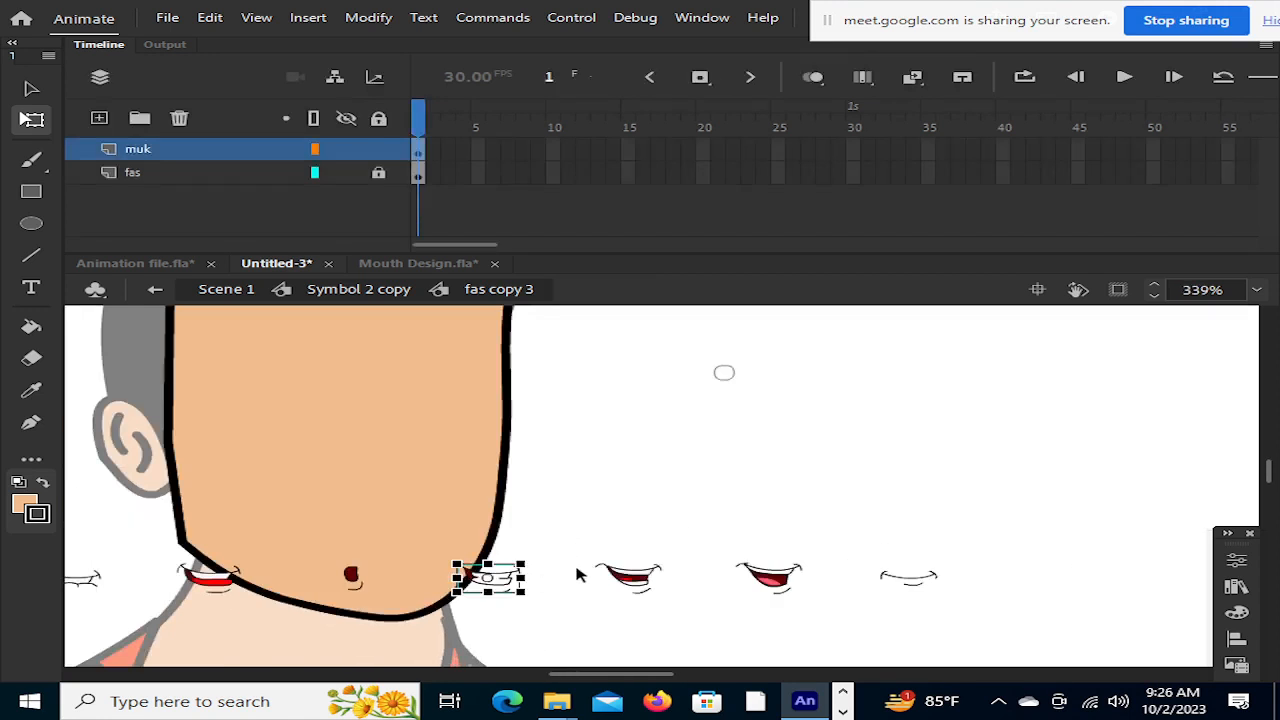
Align all seven mouth groups by their horizontal centers so they stack on one another
scroll(578, 573, "down", 2)
scroll(578, 573, "down", 2)
scroll(560, 585, "down", 2)
left_click_drag(205, 435, 829, 517)
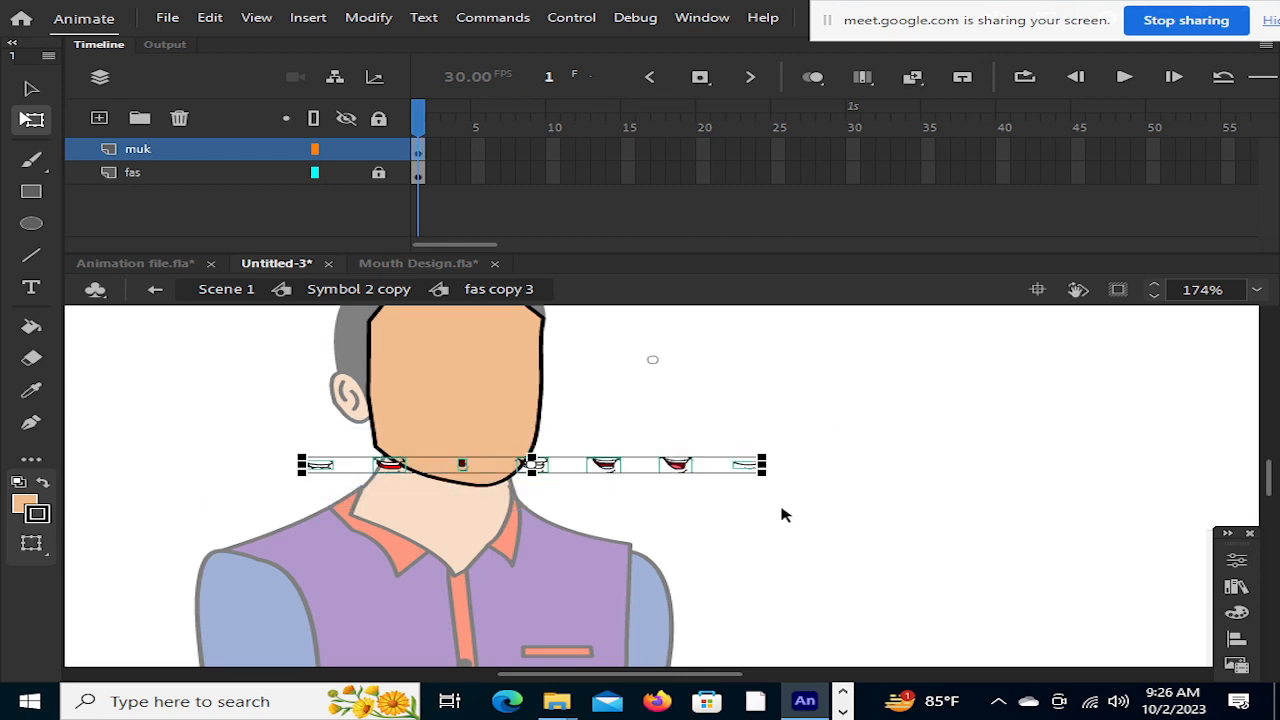
left_click(1236, 562)
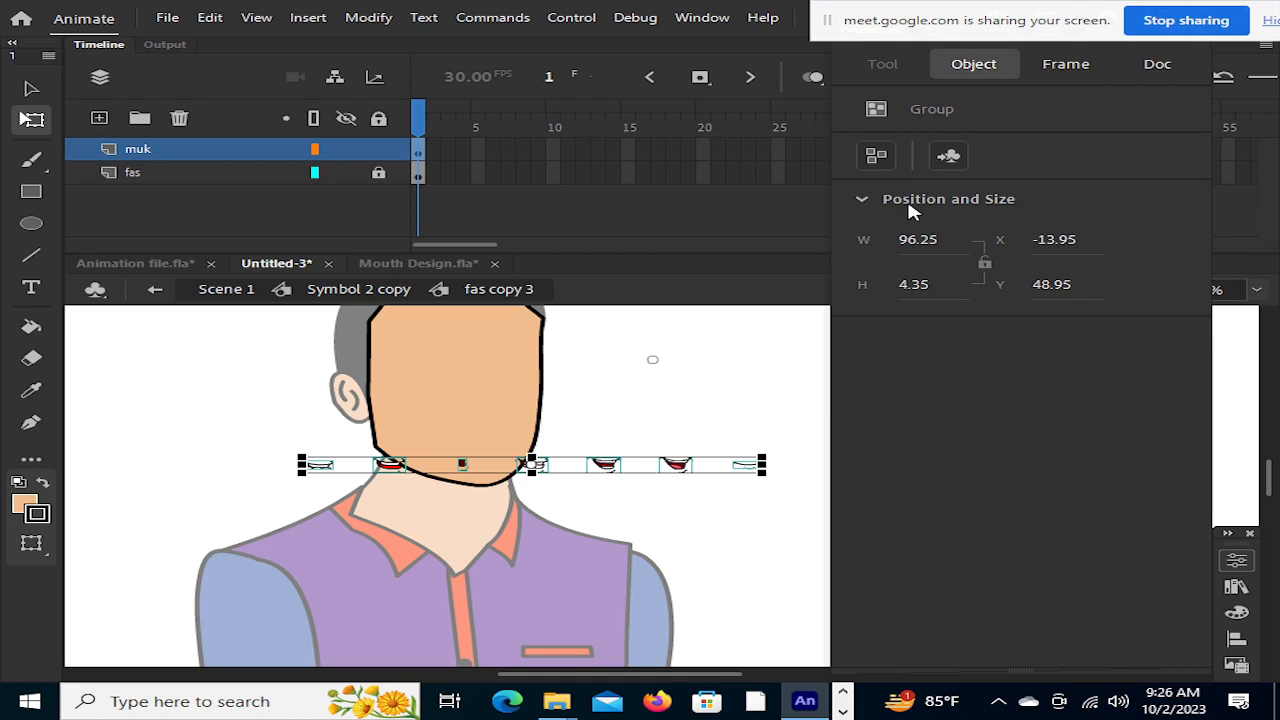
left_click(782, 368)
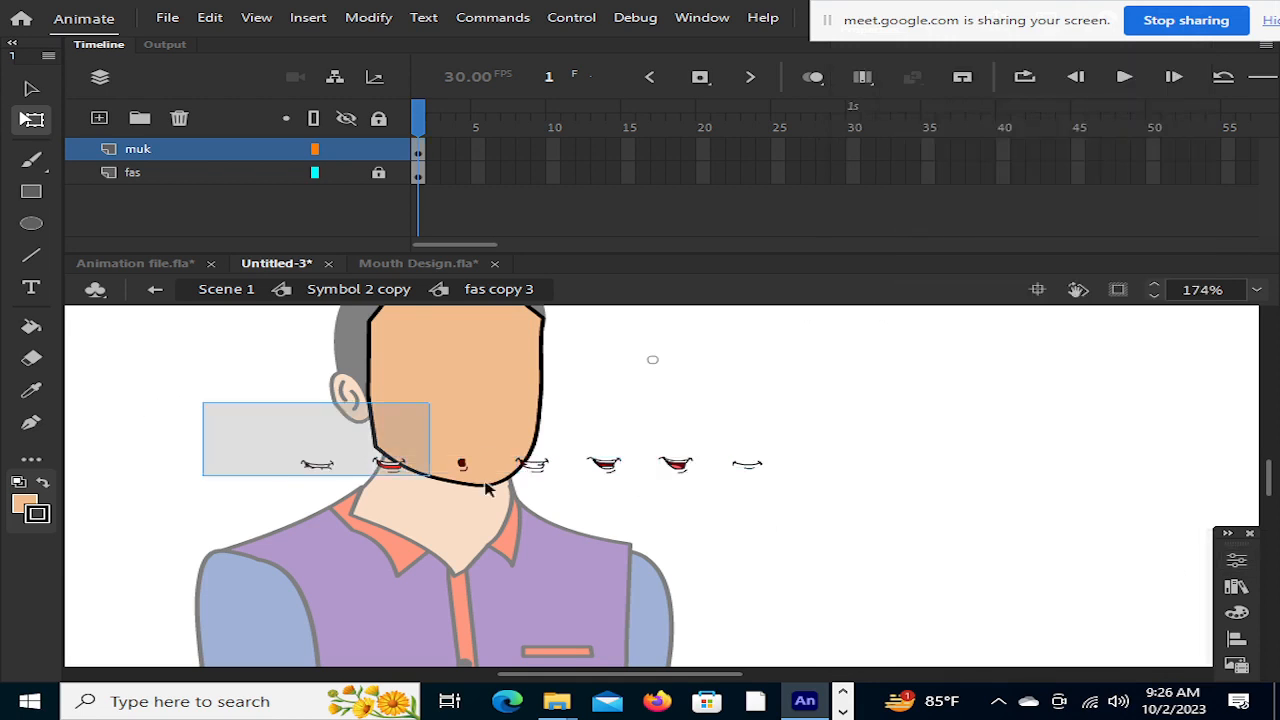
left_click_drag(285, 457, 826, 516)
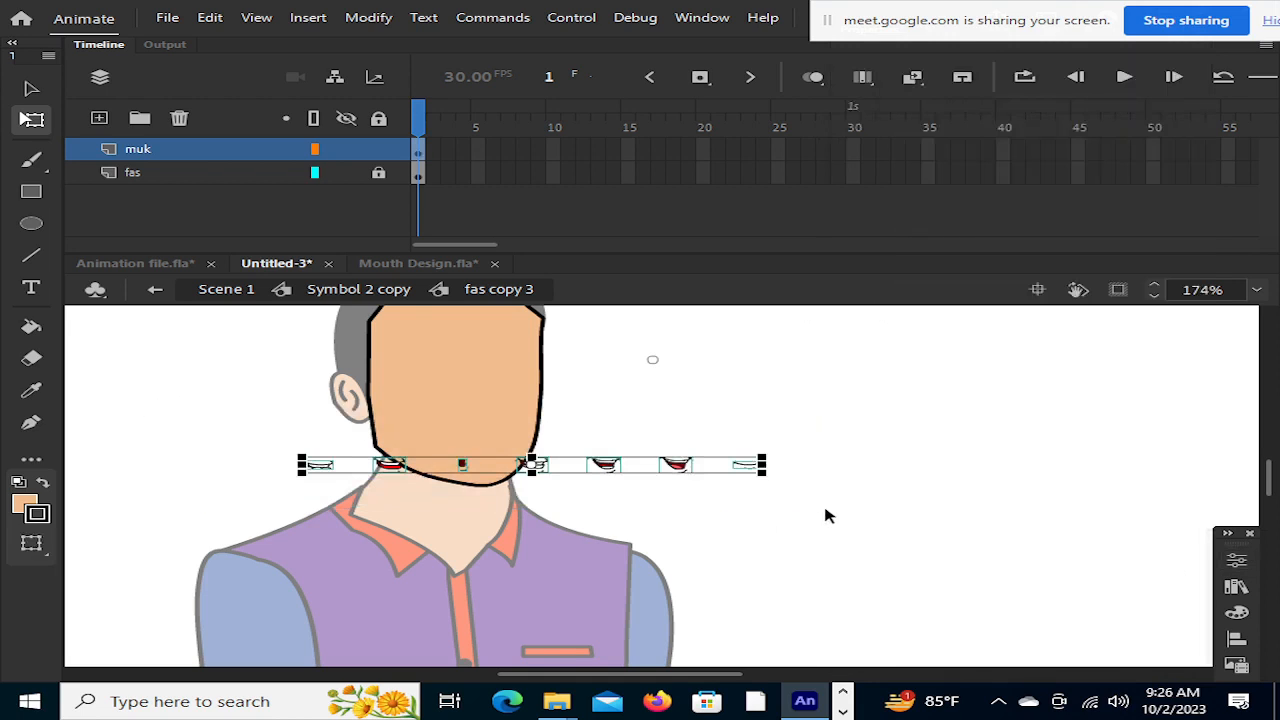
left_click(1237, 640)
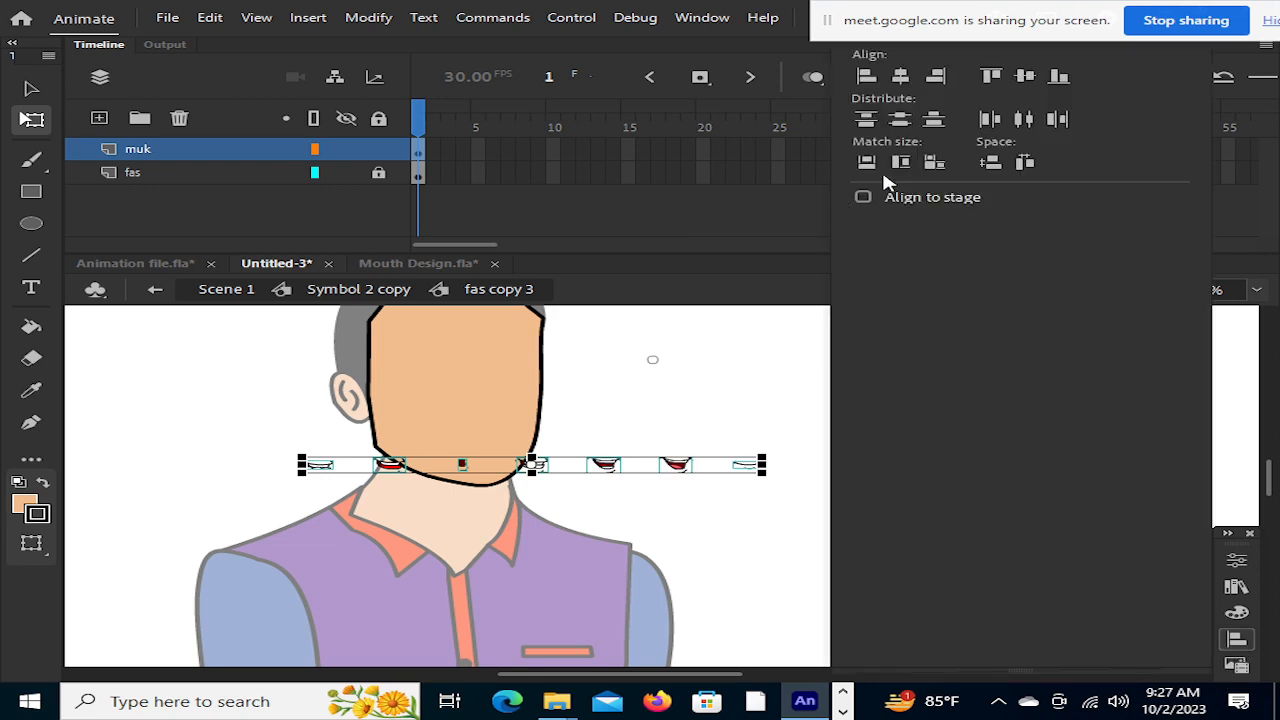
left_click(900, 78)
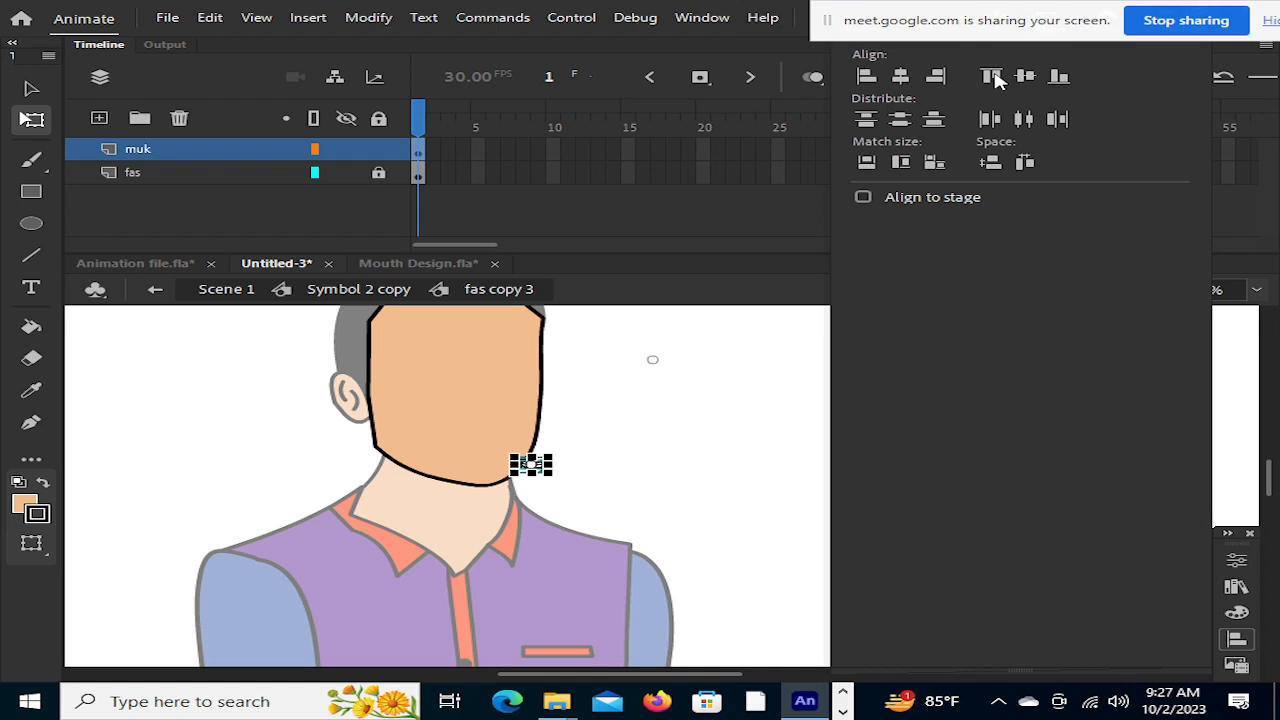
Move the stacked mouths onto the lower face, inside the chin outline
left_click_drag(482, 428, 606, 506)
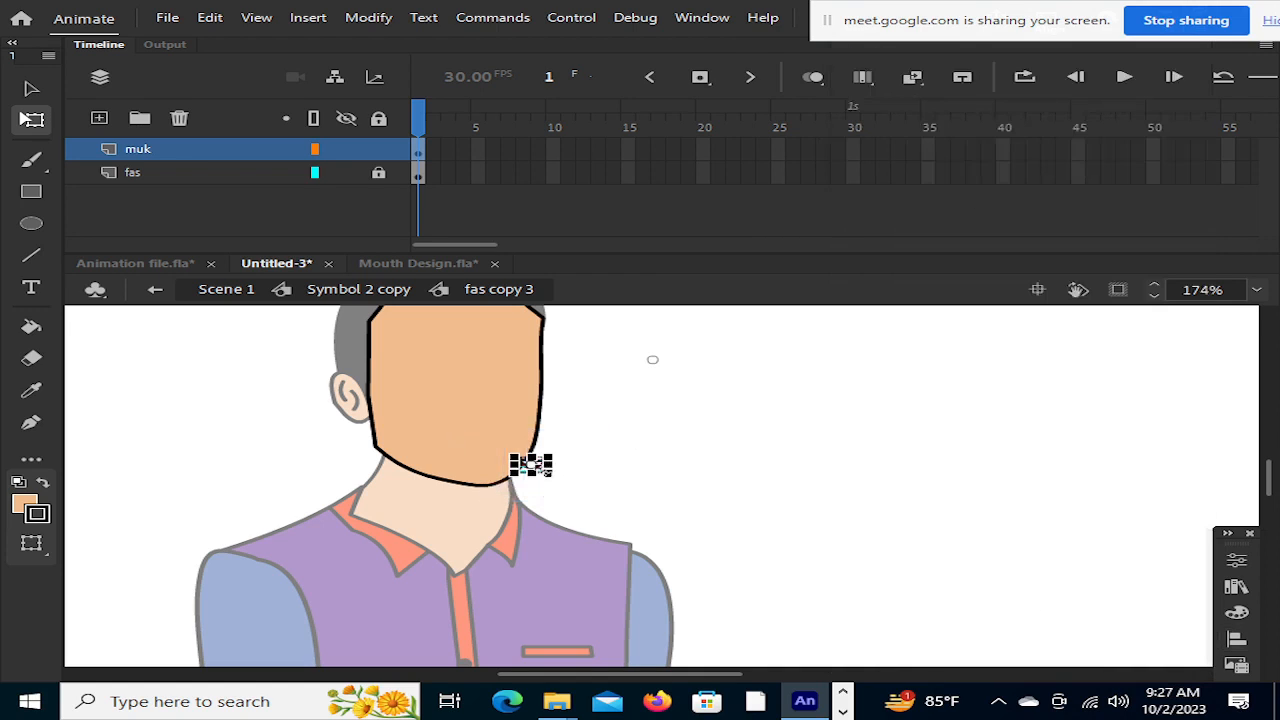
scroll(530, 463, "up", 5)
left_click_drag(540, 435, 277, 532)
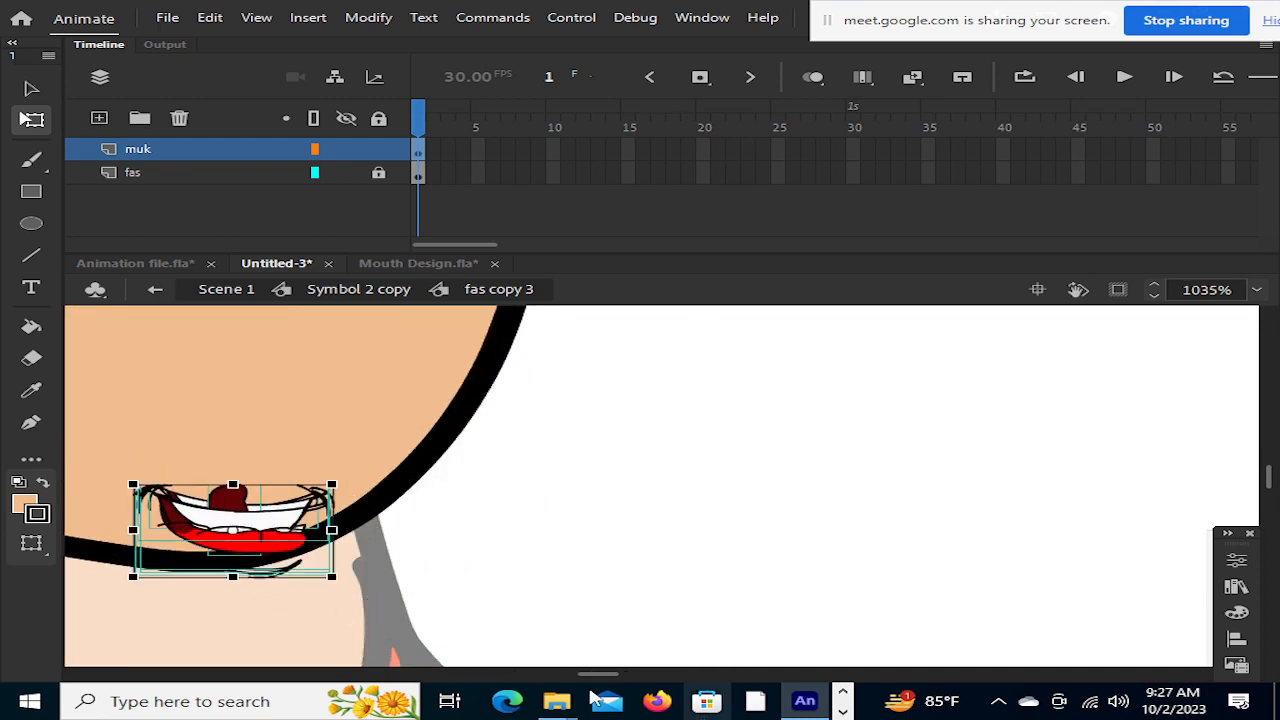
left_click_drag(582, 676, 564, 678)
left_click_drag(706, 515, 705, 395)
scroll(623, 489, "up", 2)
scroll(623, 489, "down", 4)
scroll(623, 489, "down", 2)
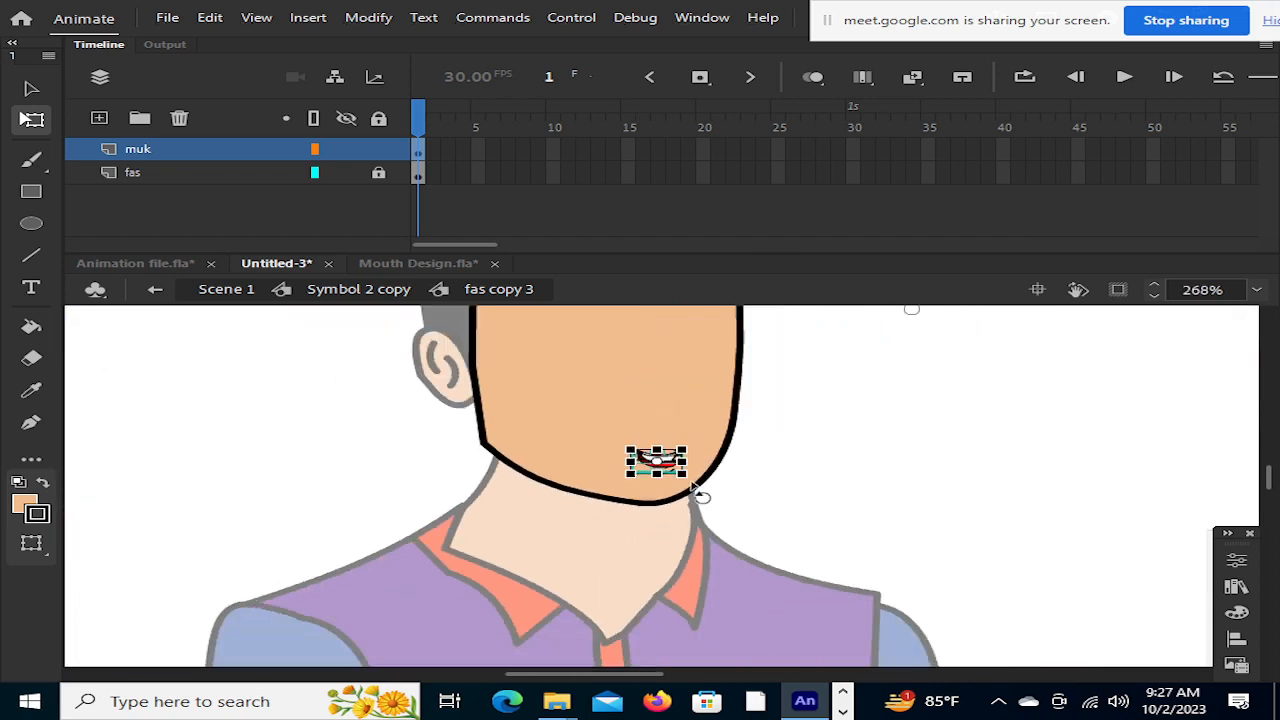
Enlarge the stacked mouths to roughly twice their size and nudge the whole stack into place above the chin
left_click_drag(681, 473, 669, 444)
left_click(722, 474)
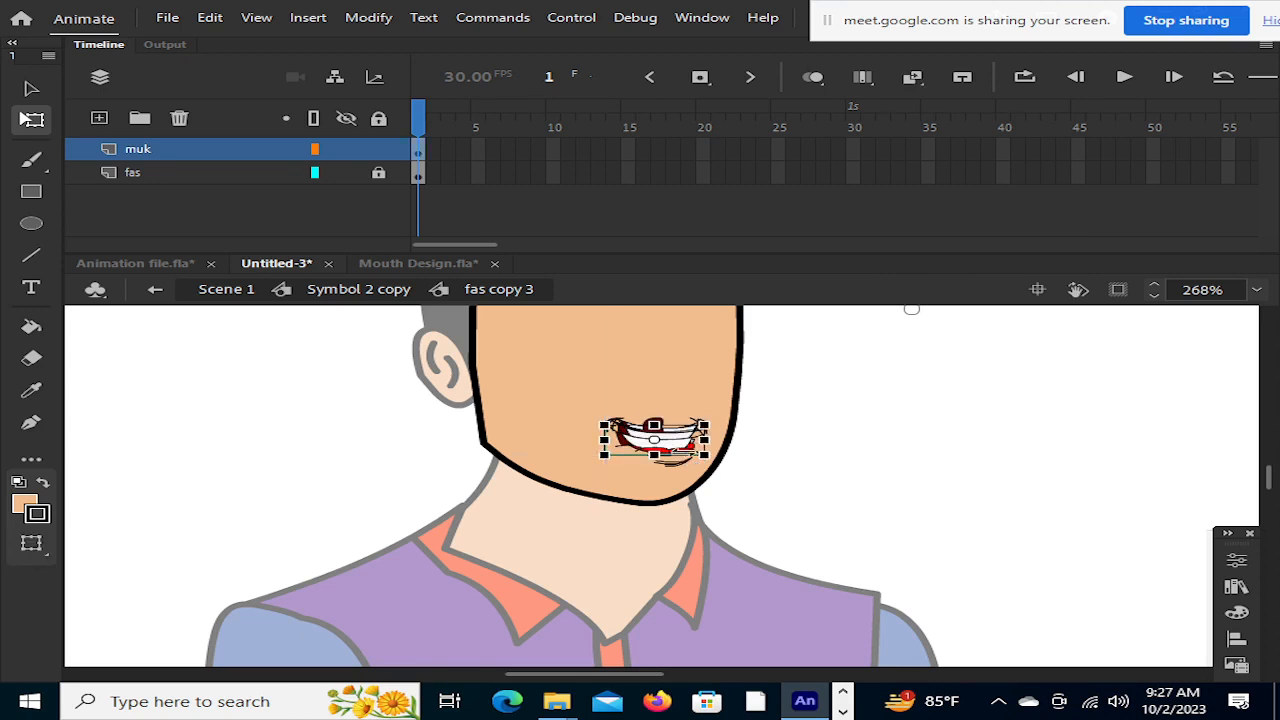
left_click(747, 461)
left_click_drag(600, 391, 744, 502)
mouse_move(671, 442)
left_mouse_down()
mouse_move(655, 451)
mouse_move(671, 447)
left_mouse_up()
key("Left")
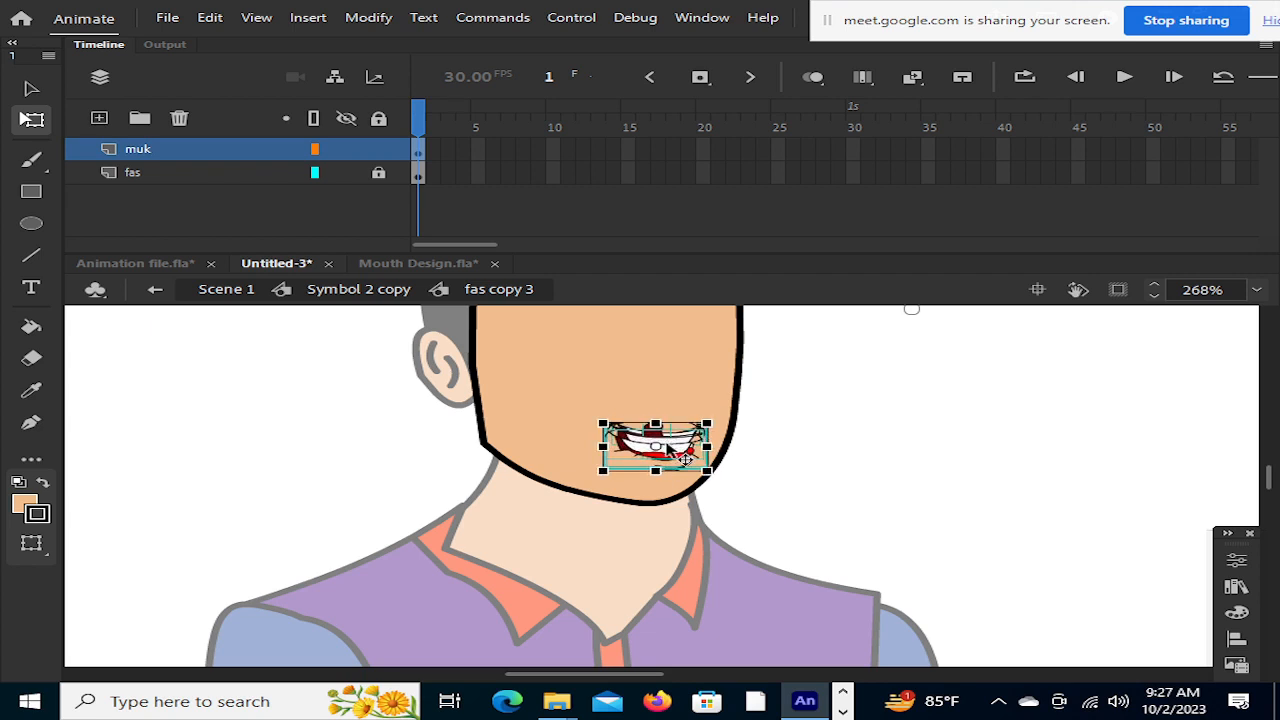
key("Up")
key("Left")
key("Up")
key("Up")
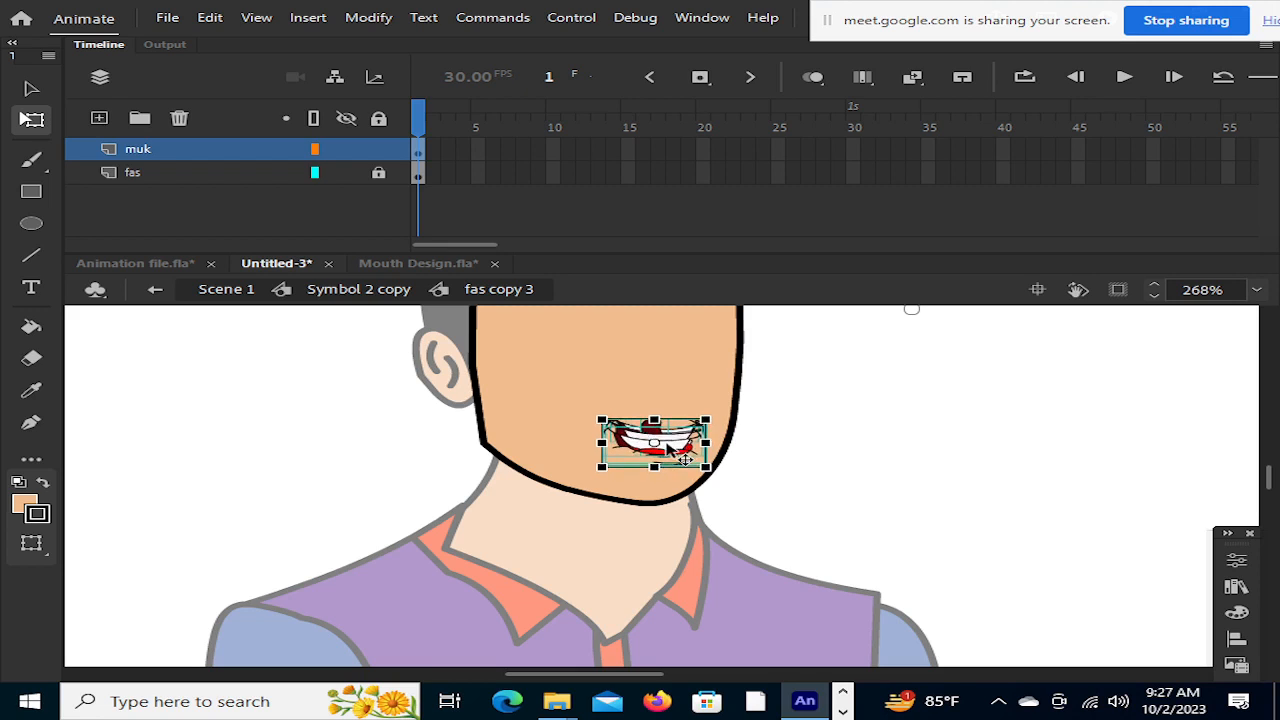
left_click(825, 445)
scroll(808, 490, "up", 2)
scroll(808, 490, "down", 2)
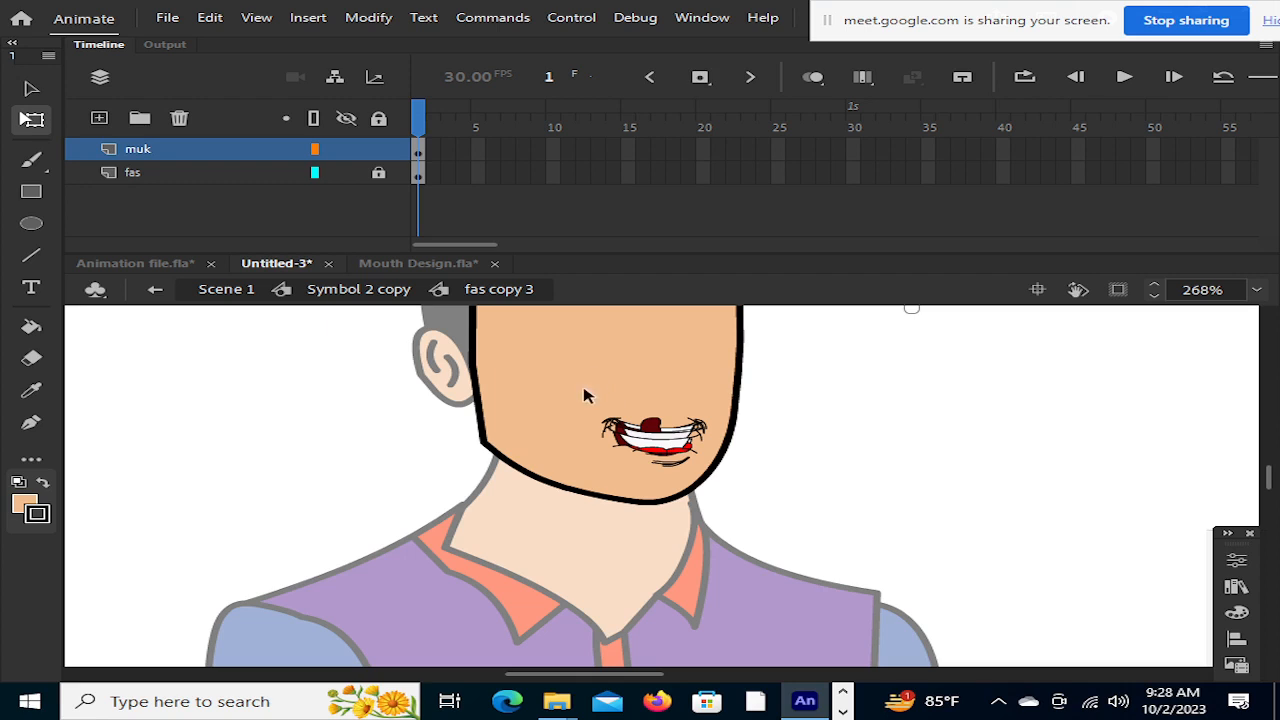
Distribute the seven stacked mouths to separate keyframes on the muk layer
left_click_drag(571, 386, 772, 512)
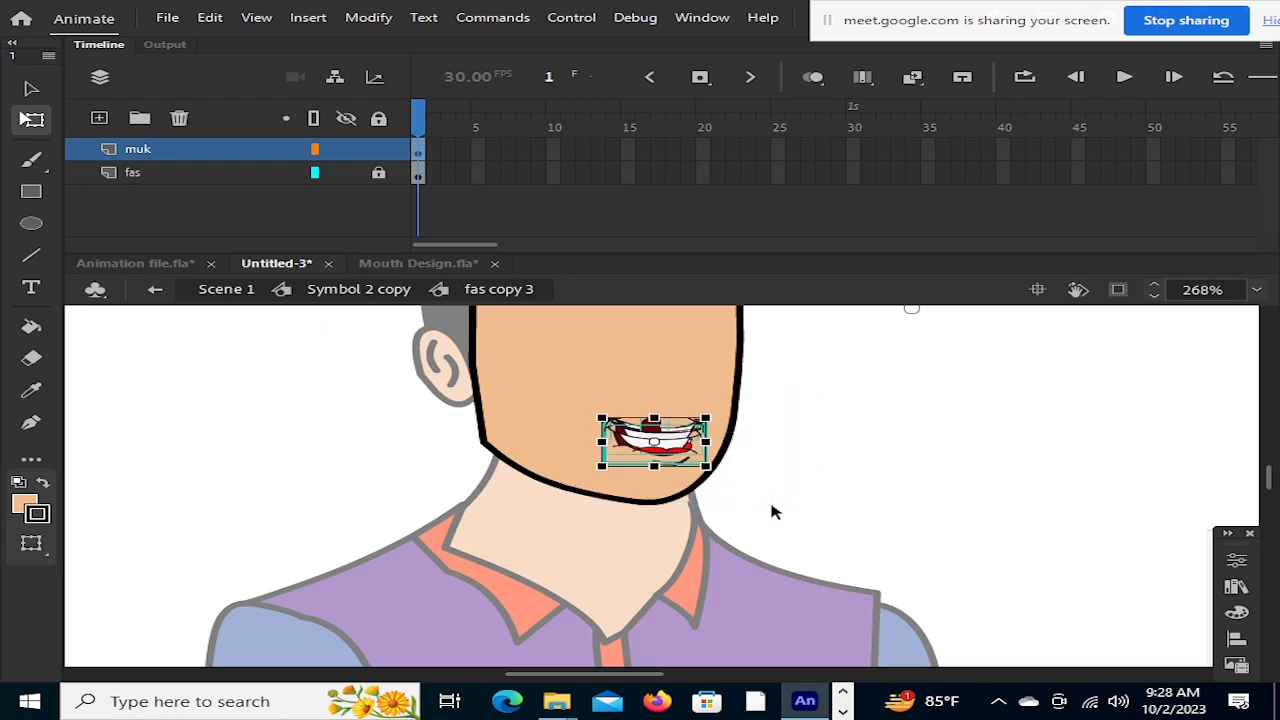
left_click(30, 120)
right_click(681, 443)
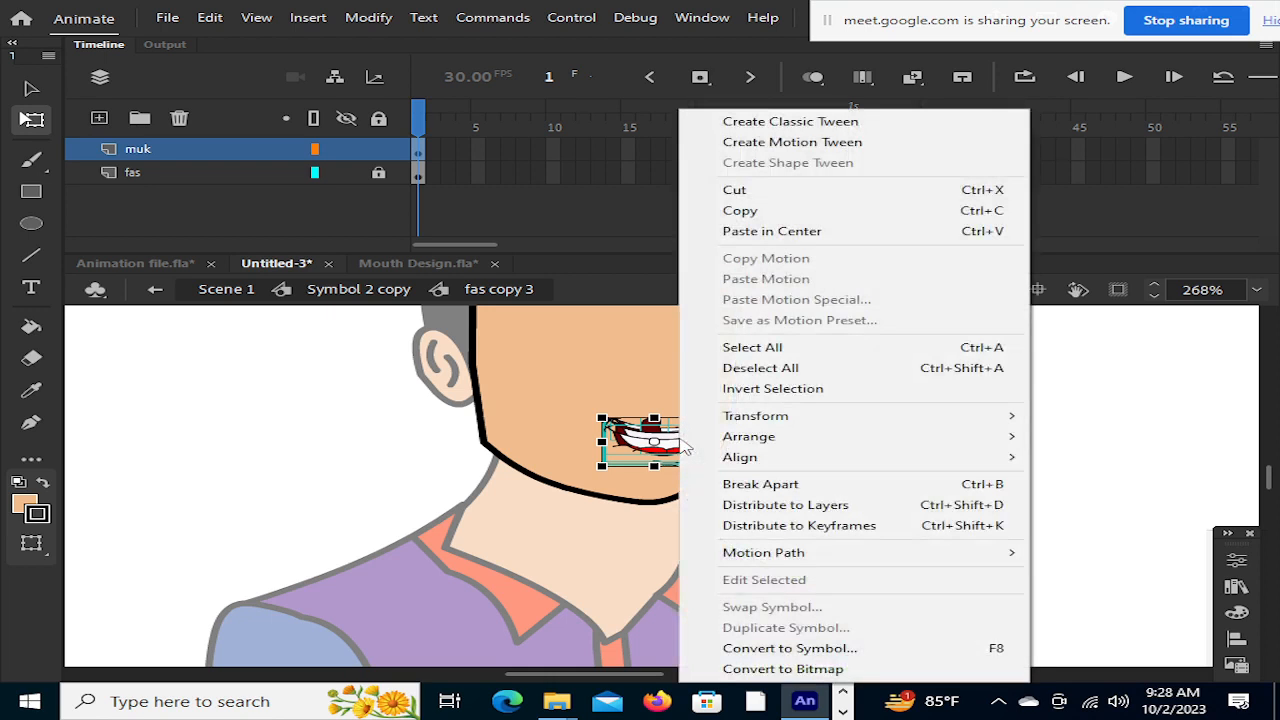
left_click(838, 530)
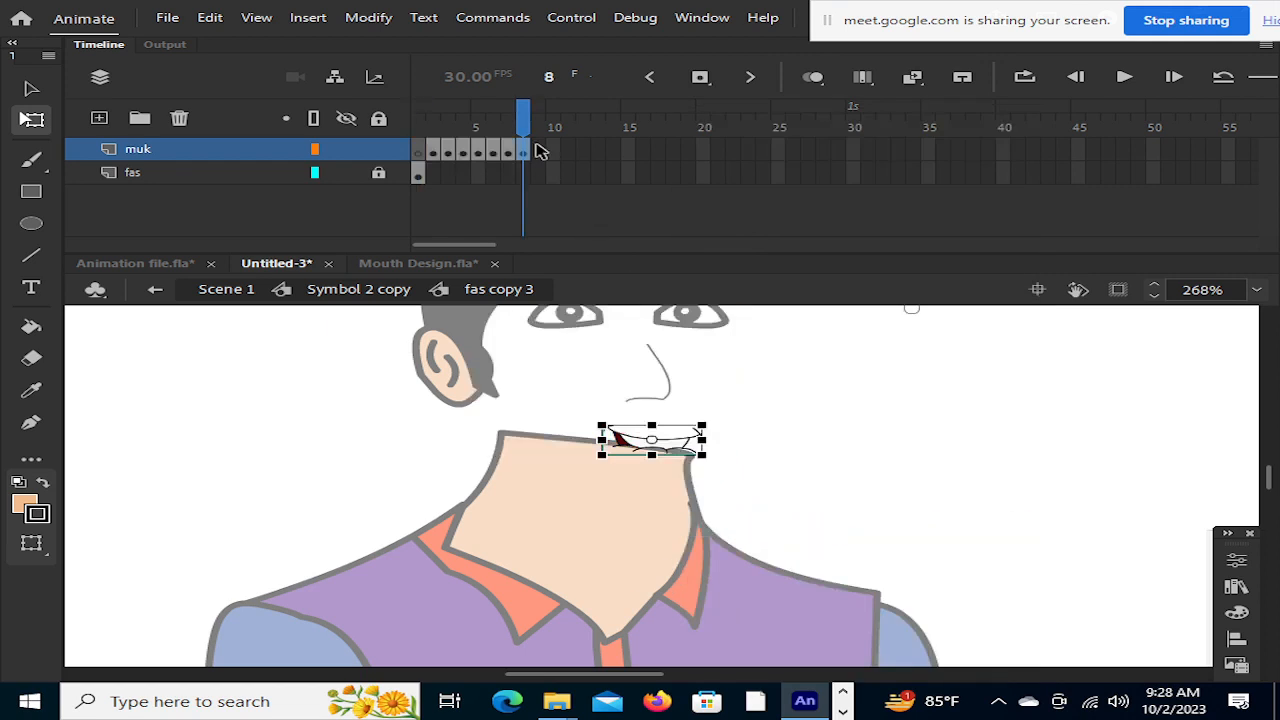
Shift the seven mouth keyframes on the muk layer one frame earlier so they start at frame 1
mouse_move(527, 122)
left_mouse_down()
mouse_move(437, 160)
mouse_move(505, 177)
mouse_move(437, 190)
mouse_move(543, 194)
mouse_move(443, 180)
mouse_move(433, 212)
mouse_move(549, 209)
mouse_move(438, 213)
left_mouse_up()
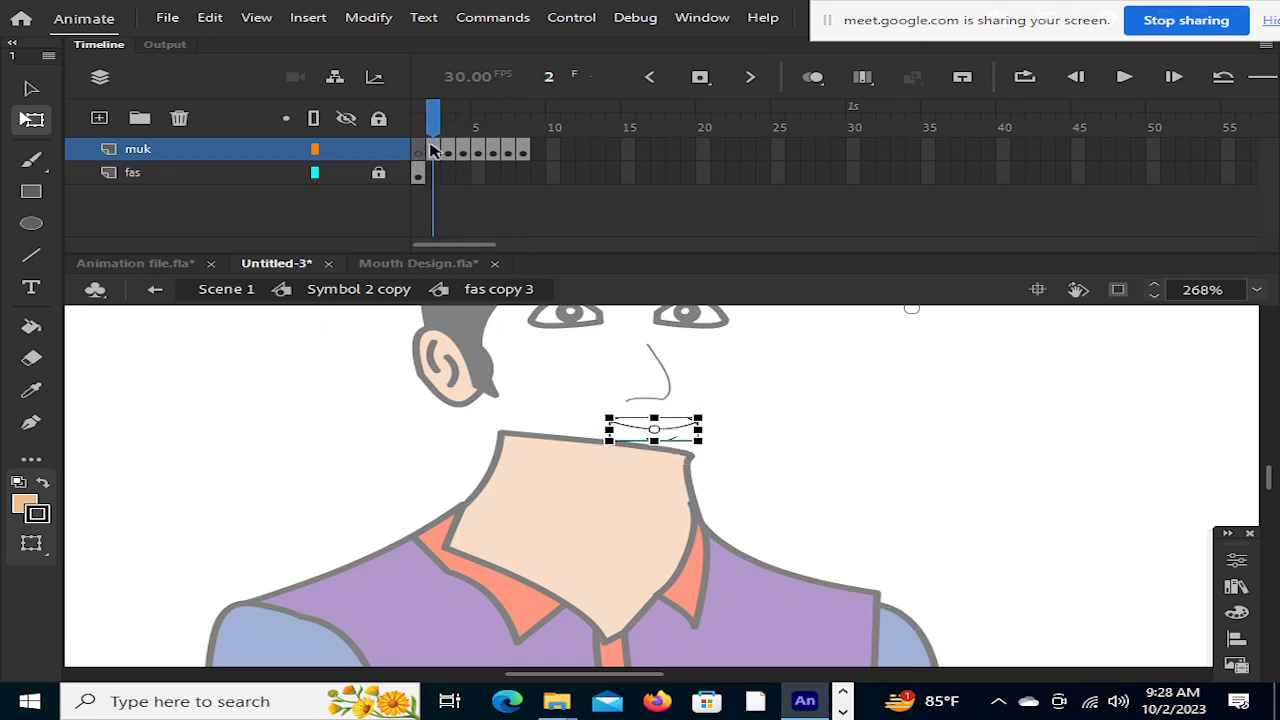
left_click_drag(432, 150, 522, 150)
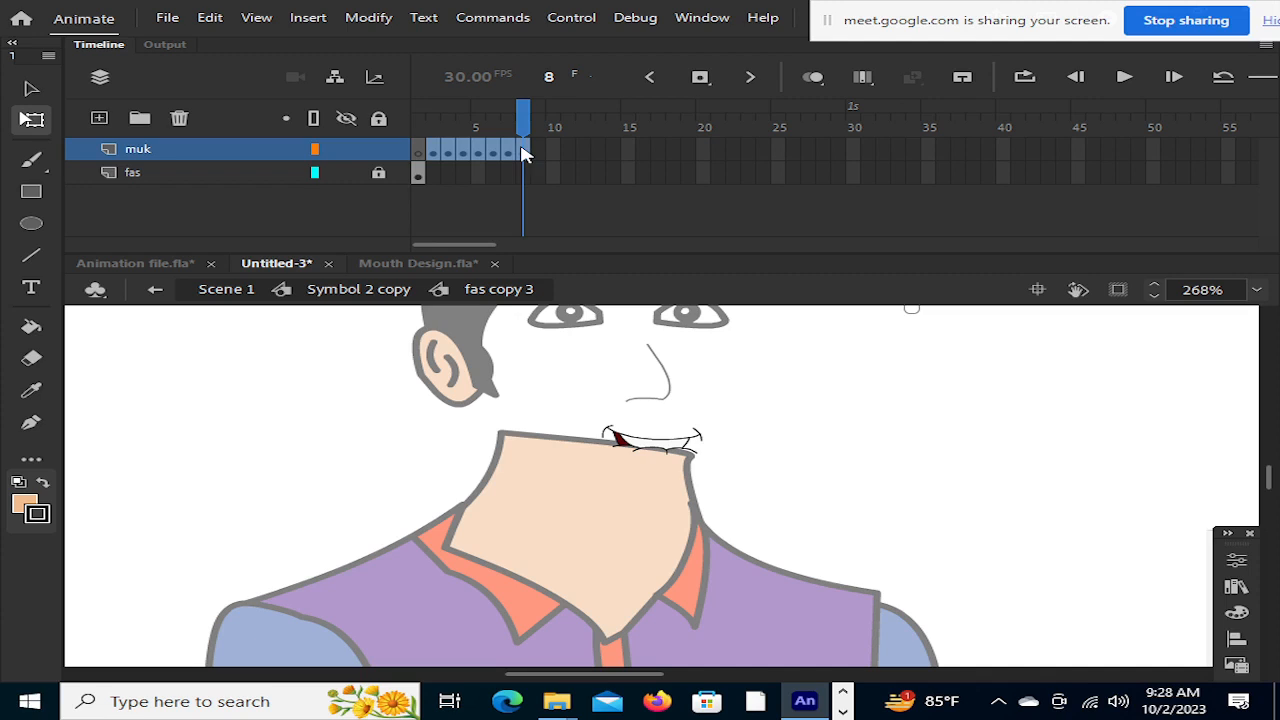
left_click(463, 150)
left_click(523, 150)
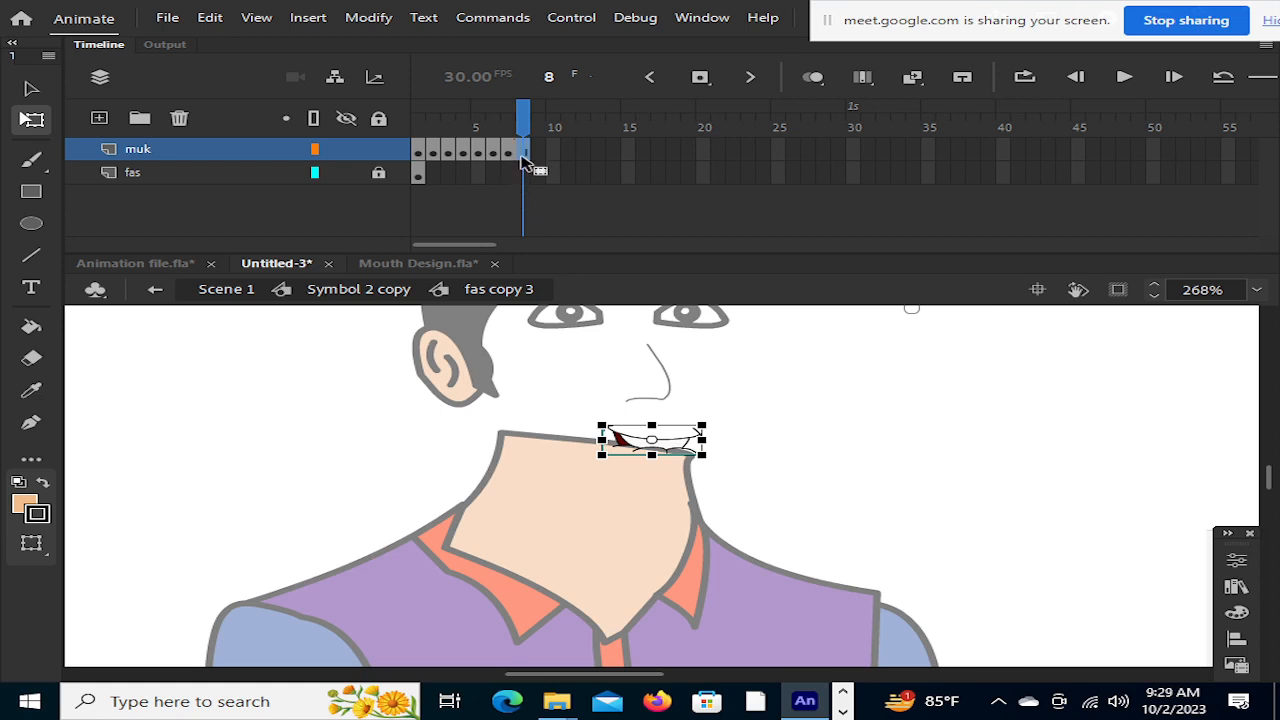
Remove the leftover frame 8 from the muk layer, go back to frame 1 and exit to Symbol 2 copy
right_click(523, 160)
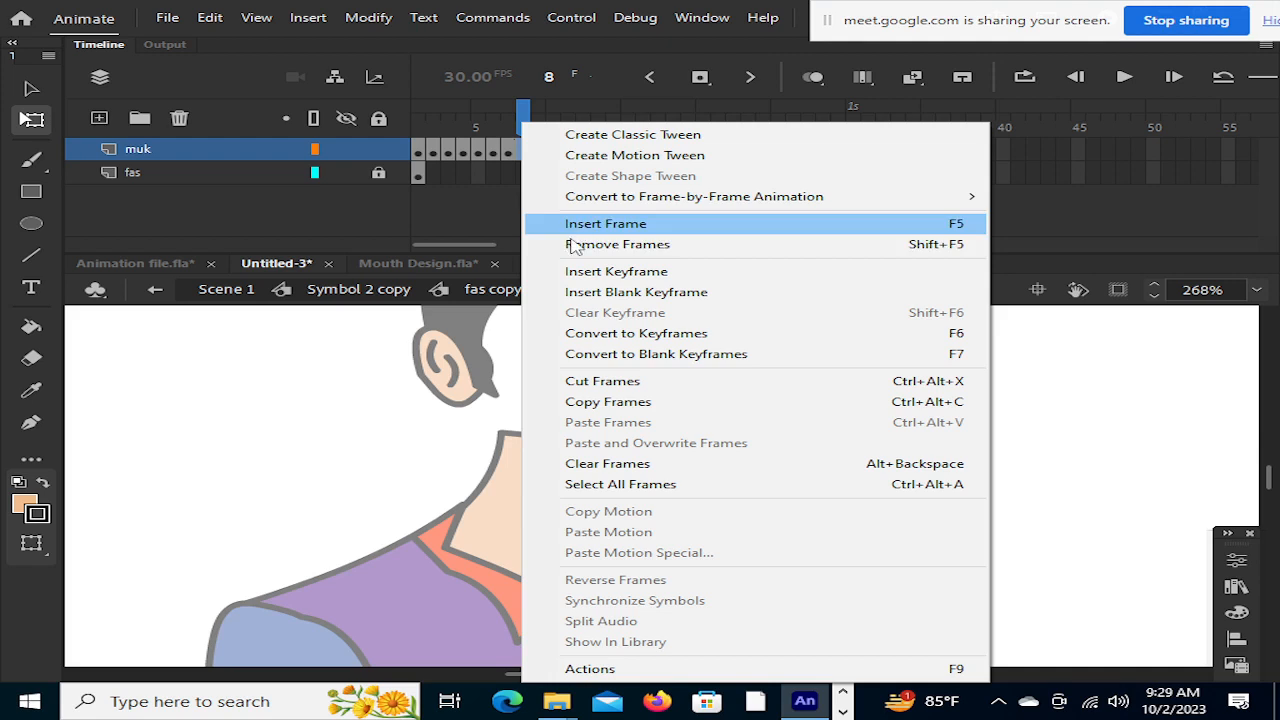
left_click(569, 250)
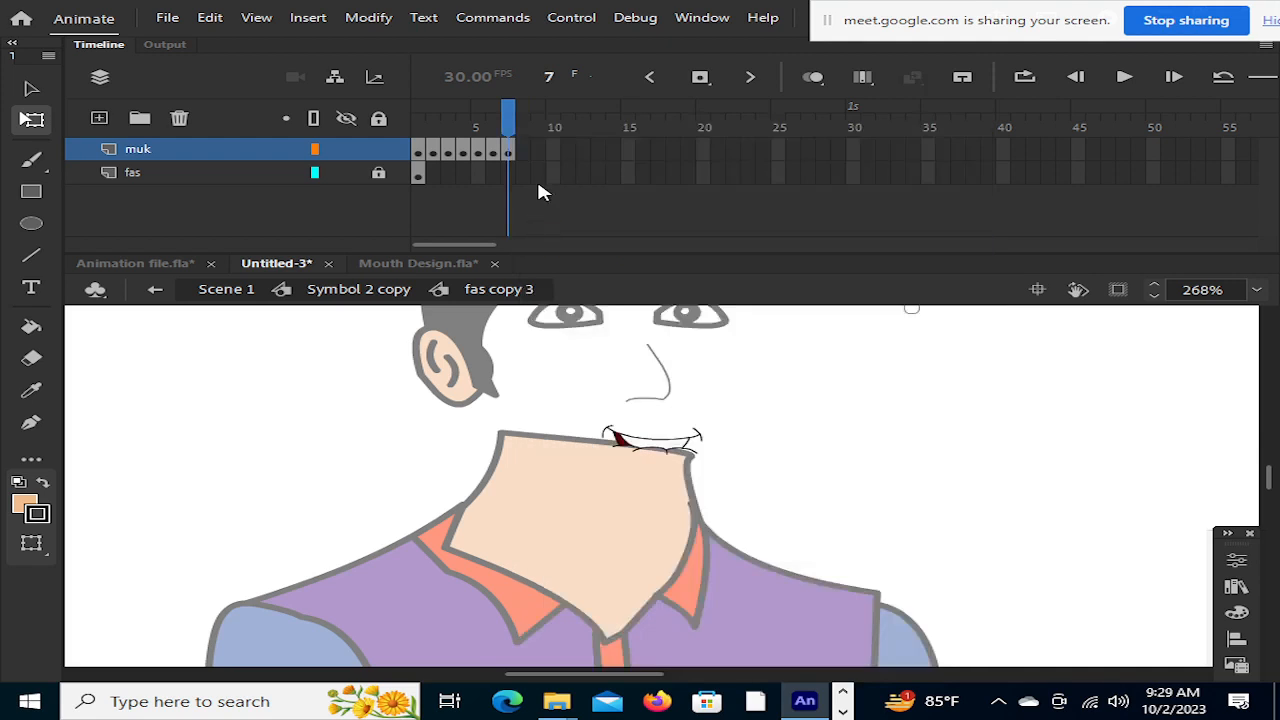
left_click_drag(513, 130, 405, 130)
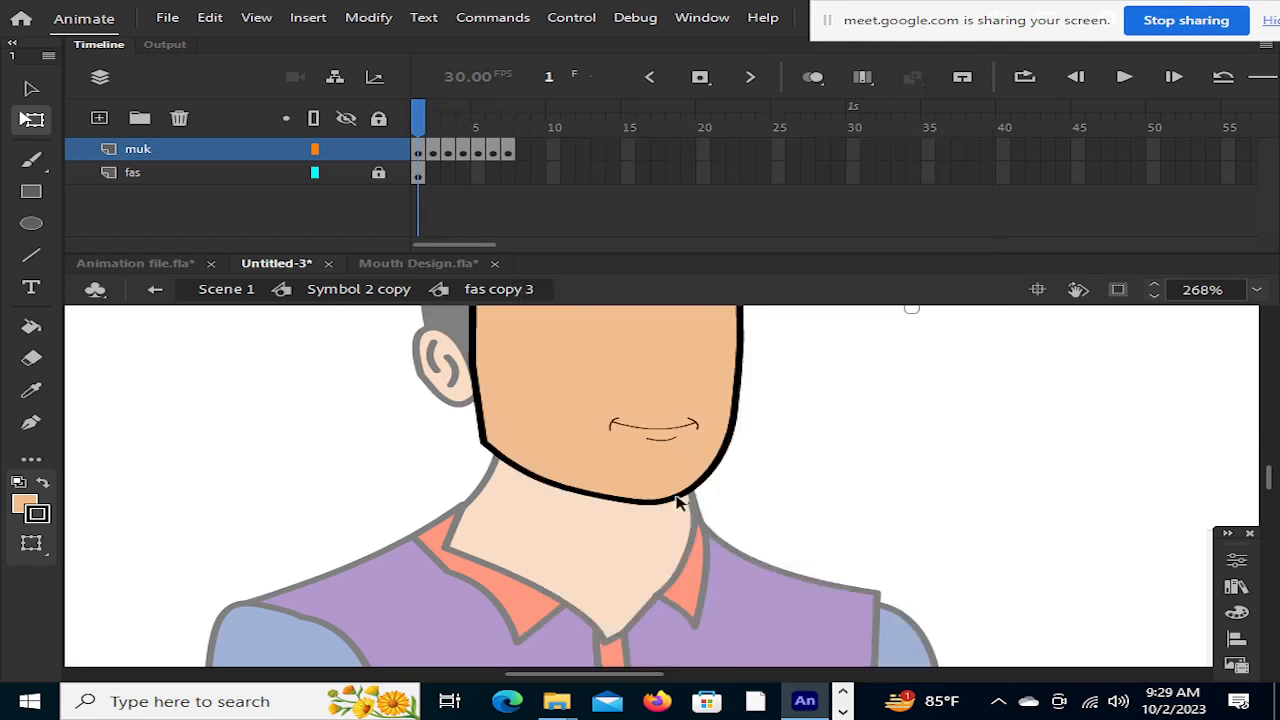
double_click(806, 466)
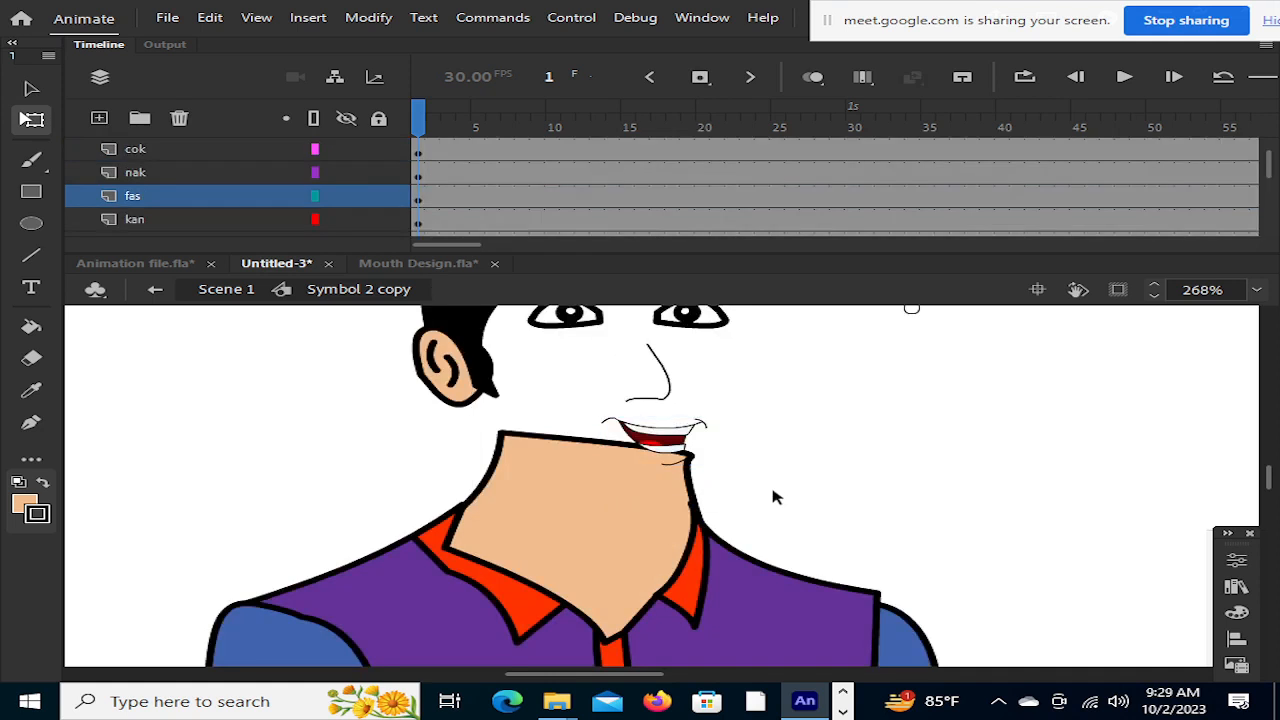
Return to Scene 1 and reopen the fas copy 3 symbol inside Symbol 2 copy for editing
double_click(786, 485)
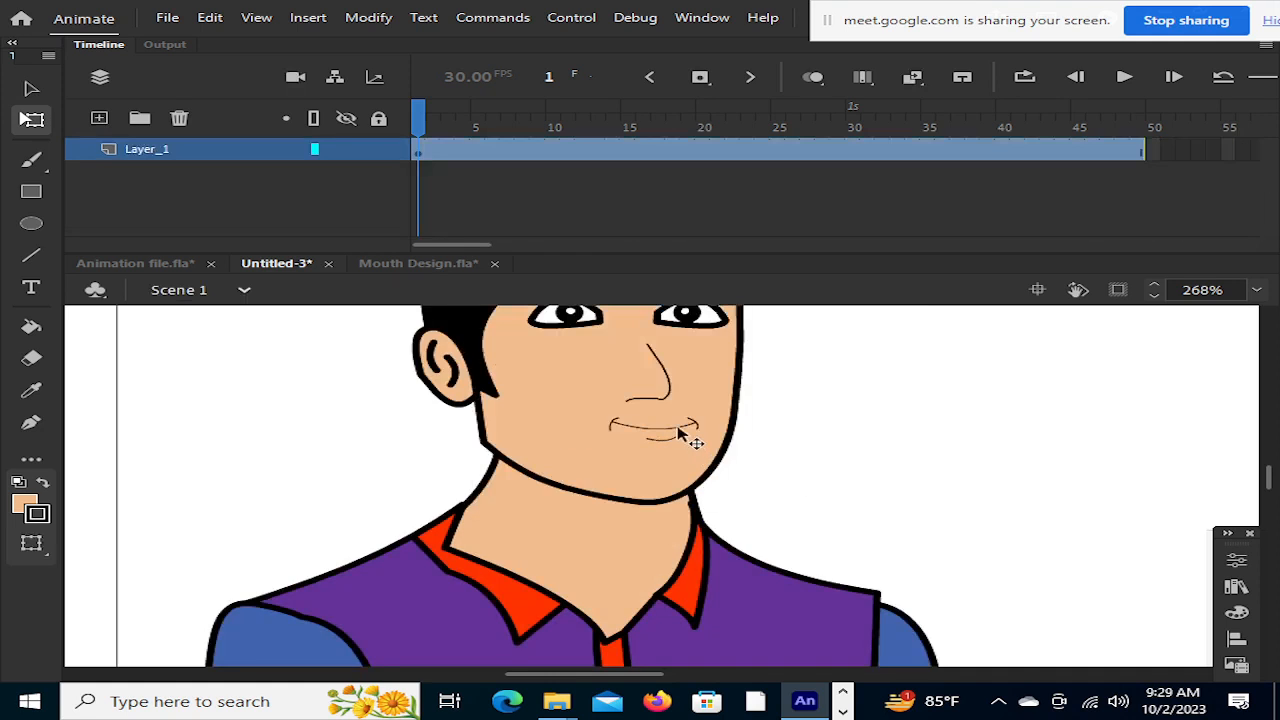
left_click_drag(655, 412, 662, 438)
double_click(661, 433)
double_click(661, 433)
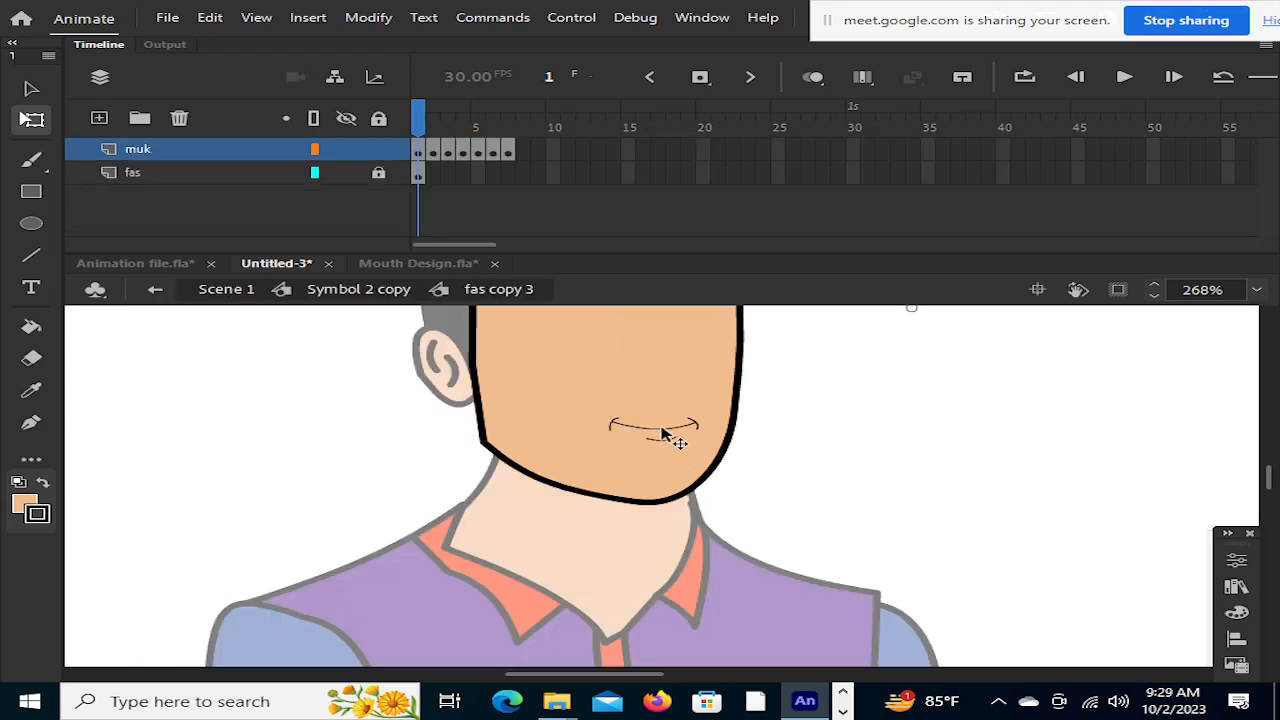
Nudge the closed mouth on frame 1 of the muk layer slightly down toward the chin
left_click(661, 433)
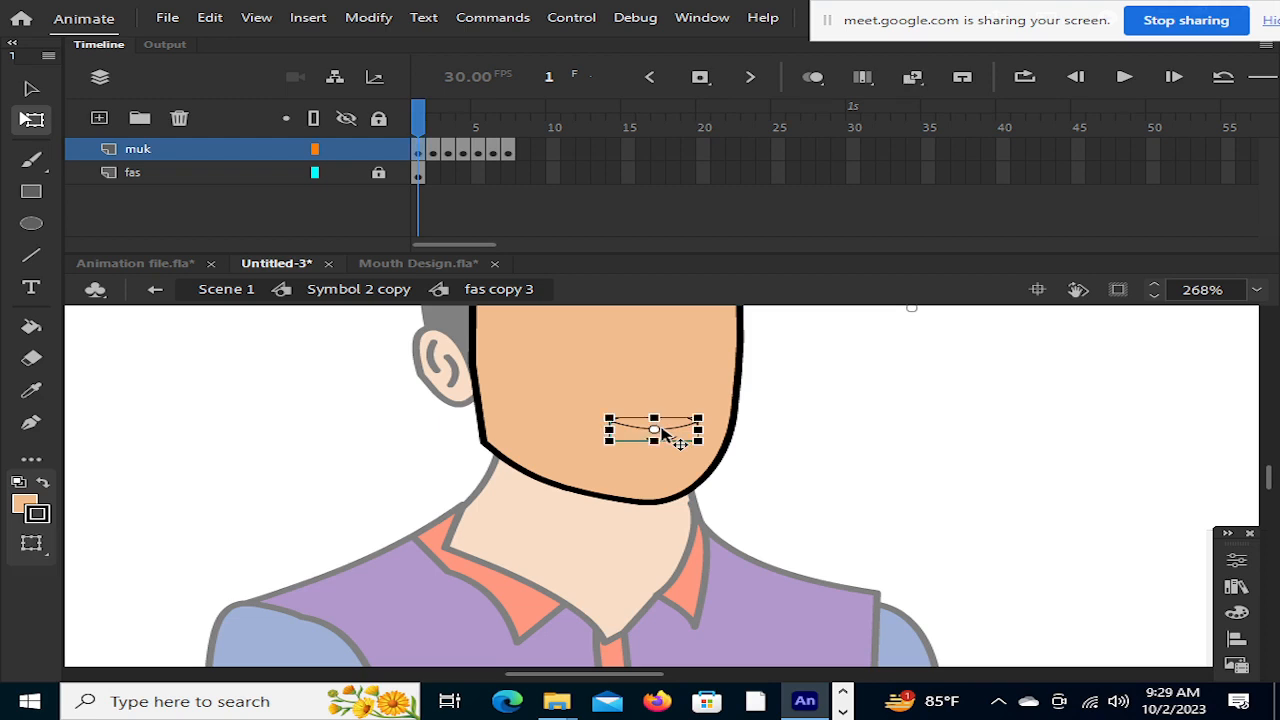
key("Up")
key("Down")
key("Down")
key("Up")
key("Down")
key("Down")
key("Down")
key("Down")
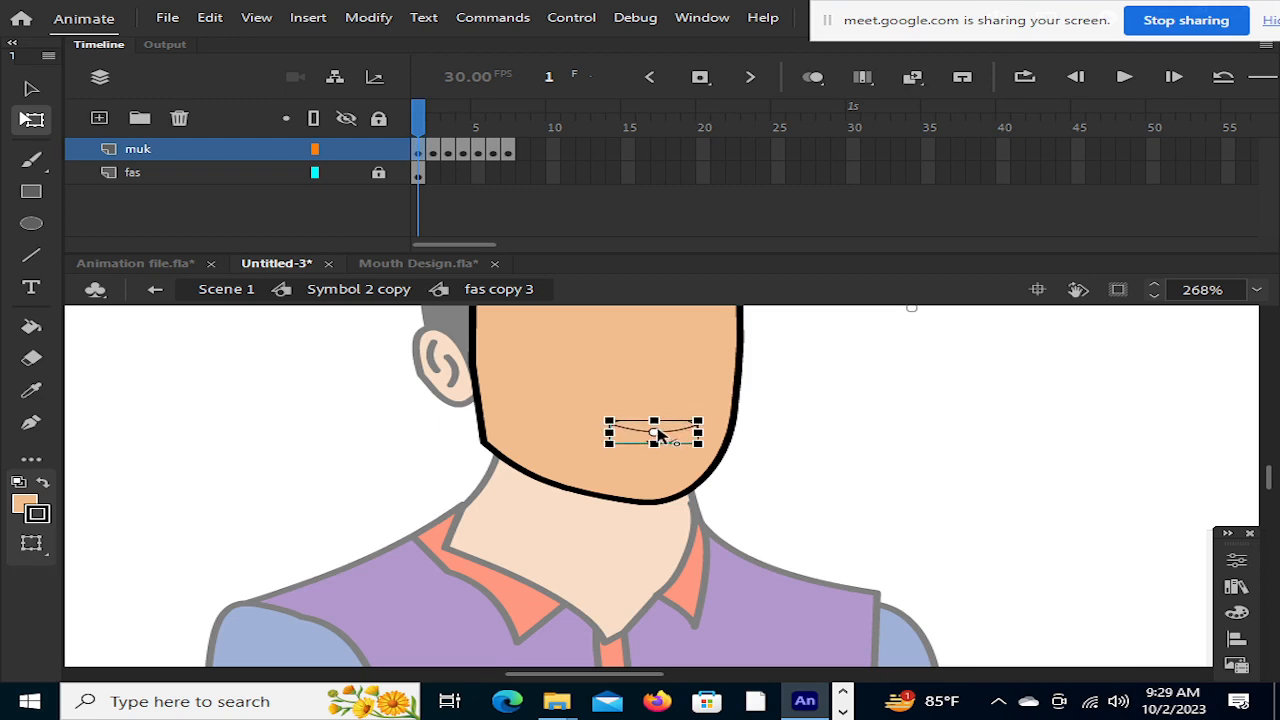
key("Down")
key("Down")
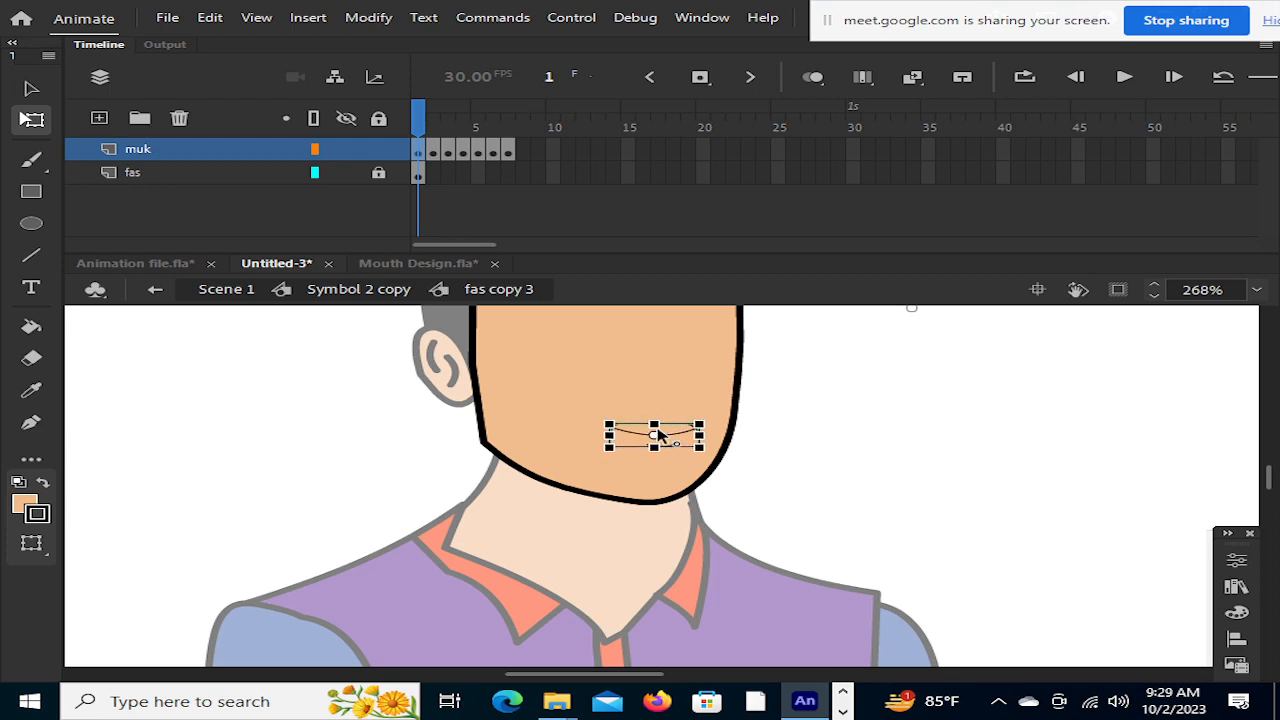
key("Down")
key("Down")
key("Down")
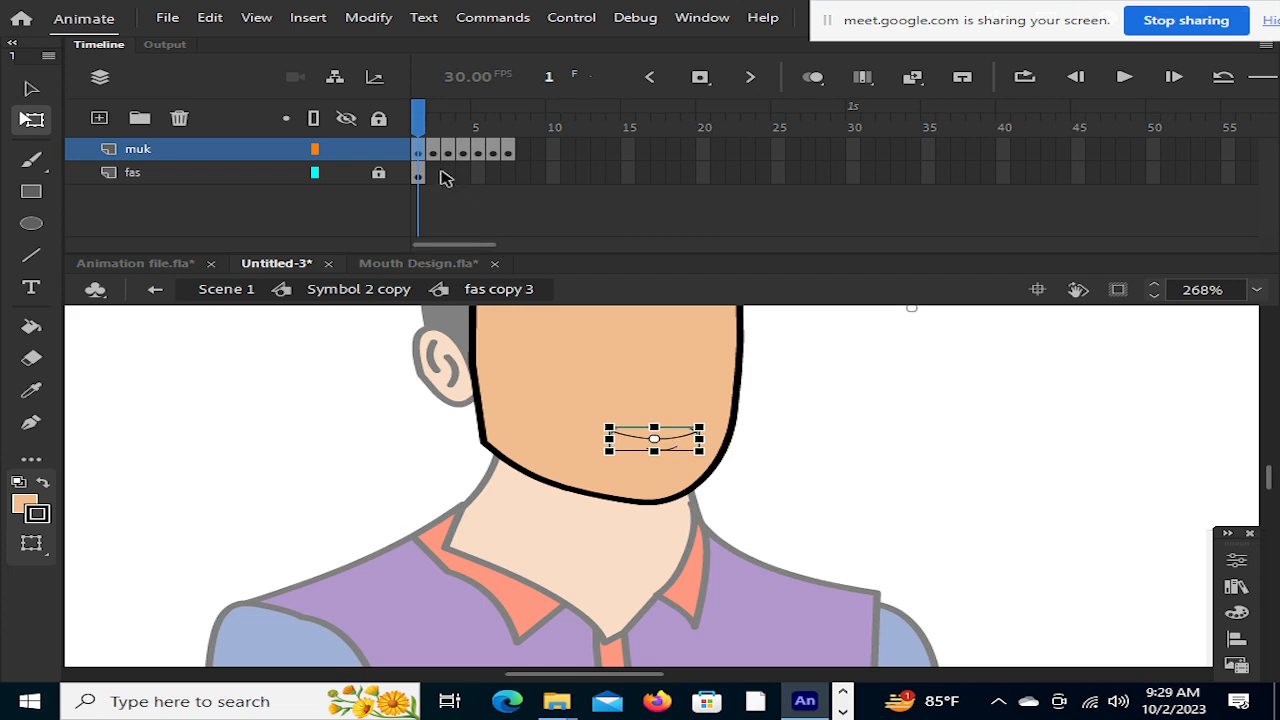
Nudge the open mouth with the tongue on frame 2 of the muk layer down toward the chin
left_click(434, 128)
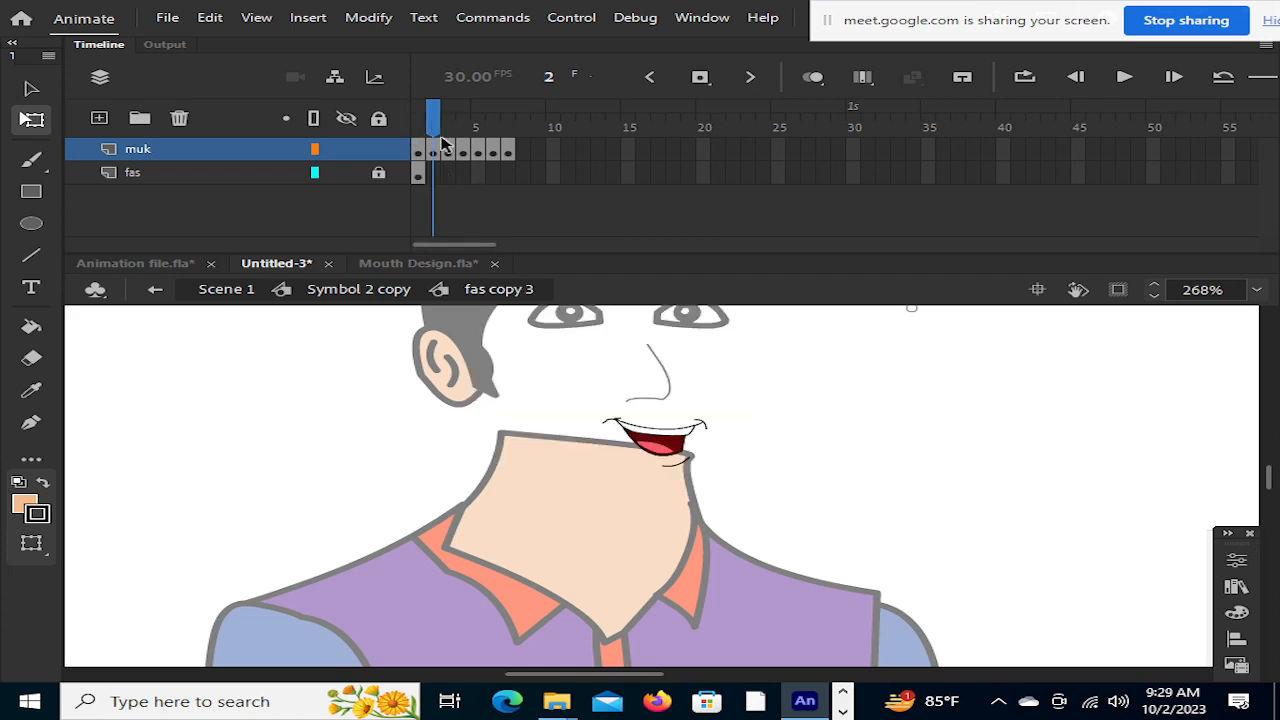
left_click(655, 458)
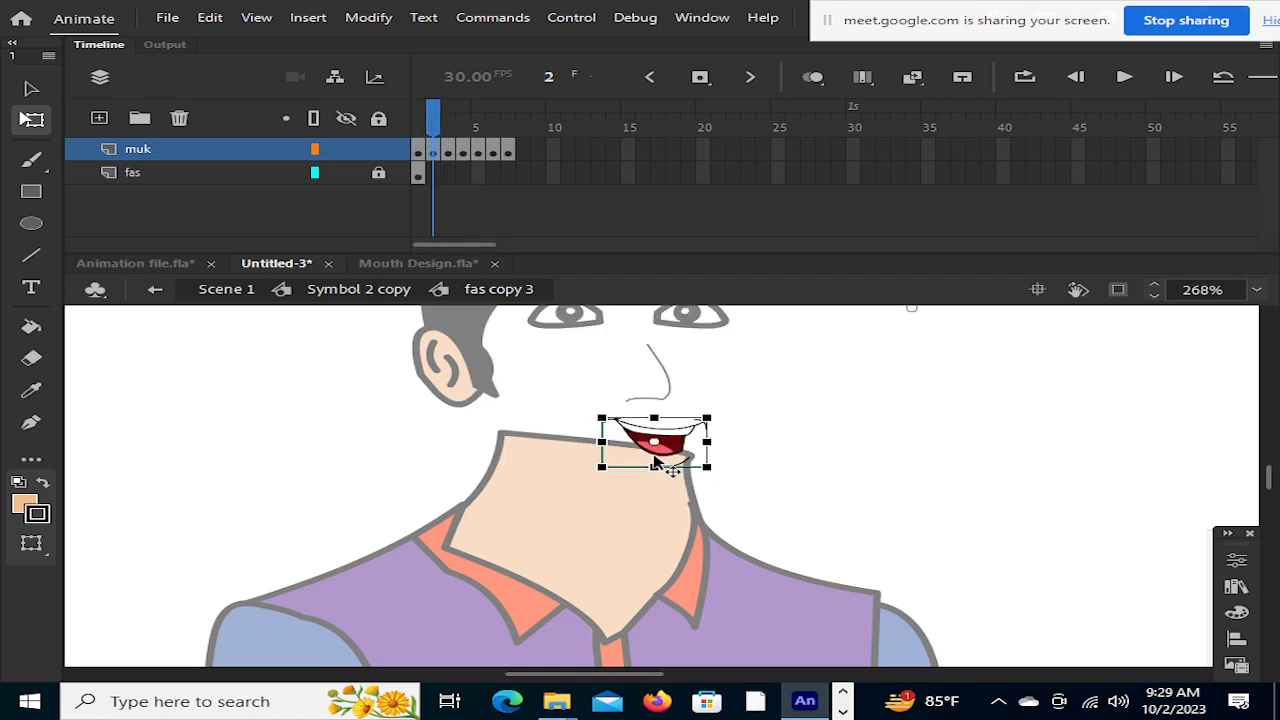
key("Down")
key("Down")
key("Down")
key("Down")
key("Down")
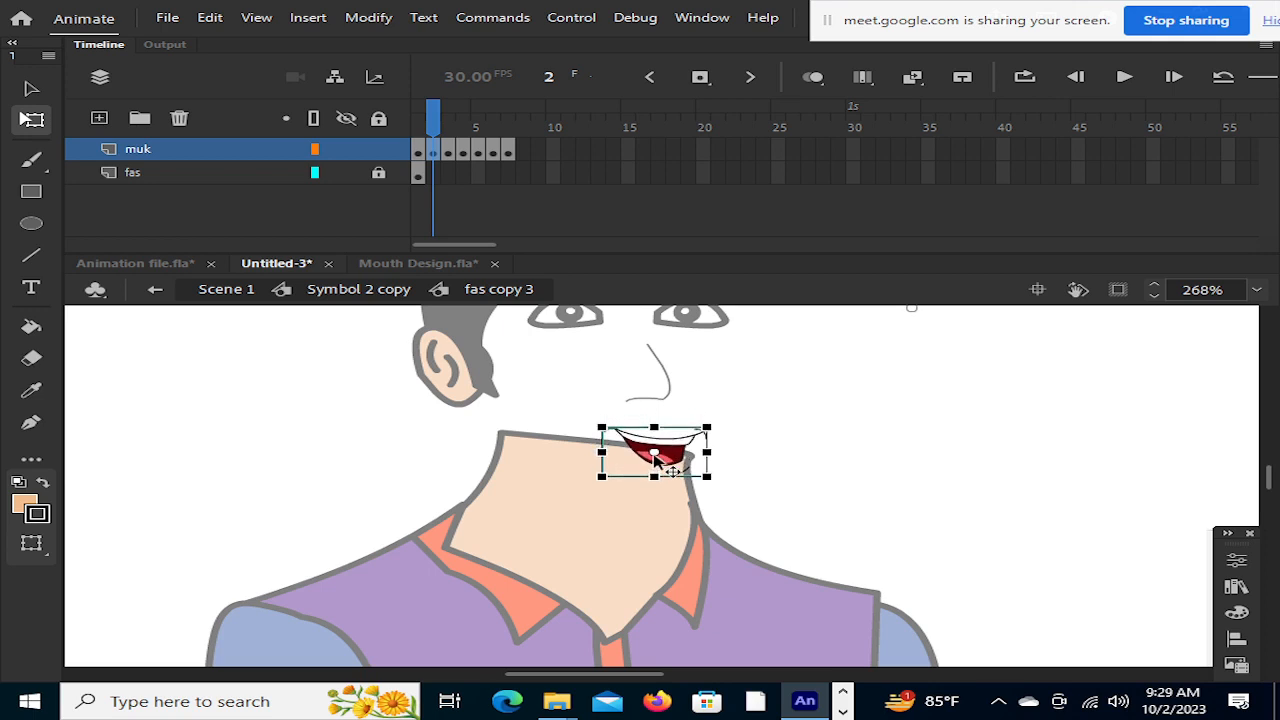
key("Down")
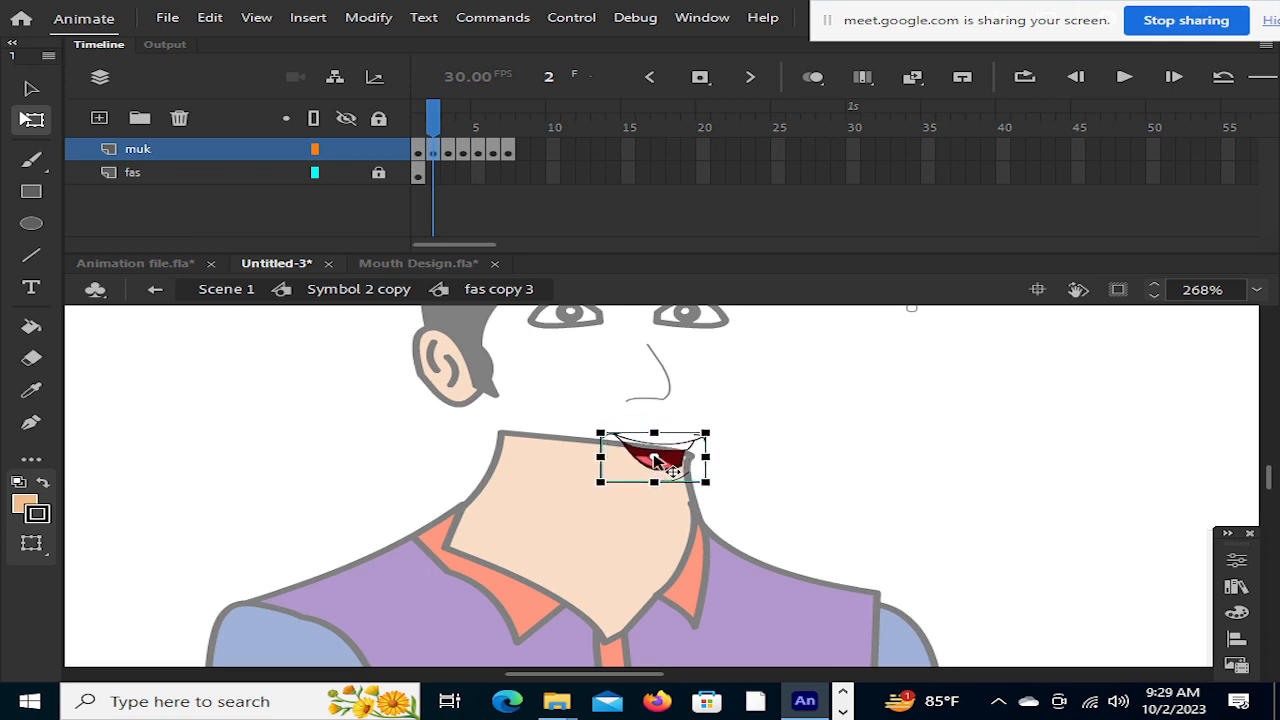
Nudge the mouth on frame 3 of the muk layer down and slightly to the left
left_click(448, 149)
left_click(660, 445)
key("Down")
key("Down")
key("Down")
key("Down")
key("Down")
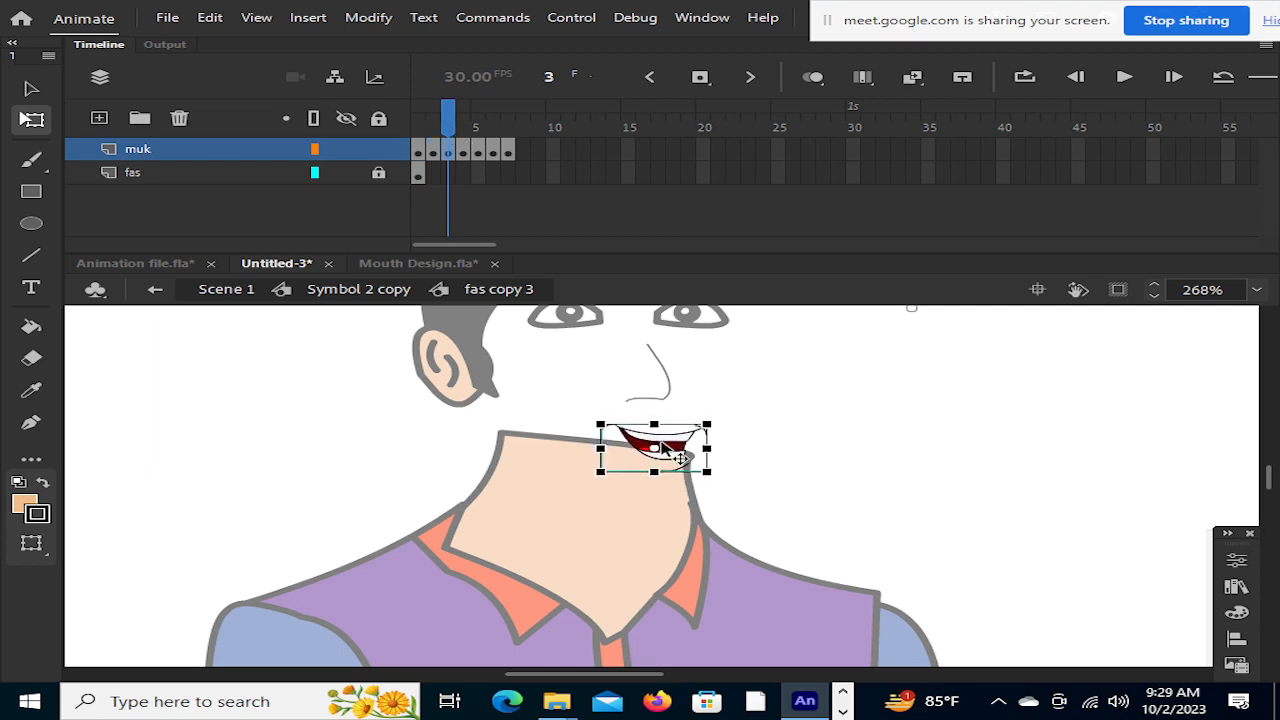
key("Right")
key("Left")
key("Left")
key("Down")
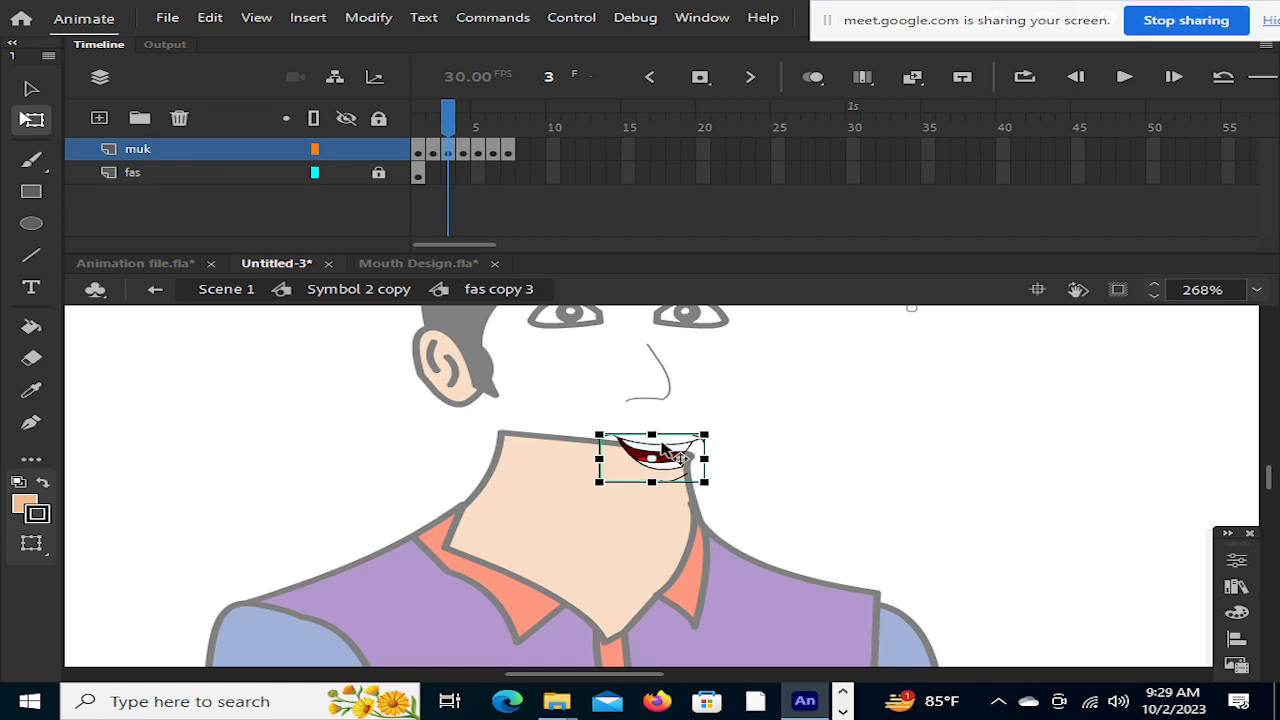
Nudge the clenched-teeth mouth on frame 4 of the muk layer down and slightly to the left
left_click(463, 146)
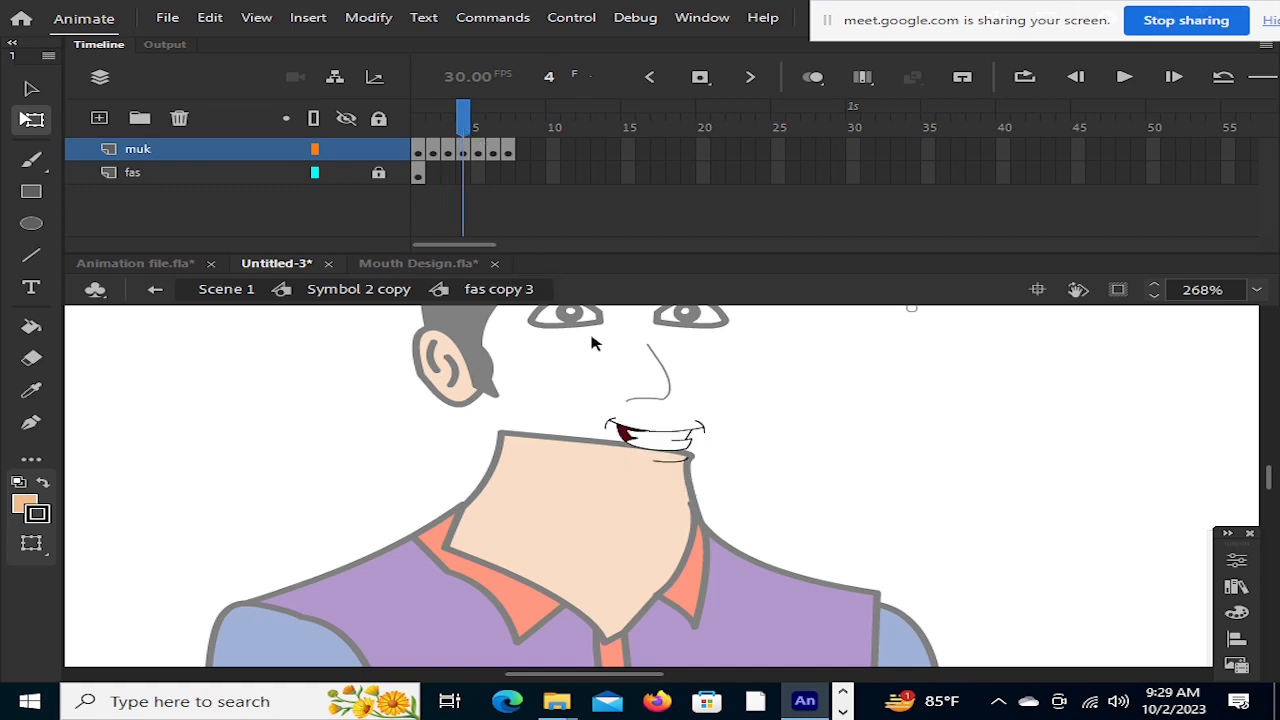
left_click(652, 447)
key("Down")
key("Down")
key("Down")
key("Down")
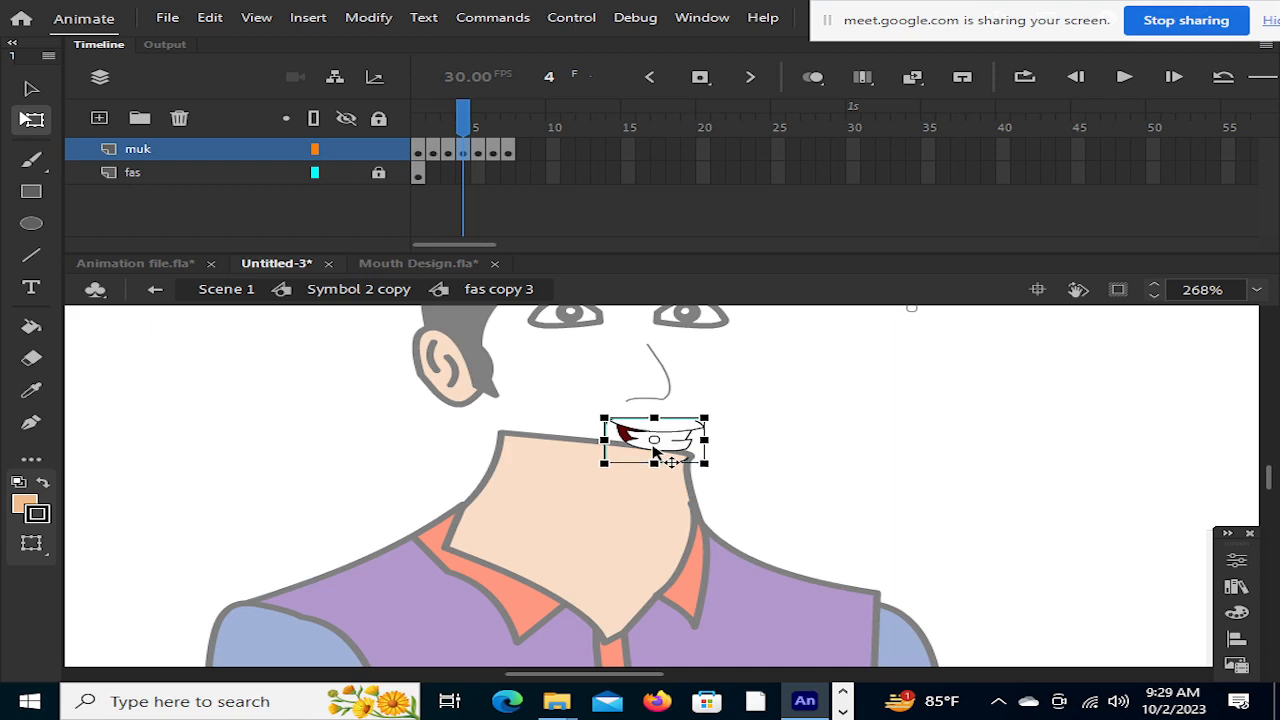
key("Left")
key("Down")
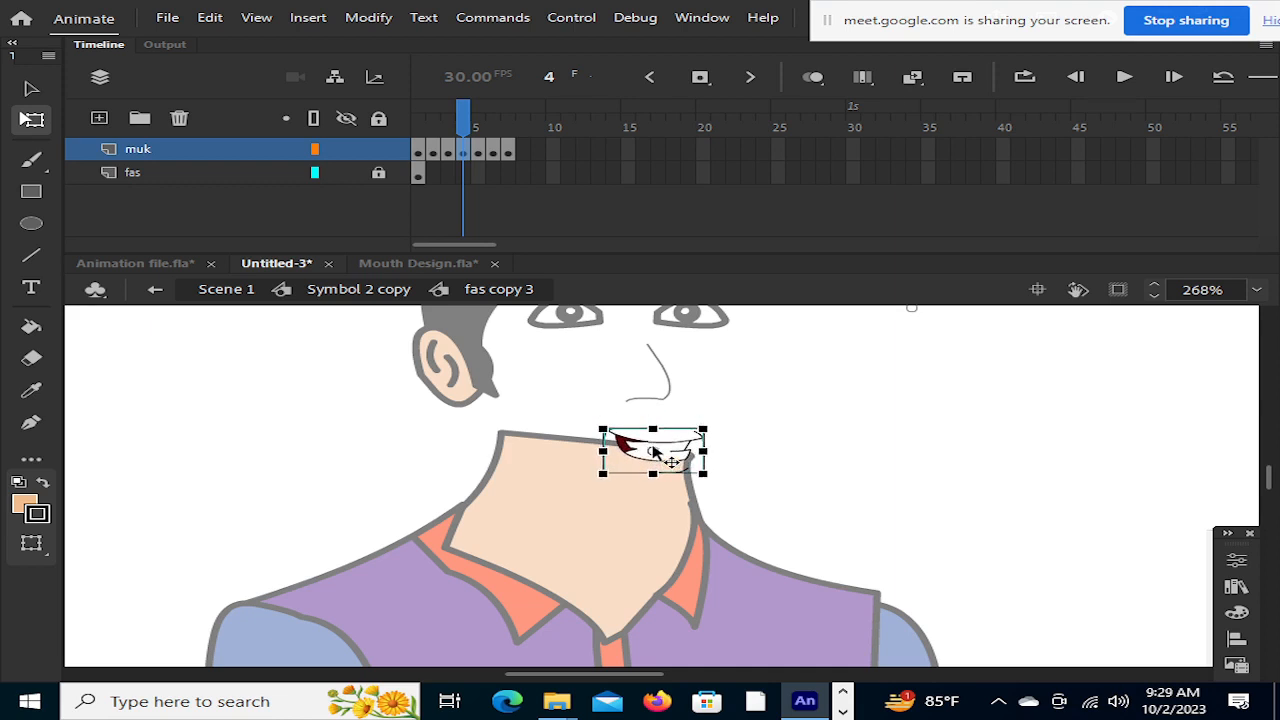
Nudge the small round mouth on frame 5 of the muk layer down and slightly to the left
left_click(478, 145)
left_click(650, 432)
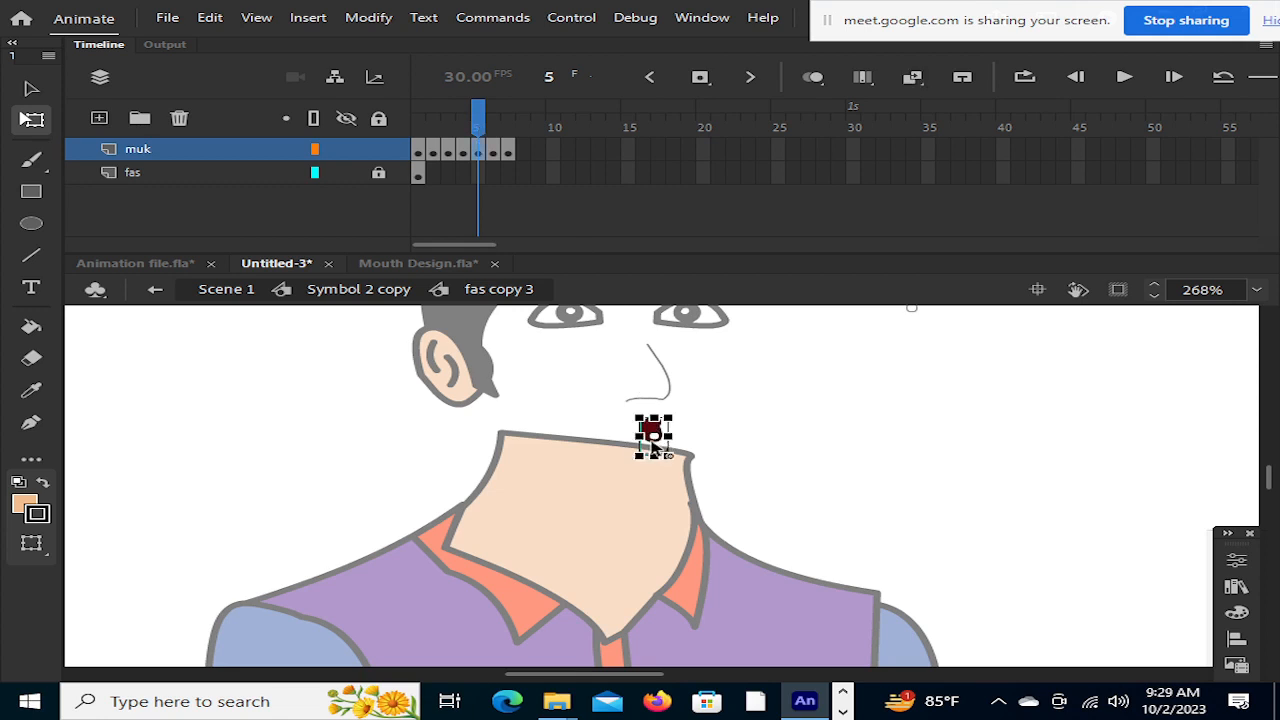
key("Down")
key("Down")
key("Left")
key("Down")
key("Down")
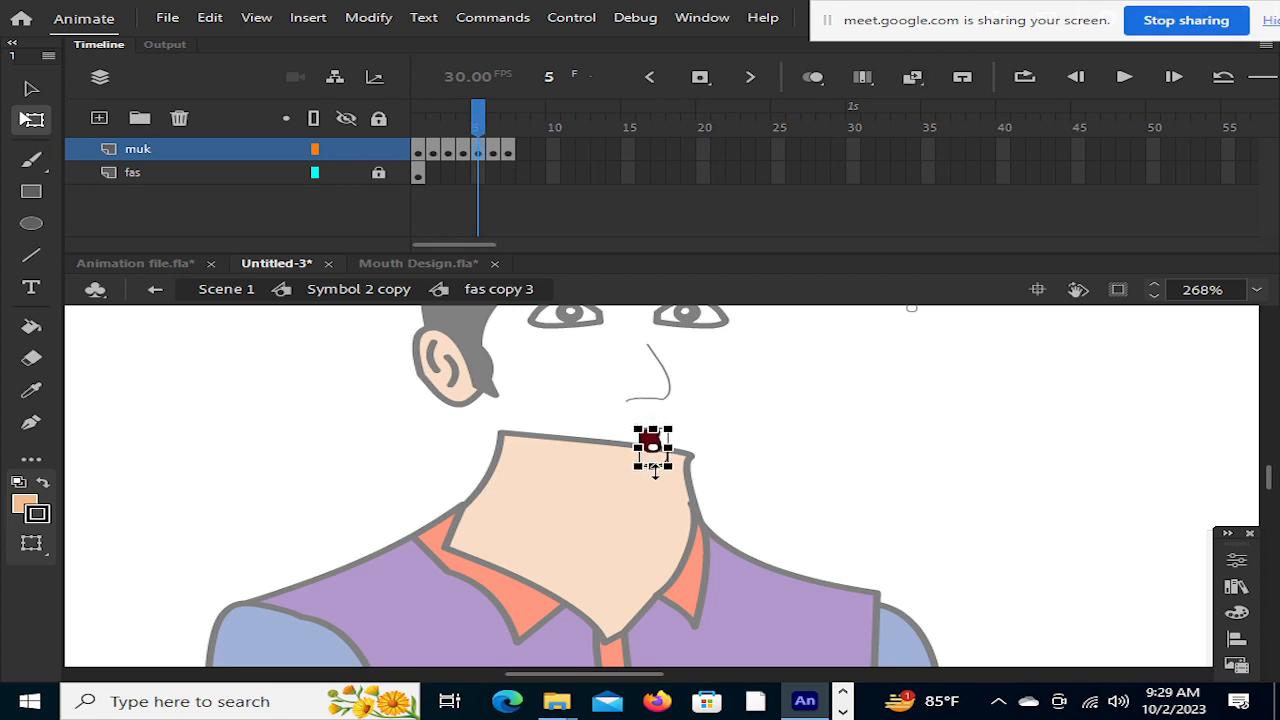
Nudge the red-tongued mouth on frame 6 of the muk layer down and slightly to the left
left_click(492, 127)
left_click(648, 458)
key("Down")
key("Down")
key("Down")
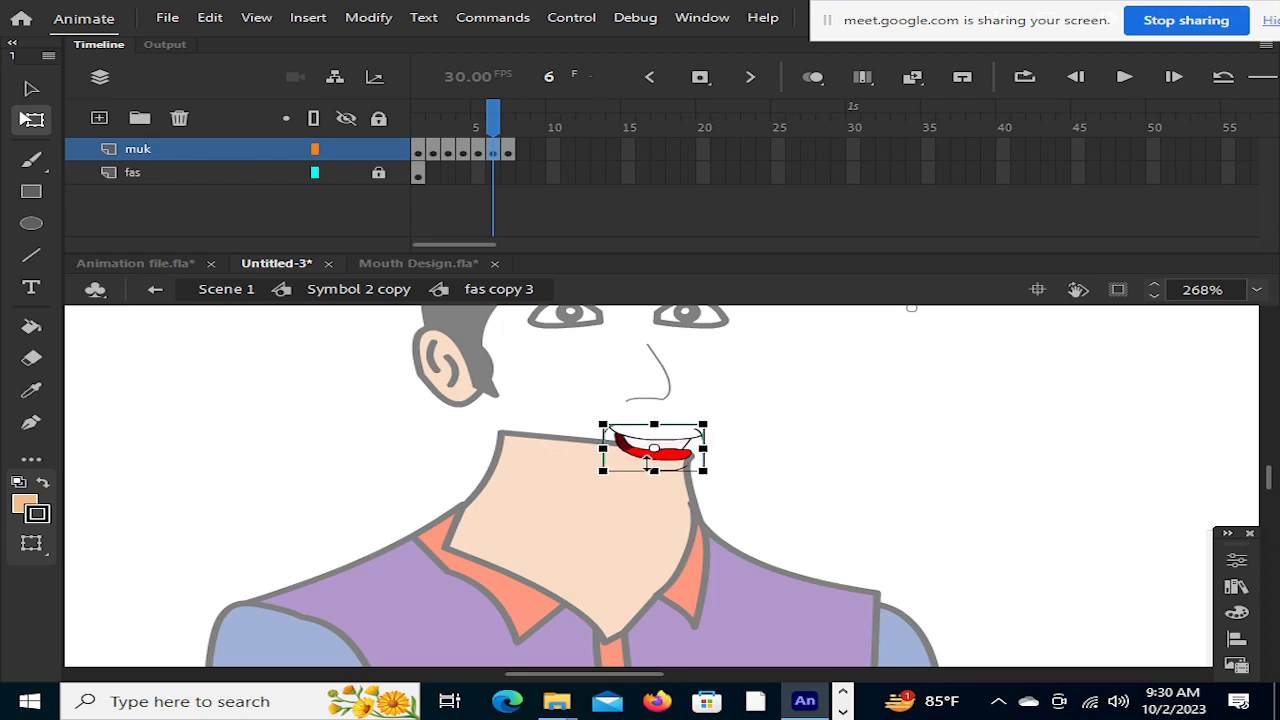
key("Down")
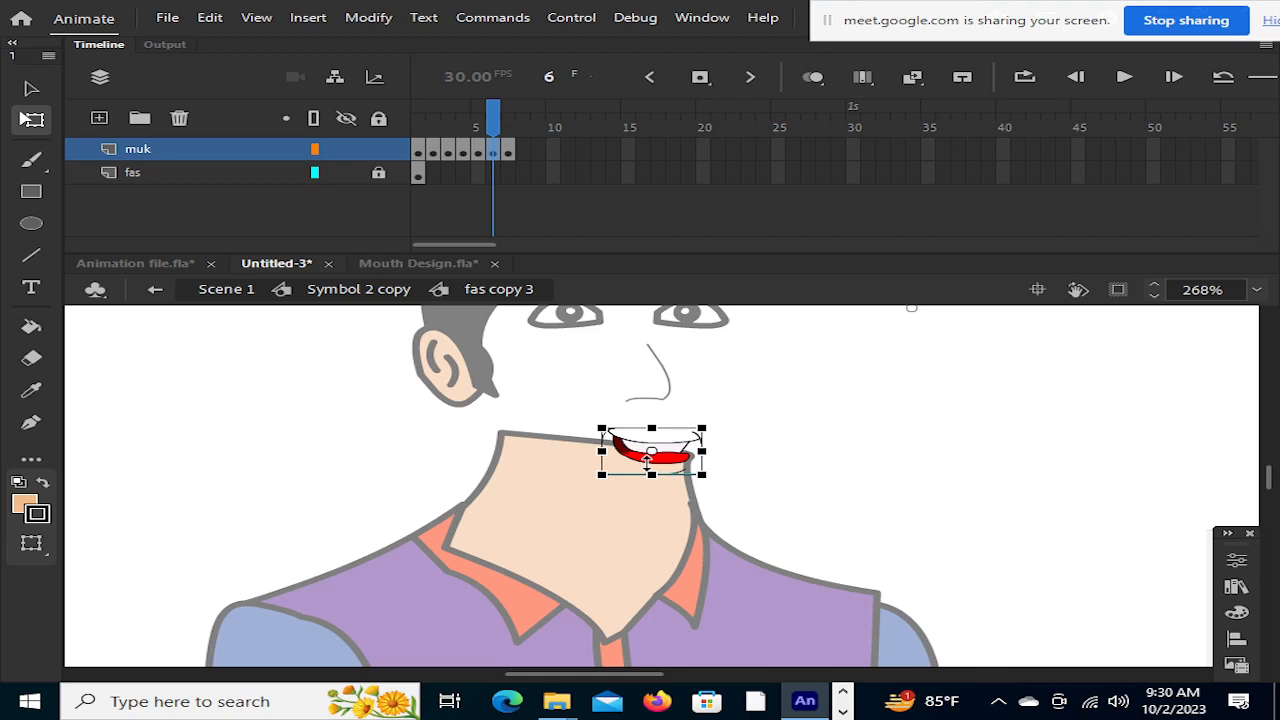
Nudge the lip-biting mouth on frame 7 of the muk layer down in line with the others and deselect it
left_click(509, 132)
left_click(688, 450)
key("Down")
key("Down")
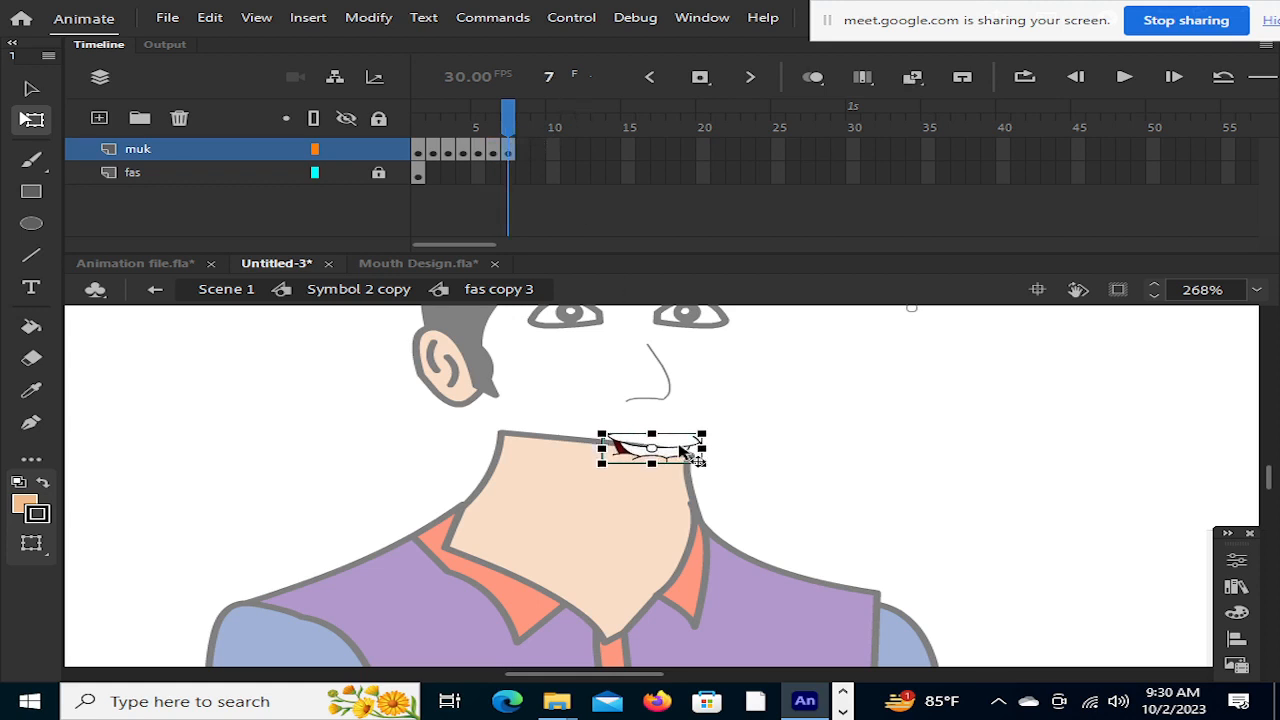
key("Down")
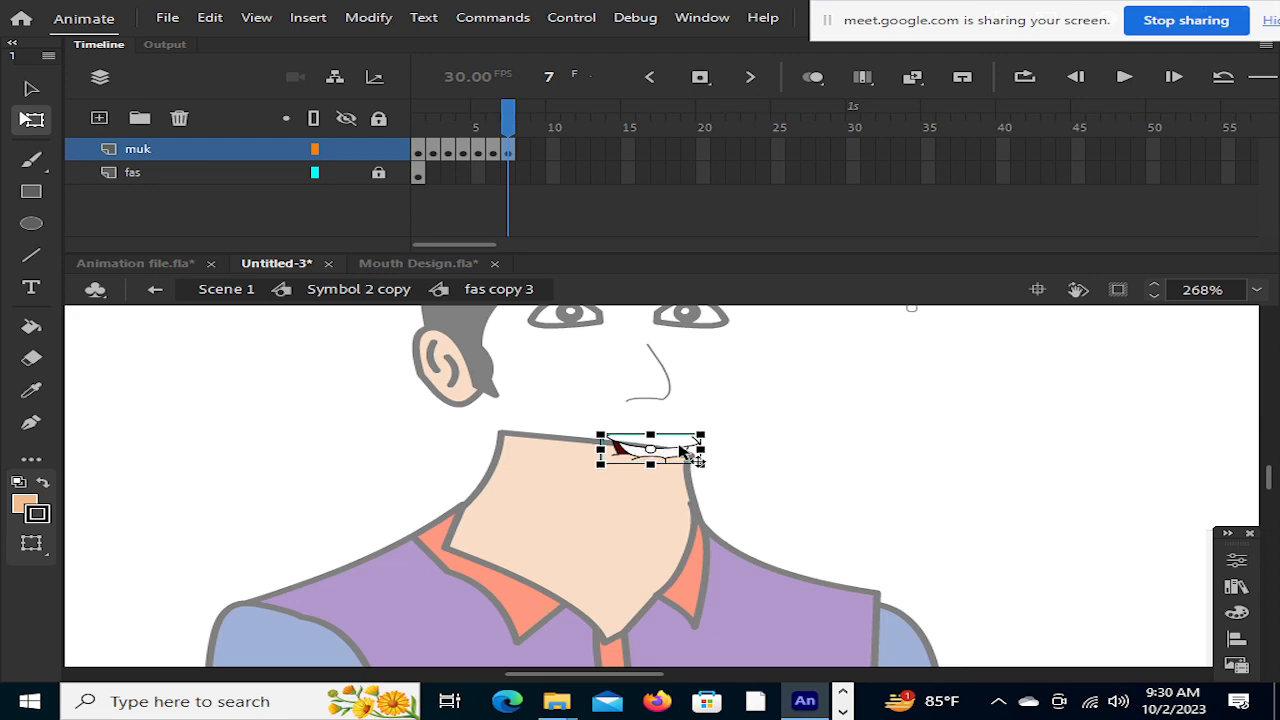
left_click(776, 452)
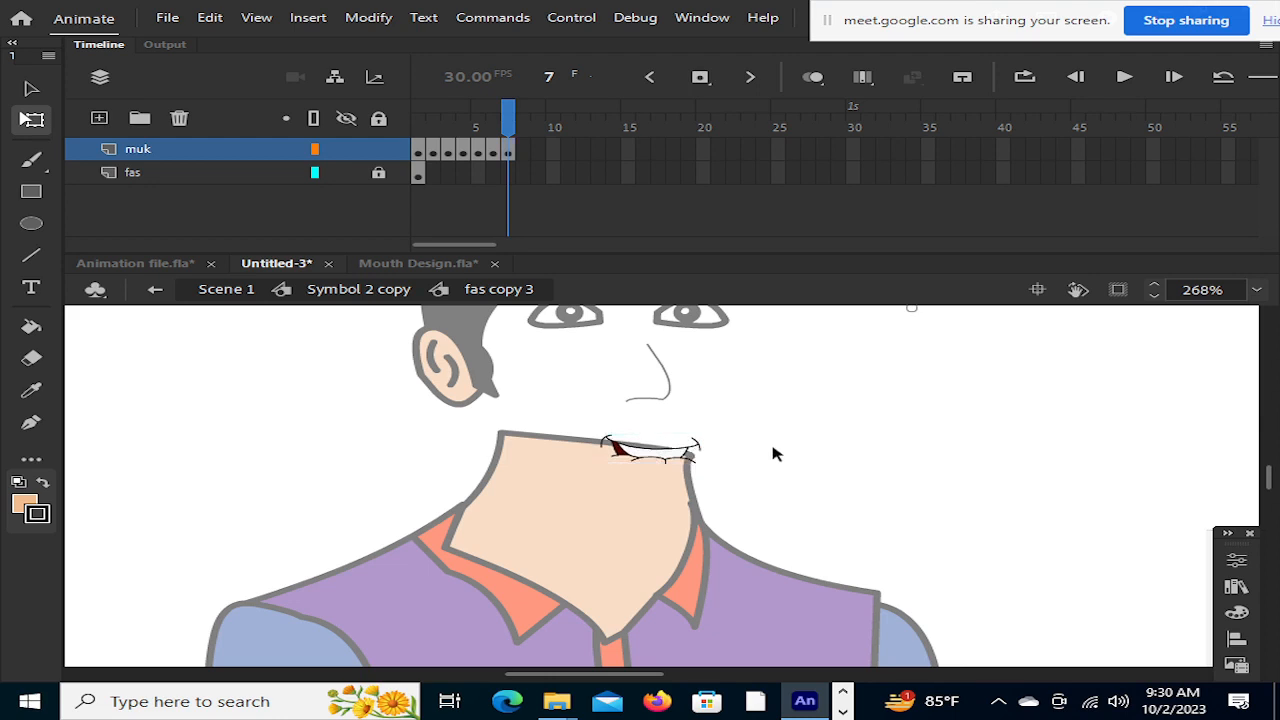
Go back to frame 1, deselect the mouth and unlock the fas layer
left_click(416, 148)
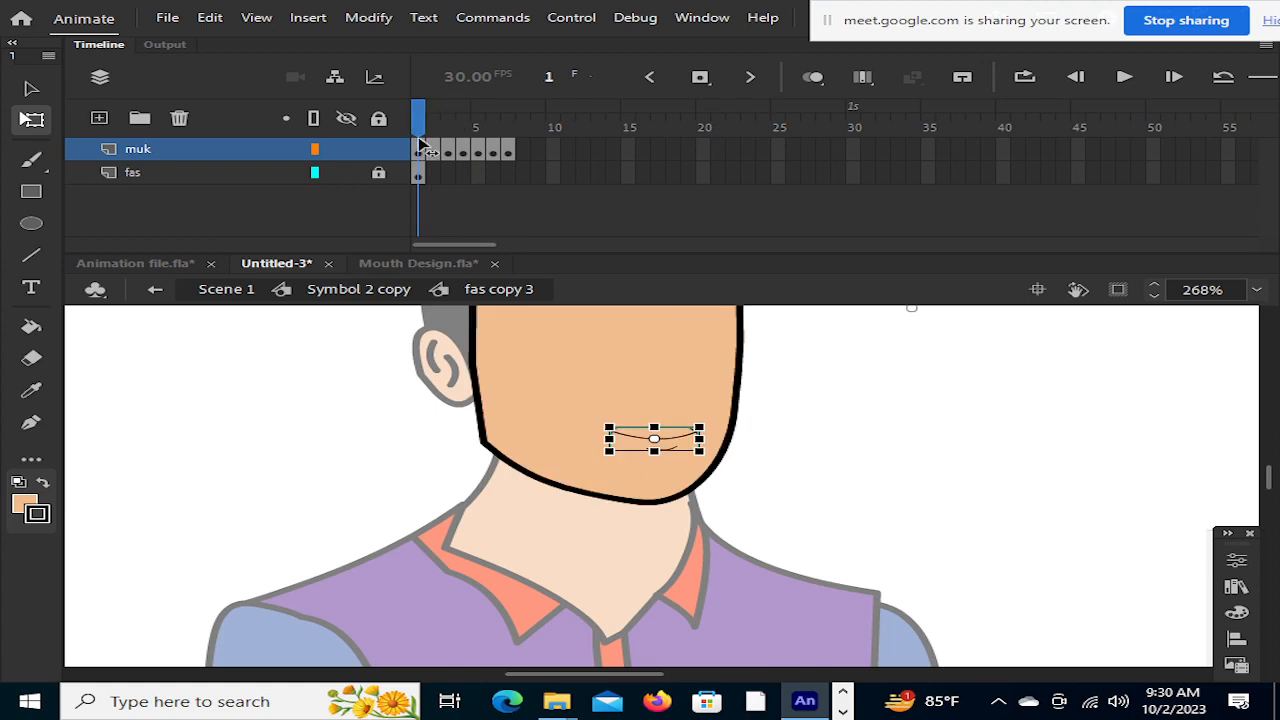
mouse_move(406, 143)
left_mouse_down()
mouse_move(509, 147)
mouse_move(386, 157)
left_mouse_up()
left_click(914, 501)
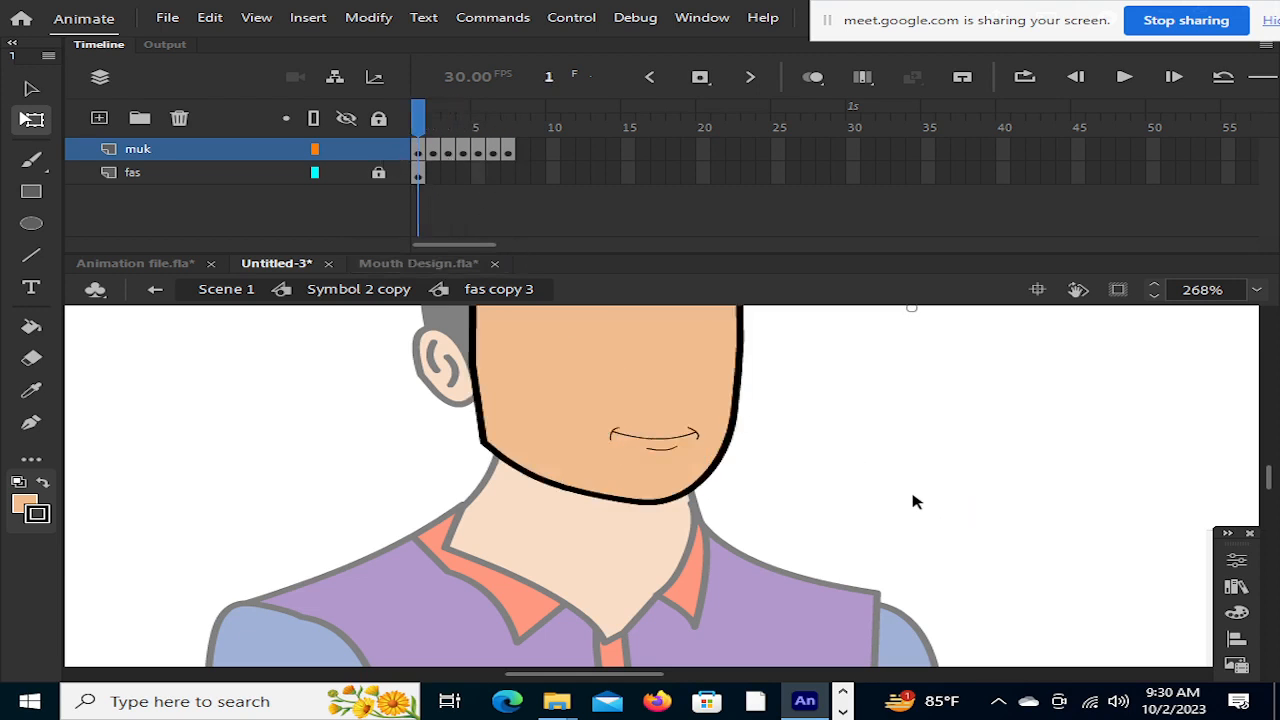
scroll(900, 502, "up", 2)
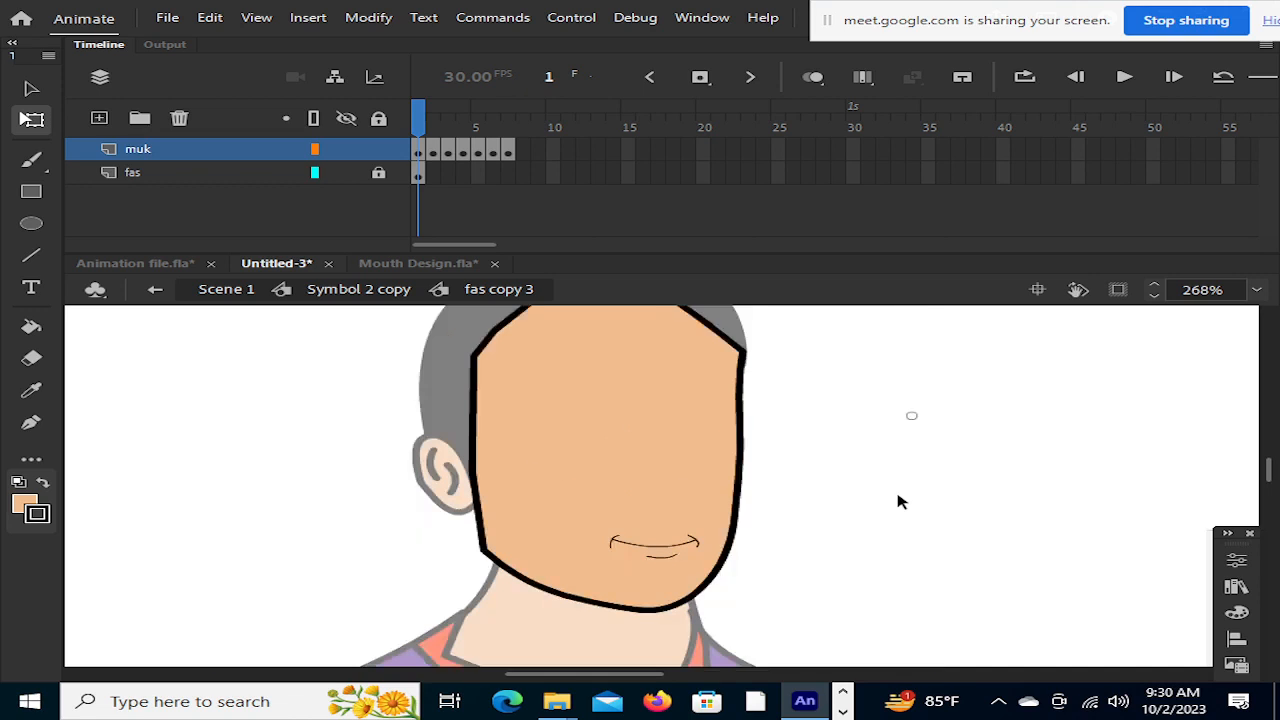
scroll(898, 502, "down", 2)
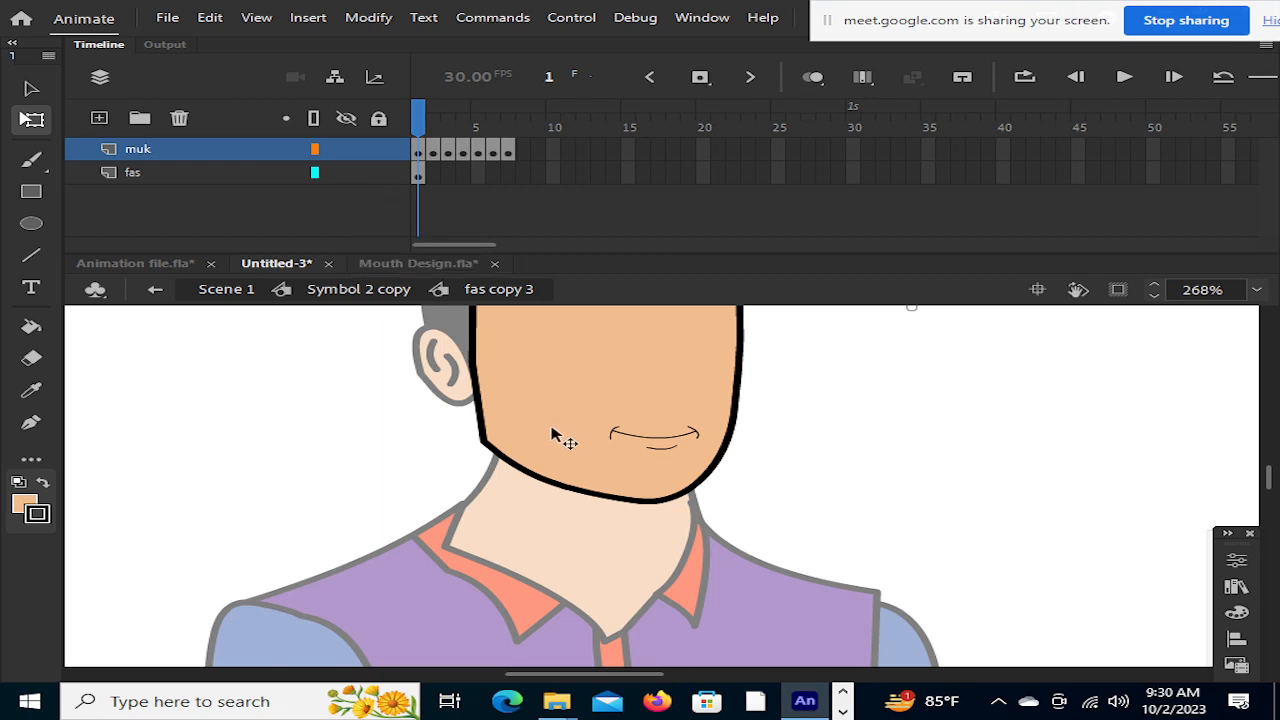
scroll(553, 436, "down", 4)
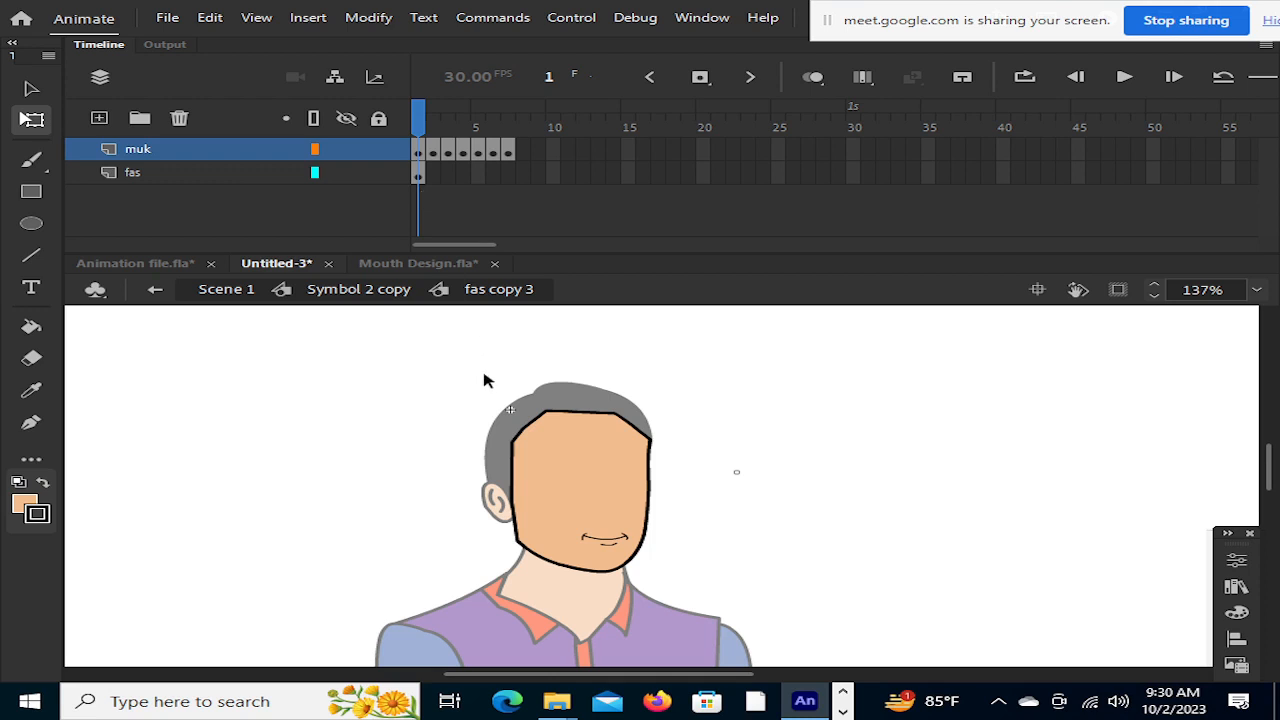
Select the face shape on frame 1 and move its transformation point to the middle of its top edge
left_click(591, 513)
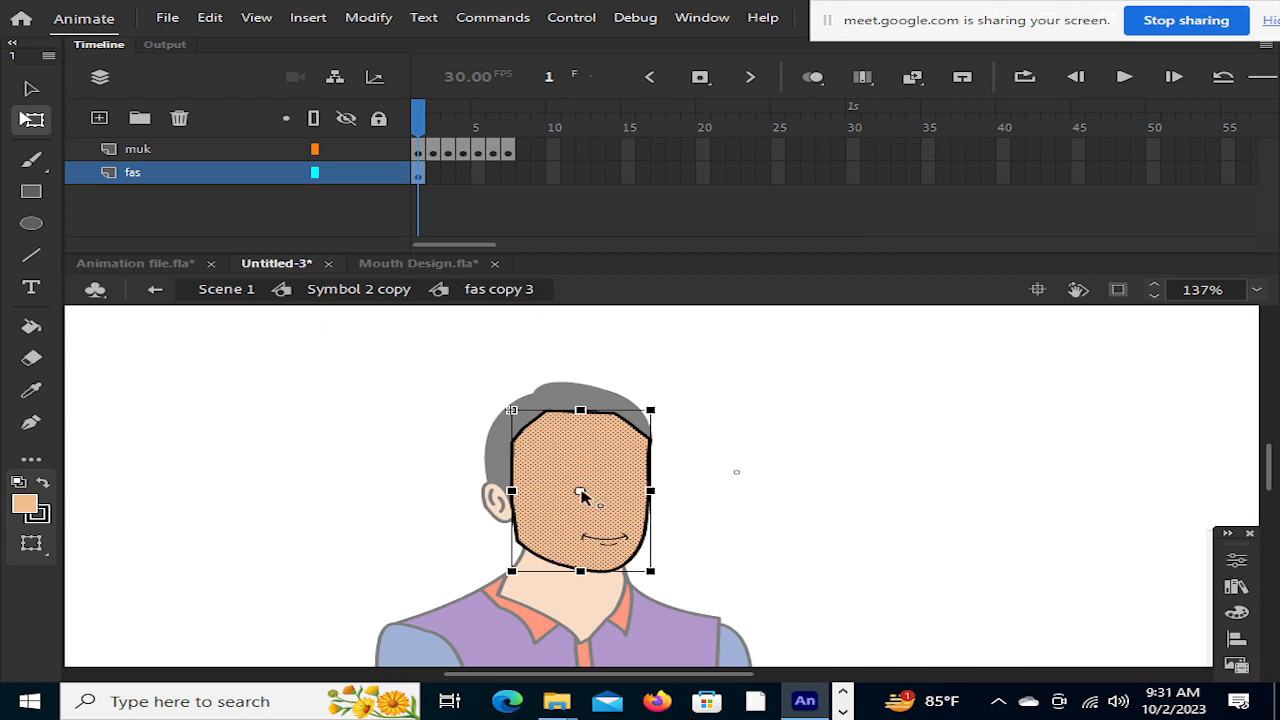
left_click_drag(580, 493, 578, 412)
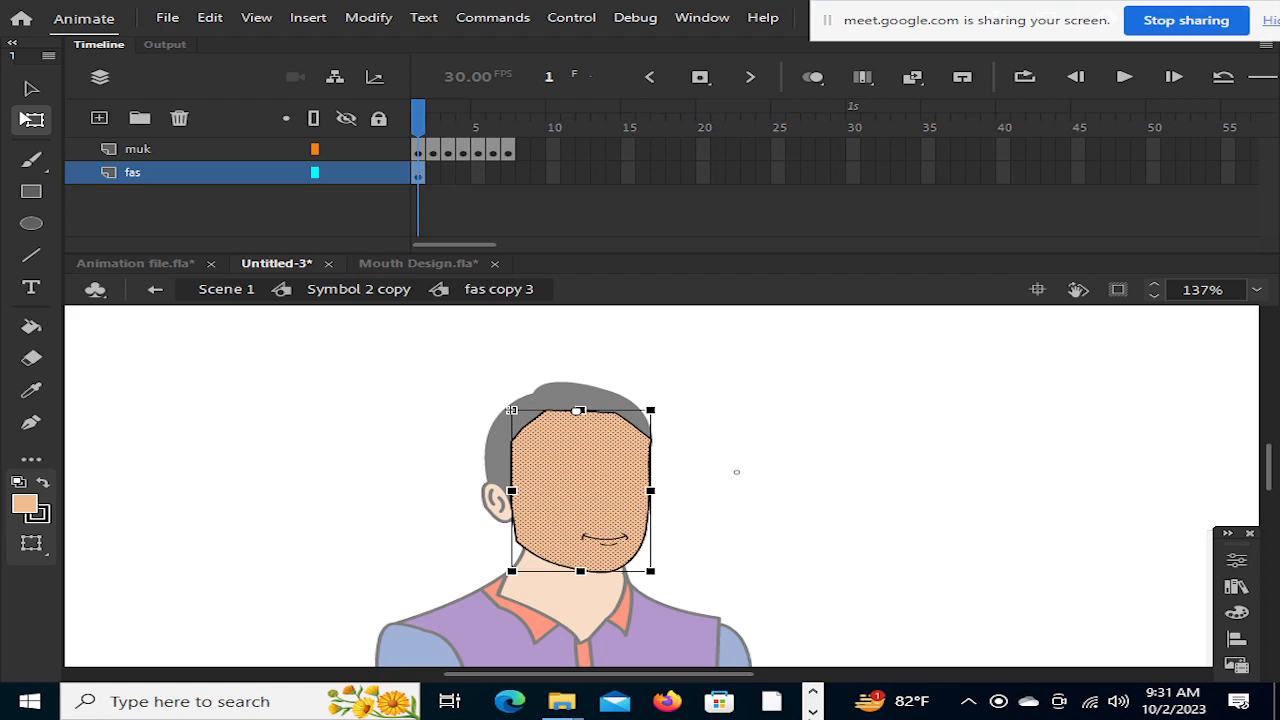
left_click(813, 711)
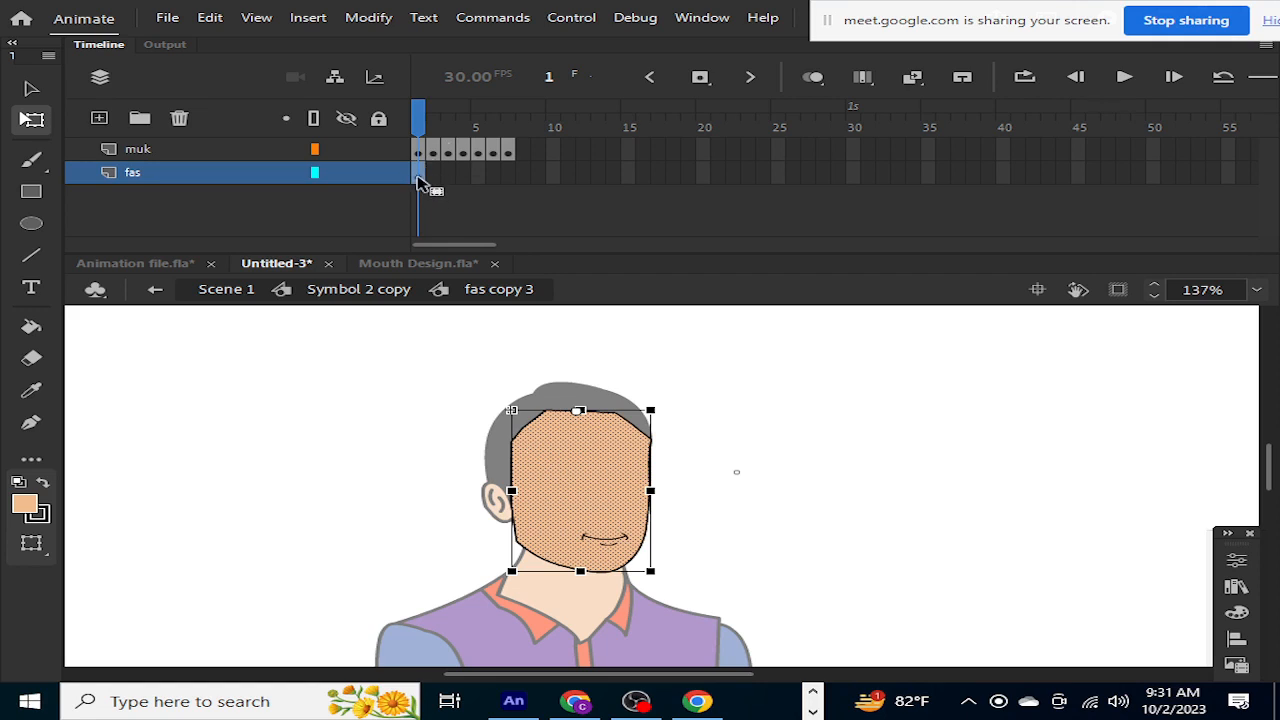
Add a keyframe at frame 2 of the fas layer, stretch the face's chin slightly down from a top-edge pivot, and return to frame 1
left_click_drag(420, 183, 433, 184)
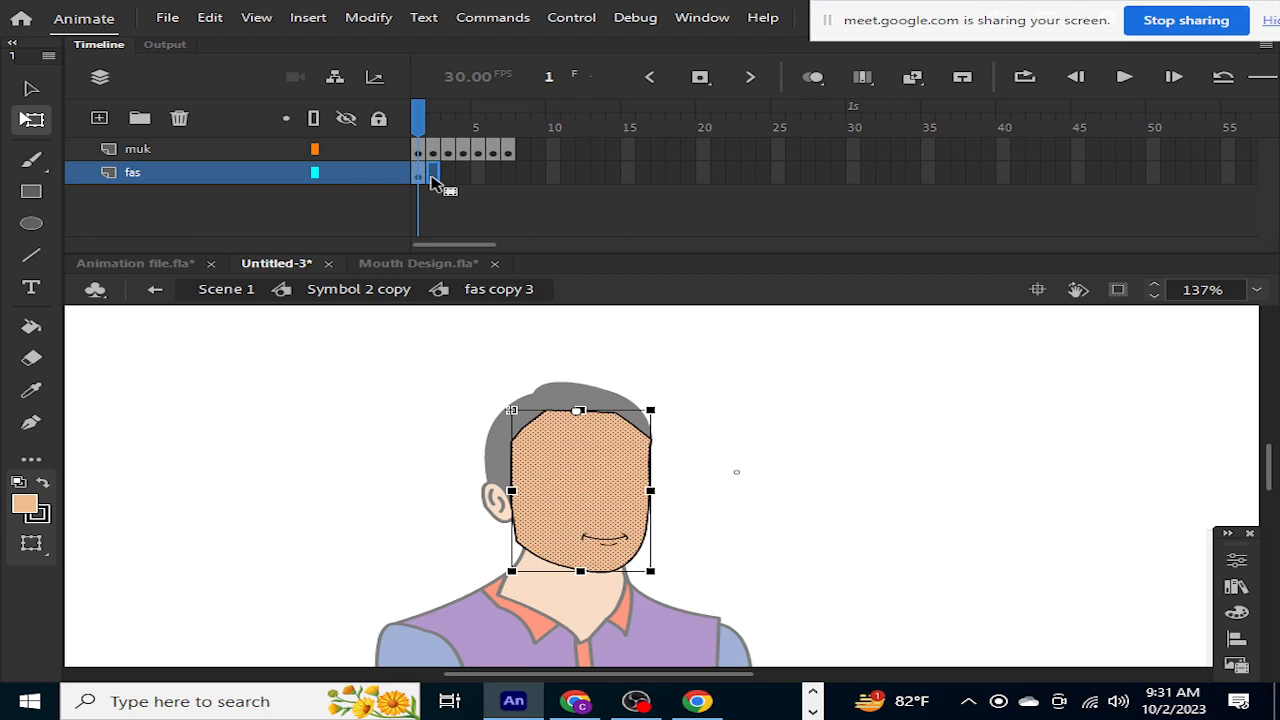
left_click(432, 178)
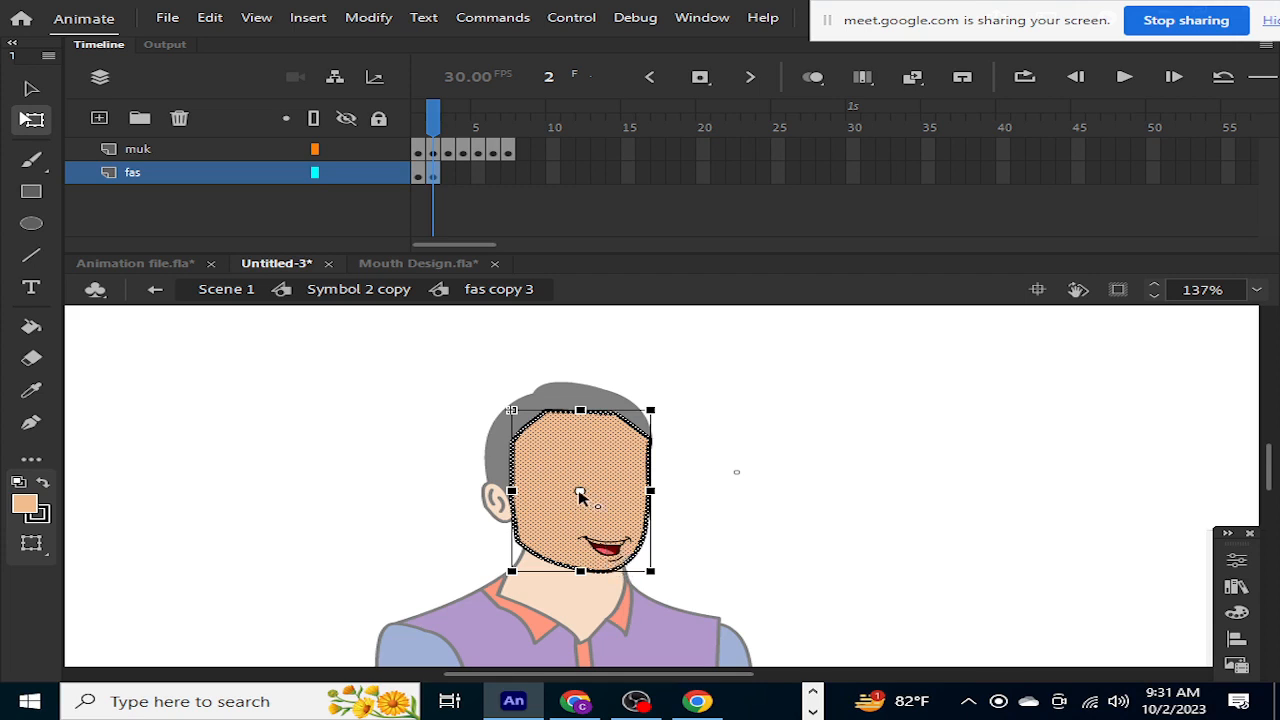
left_click_drag(580, 493, 582, 410)
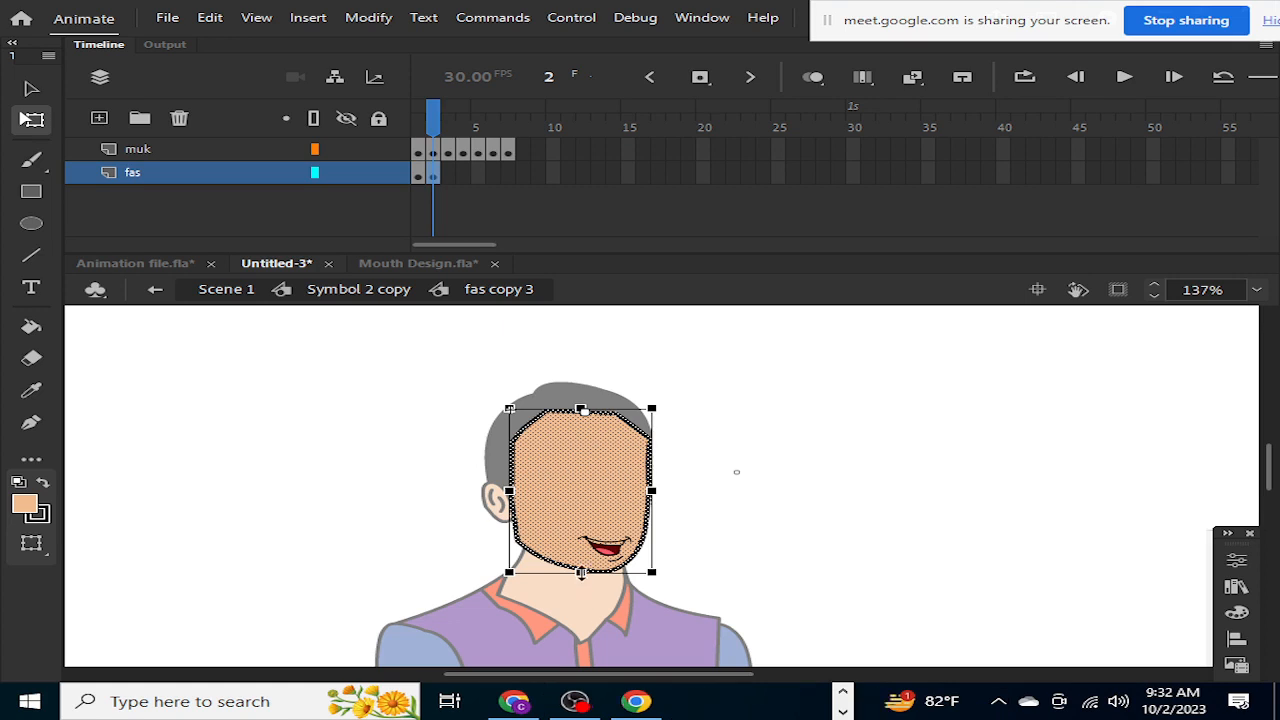
left_click_drag(581, 572, 581, 582)
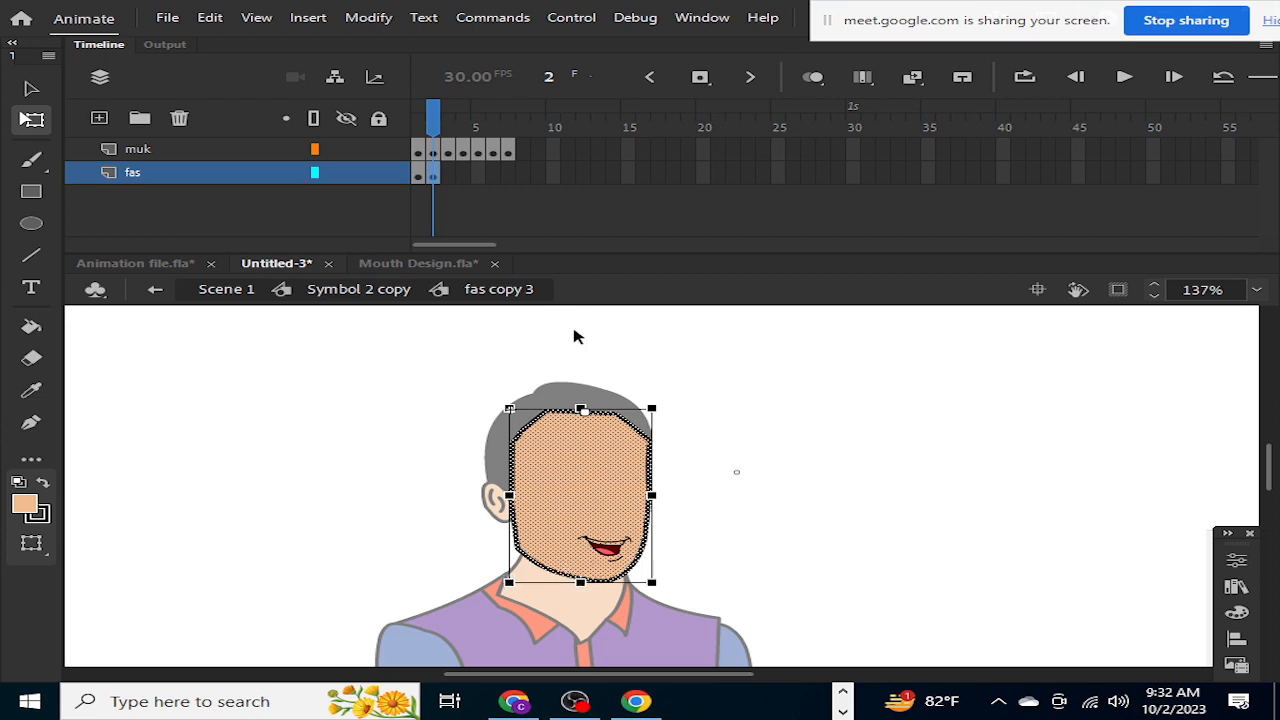
left_click(418, 176)
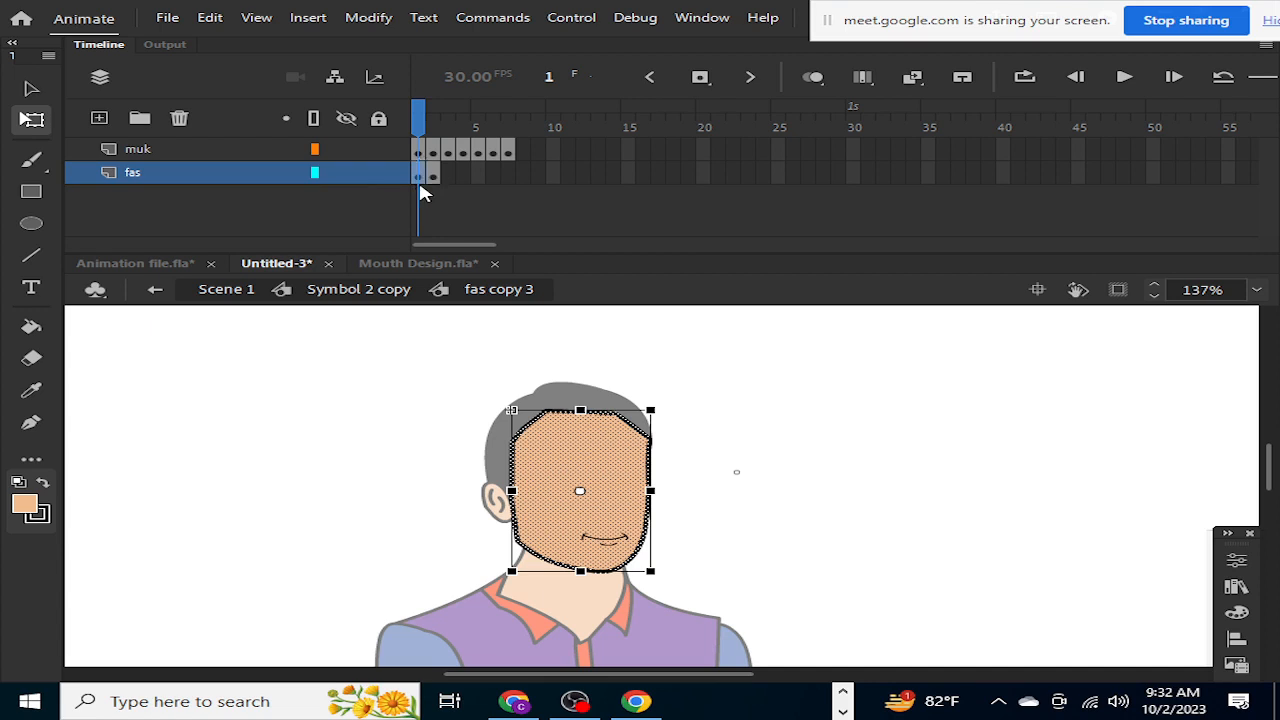
Copy the first fas keyframe to frame 3, move the face's transformation point to its top edge and stretch the chin slightly down
key("alt")
left_click_drag(419, 177, 456, 188)
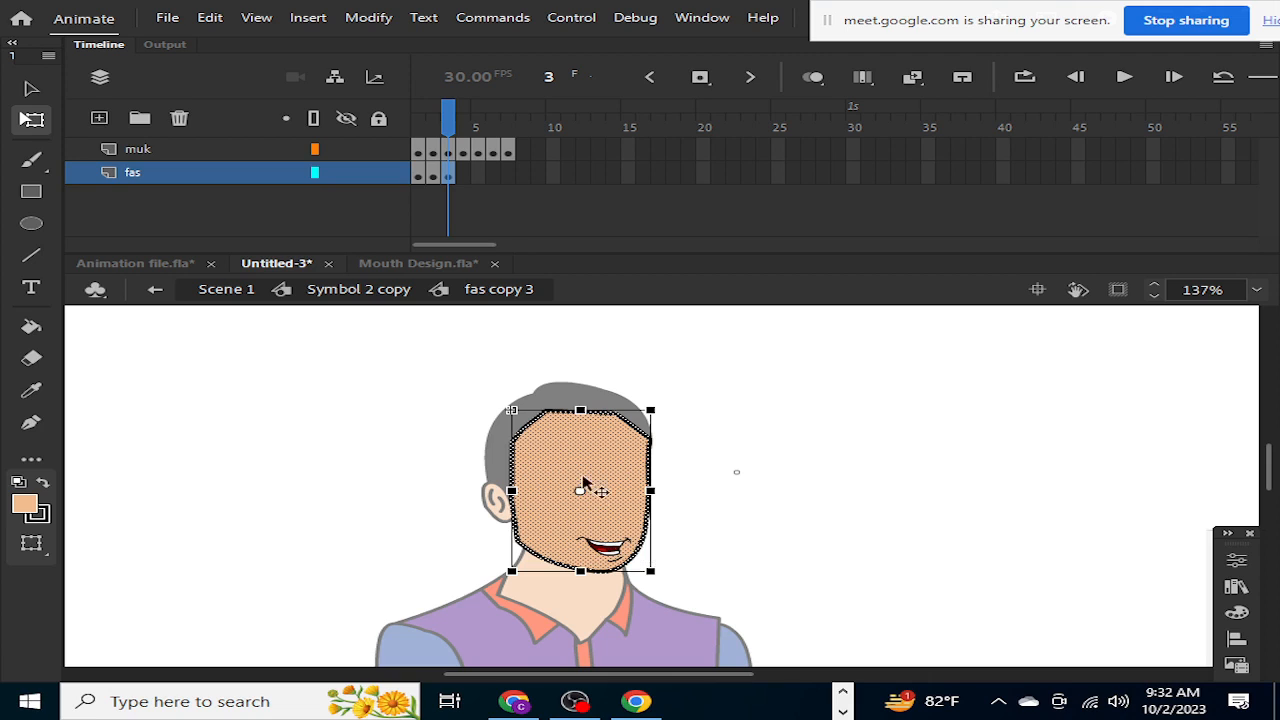
left_click_drag(580, 495, 581, 452)
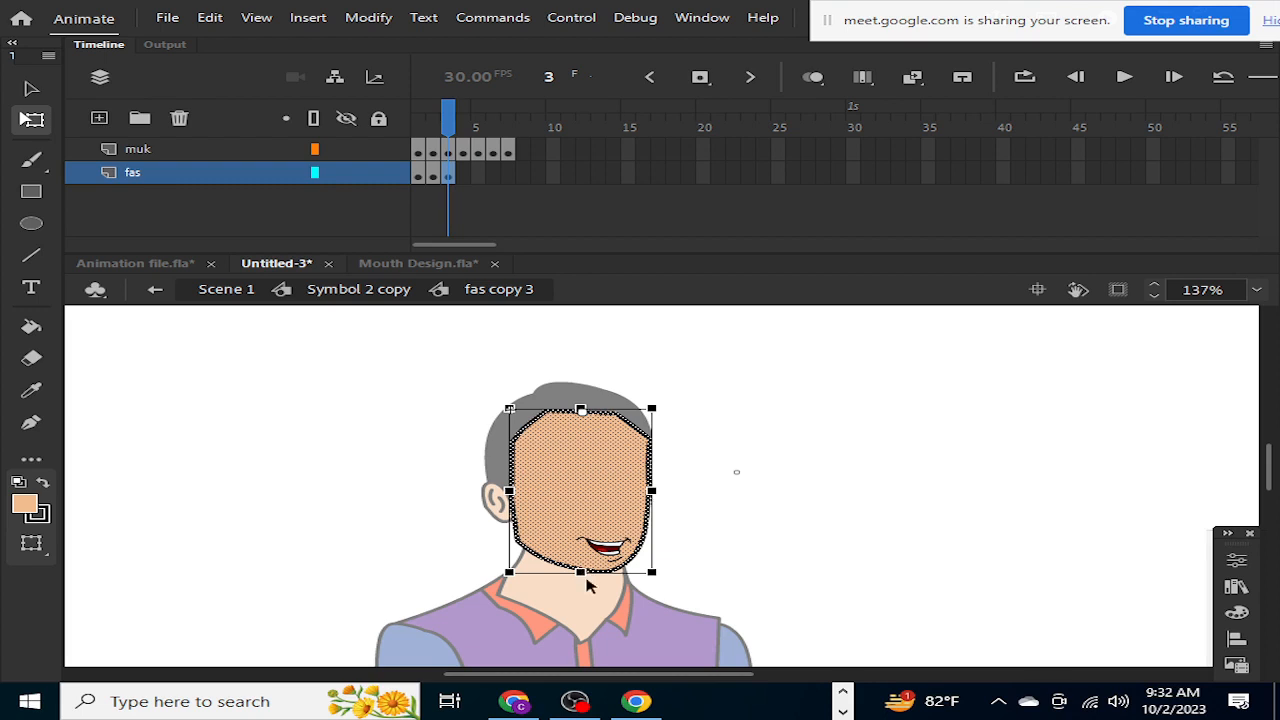
left_click_drag(581, 574, 591, 584)
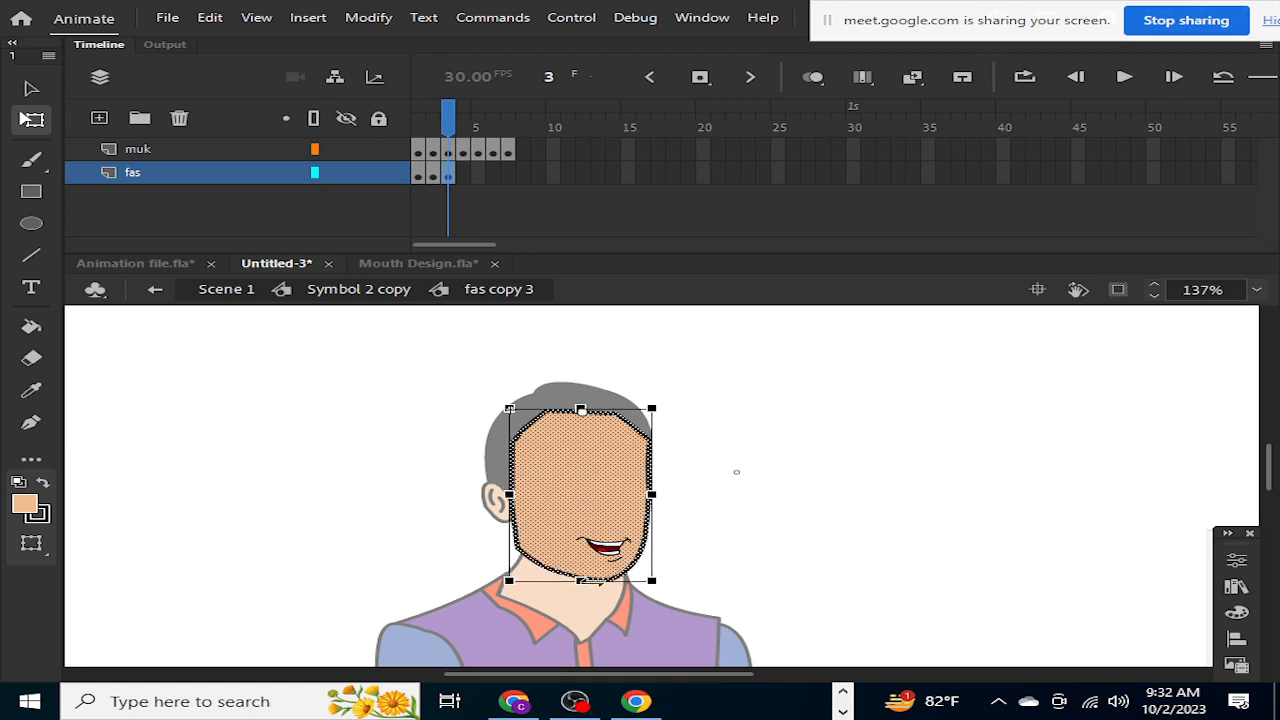
Copy the first fas keyframe to frame 4 and stretch the face's chin slightly down from a top-edge pivot
left_click(418, 176)
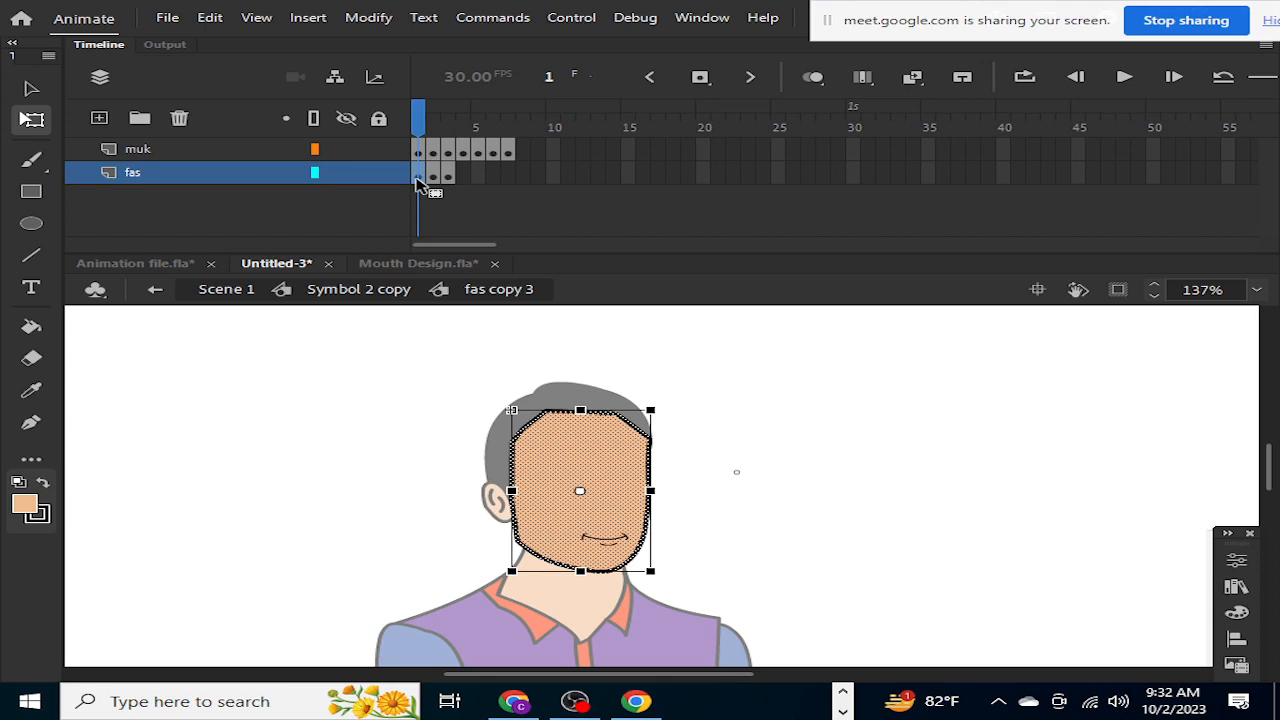
left_click_drag(418, 182, 462, 176)
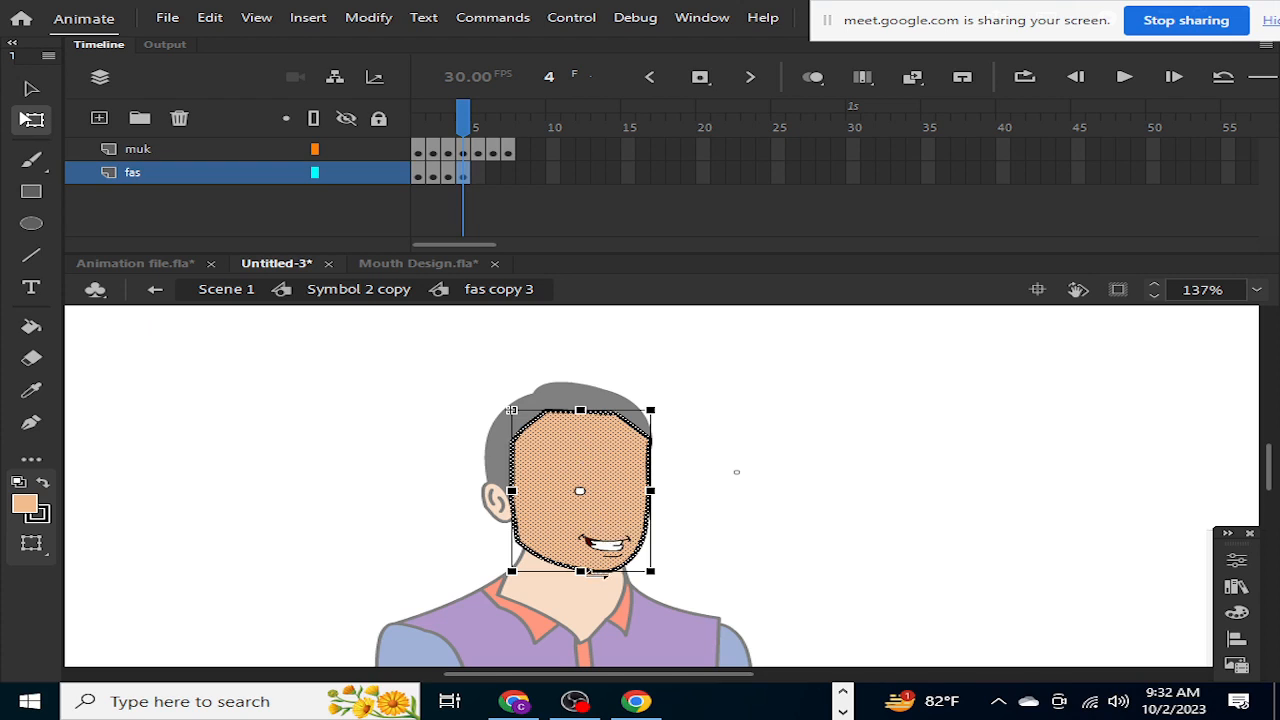
left_click_drag(579, 491, 573, 411)
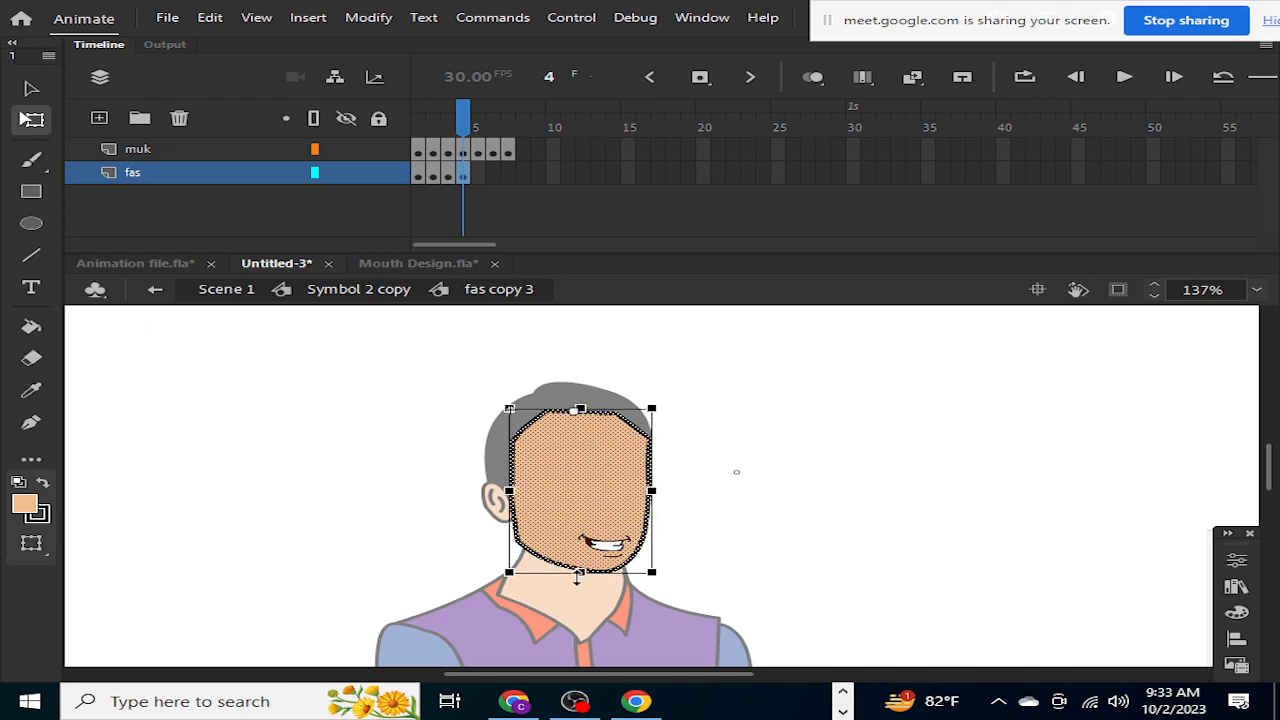
left_click_drag(577, 585, 577, 591)
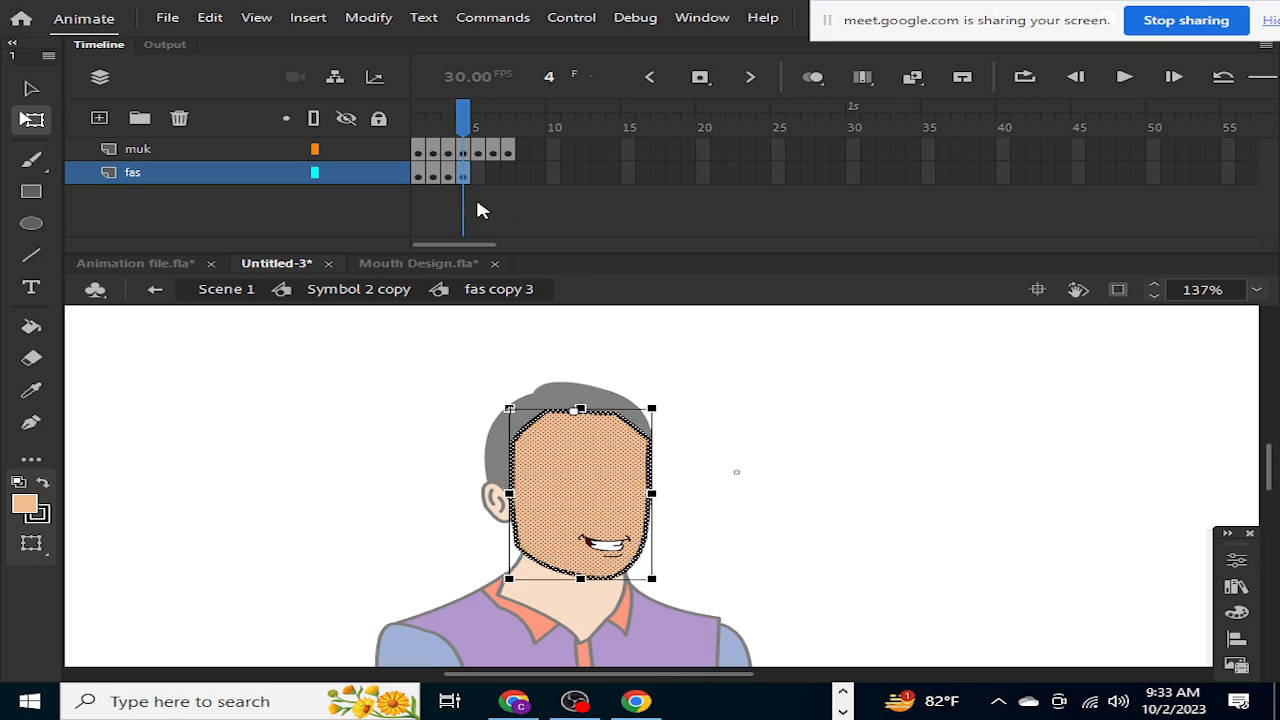
Copy the first fas keyframe to frame 5 and lower the chin a little for the round mouth, pivoting at the top edge
left_click(418, 178)
left_click_drag(418, 182, 486, 181)
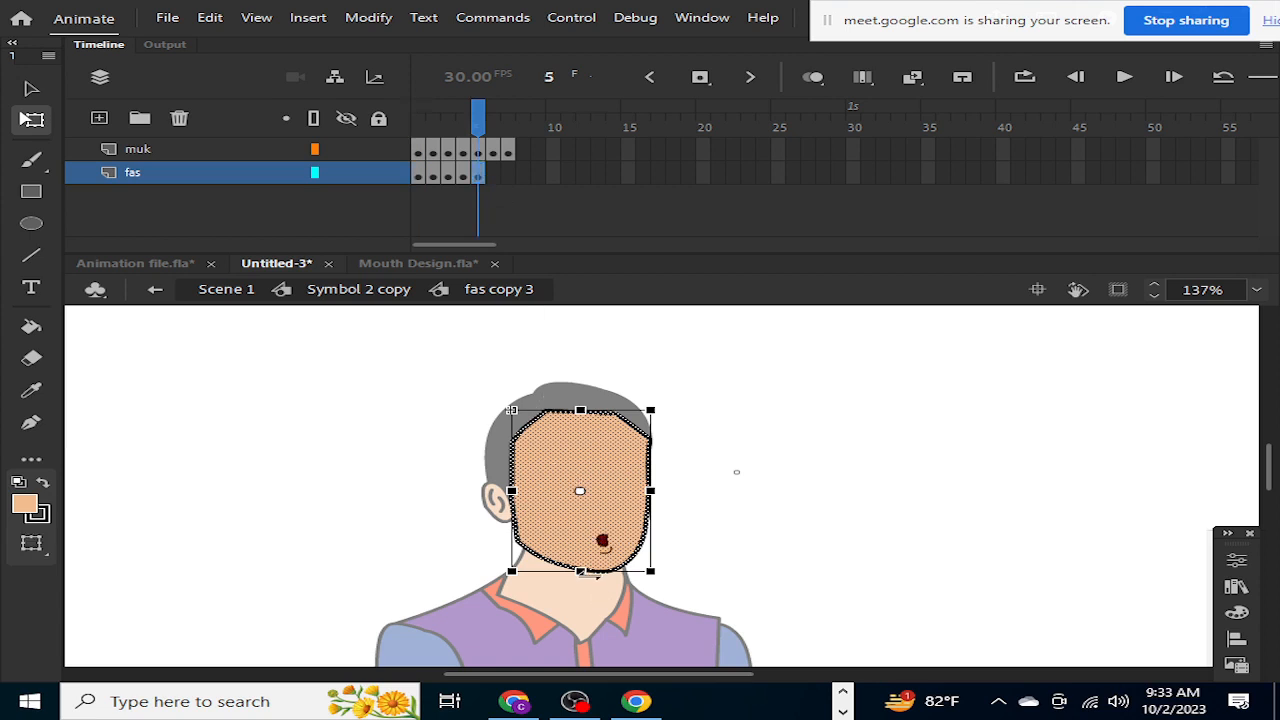
left_click_drag(581, 492, 581, 410)
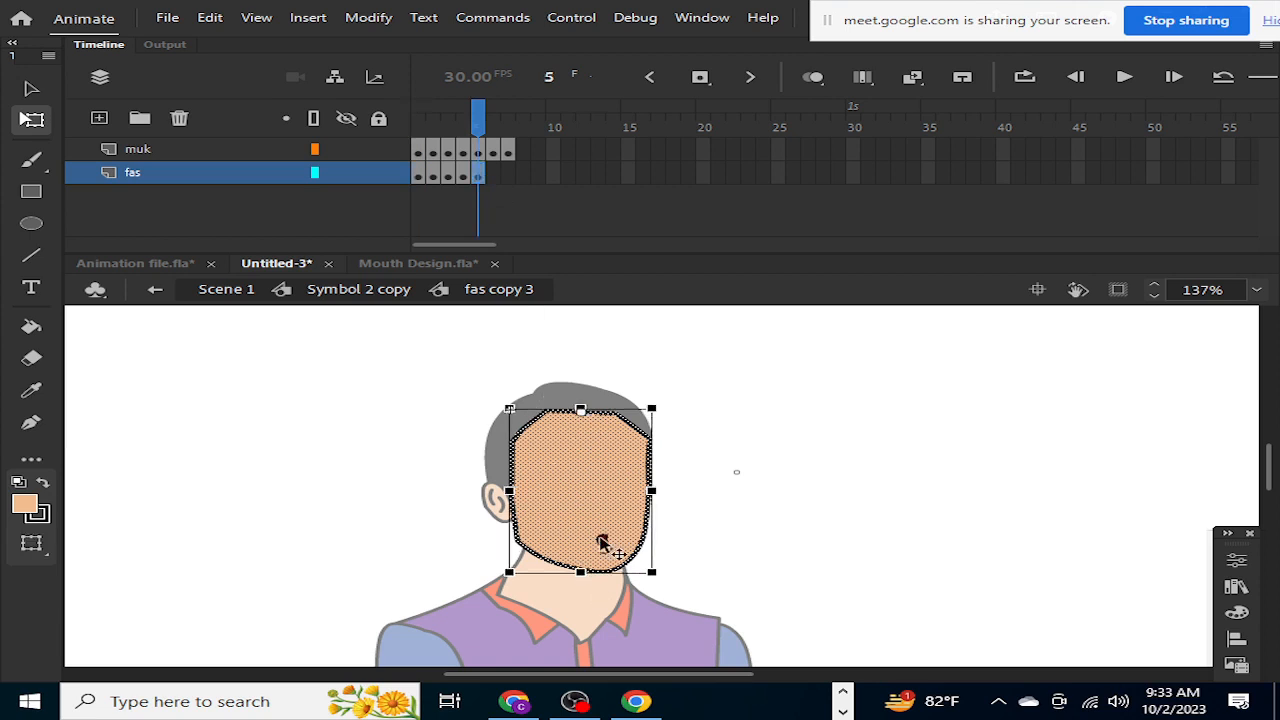
left_click_drag(581, 576, 582, 580)
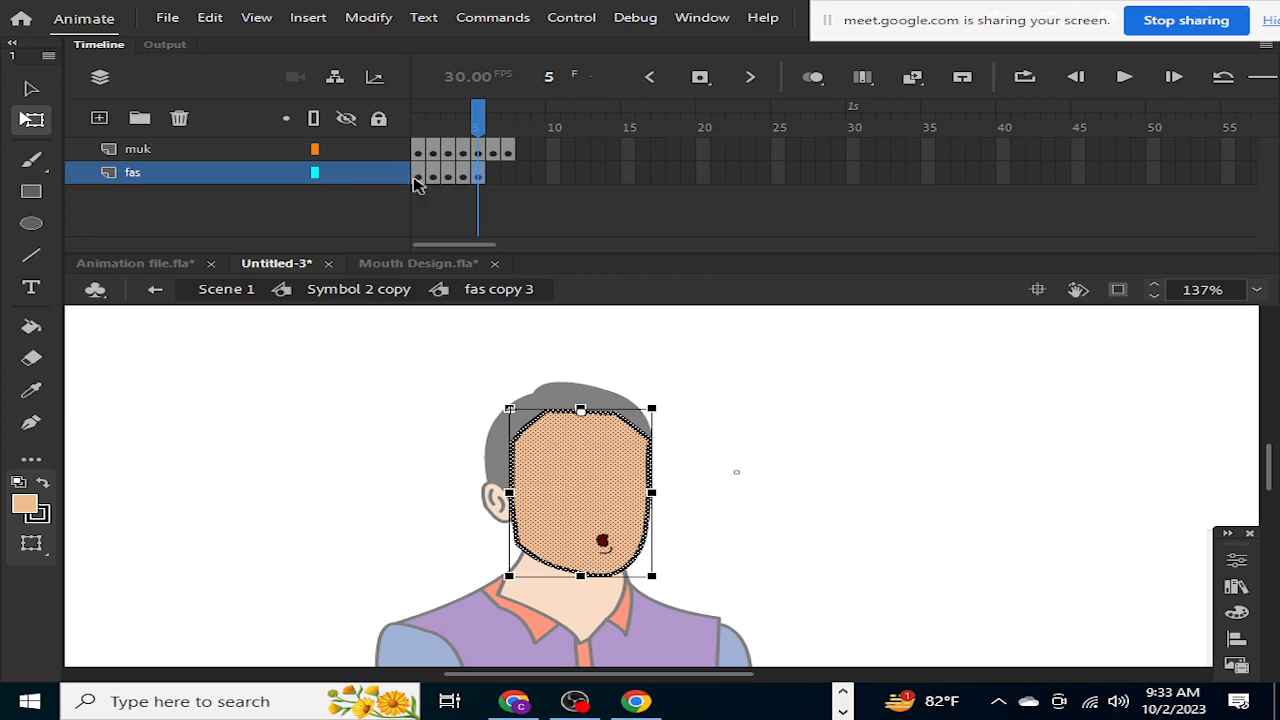
Copy the first fas keyframe to frame 6 and stretch the chin down for the open mouth from a top-edge pivot
left_click(418, 176)
left_click_drag(418, 188, 492, 177)
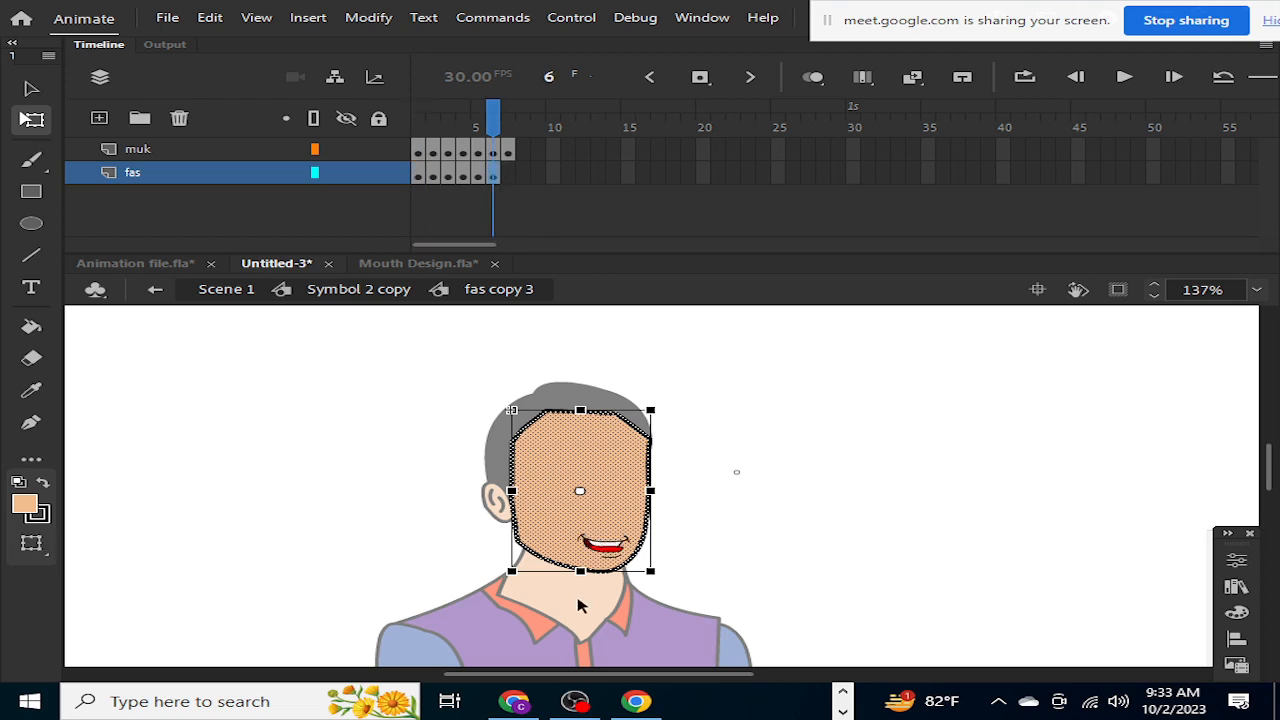
left_click_drag(581, 490, 584, 405)
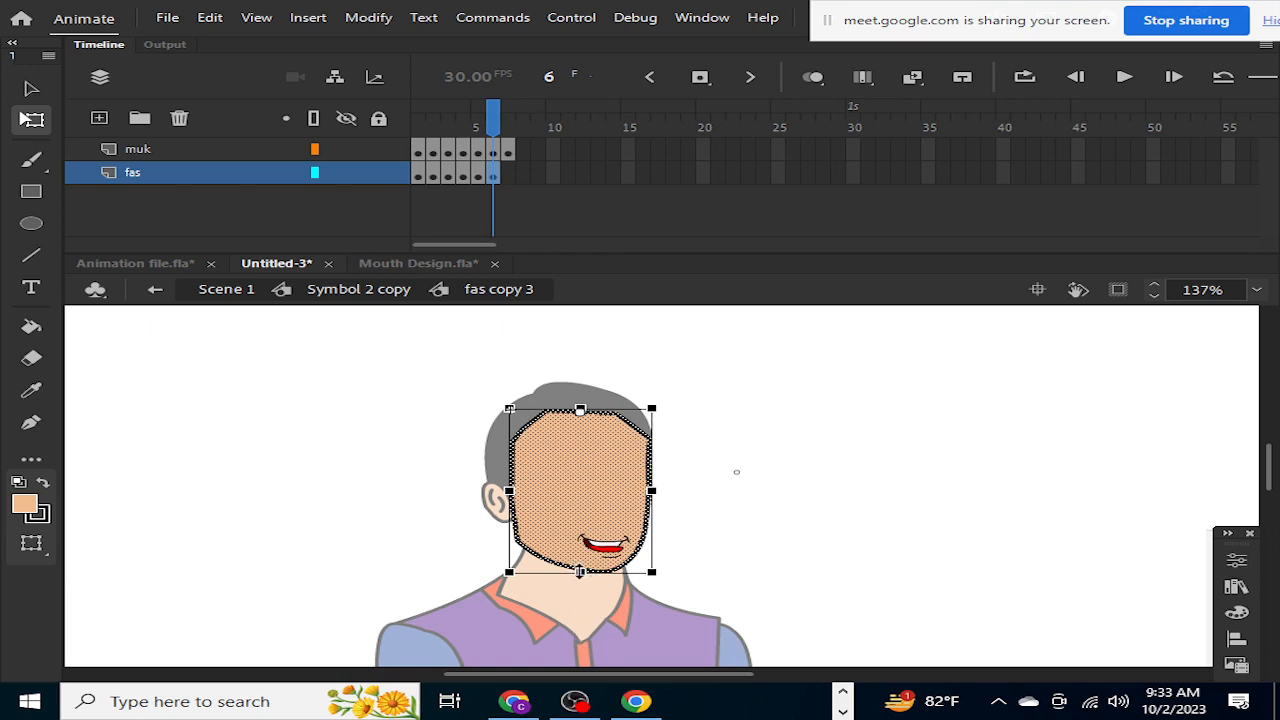
left_click_drag(579, 570, 580, 577)
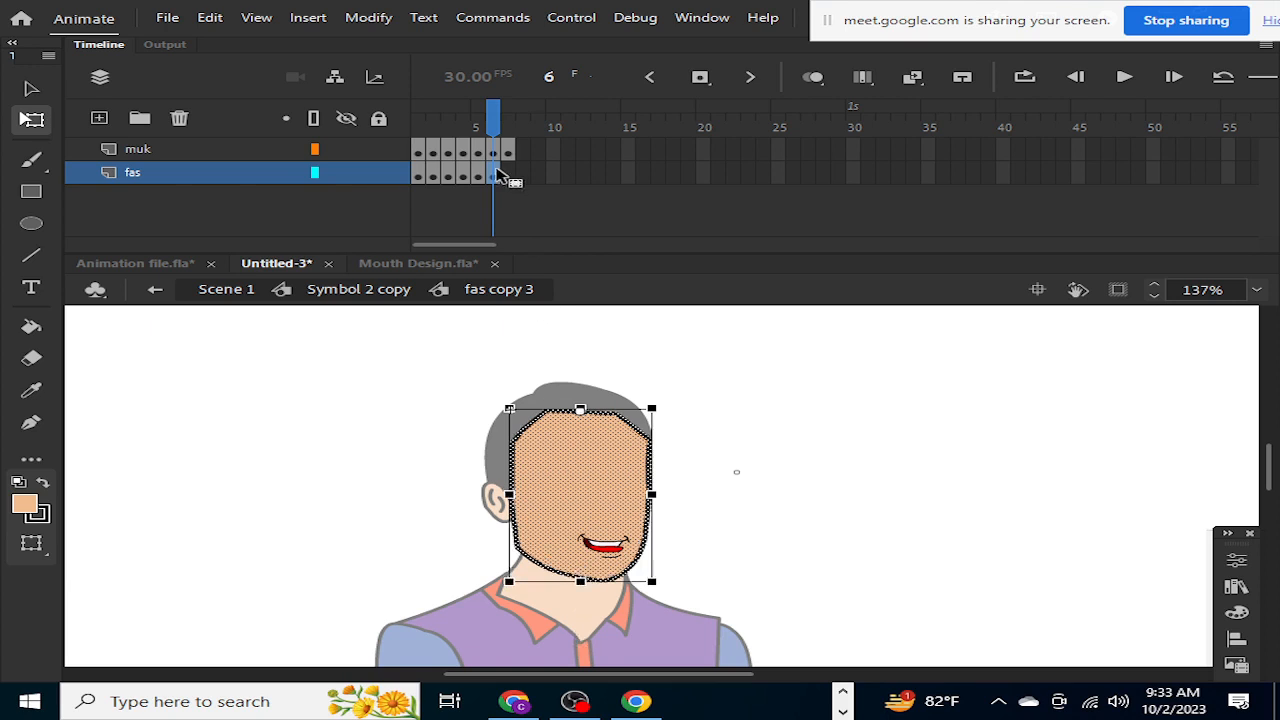
Copy the first fas keyframe to frame 7 and lower the chin a little for the lip-biting mouth from a top-edge pivot
left_click(421, 177)
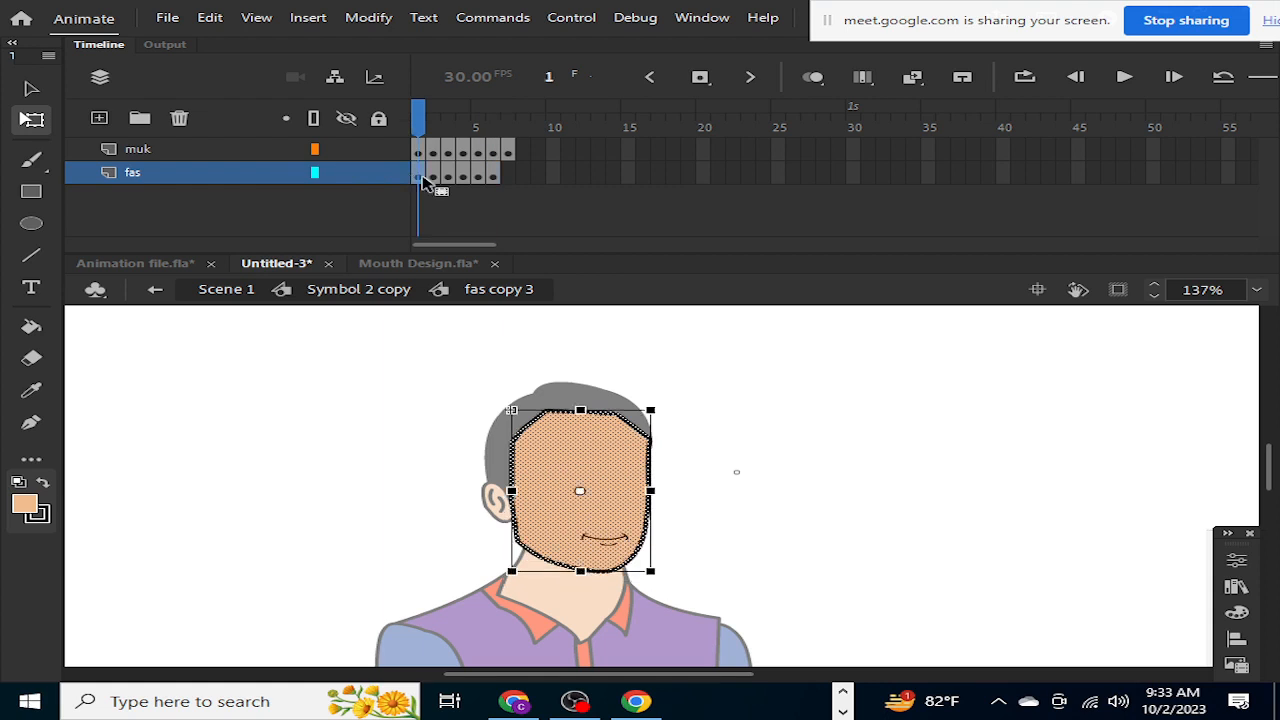
left_click_drag(421, 180, 505, 180)
left_click(507, 177)
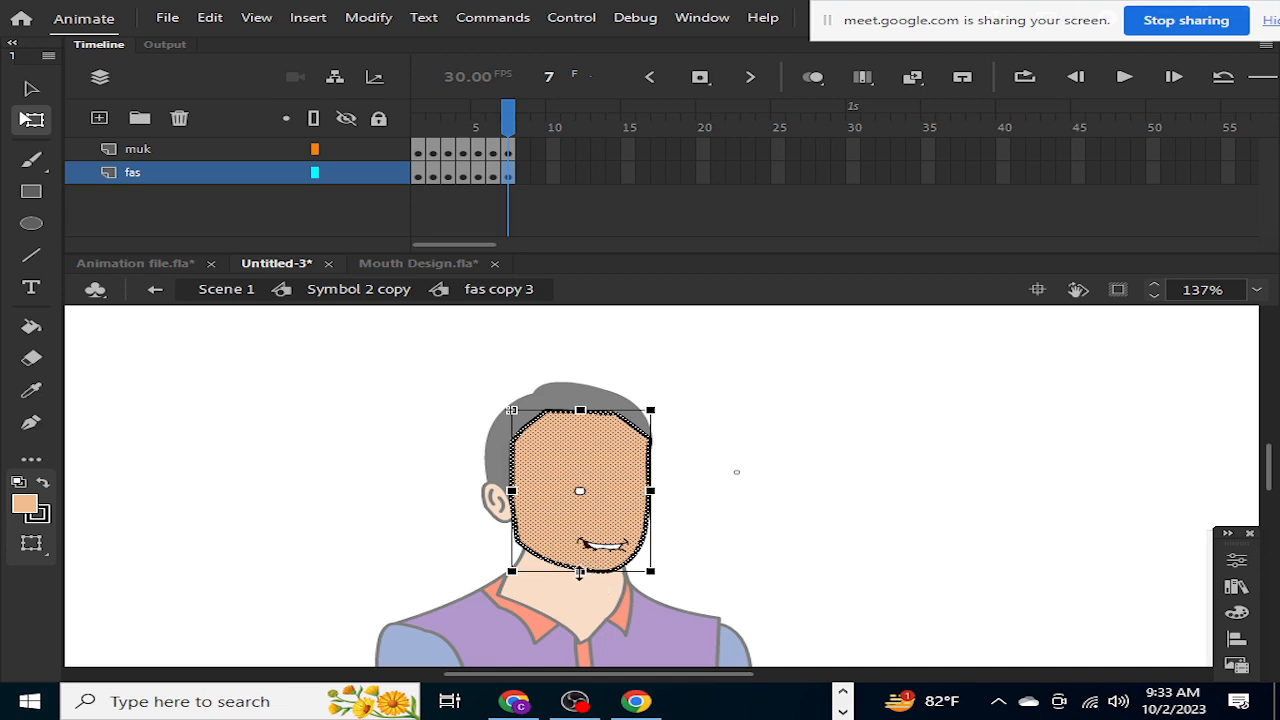
left_click_drag(581, 491, 579, 411)
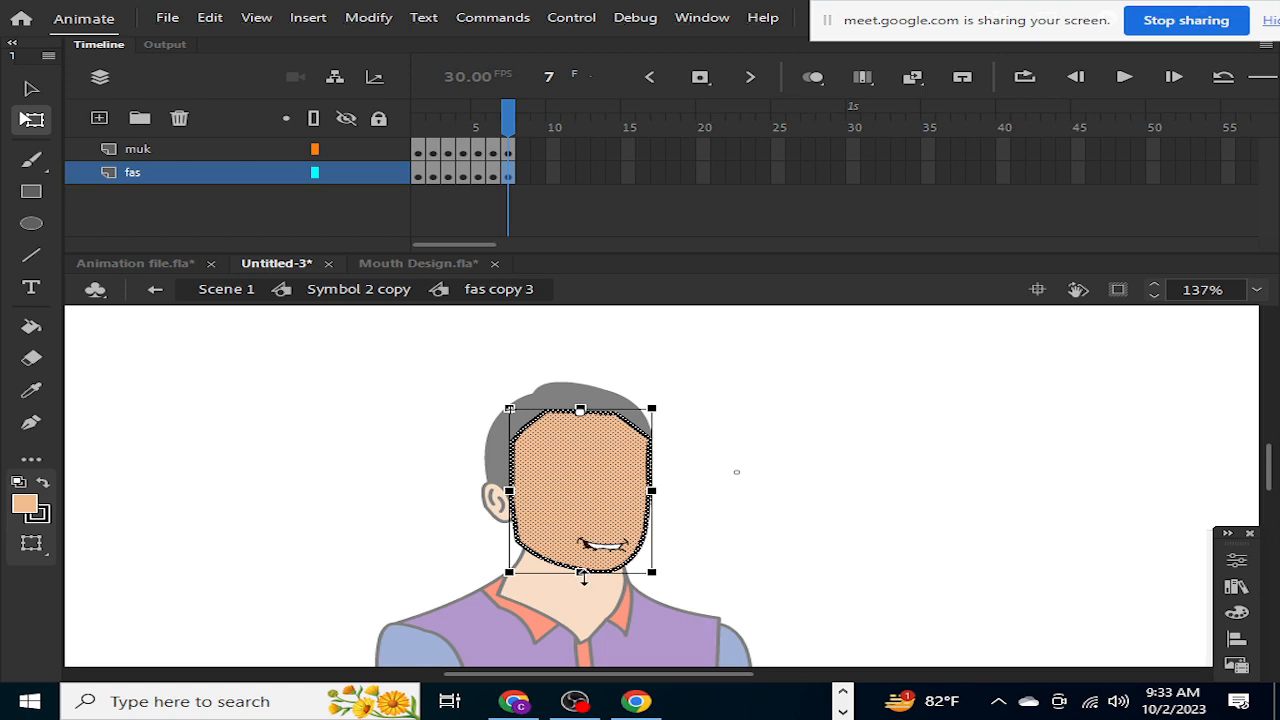
left_click_drag(583, 577, 583, 581)
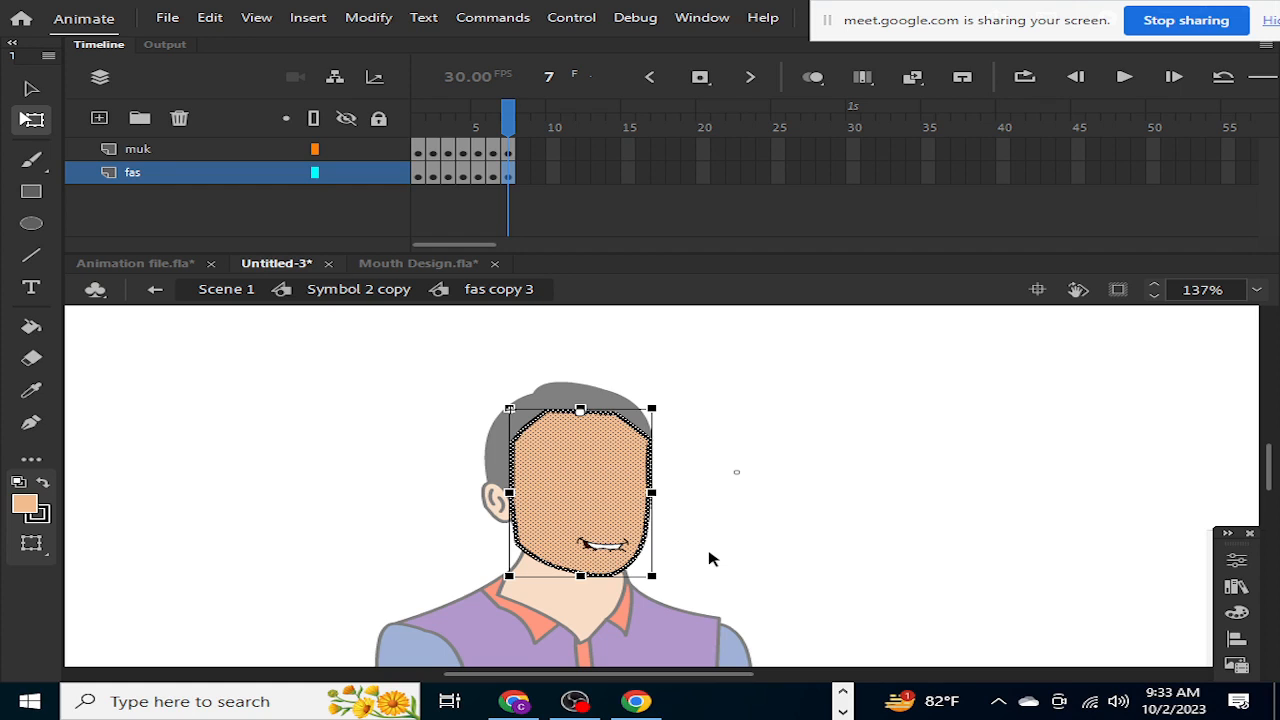
Preview the face symbol's frames back to frame 1, deselect the face and return to Scene 1
key("Return")
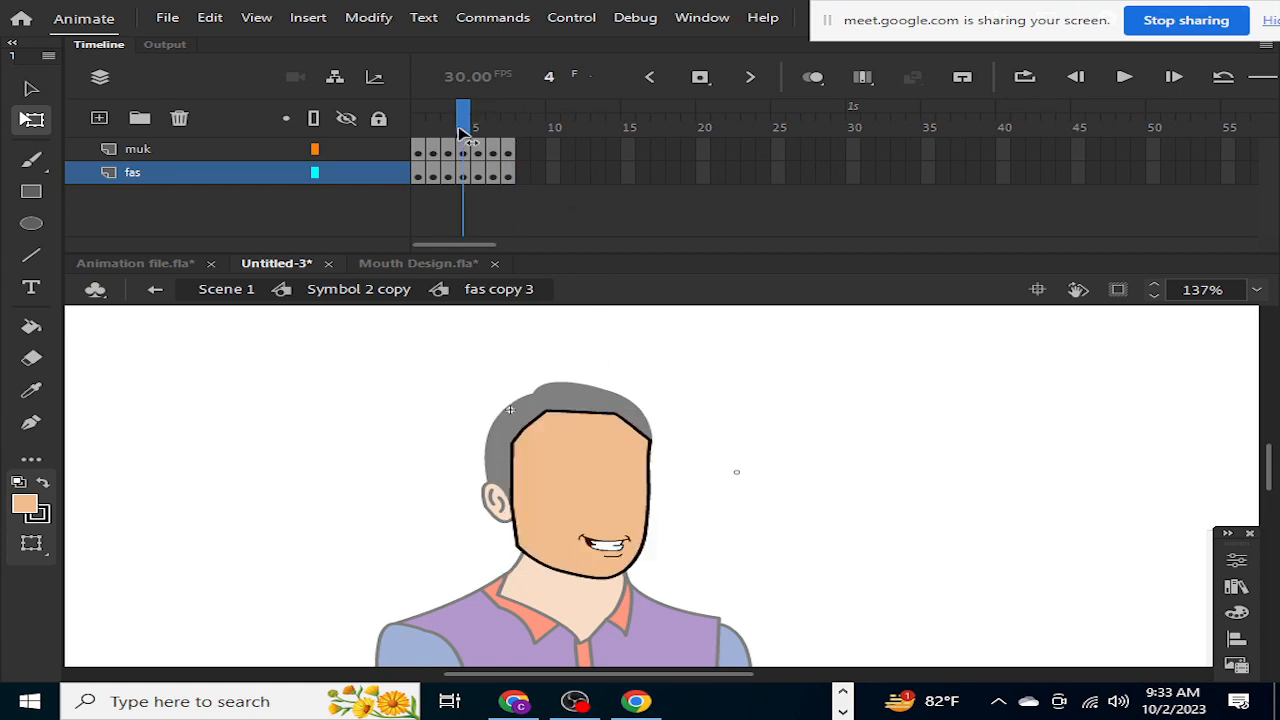
left_click_drag(510, 132, 400, 155)
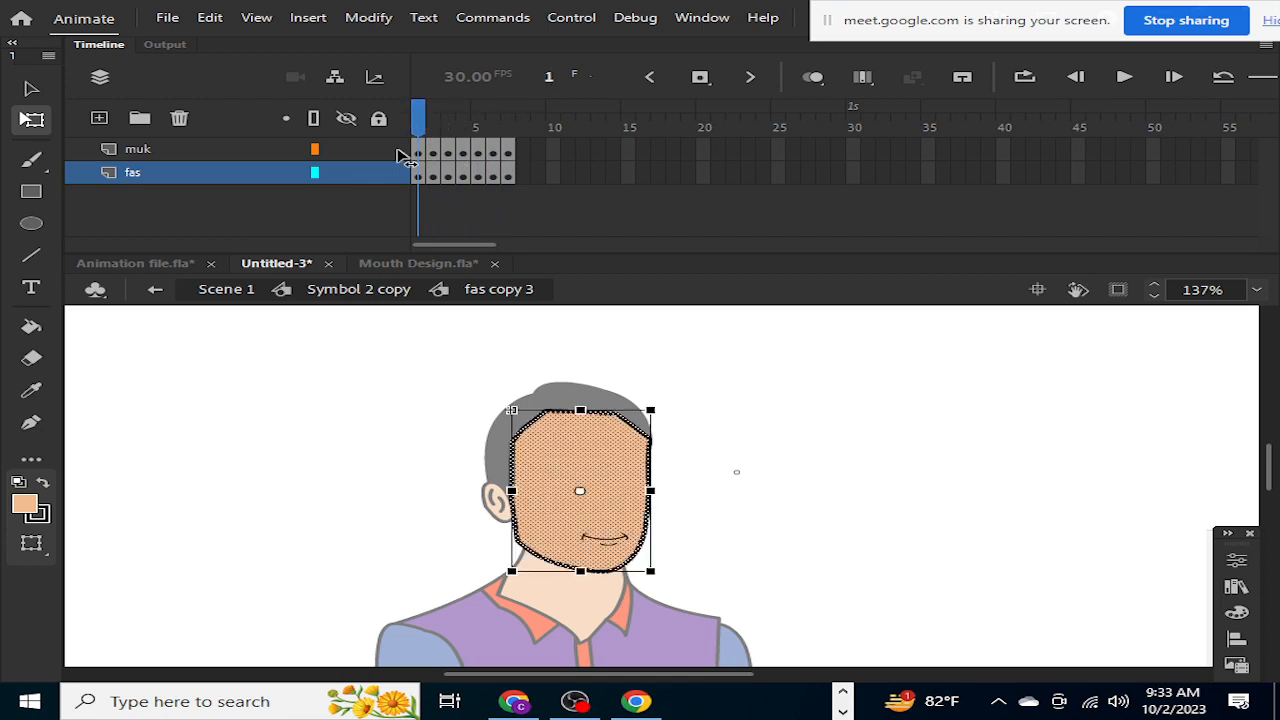
left_click(718, 421)
double_click(718, 421)
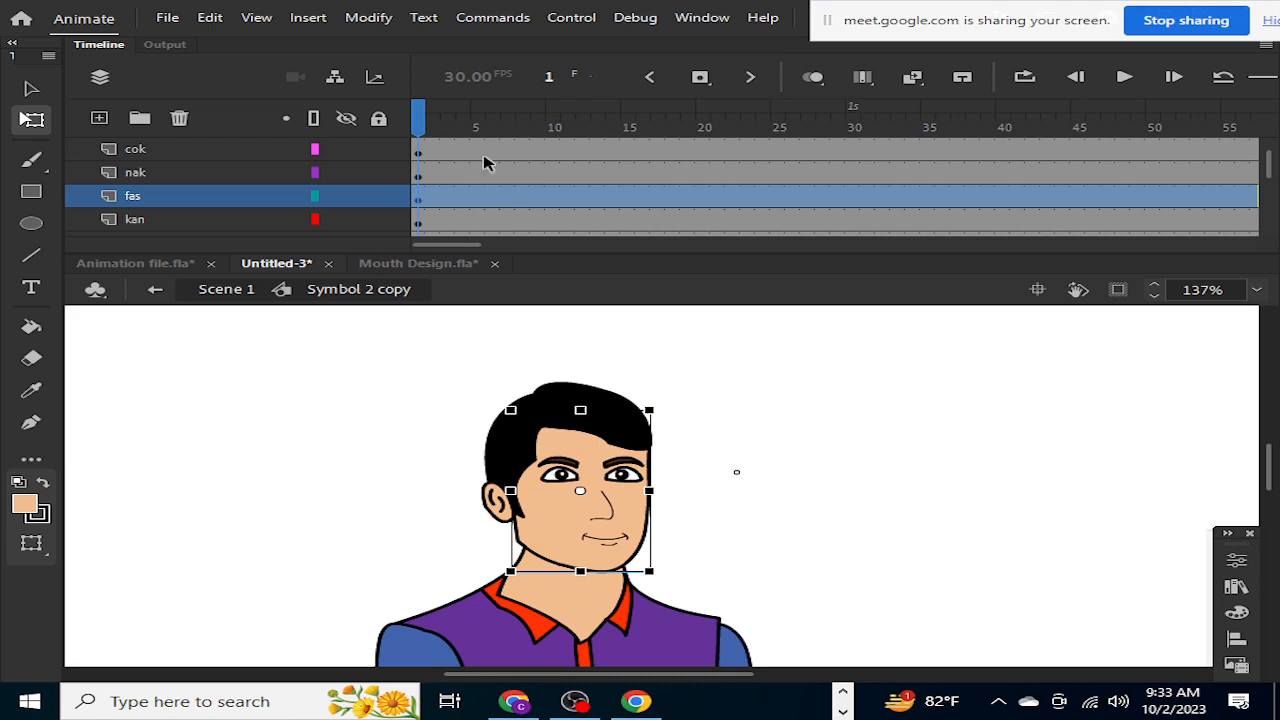
double_click(766, 484)
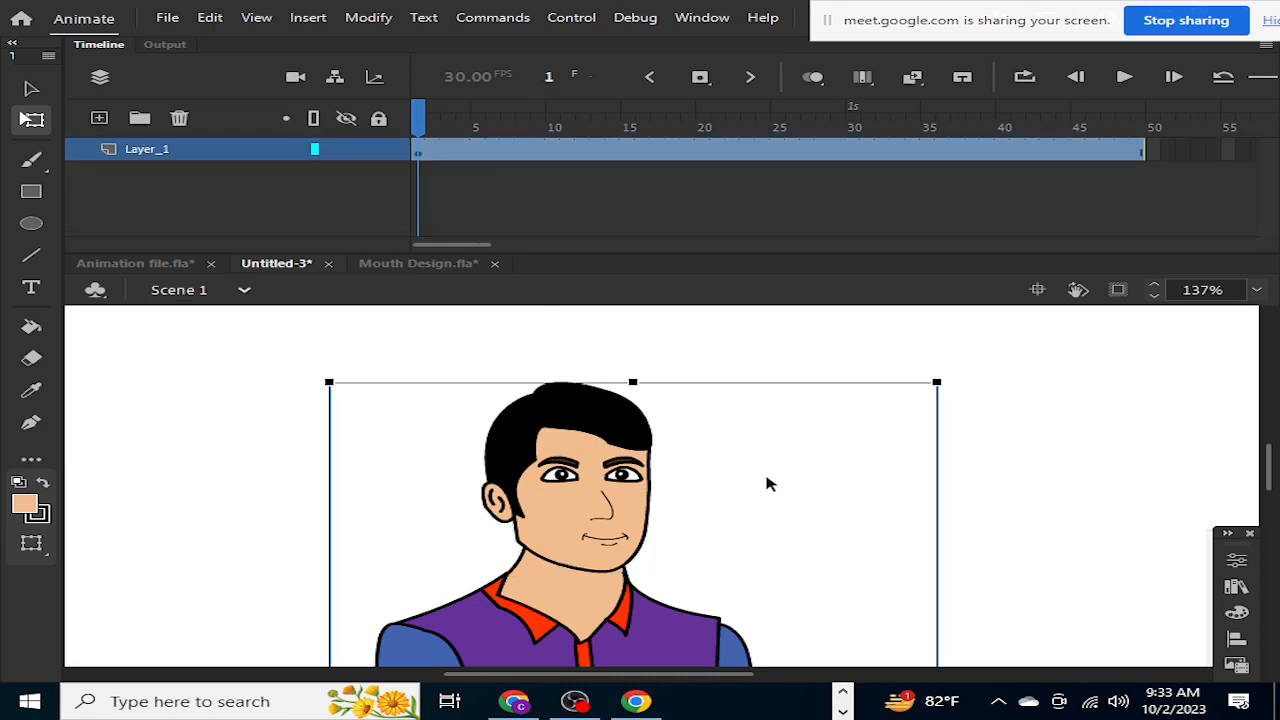
Scrub and play the Scene 1 timeline to check the character's talking animation
left_click(423, 128)
left_click_drag(423, 128, 591, 349)
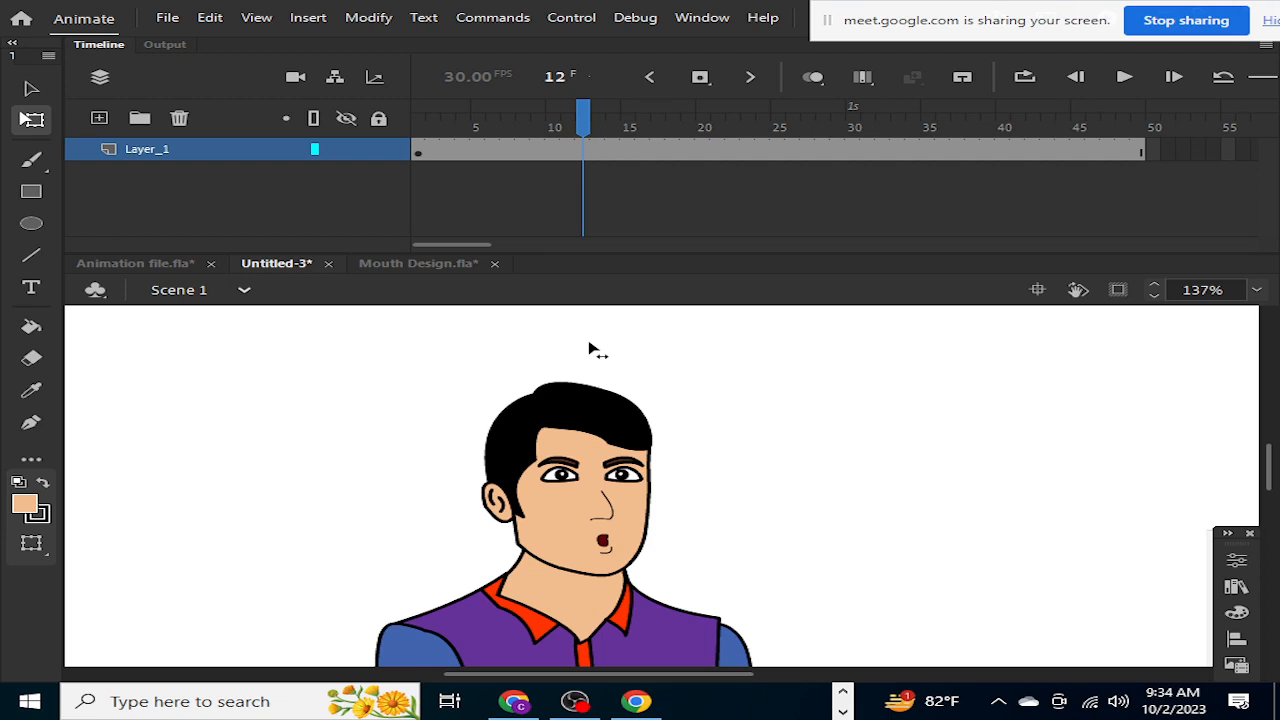
left_click_drag(591, 351, 552, 351)
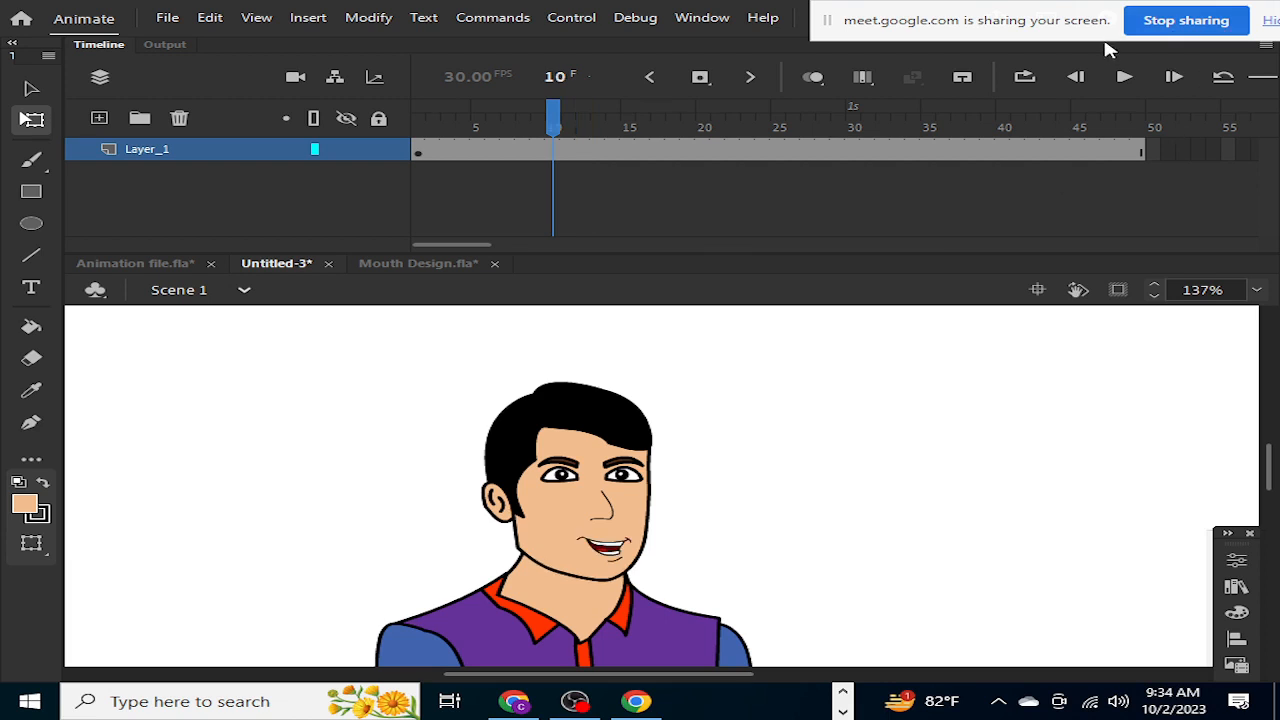
left_click(1122, 78)
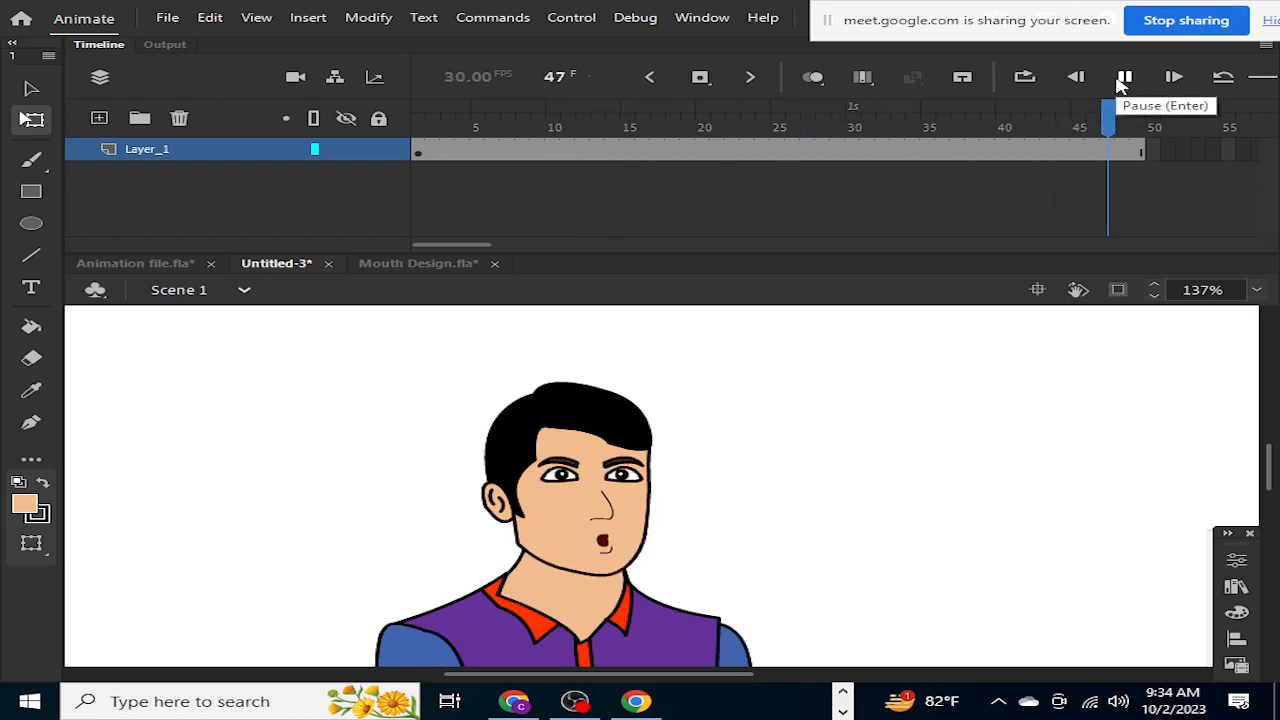
left_click(1122, 78)
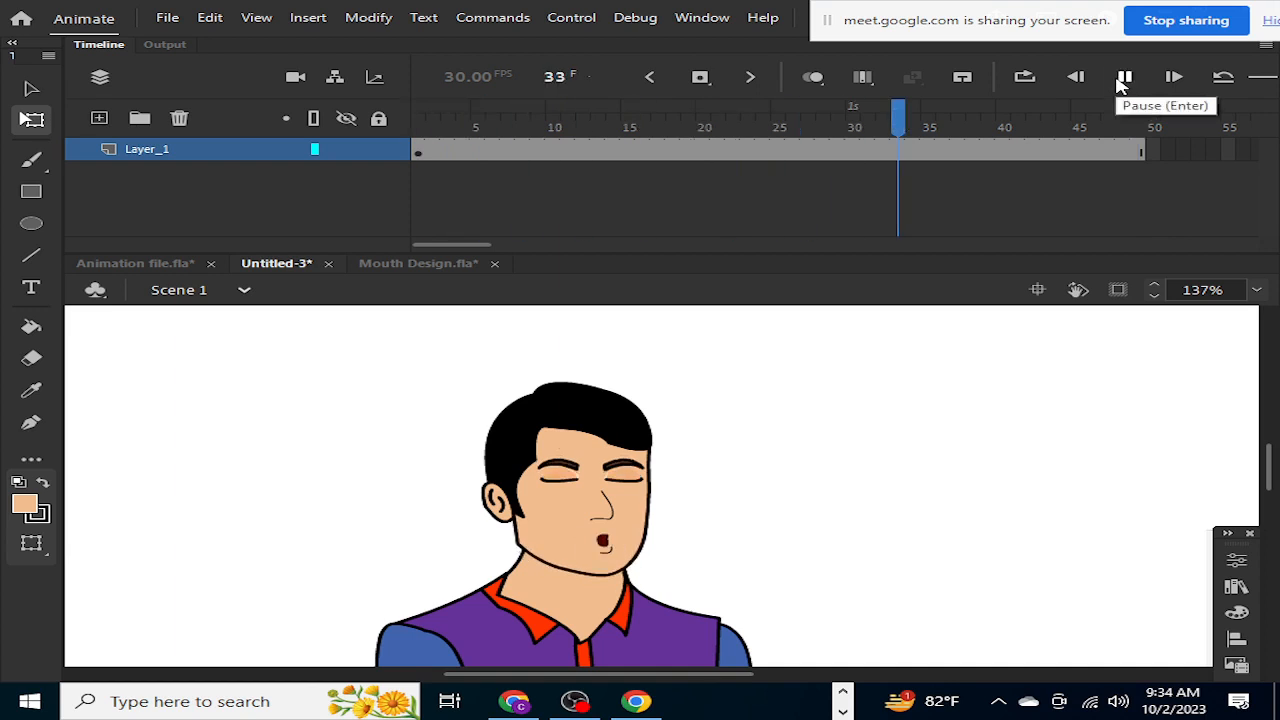
left_click(1122, 78)
left_click(1124, 78)
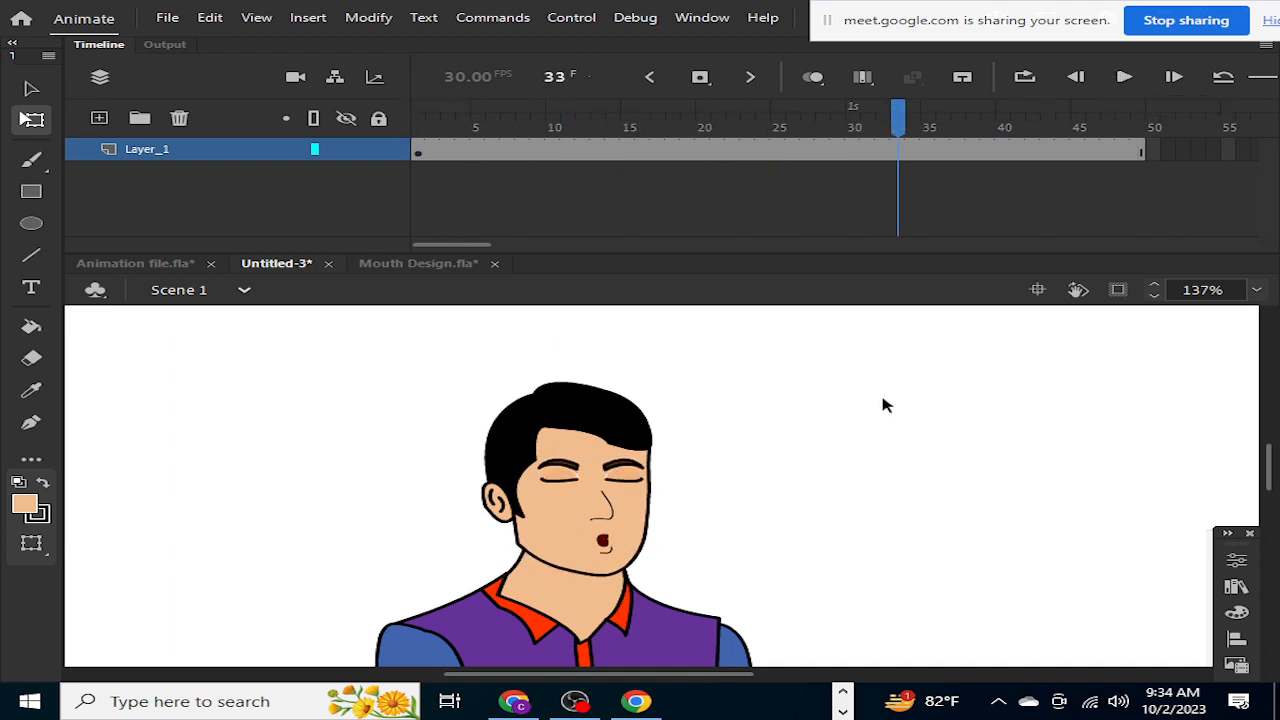
Reopen the face symbol and hold its first muk and fas keyframes for two extra frames
double_click(608, 548)
double_click(608, 548)
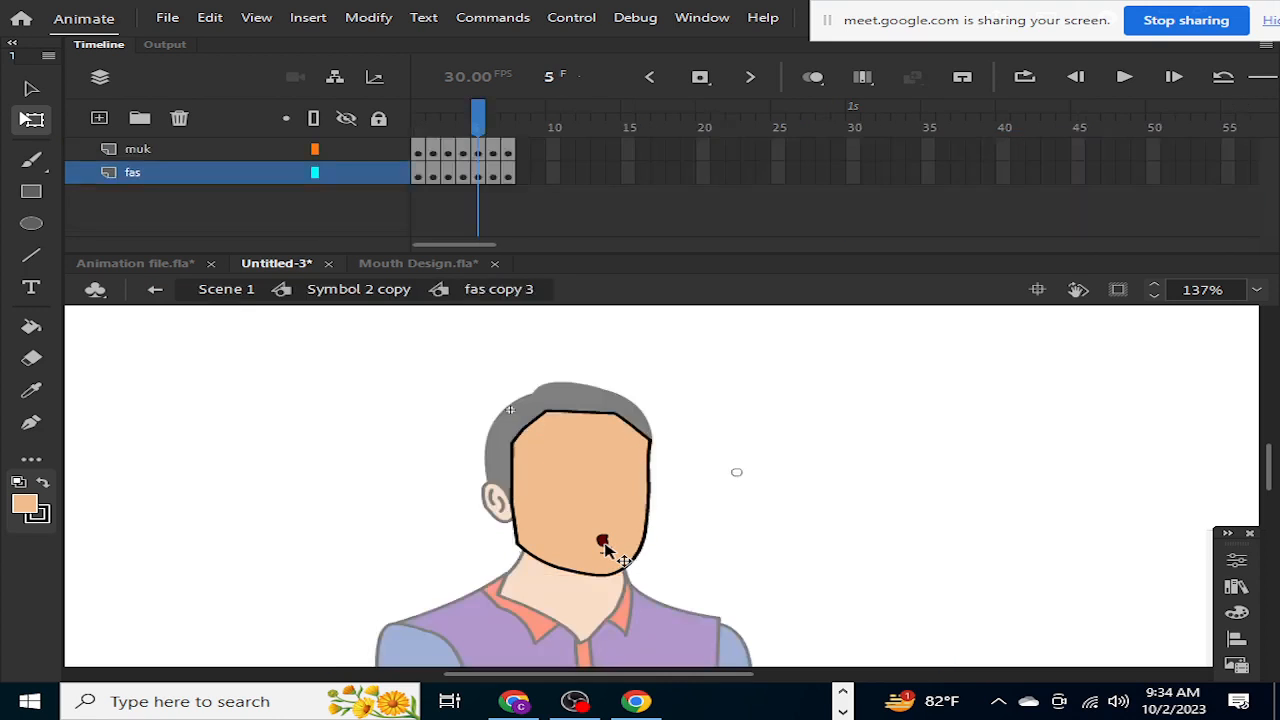
left_click(420, 135)
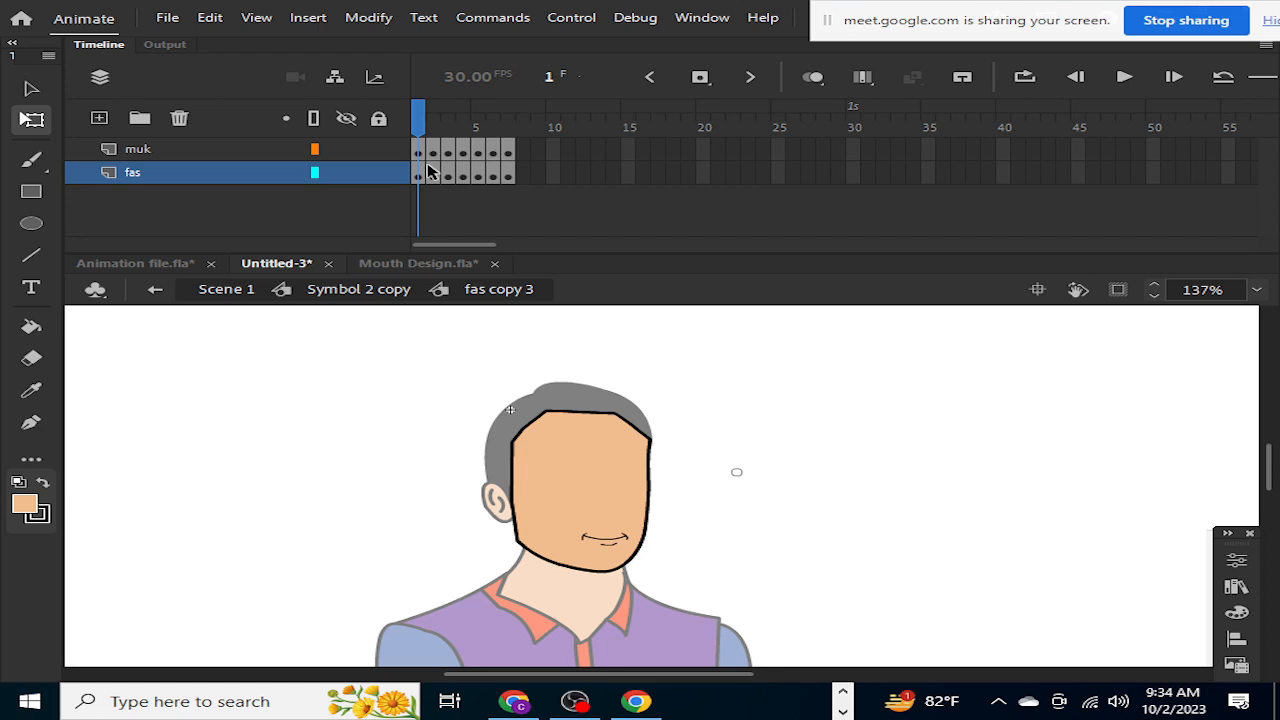
key("F5")
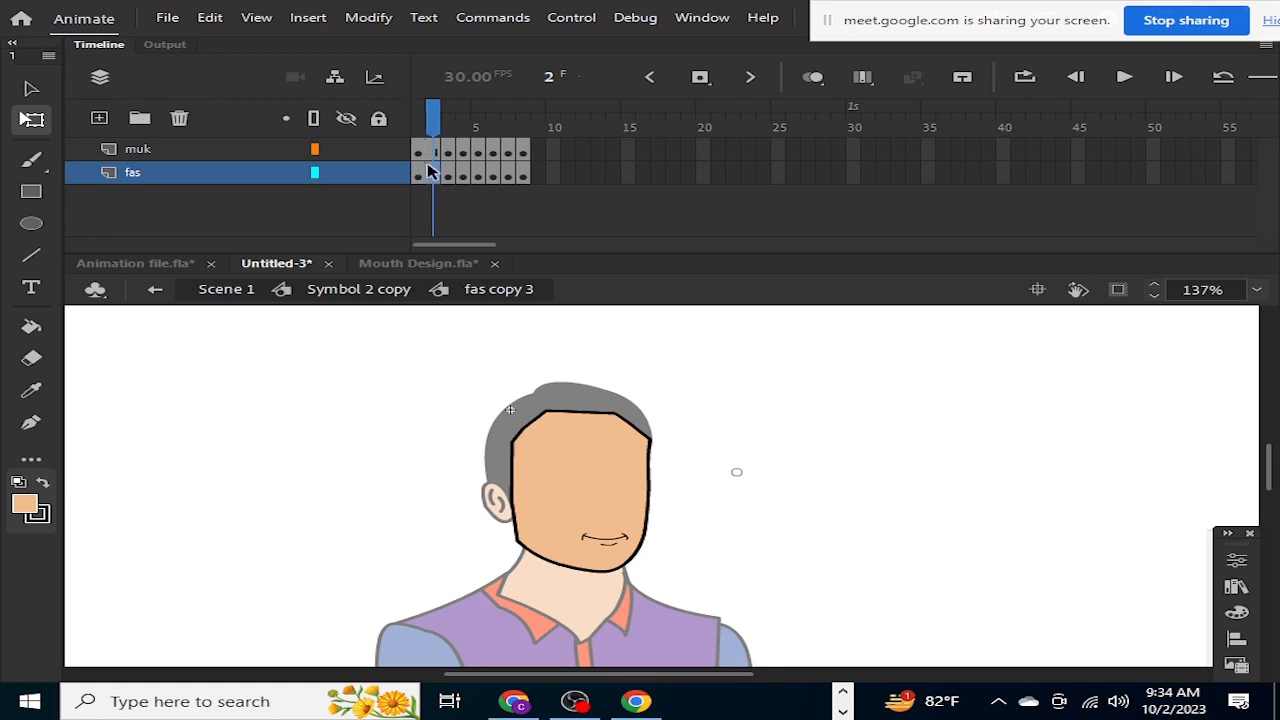
key("F5")
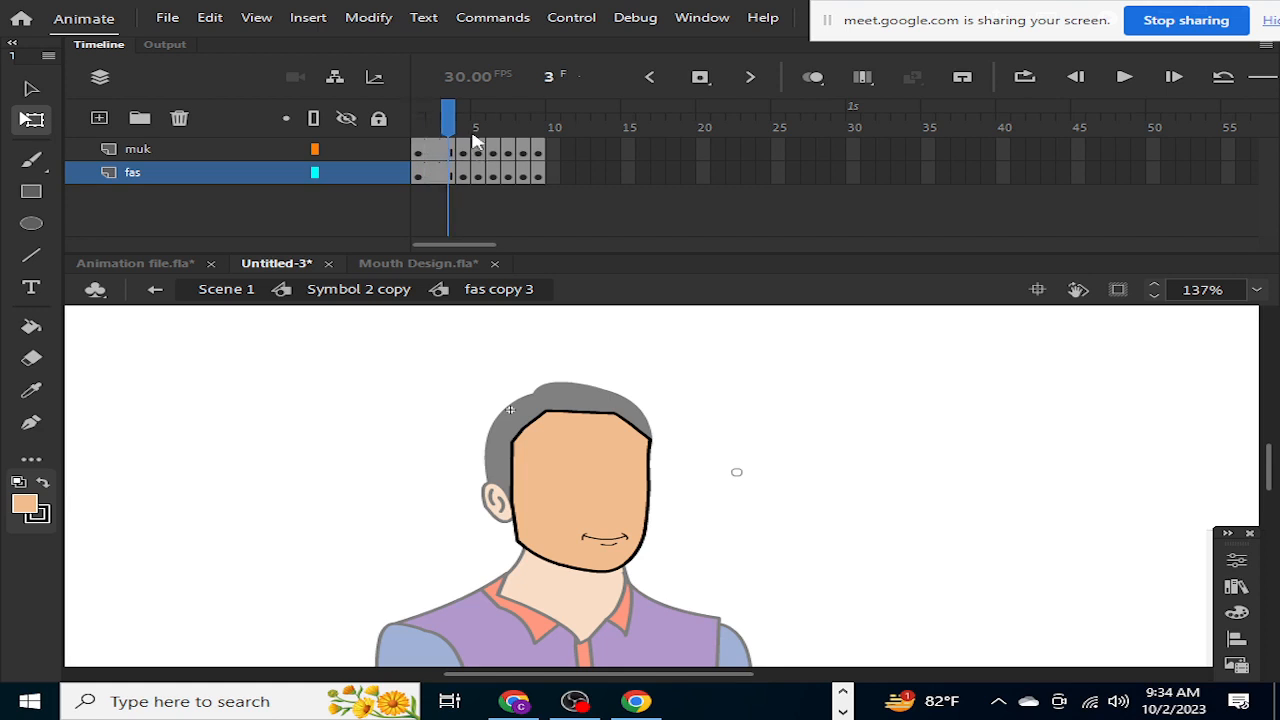
Hold the second and third keyframes of the muk and fas layers for two extra frames each
left_click(461, 129)
key("F5")
key("F5")
left_click(507, 140)
key("F5")
key("F5")
Extend the fourth, fifth and sixth keyframes on both layers by two frames each
left_click(552, 130)
key("F5")
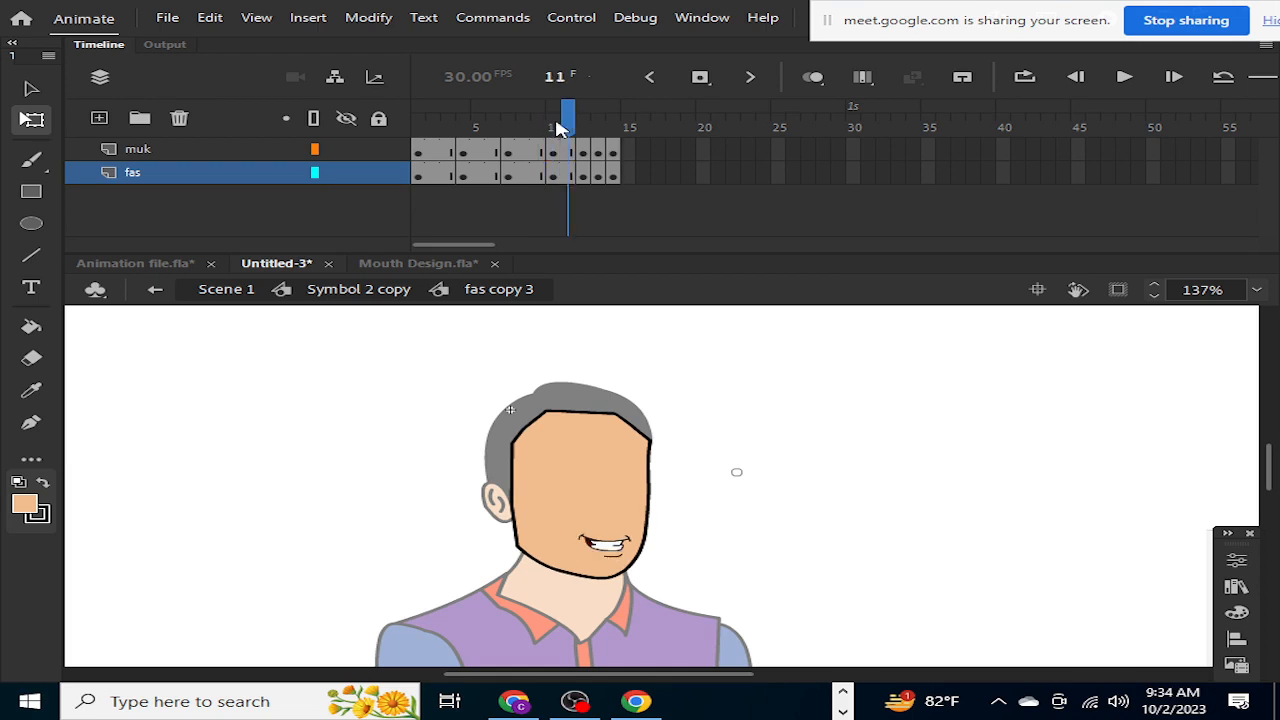
key("F5")
left_click(598, 128)
key("F5")
key("F5")
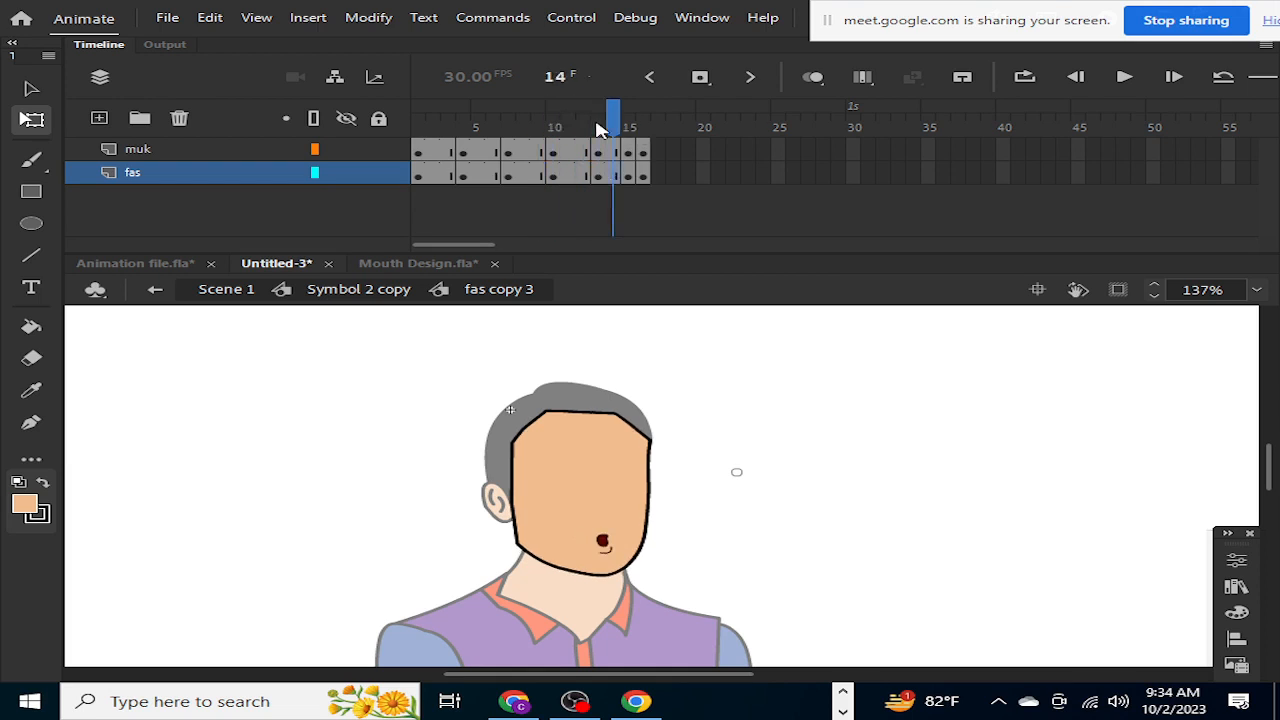
left_click(648, 133)
key("F5")
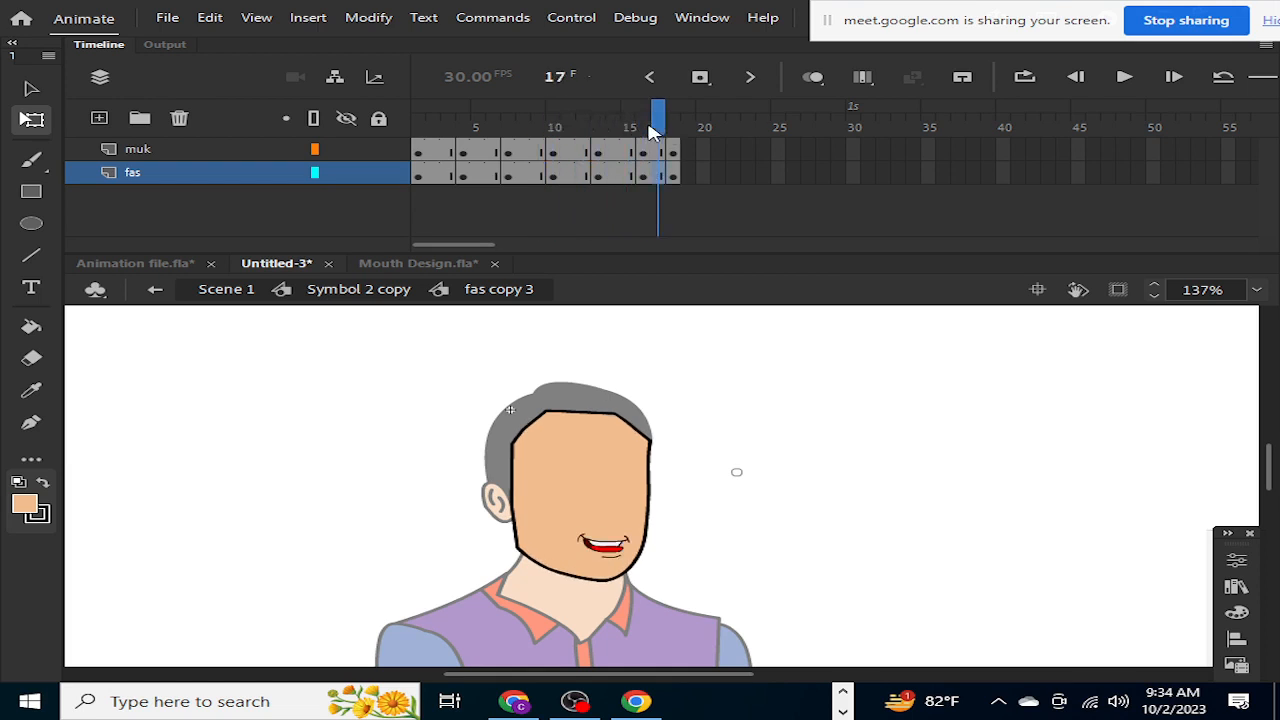
key("F5")
Scrub back through the extended frames to frame 3 and select the face's fill
mouse_move(692, 128)
left_mouse_down()
mouse_move(672, 122)
mouse_move(422, 192)
mouse_move(510, 180)
mouse_move(450, 192)
left_mouse_up()
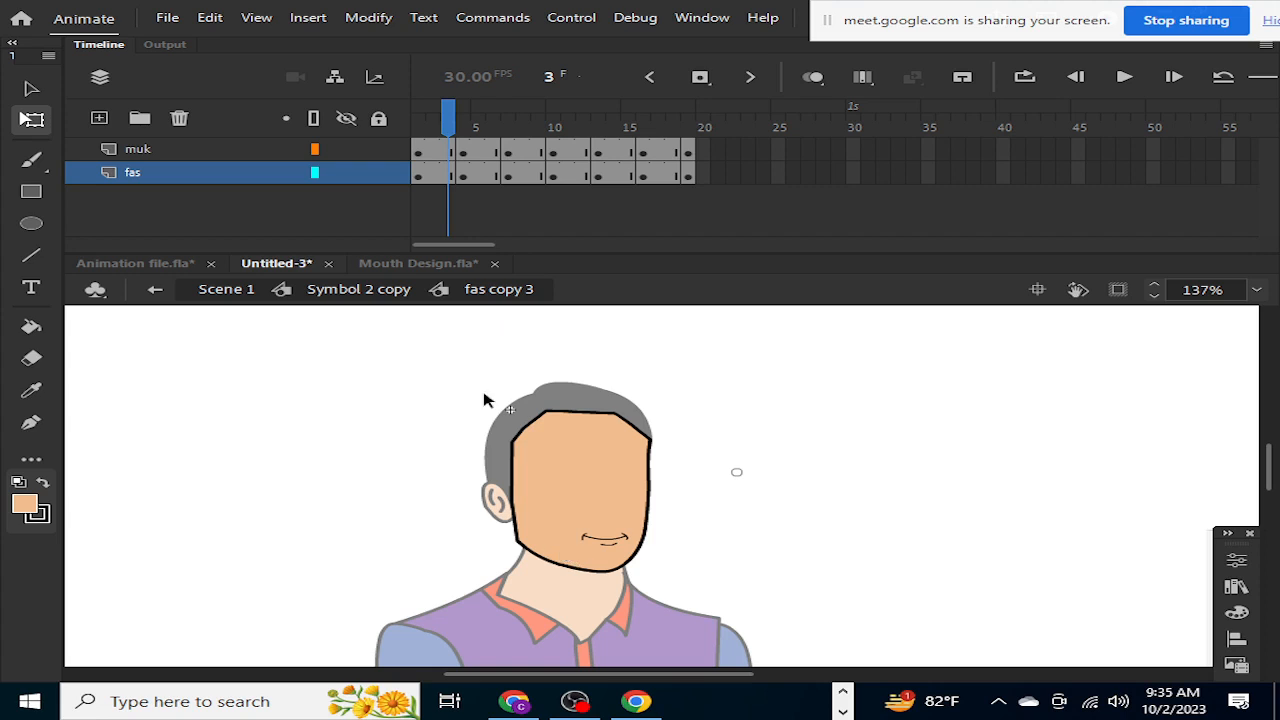
left_click(576, 482)
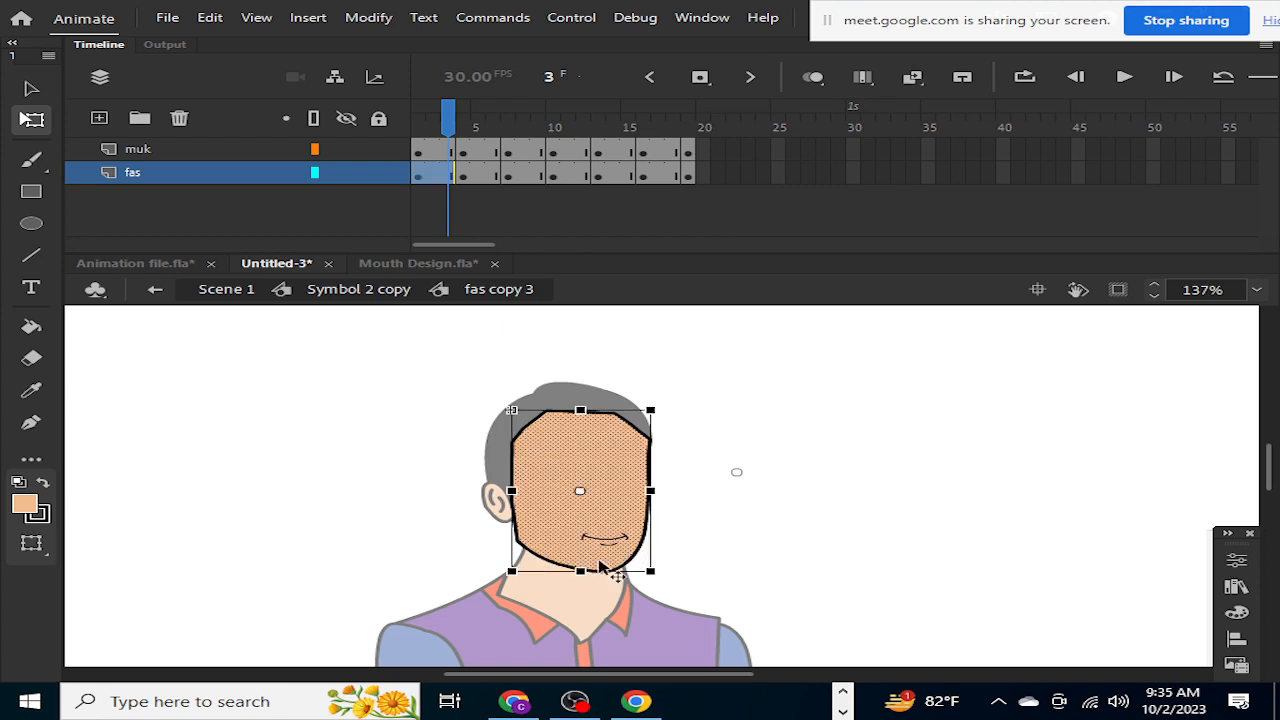
Compare the face outline and mouth shape at frames 5 and 3 inside the face symbol
left_click(489, 130)
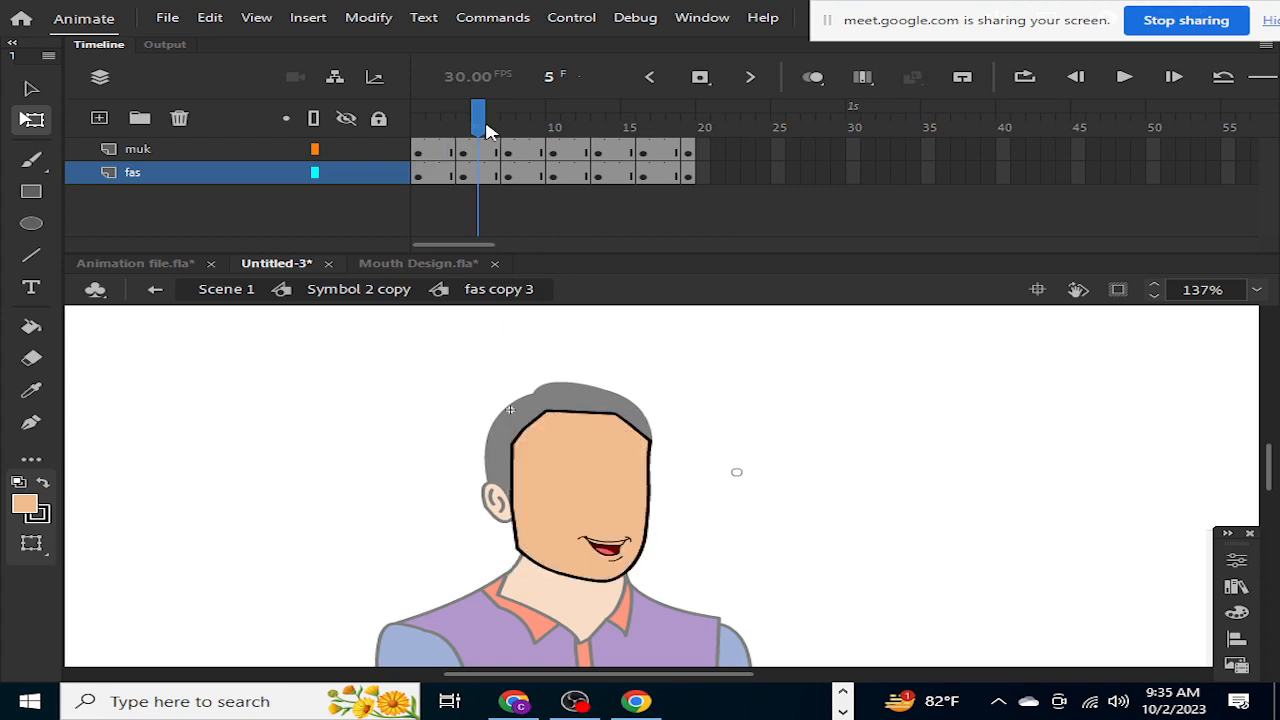
left_click(580, 524)
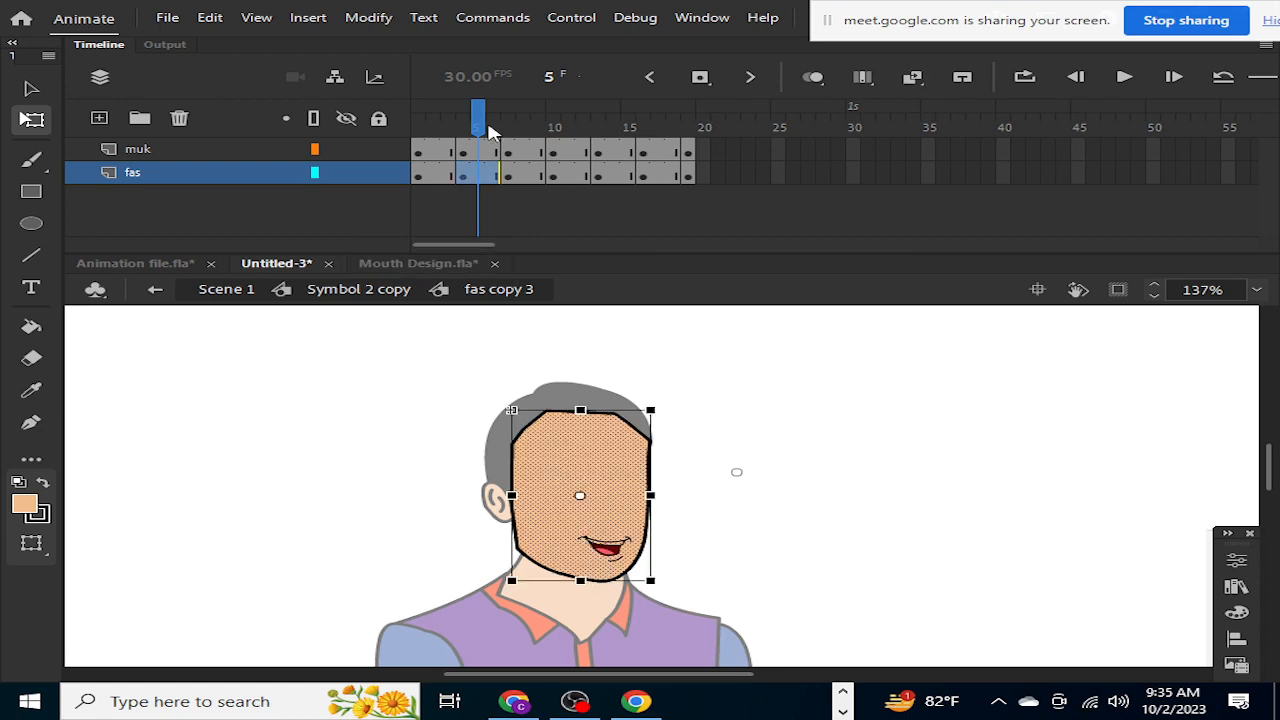
mouse_move(480, 118)
left_mouse_down()
mouse_move(611, 118)
mouse_move(463, 120)
left_mouse_up()
left_click(425, 175)
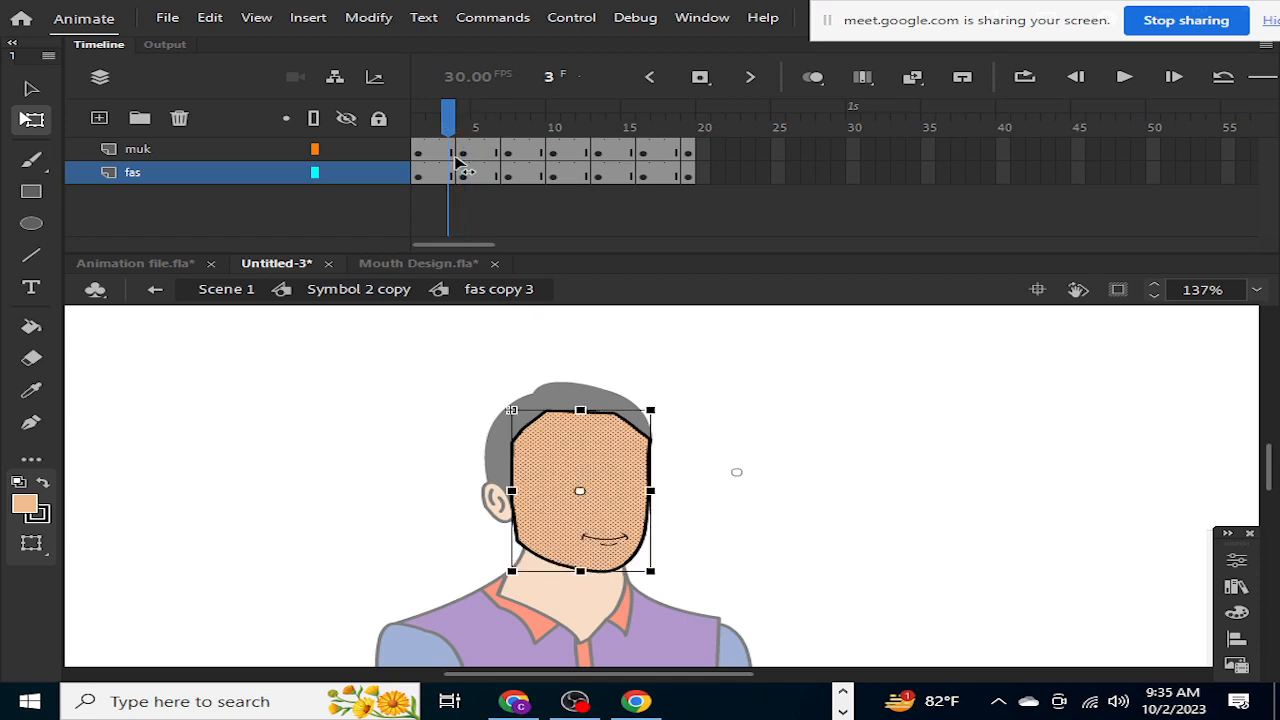
Return to Scene 1, preview the slowed talking animation as a test movie, and close the preview
double_click(789, 574)
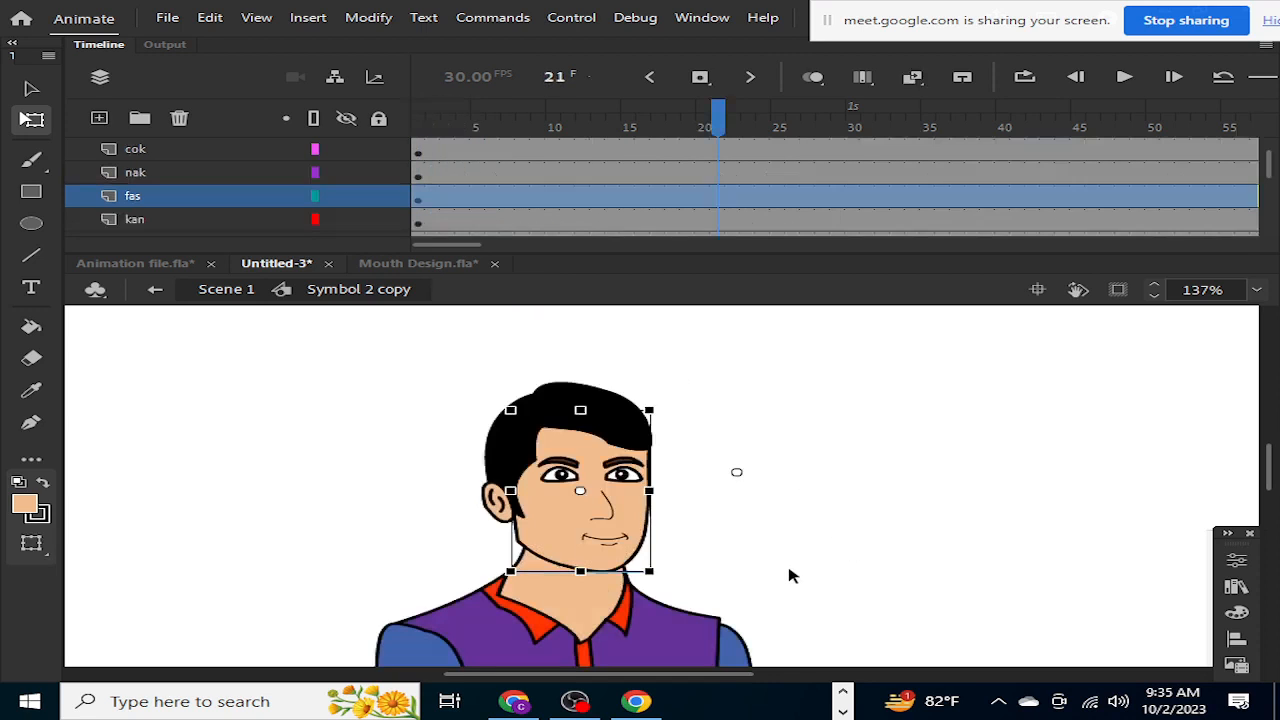
double_click(792, 538)
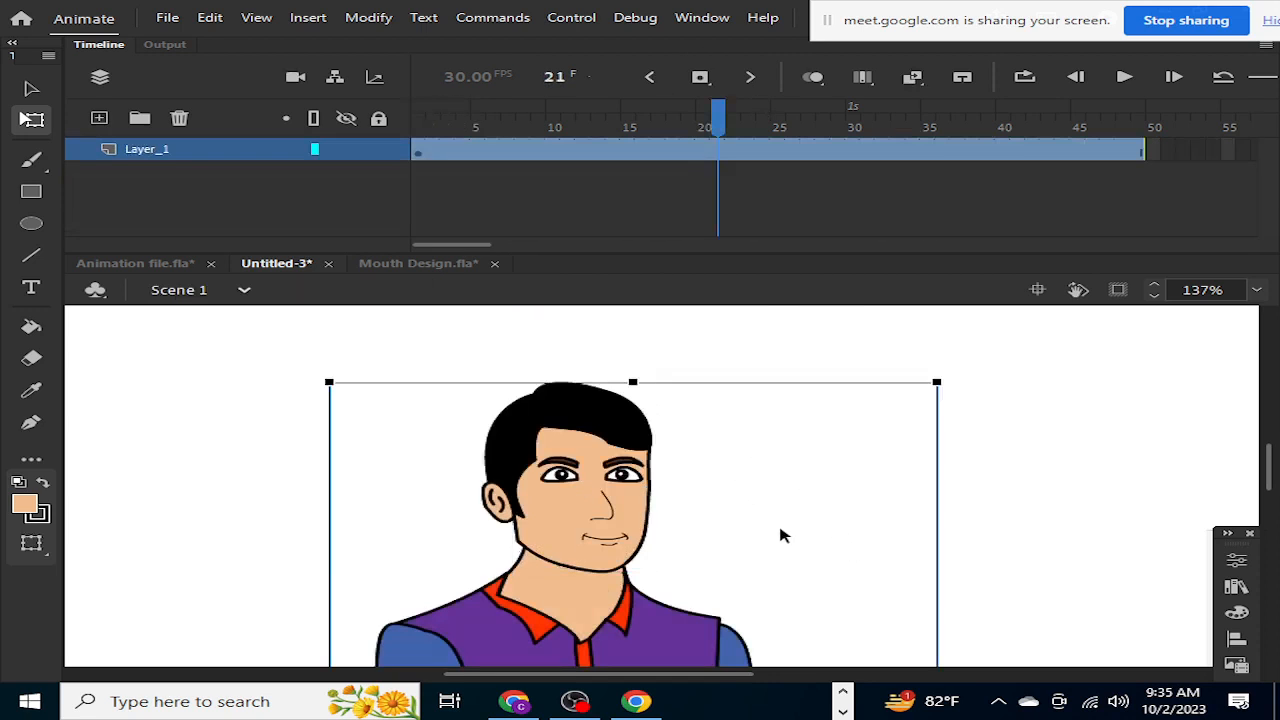
key("ctrl+Return")
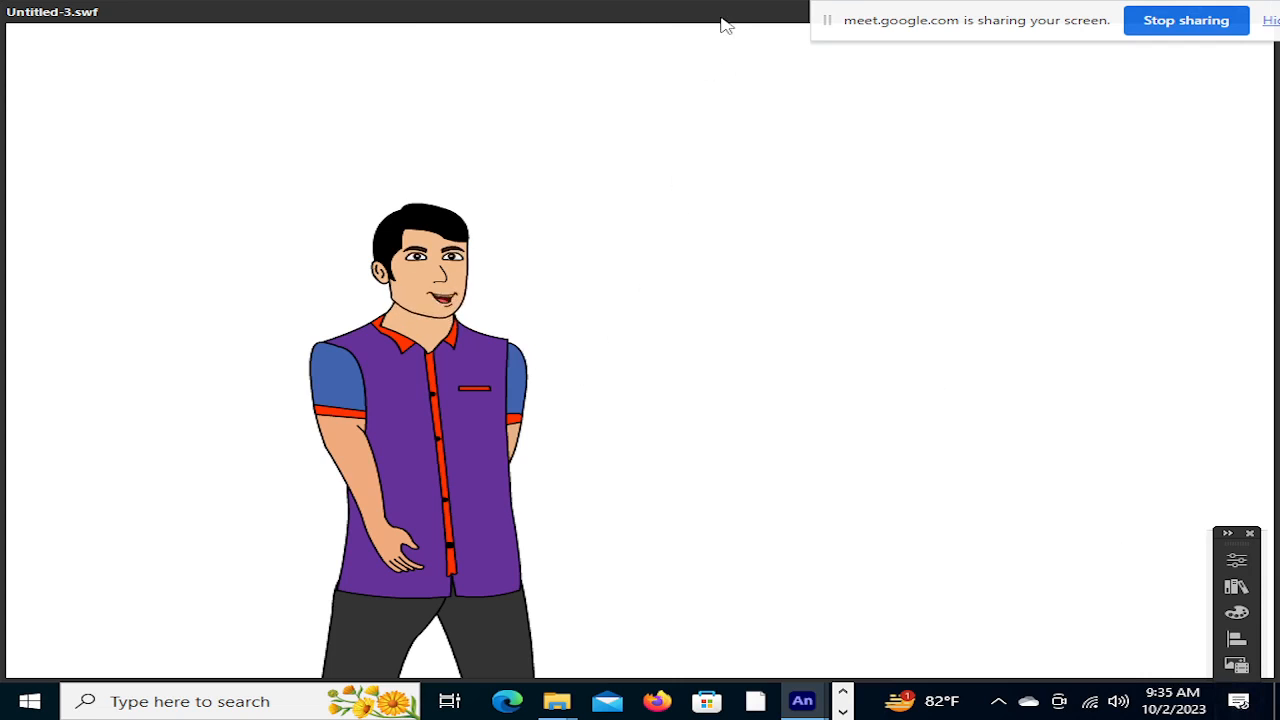
left_click_drag(717, 8, 746, 189)
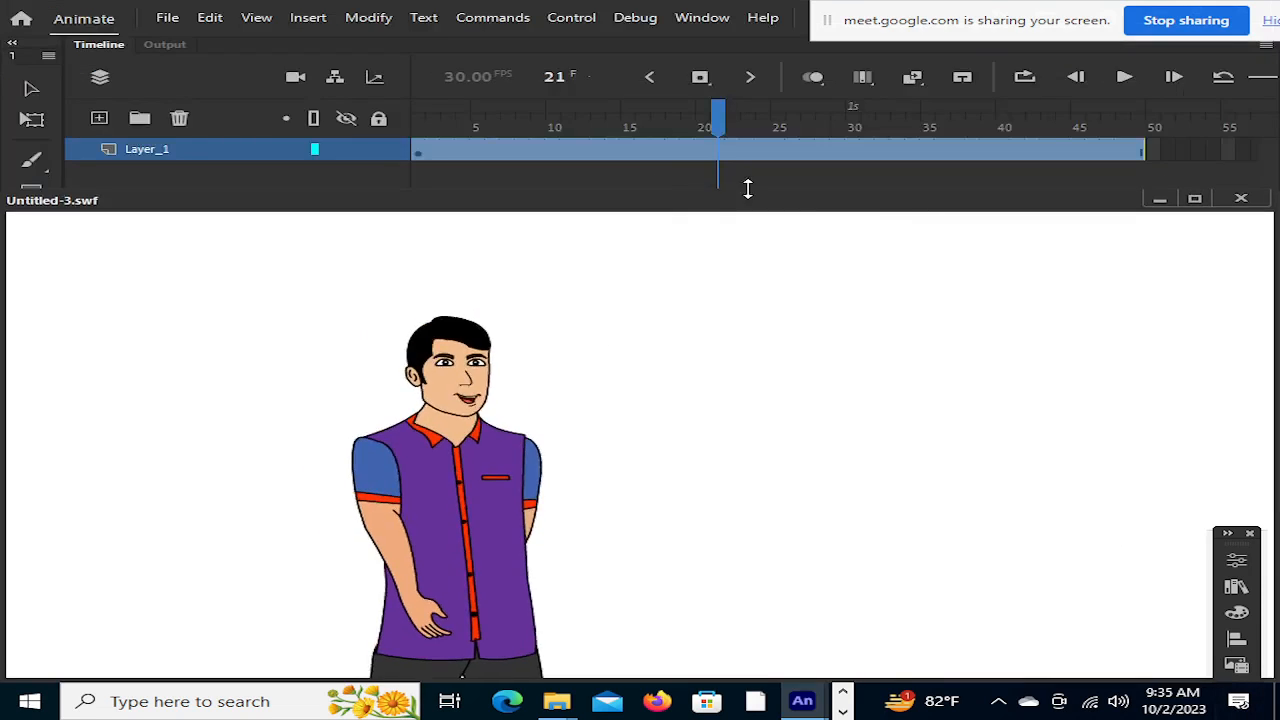
left_click(1240, 200)
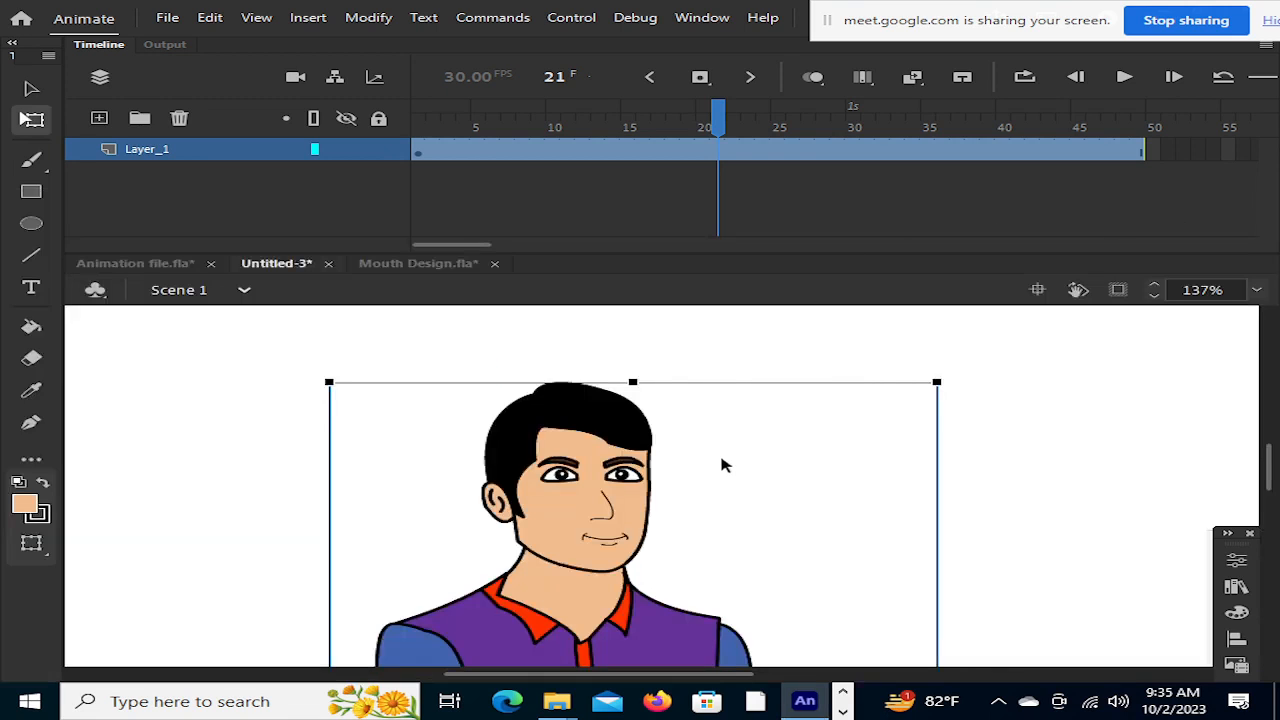
Scrub the Scene 1 timeline to frames 31, 10 and 20 to examine the mouth, chin and eye movement
scroll(722, 468, "down", 3)
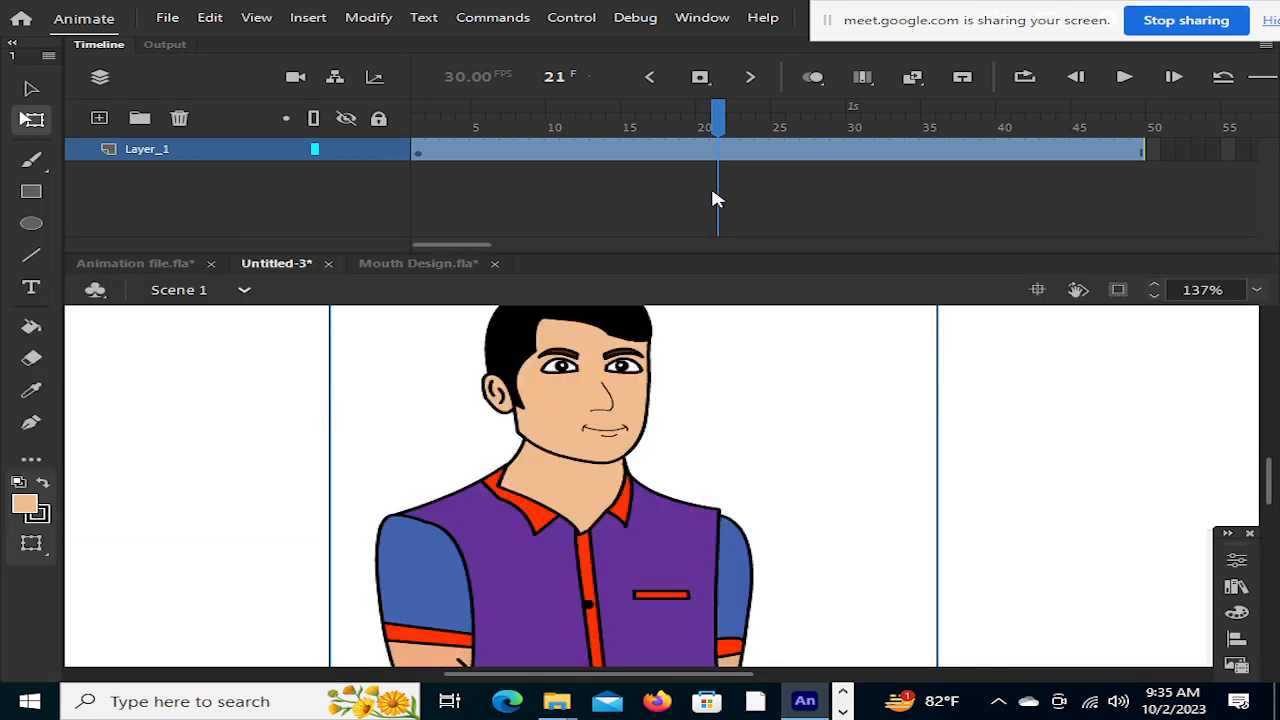
left_click_drag(724, 113, 870, 175)
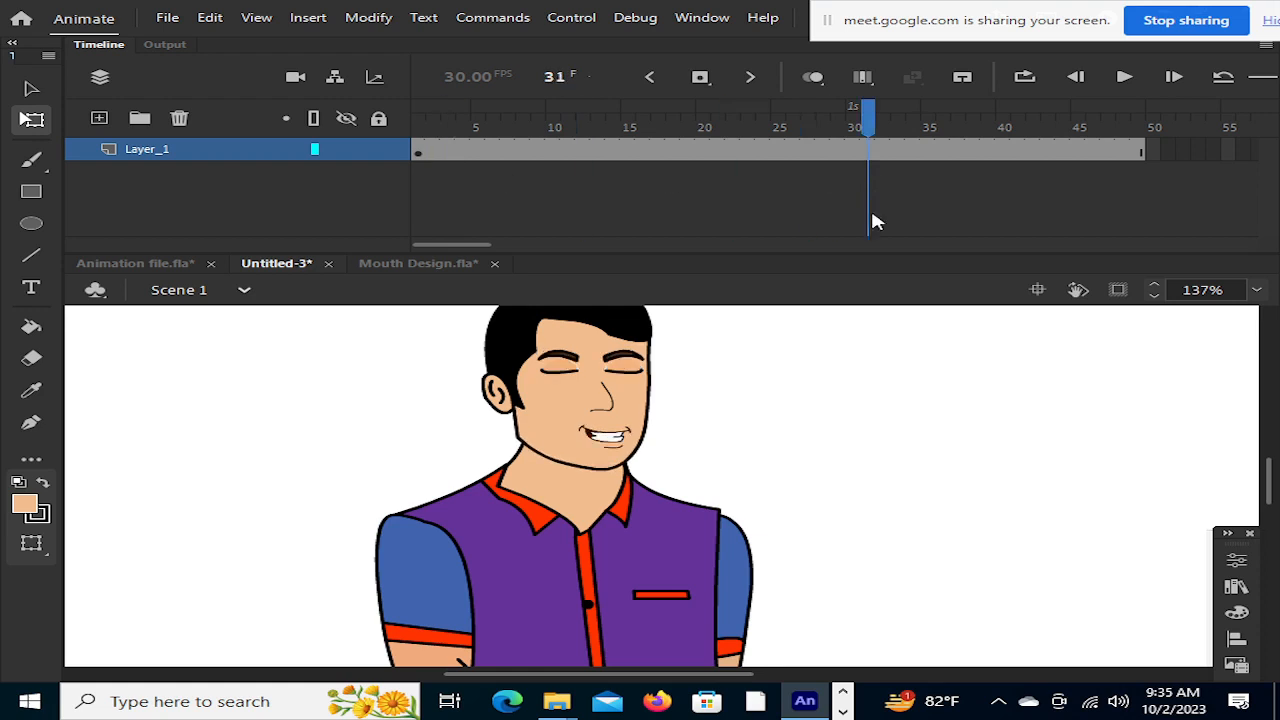
scroll(870, 422, "up", 1)
scroll(870, 422, "down", 3)
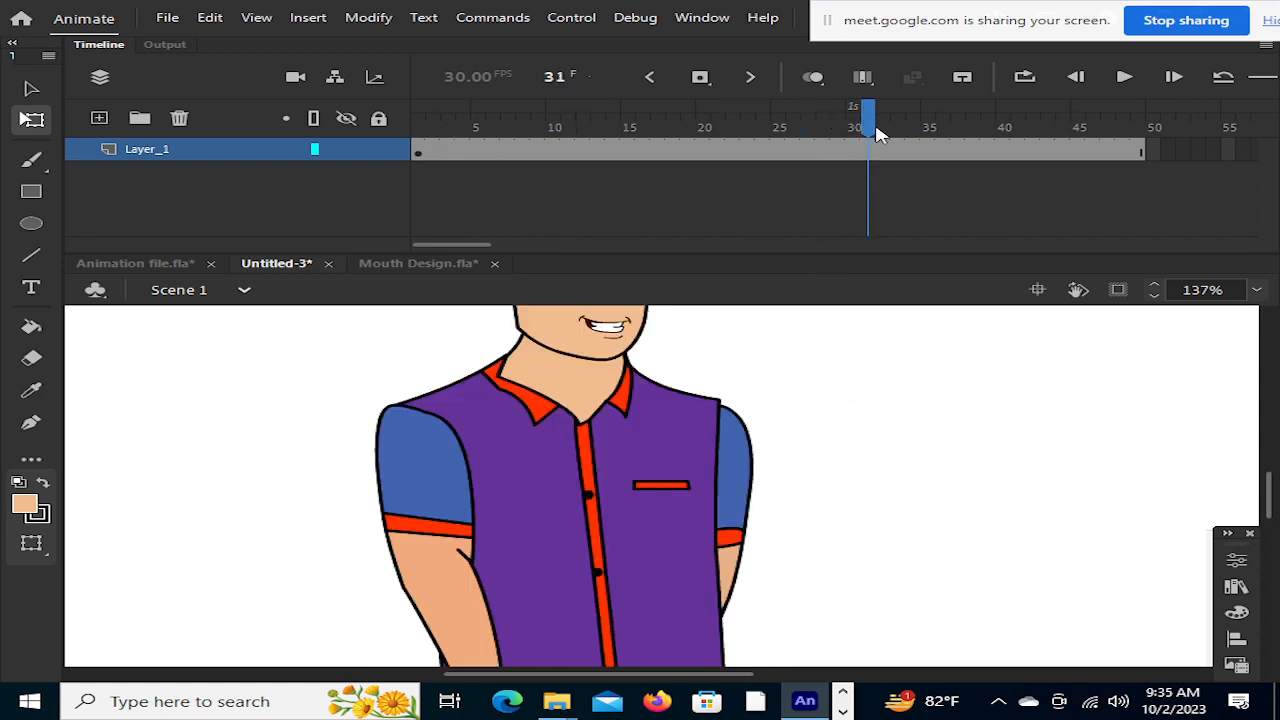
left_click_drag(868, 124, 554, 163)
scroll(906, 515, "up", 3)
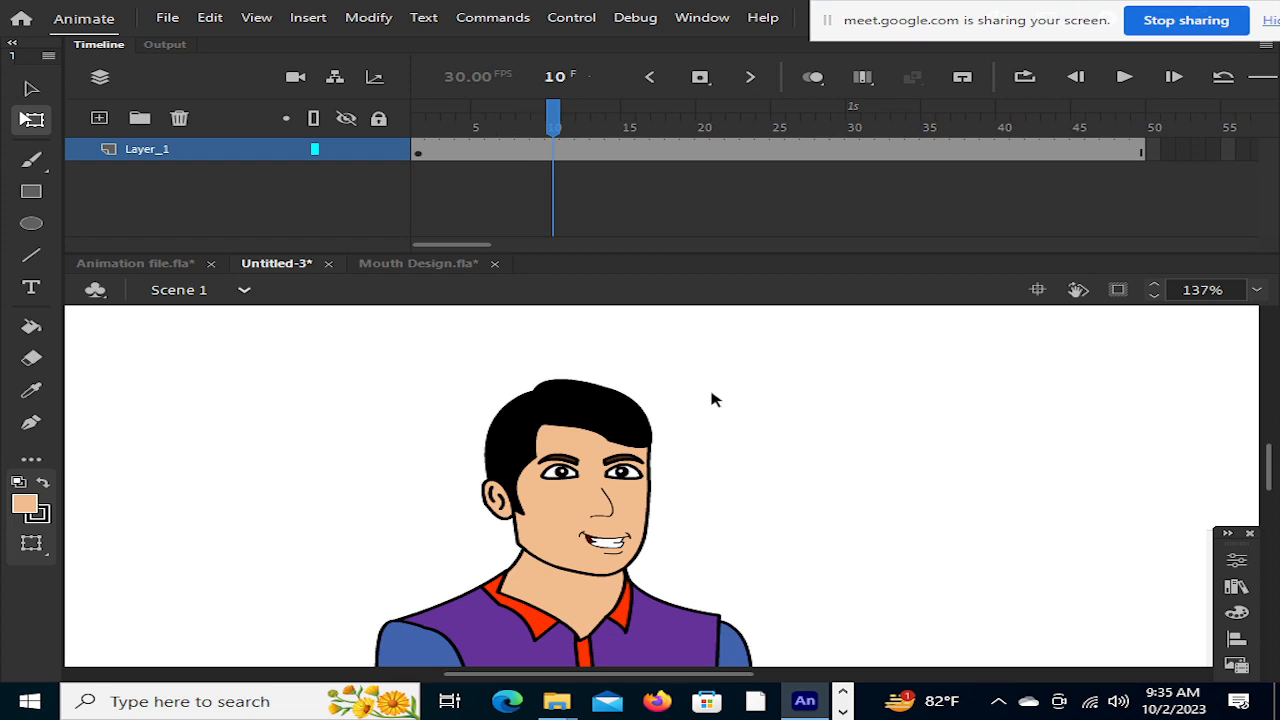
left_click_drag(560, 110, 710, 133)
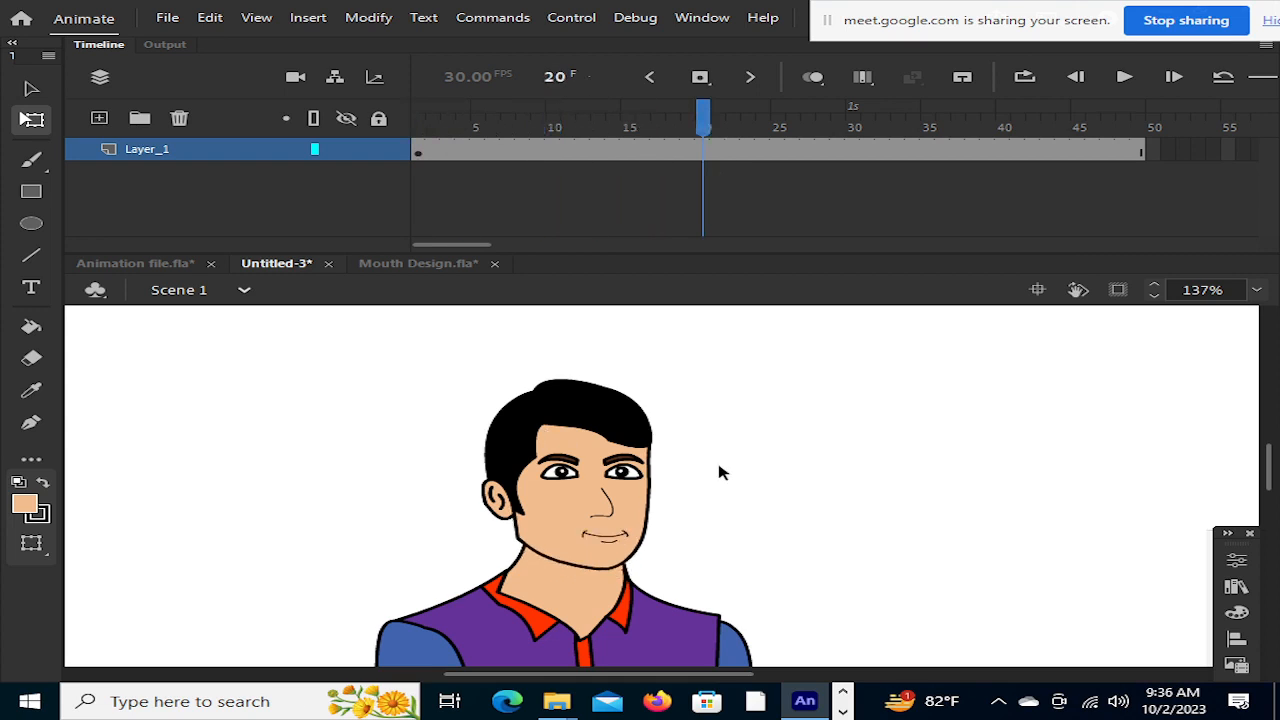
scroll(722, 472, "down", 5)
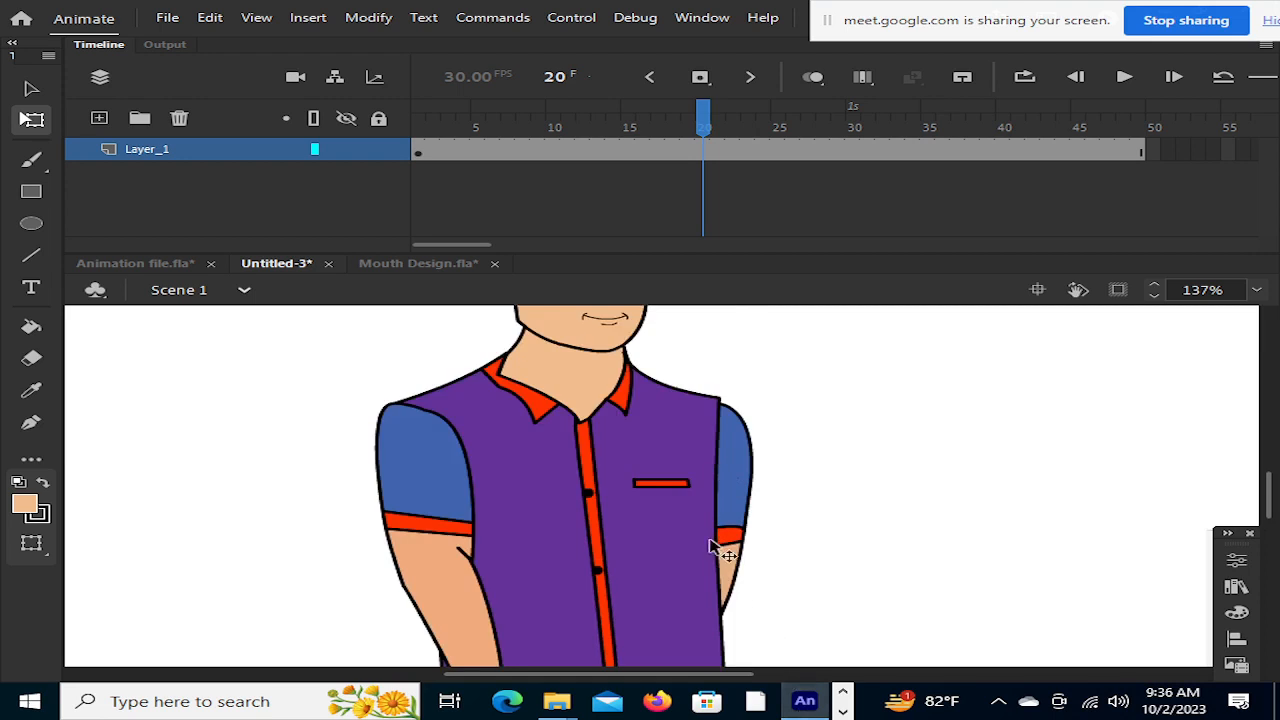
scroll(712, 540, "up", 3)
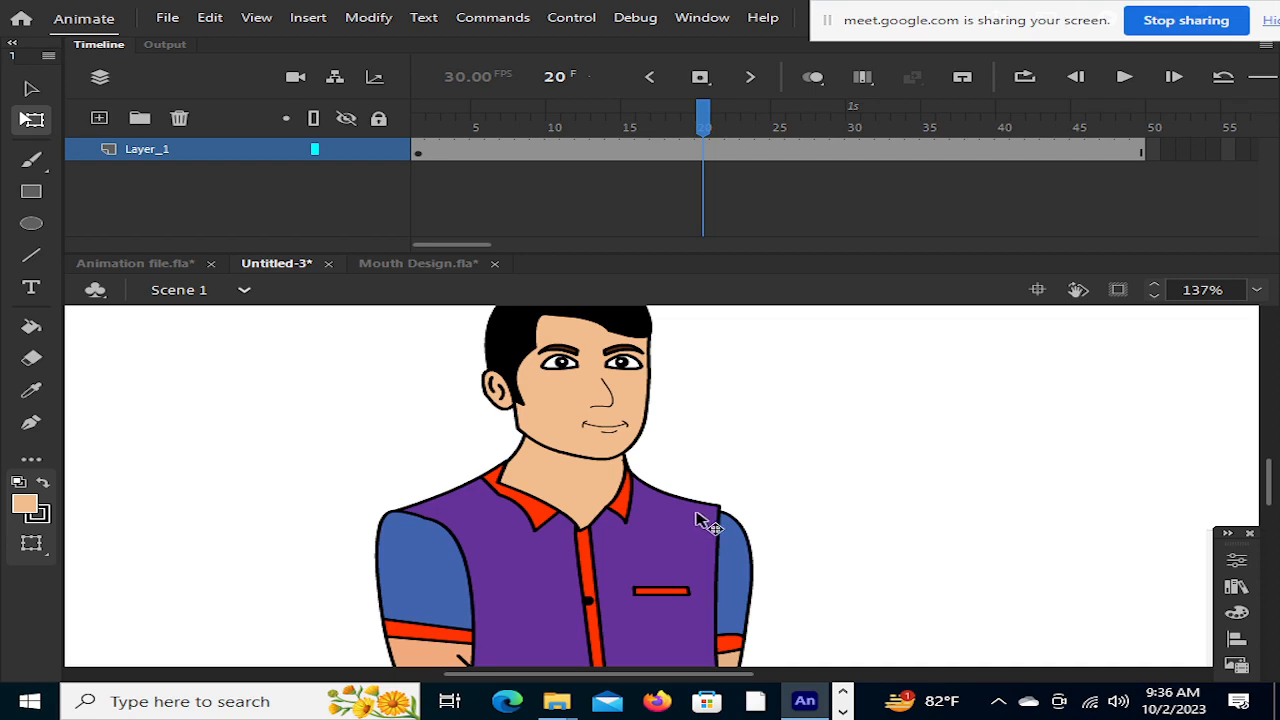
scroll(697, 517, "up", 5)
scroll(697, 517, "down", 5)
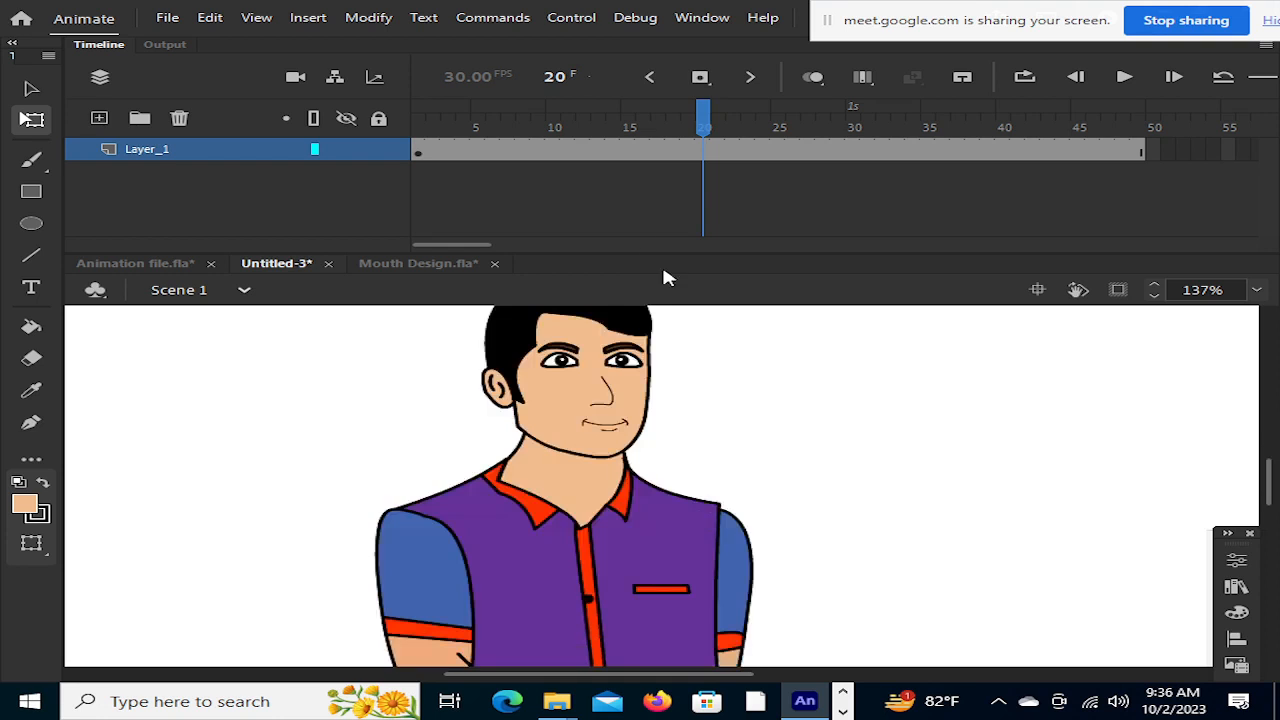
Scrub the scene's early frames up to frame 17 and back to frame 10 to review the mouth shapes
mouse_move(703, 128)
left_mouse_down()
mouse_move(434, 143)
mouse_move(1020, 143)
mouse_move(500, 140)
mouse_move(704, 148)
left_mouse_up()
left_click(496, 130)
left_click_drag(500, 140, 655, 133)
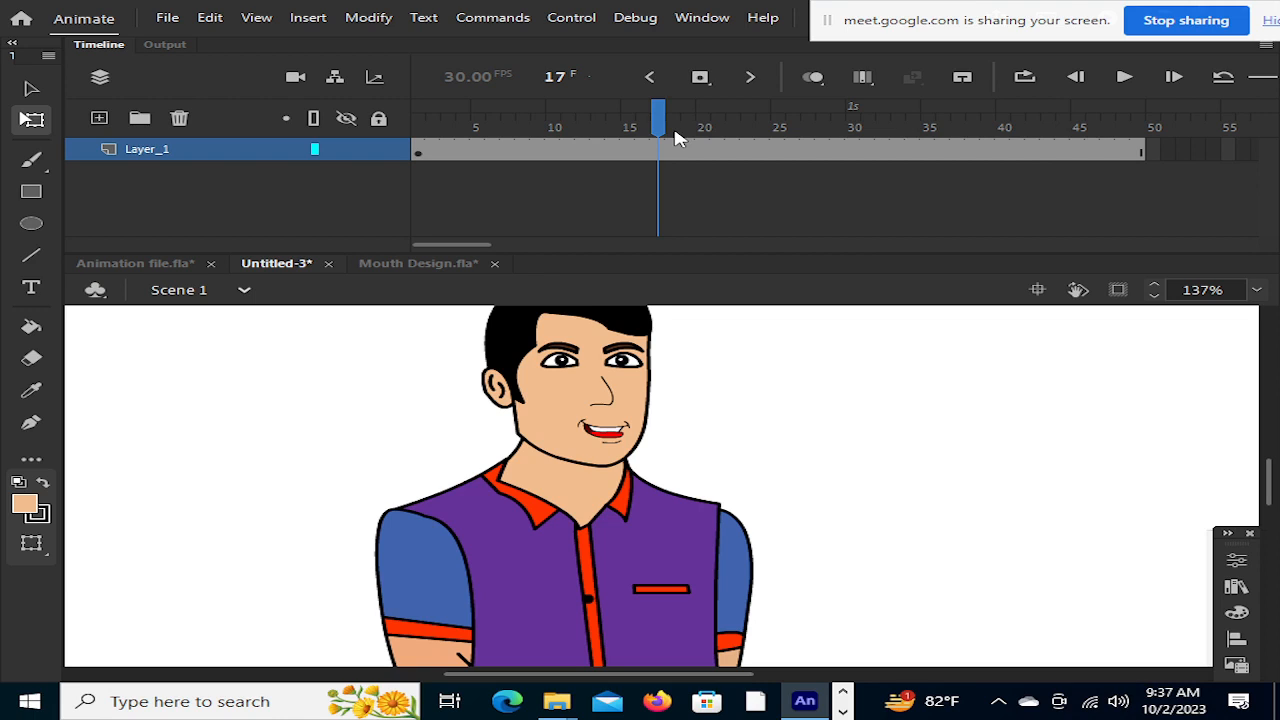
left_click_drag(663, 114, 565, 200)
Test the movie again and play the main timeline, finishing with the playhead at frame 9
key("ctrl+Return")
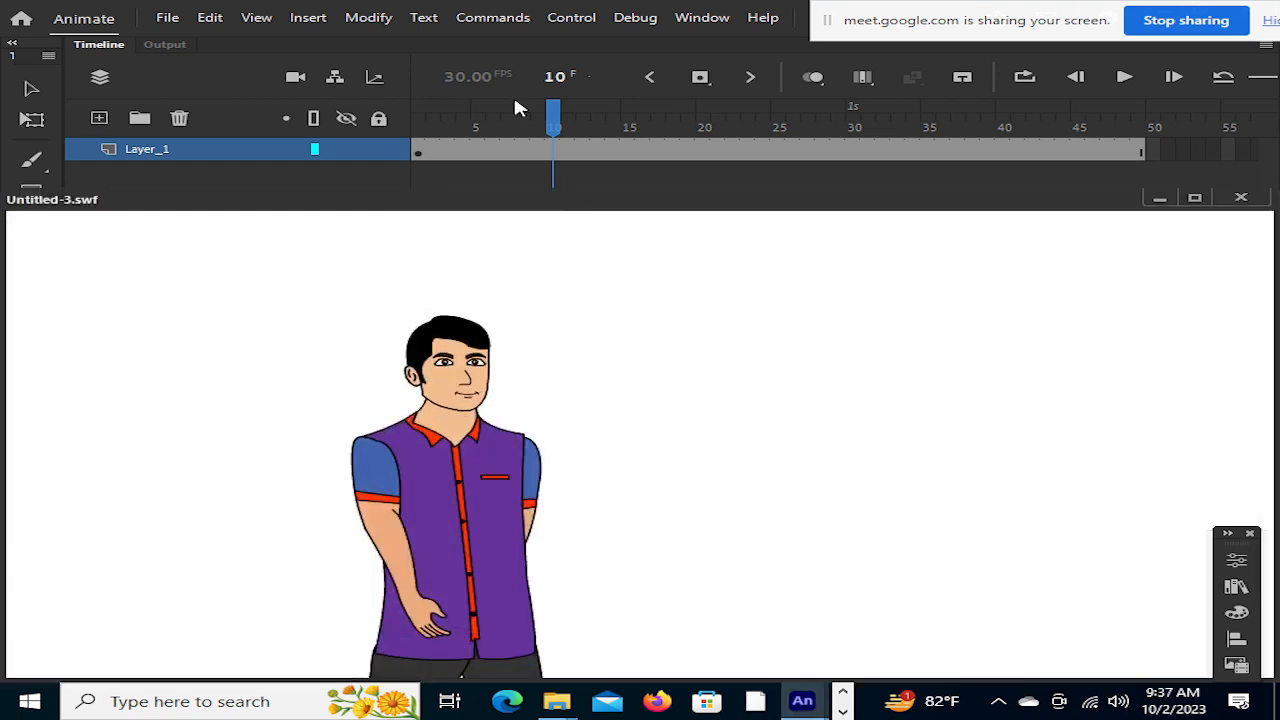
left_click_drag(553, 133, 508, 157)
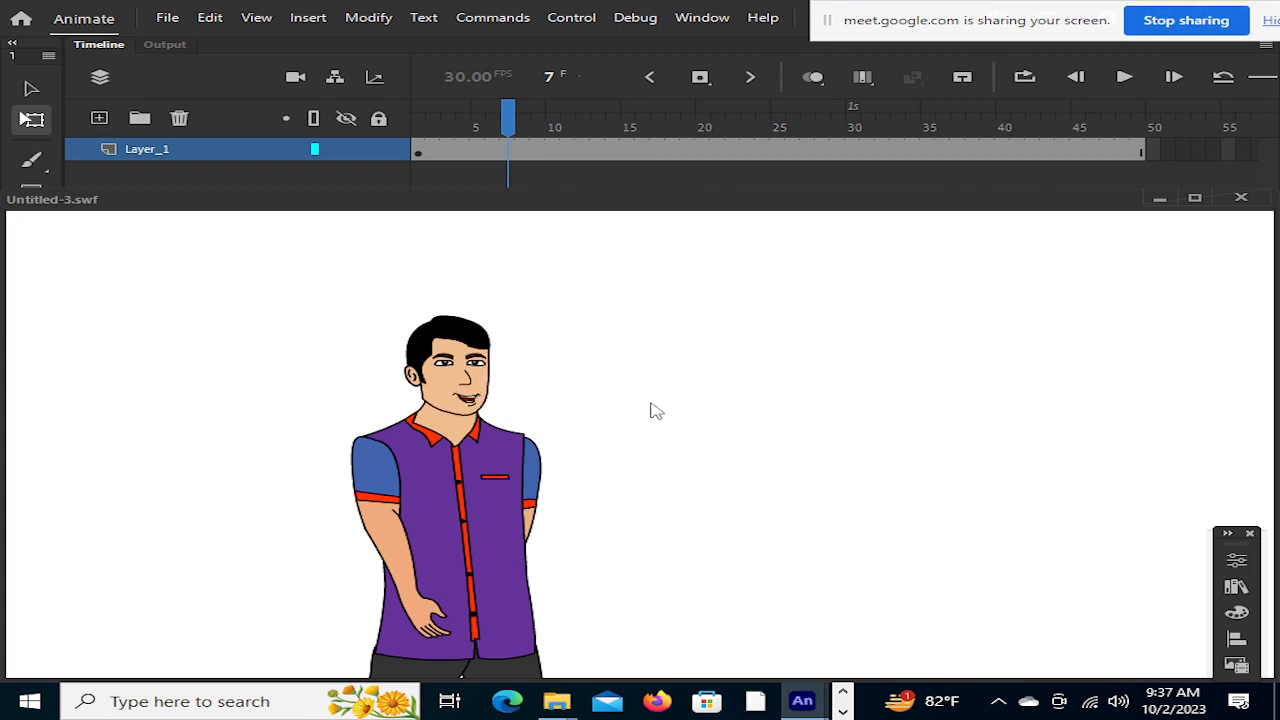
key("ctrl+Return")
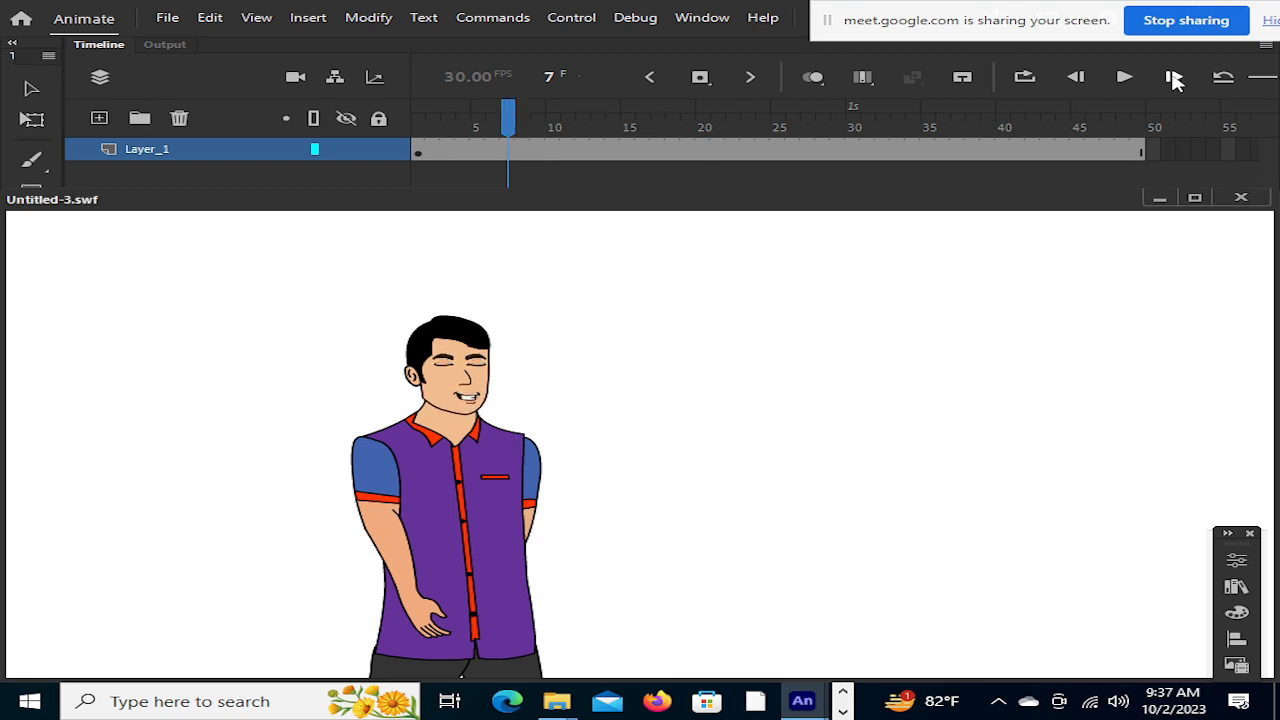
left_click(1126, 78)
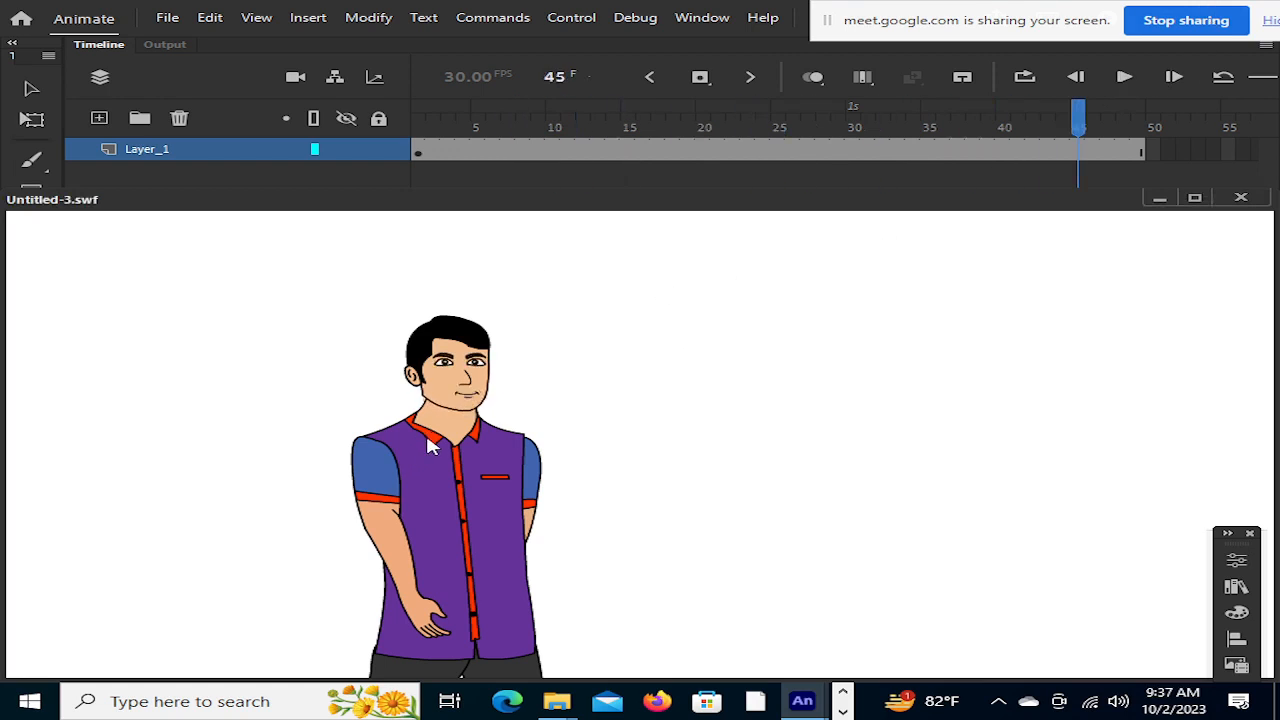
left_click(424, 155)
left_click(538, 138)
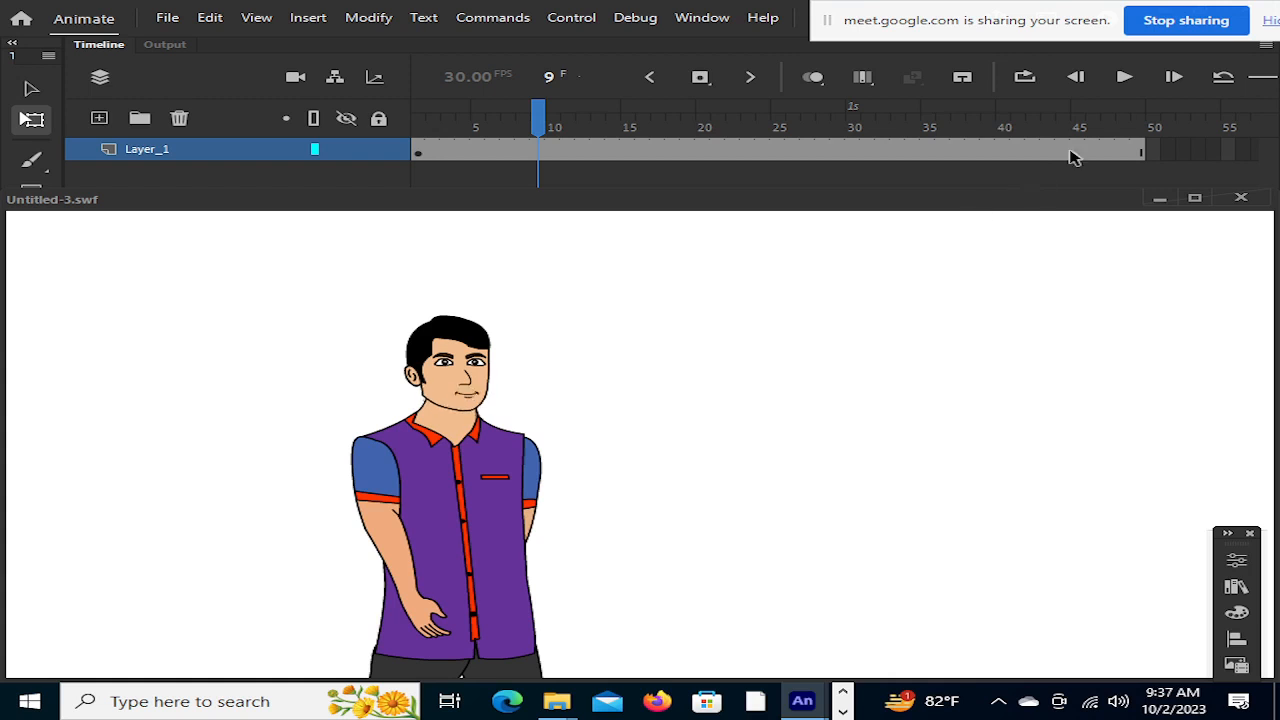
Shrink and close the test movie preview, and reduce the timeline's height to give the stage more room
mouse_move(676, 38)
left_mouse_down()
mouse_move(616, 163)
mouse_move(614, 54)
mouse_move(711, 100)
mouse_move(728, 69)
mouse_move(797, 76)
mouse_move(770, 294)
mouse_move(679, 40)
left_mouse_up()
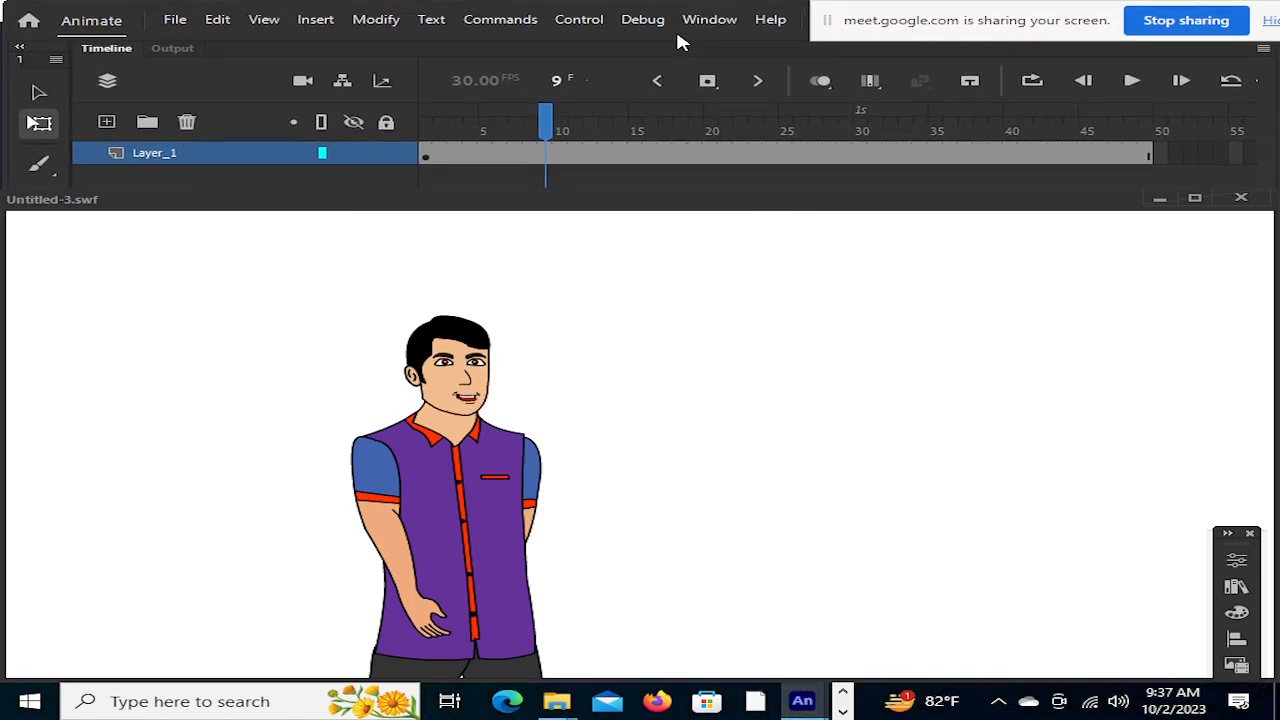
left_click(691, 363)
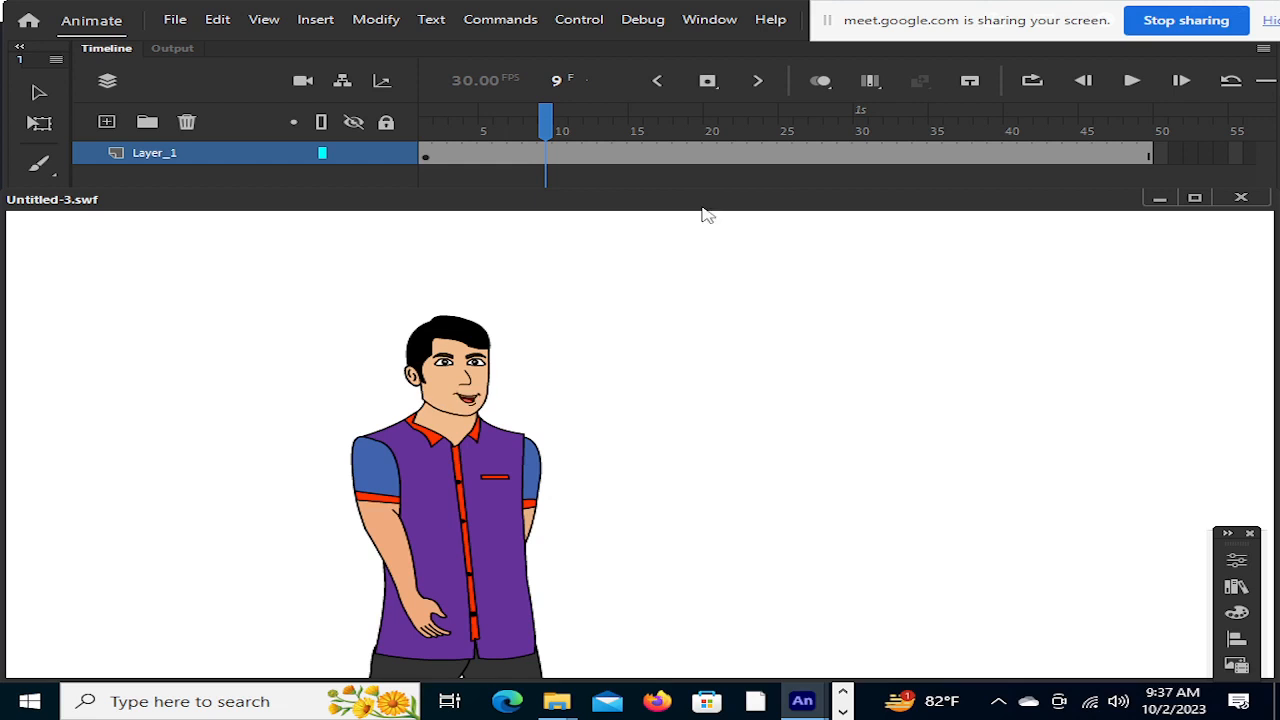
left_click_drag(706, 190, 694, 457)
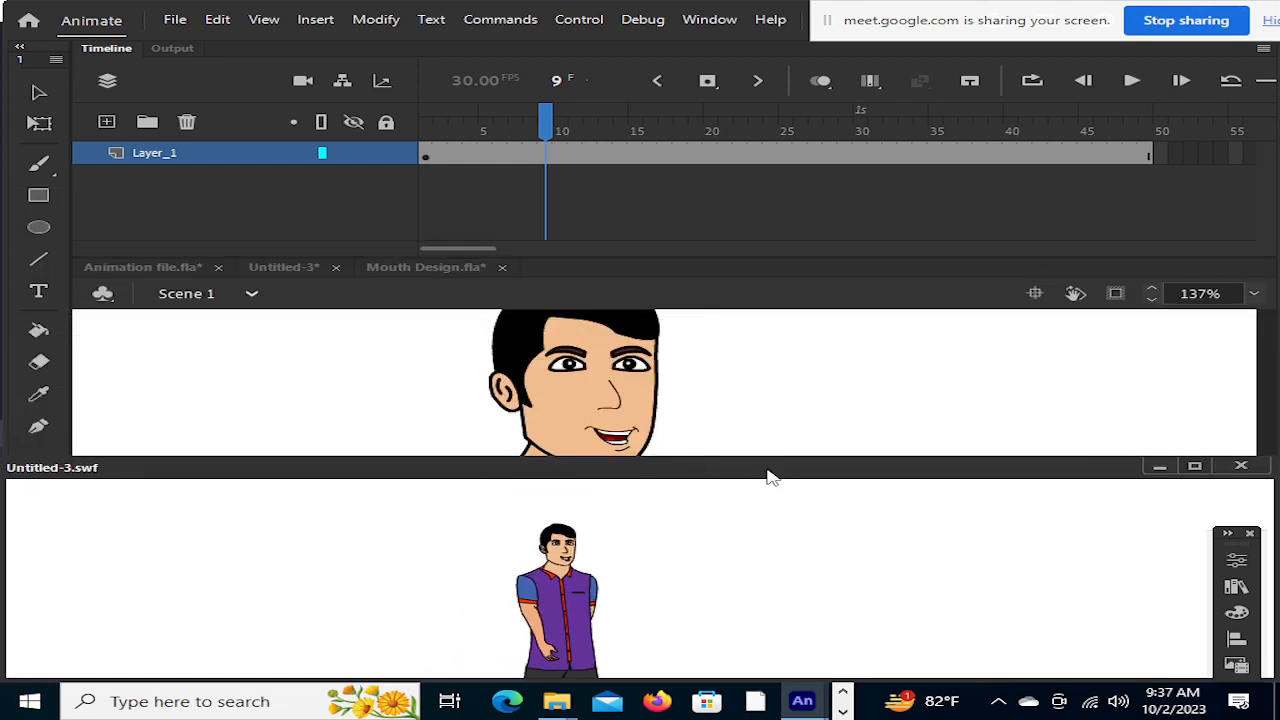
left_click_drag(770, 477, 509, 414)
left_click(978, 406)
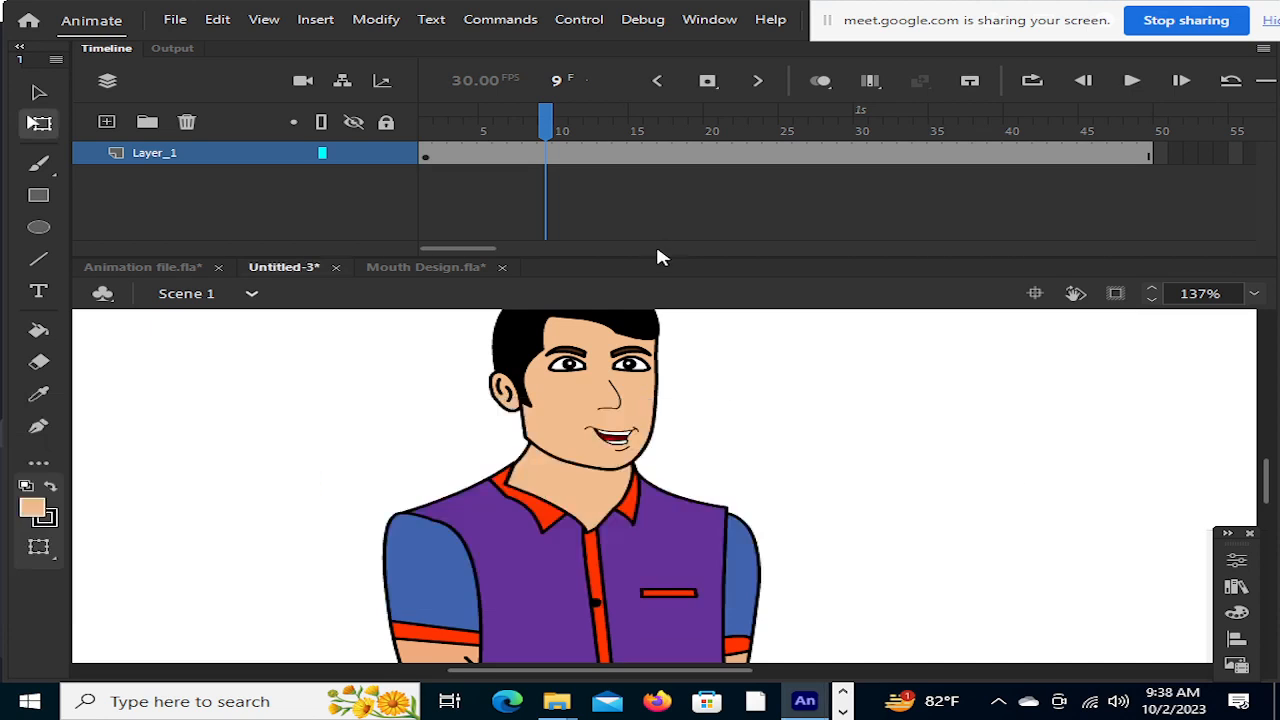
left_click_drag(666, 256, 668, 192)
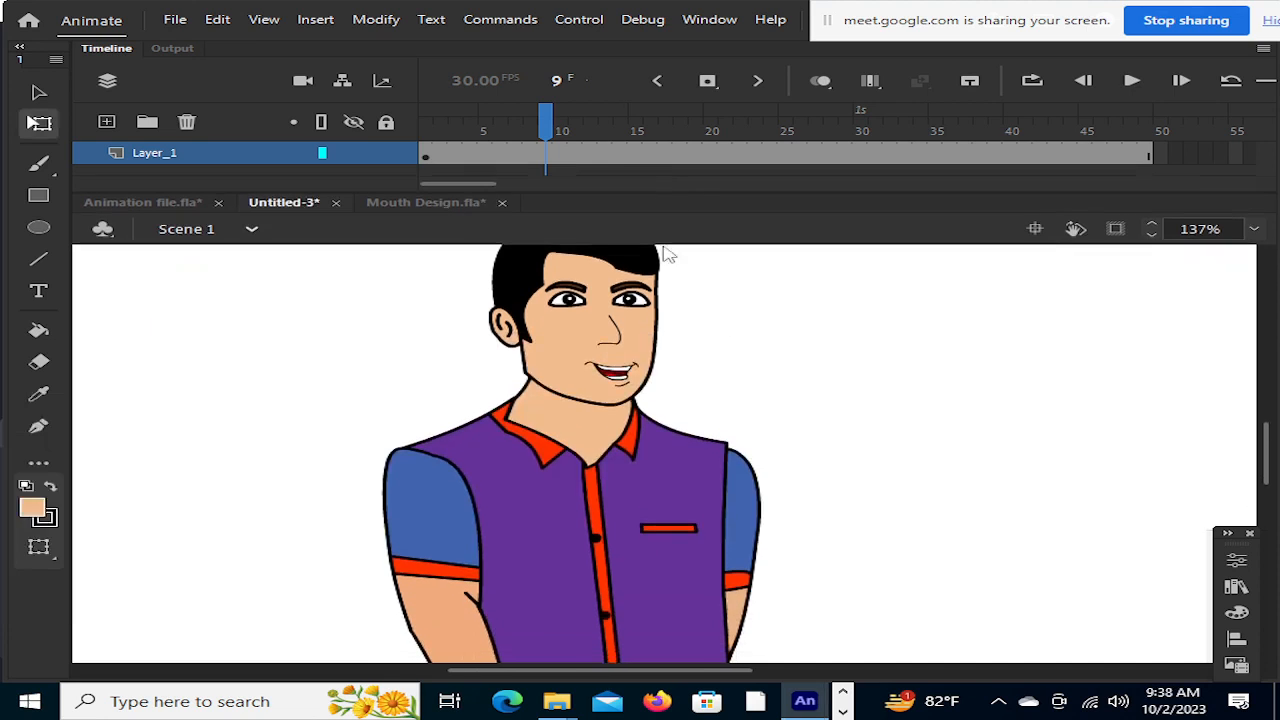
Scrub the playhead to frames 30 and 21, and back to frame 5, to check blinking and talking together
left_click_drag(546, 120, 866, 168)
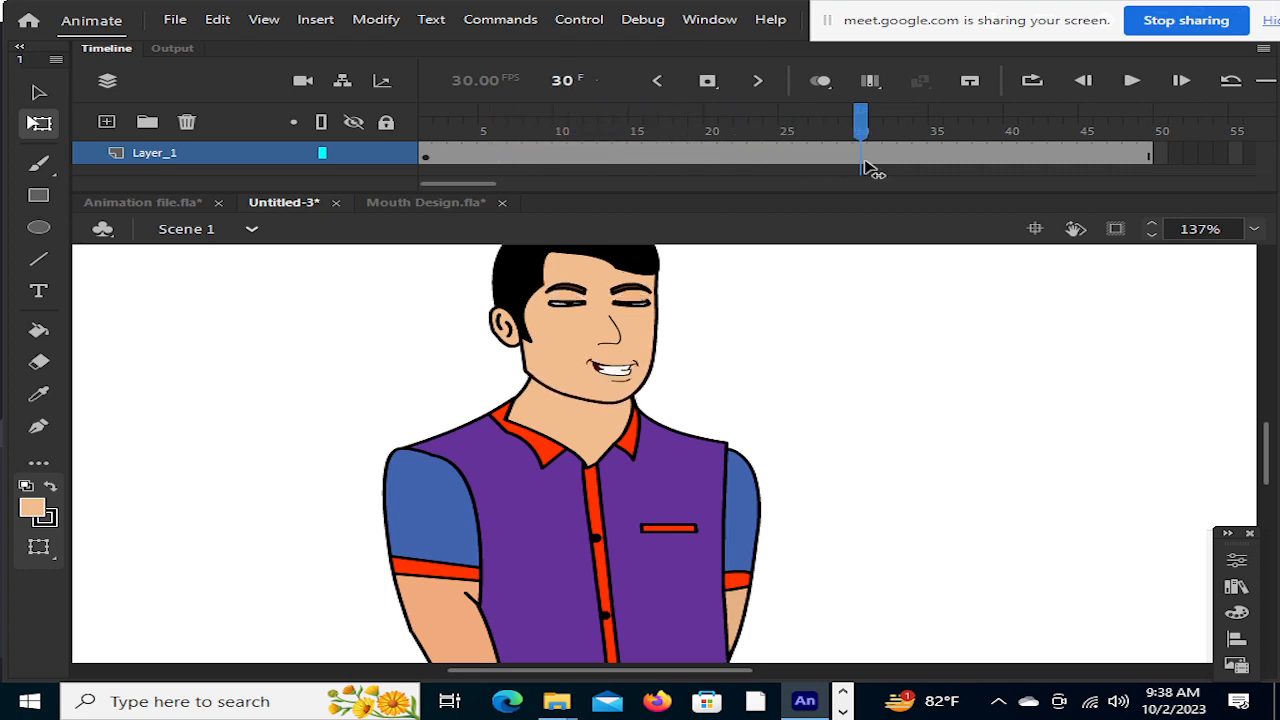
left_click_drag(766, 166, 730, 178)
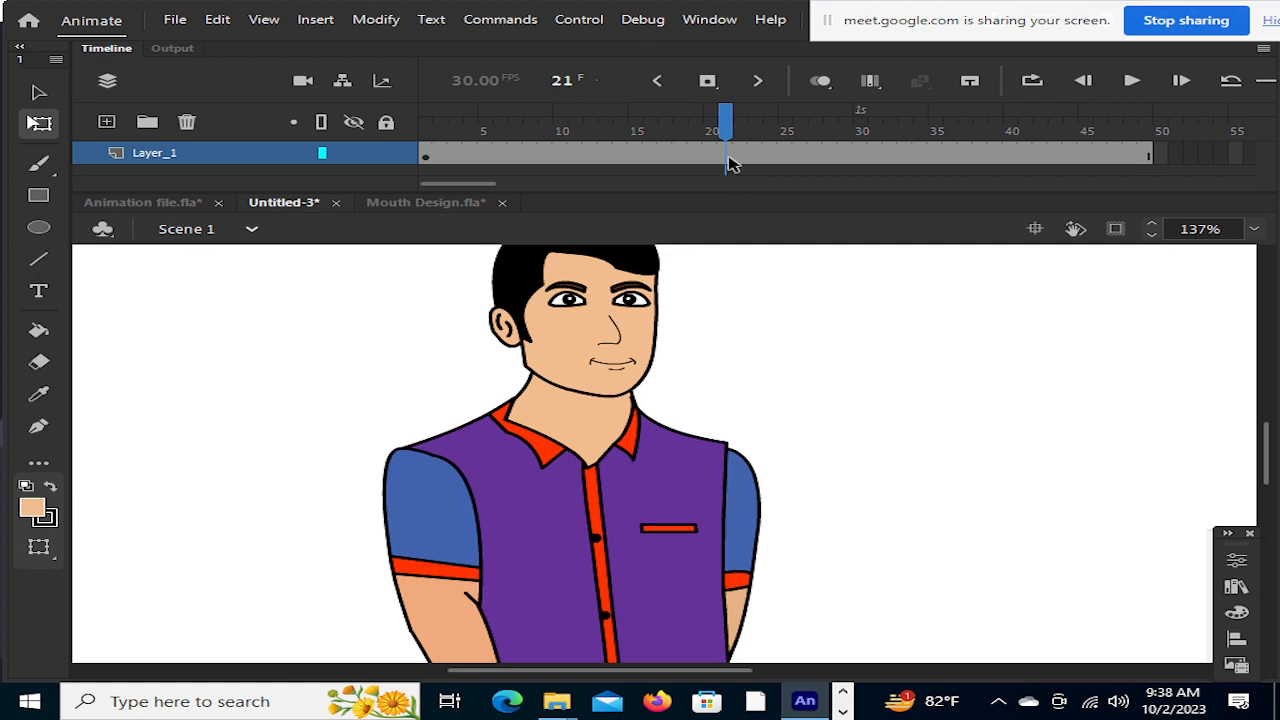
left_click_drag(725, 140, 498, 170)
Switch to OBS to check the screen recording, and return to Animate
left_click(845, 712)
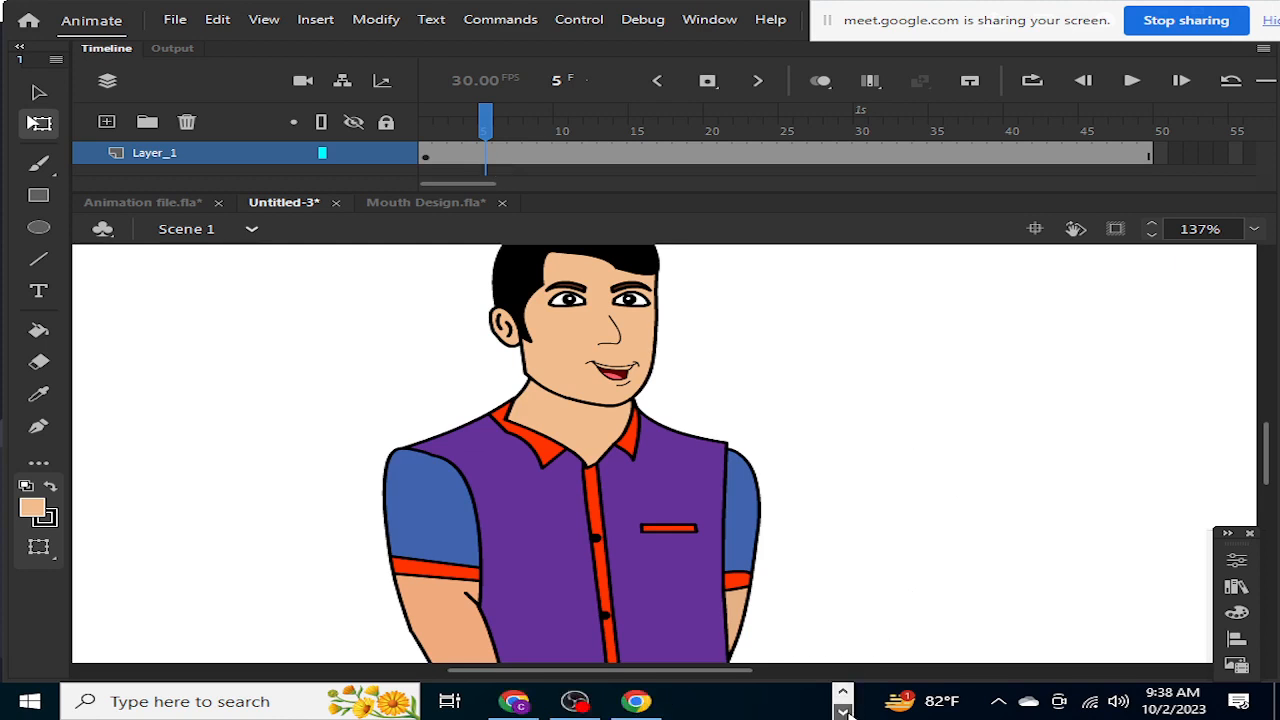
left_click(574, 705)
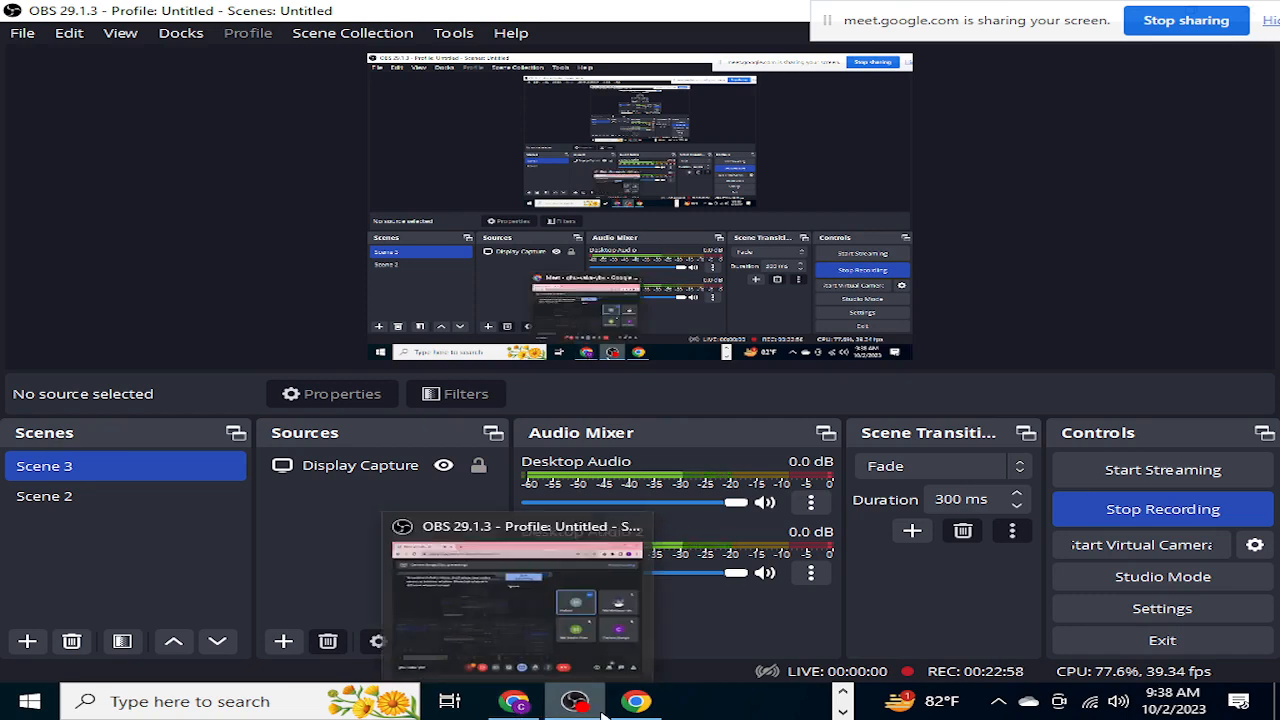
left_click(843, 712)
left_click(805, 702)
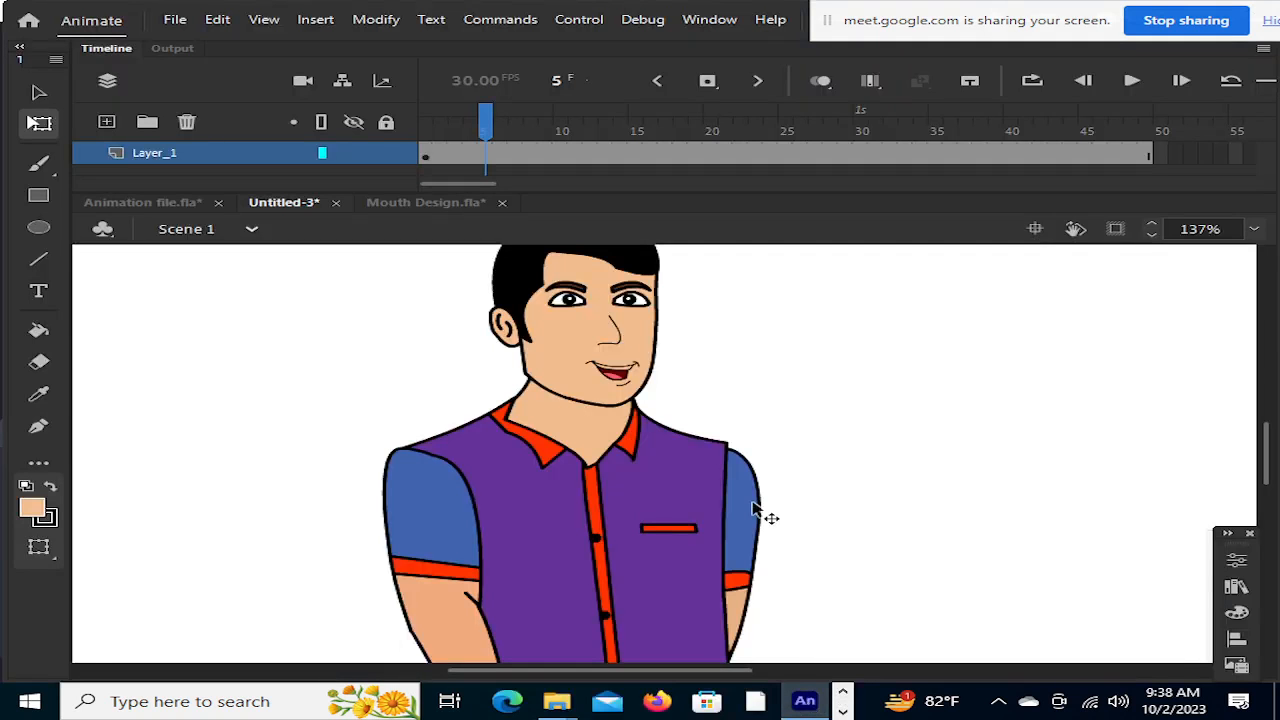
Bring the character's whole head into view and scrub to frame 24 and back to frame 15 to review the lip movement
scroll(760, 512, "up", 2)
scroll(755, 510, "down", 2)
scroll(753, 510, "up", 2)
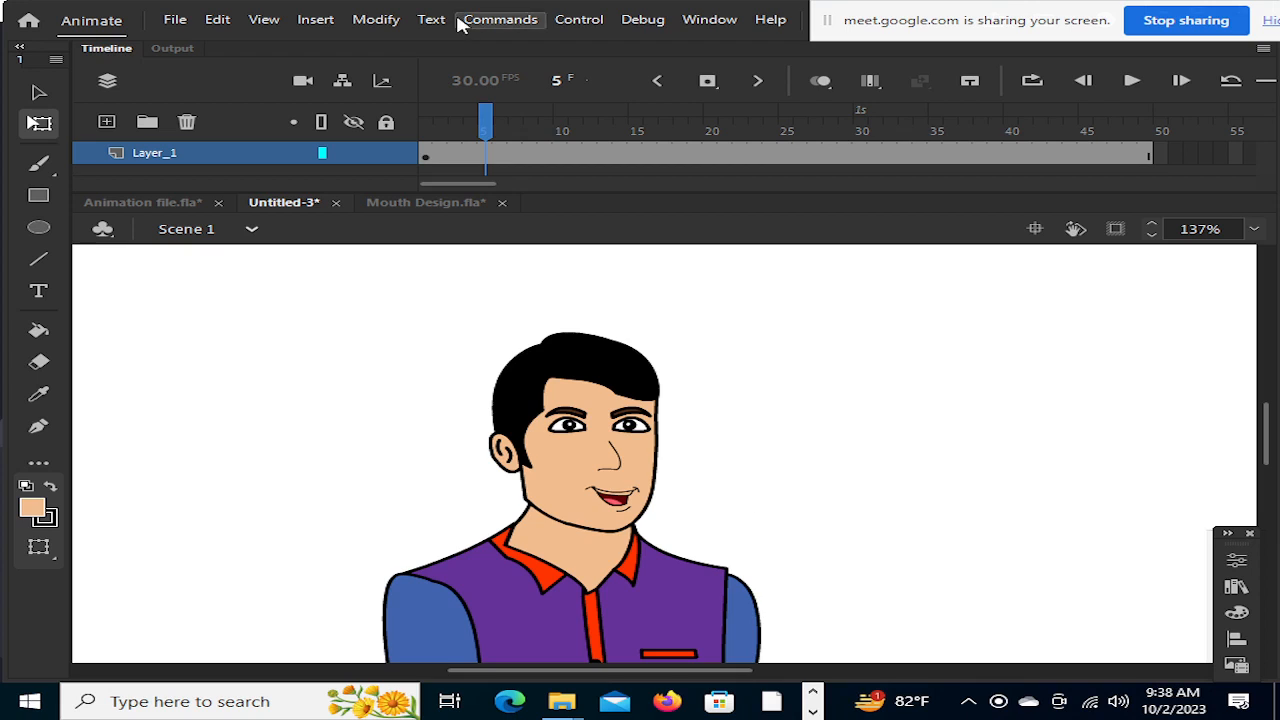
left_click_drag(486, 120, 780, 168)
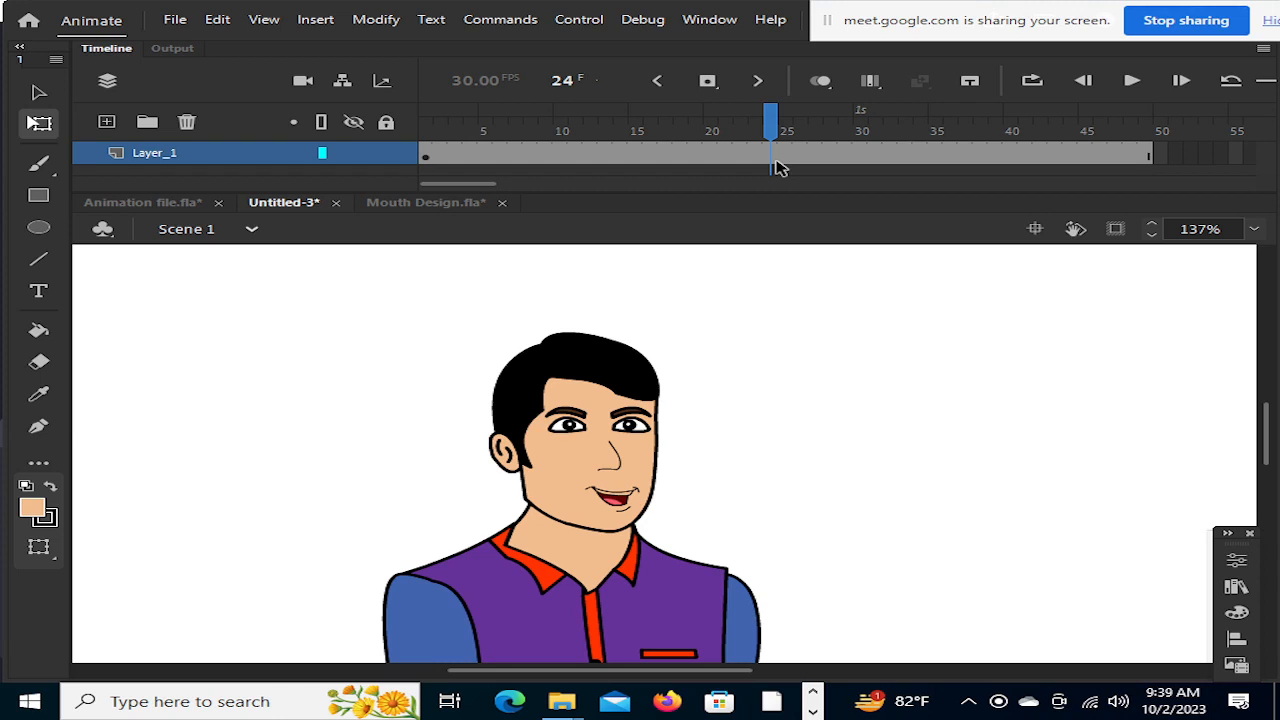
left_click_drag(777, 131, 640, 143)
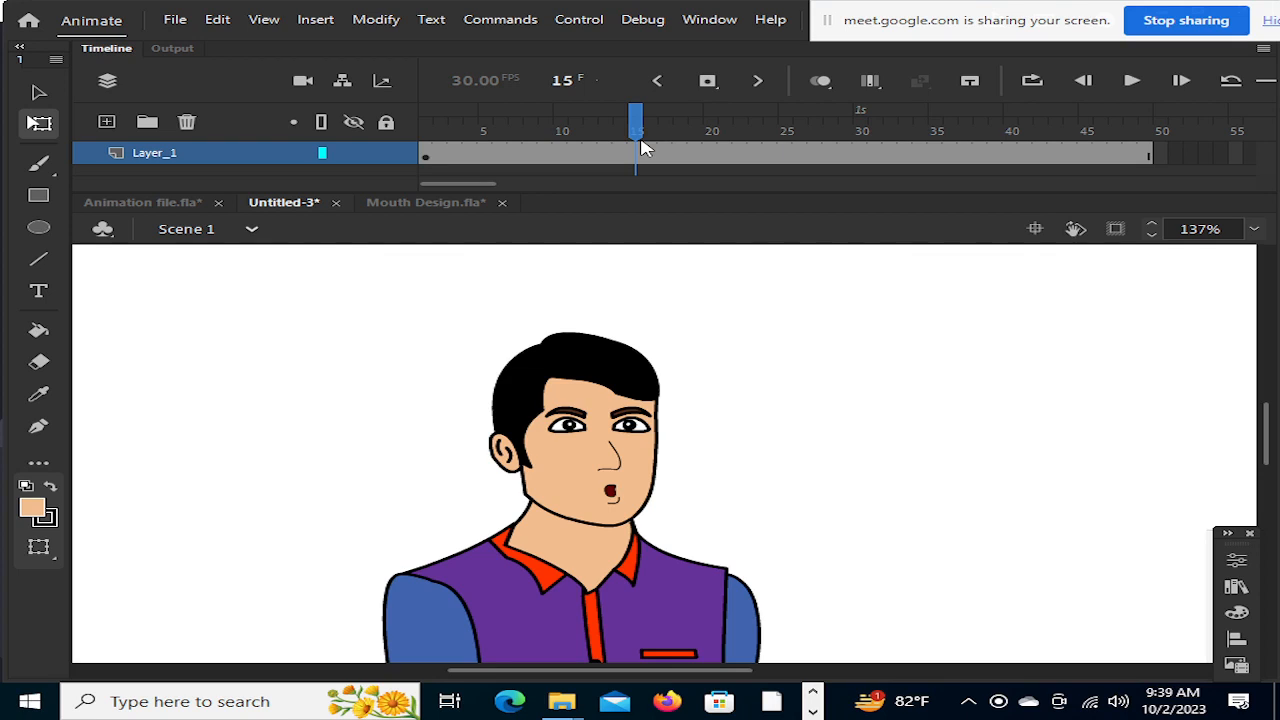
Scrub the playhead to frames 10 and 25, and back to frame 13, to review the mouth and chin movement
left_click_drag(636, 130, 560, 130)
mouse_move(561, 128)
left_mouse_down()
mouse_move(420, 134)
mouse_move(871, 166)
mouse_move(672, 190)
mouse_move(792, 188)
left_mouse_up()
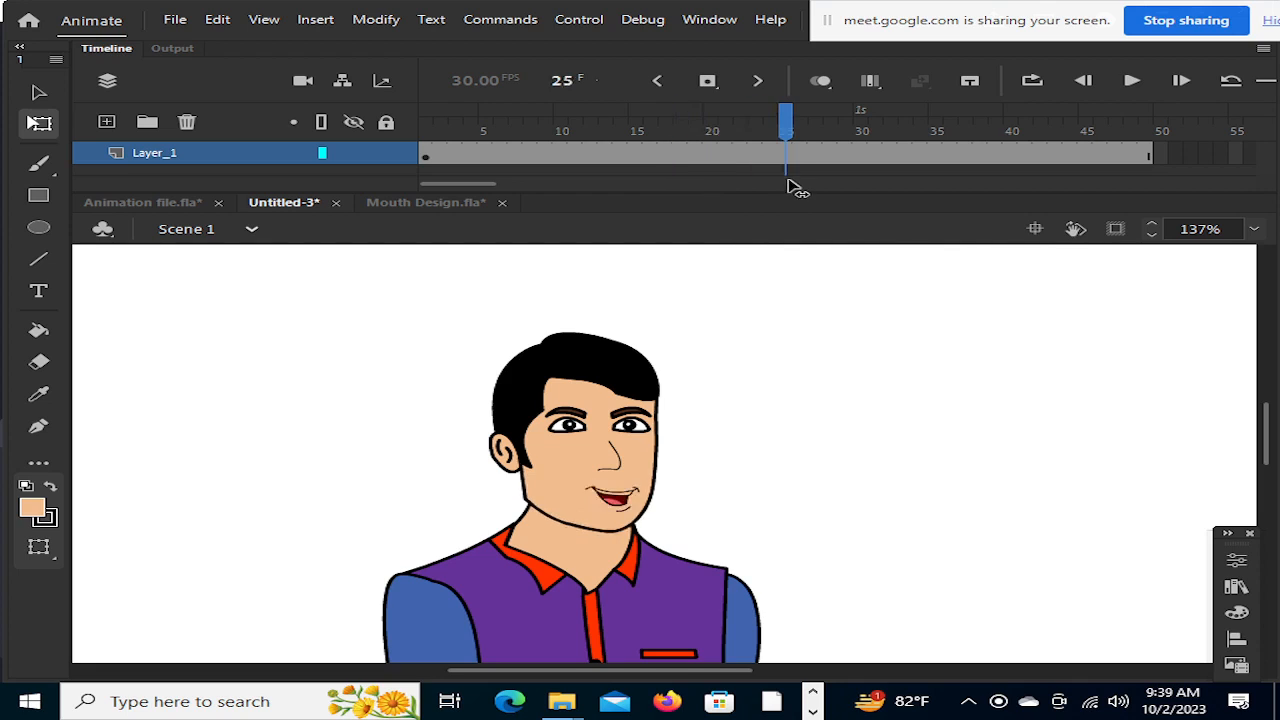
mouse_move(794, 131)
left_mouse_down()
mouse_move(423, 136)
mouse_move(777, 134)
mouse_move(749, 166)
mouse_move(614, 197)
left_mouse_up()
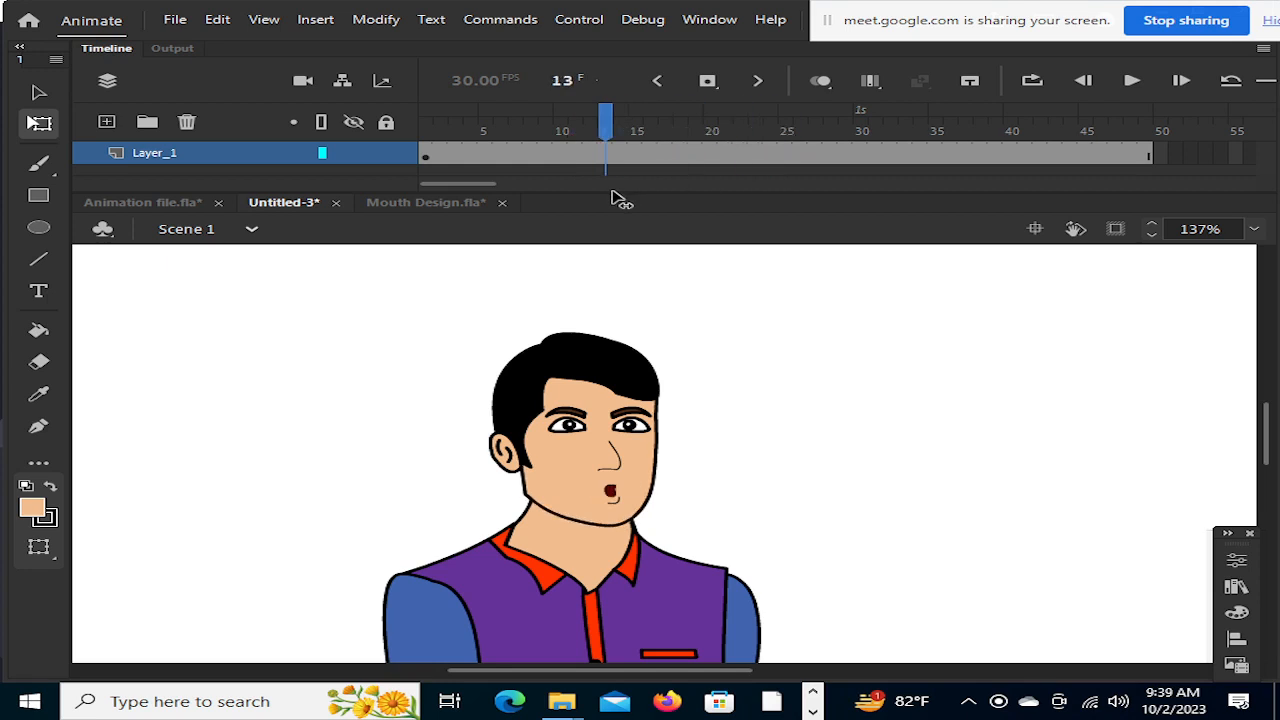
mouse_move(606, 125)
left_mouse_down()
mouse_move(500, 130)
mouse_move(682, 150)
mouse_move(682, 126)
mouse_move(598, 138)
mouse_move(594, 126)
mouse_move(500, 129)
mouse_move(703, 153)
mouse_move(585, 150)
mouse_move(1006, 189)
mouse_move(743, 229)
mouse_move(605, 215)
left_mouse_up()
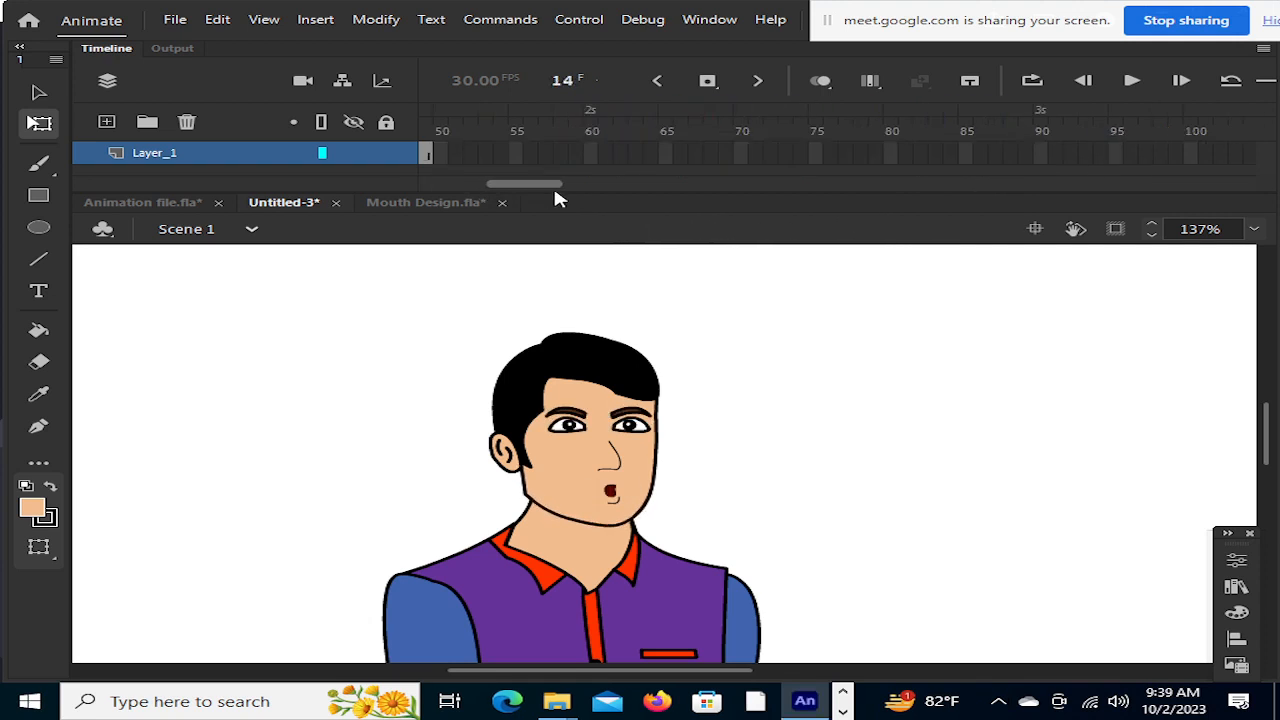
Turn on loop playback, extend the loop range back to frame 1, and play the talking animation before pausing it
left_click(1140, 83)
left_click(1032, 80)
left_click_drag(720, 117, 425, 112)
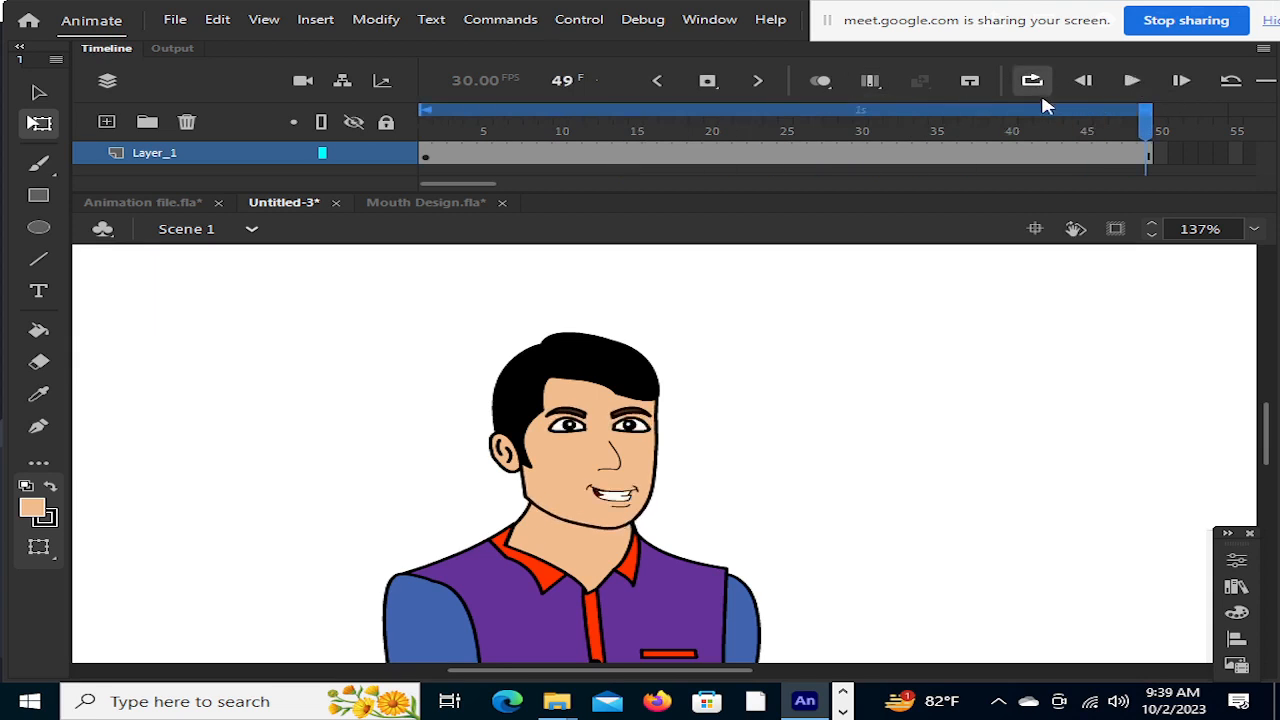
left_click(1132, 80)
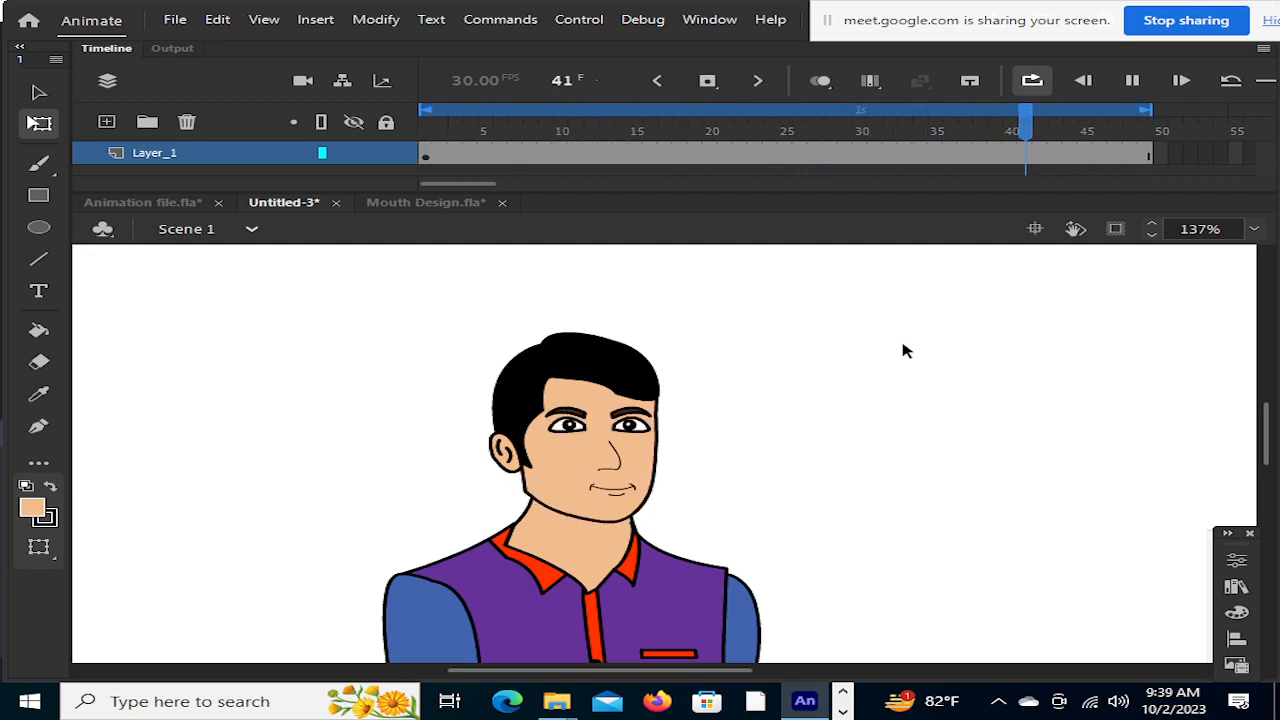
left_click(1132, 80)
Return to frame 1, jump to frame 32 to check the closed eyes, and briefly replay the loop
left_click(958, 140)
left_click_drag(958, 140, 428, 174)
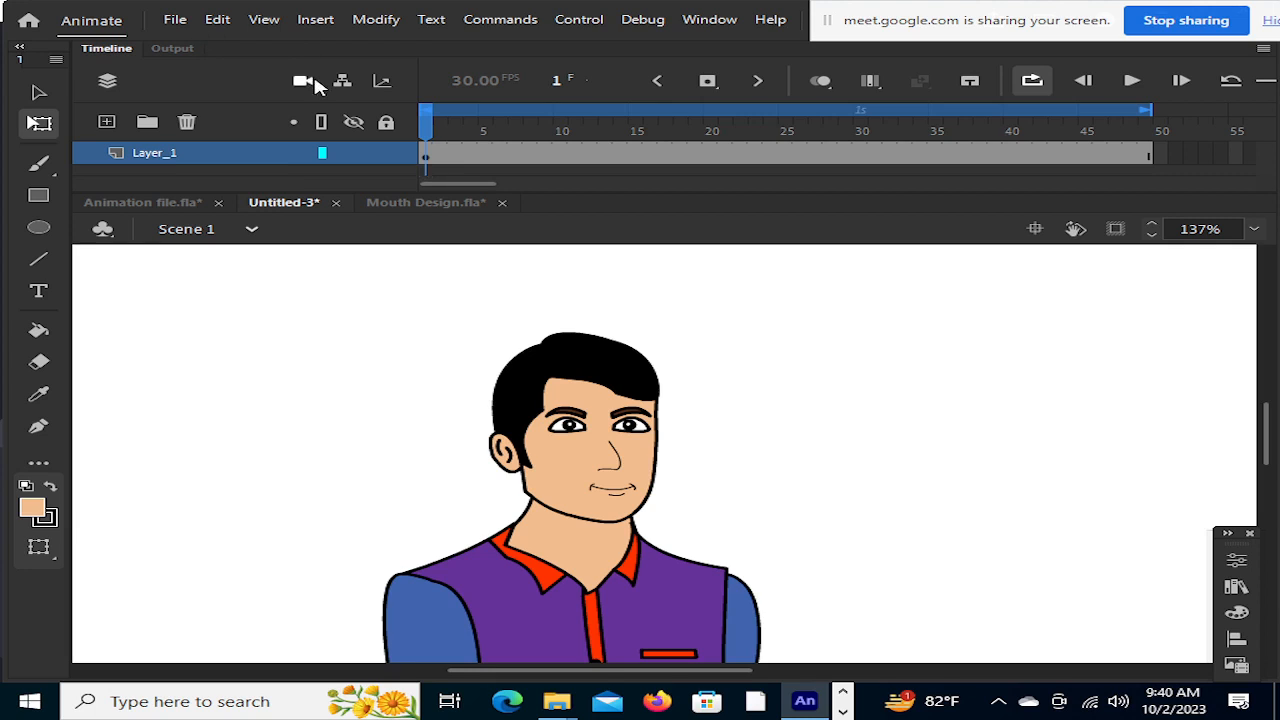
mouse_move(426, 115)
left_mouse_down()
mouse_move(786, 125)
mouse_move(560, 165)
mouse_move(400, 171)
mouse_move(409, 129)
mouse_move(429, 120)
mouse_move(831, 122)
mouse_move(380, 177)
left_mouse_up()
left_click(845, 130)
left_click(891, 152)
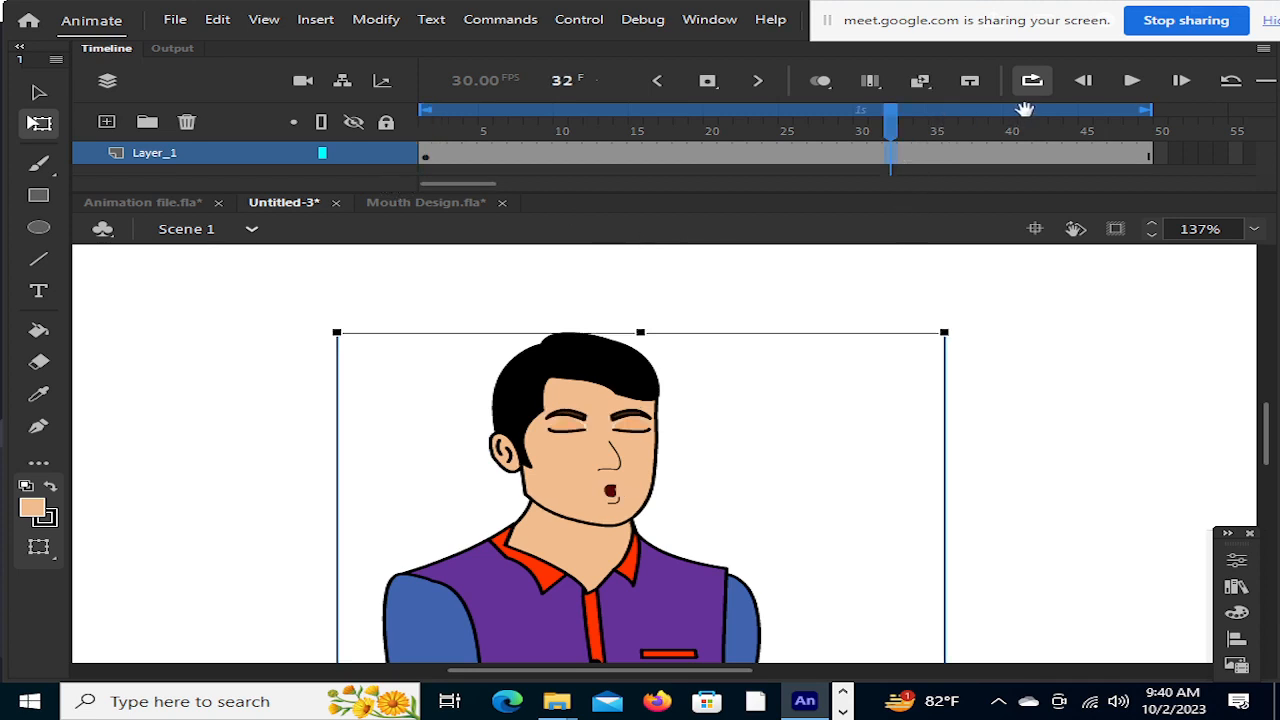
left_click(1129, 86)
left_click(1130, 86)
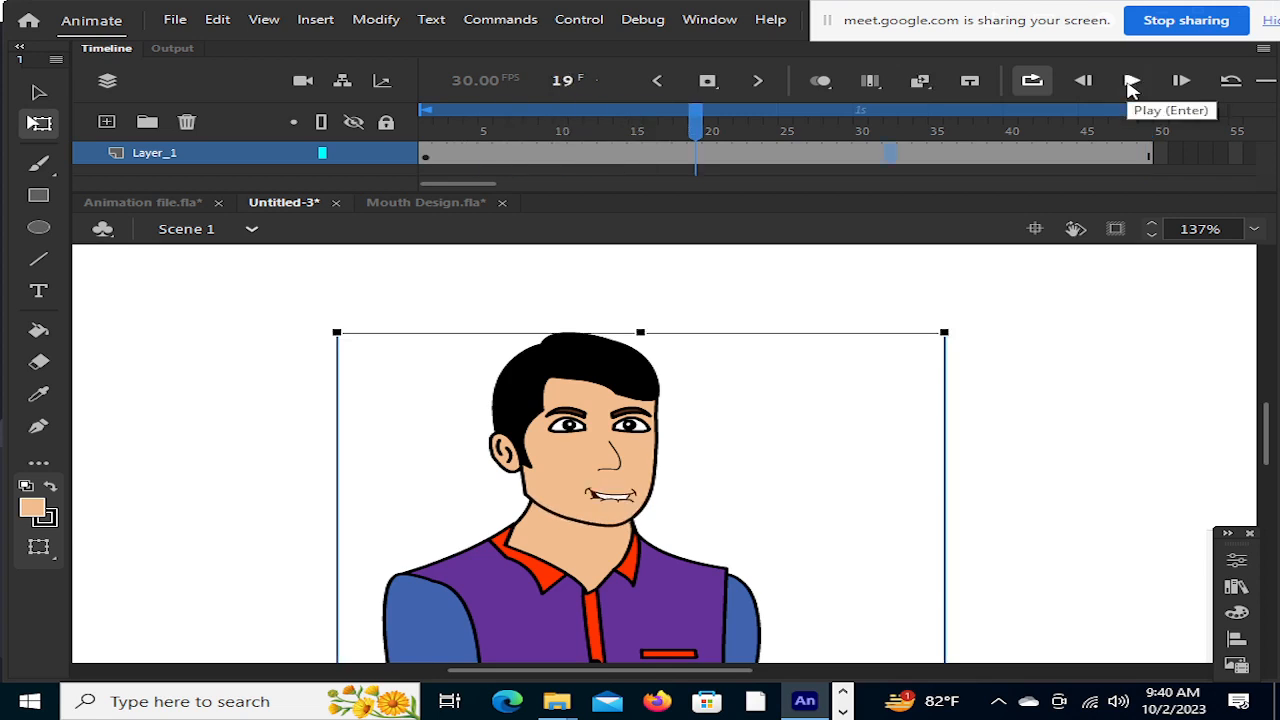
Scrub to frame 5, fit the character and stage in view at 45% zoom, and return the playhead to frame 1
left_click_drag(700, 118, 485, 163)
scroll(869, 417, "down", 5)
scroll(869, 417, "up", 4)
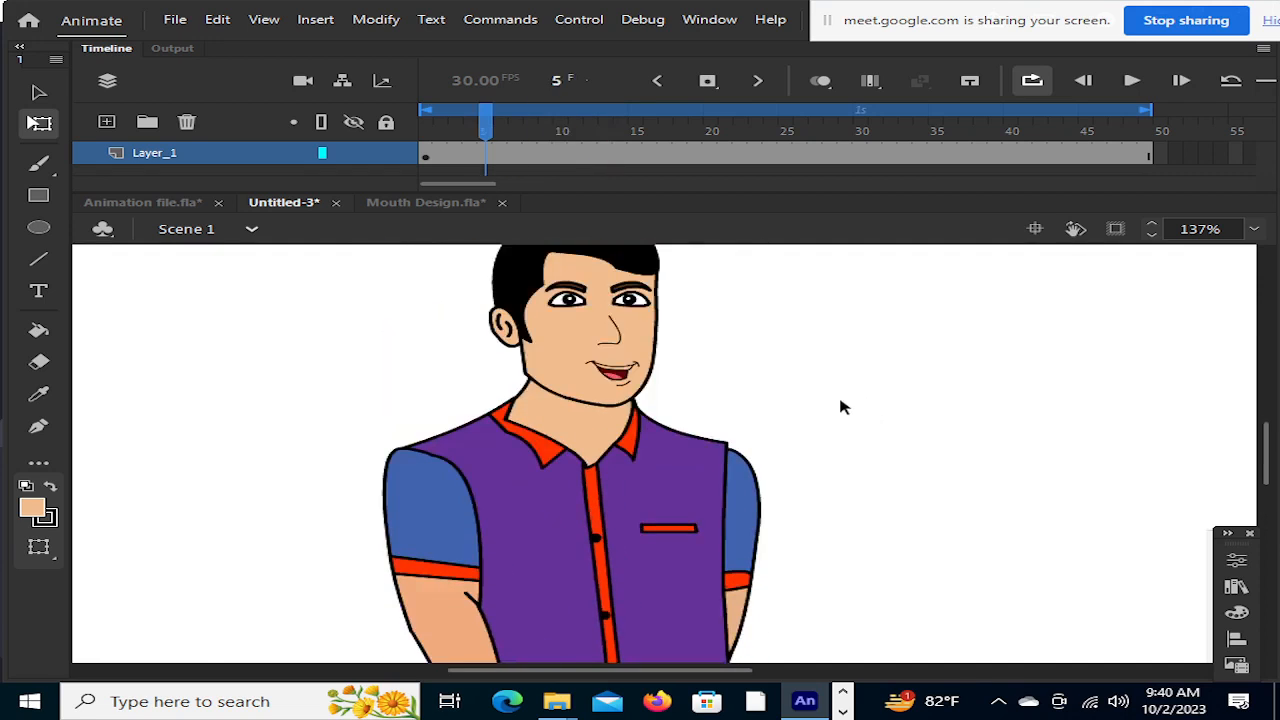
scroll(843, 409, "down", 3)
scroll(838, 407, "down", 2)
scroll(837, 408, "up", 2)
scroll(837, 408, "down", 2)
scroll(837, 408, "up", 1)
scroll(840, 409, "up", 2)
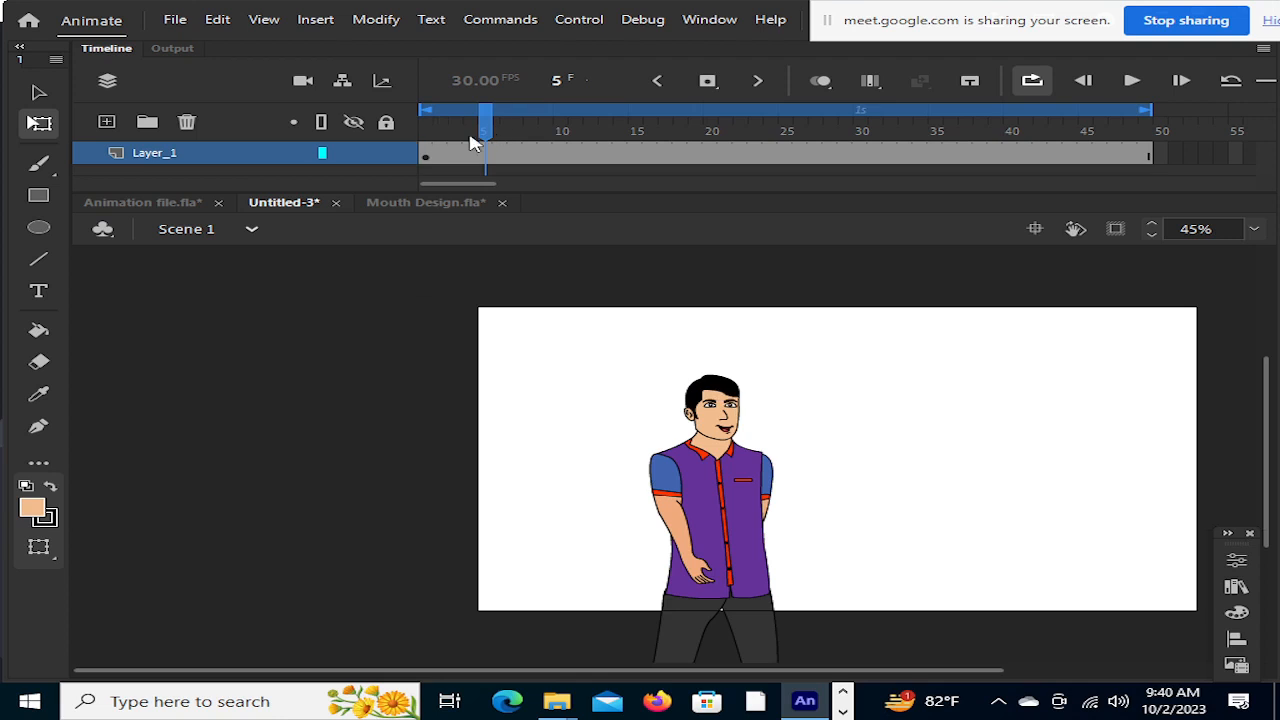
left_click_drag(488, 143, 426, 210)
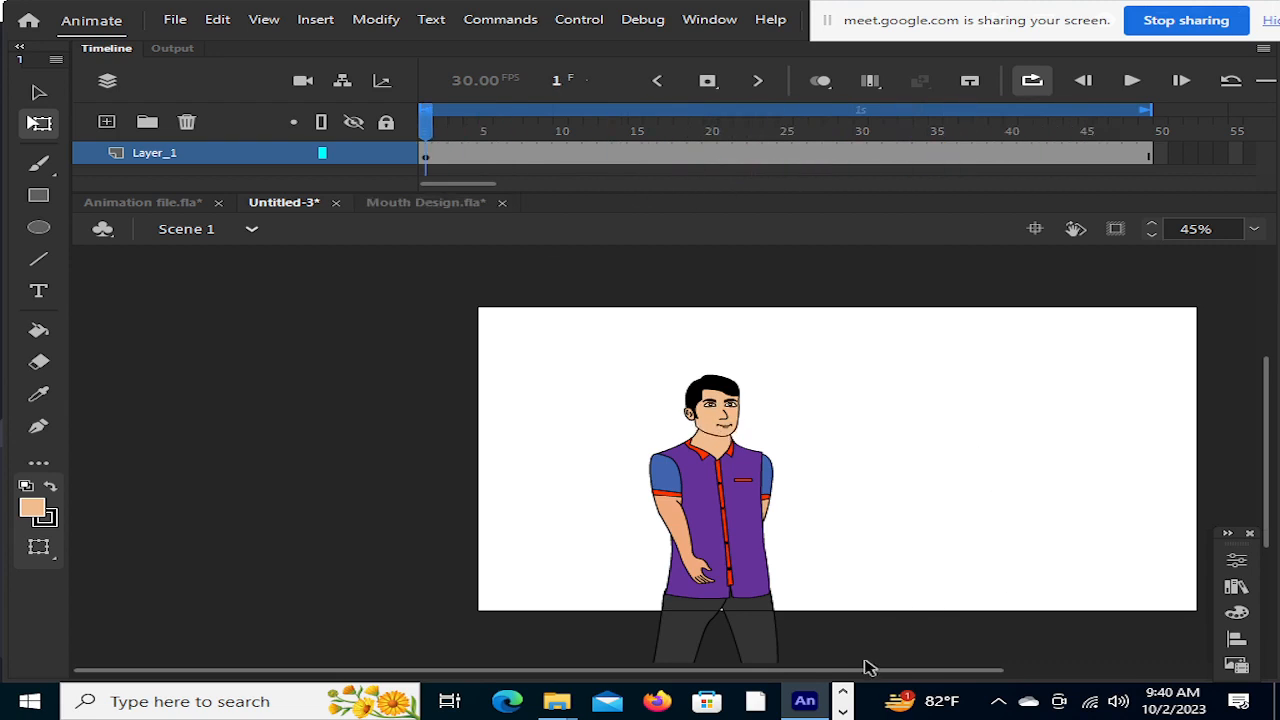
left_click(843, 712)
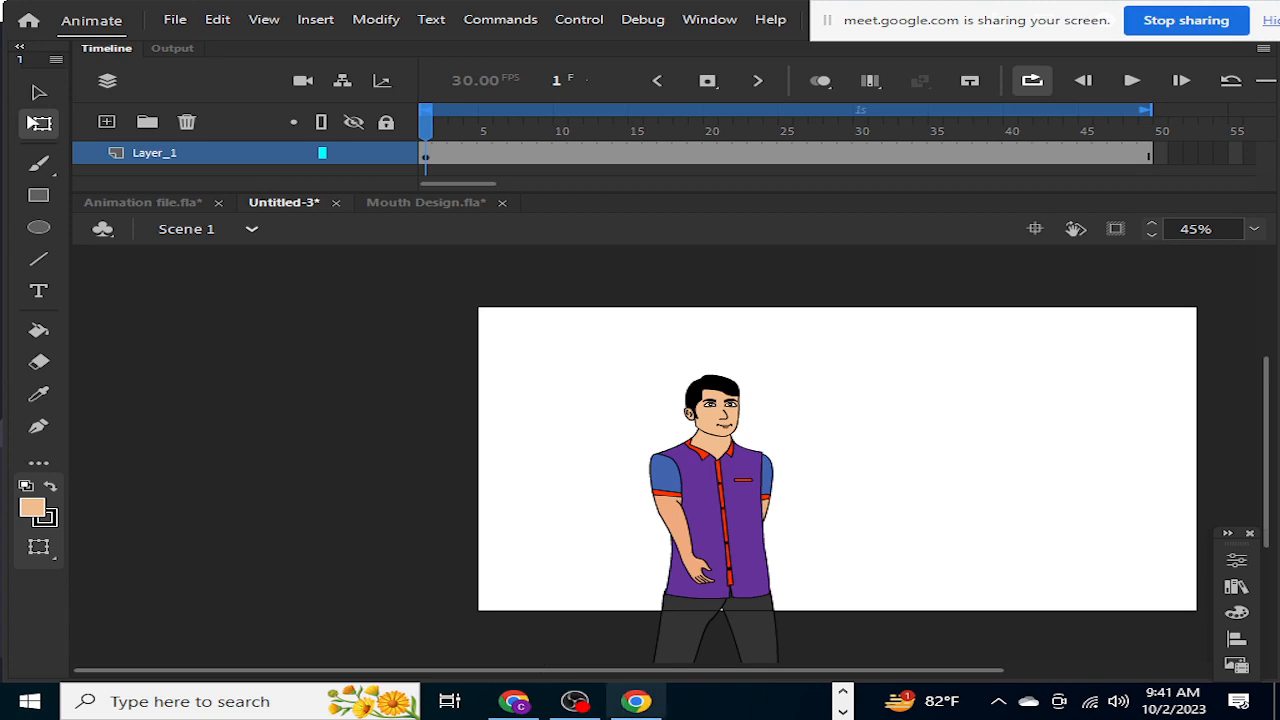
left_click(728, 672)
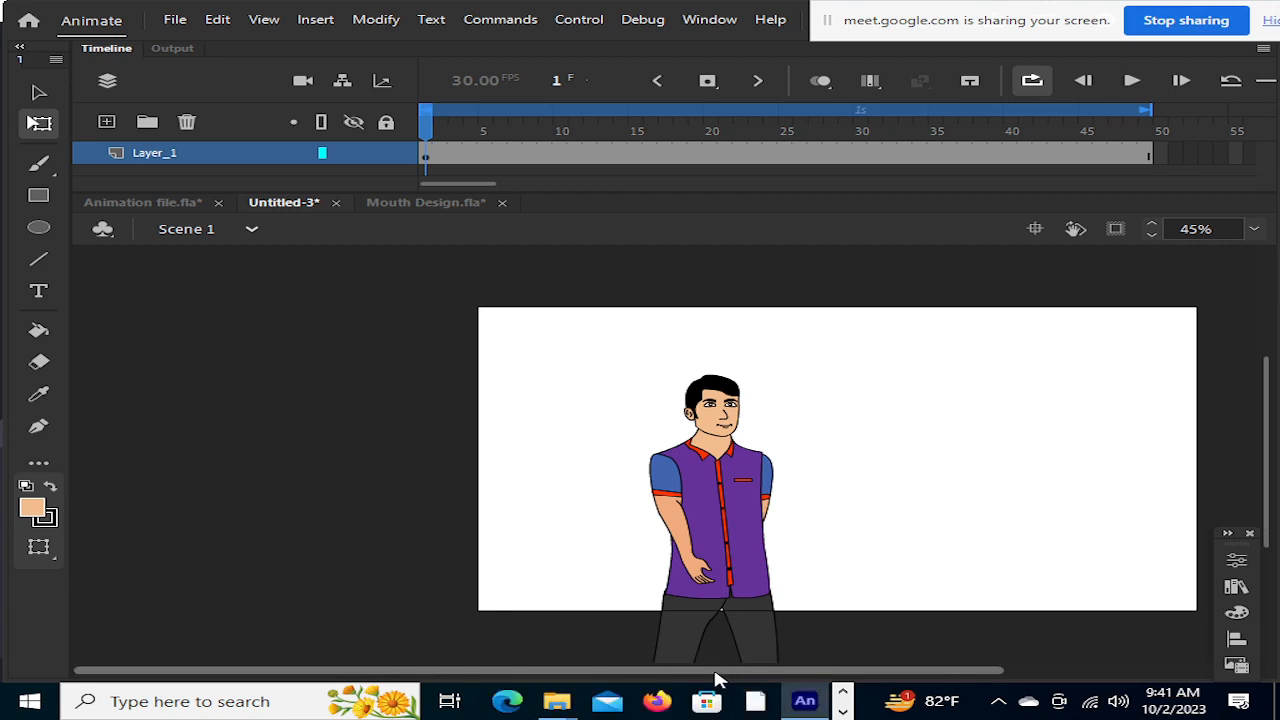
left_click_drag(715, 672, 749, 674)
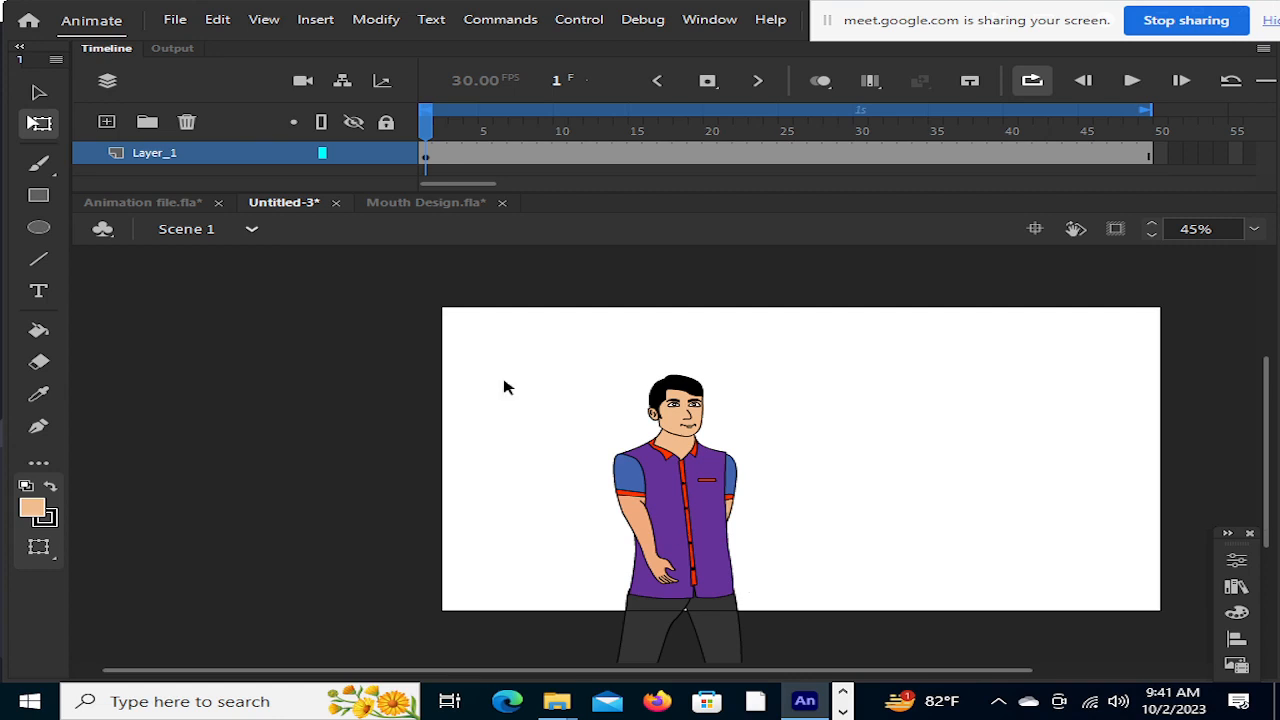
Scrub back and forth between frame 1 and about frame 24, ending at frame 21, to review the talking at full-stage scale
left_click_drag(428, 128, 590, 130)
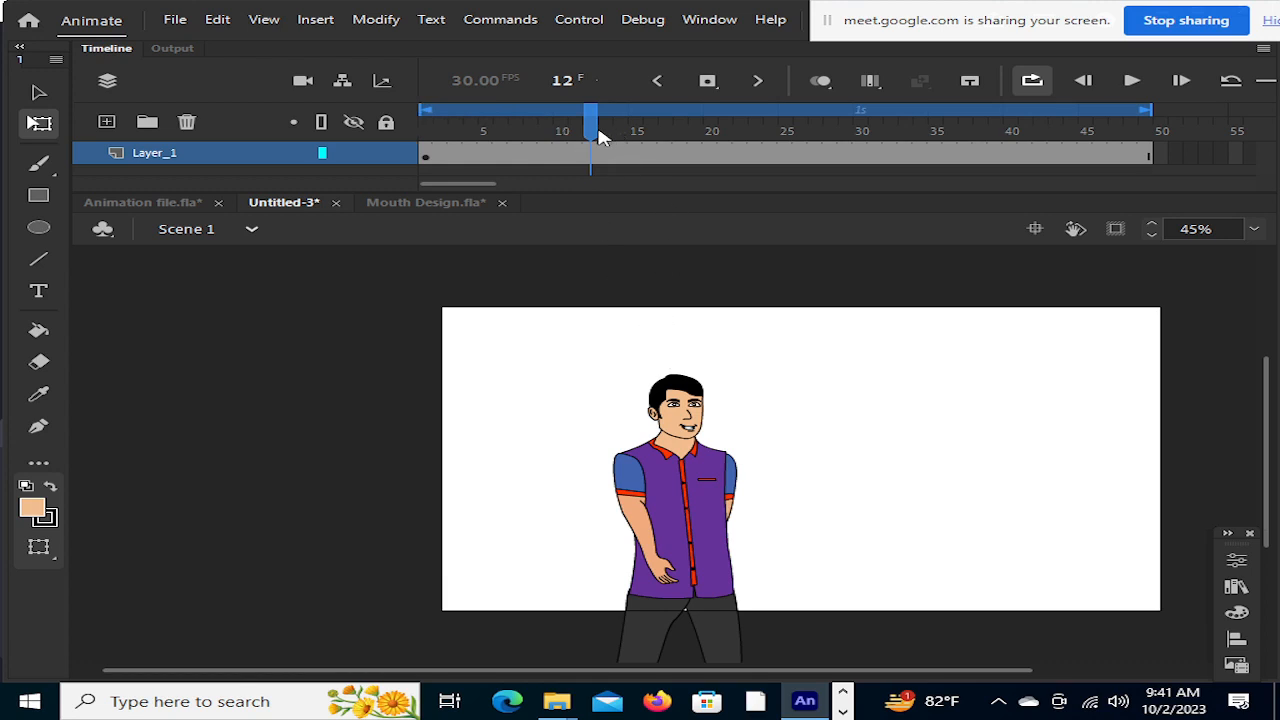
left_click_drag(592, 135, 432, 135)
left_click(561, 141)
left_click_drag(544, 131, 777, 140)
left_click_drag(770, 140, 568, 144)
left_click_drag(560, 137, 727, 133)
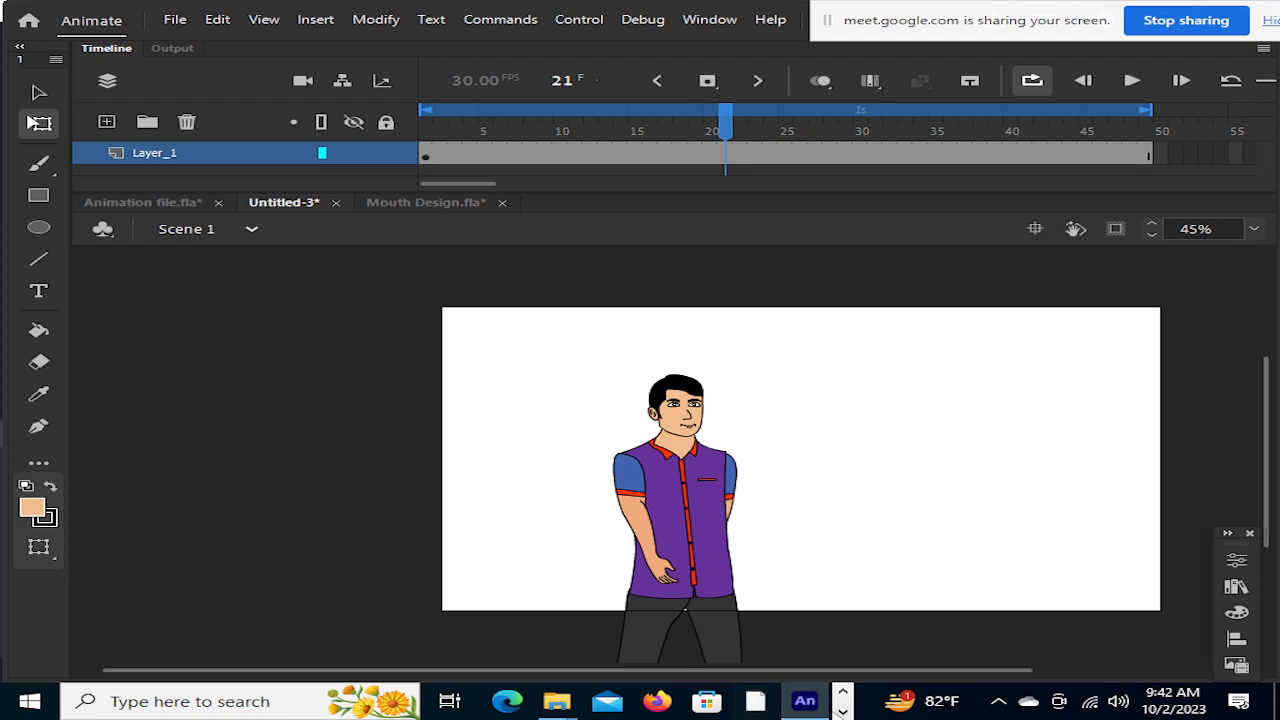
Switch to OBS and move the screen-sharing bar clear of the window controls
left_click(843, 711)
left_click(580, 704)
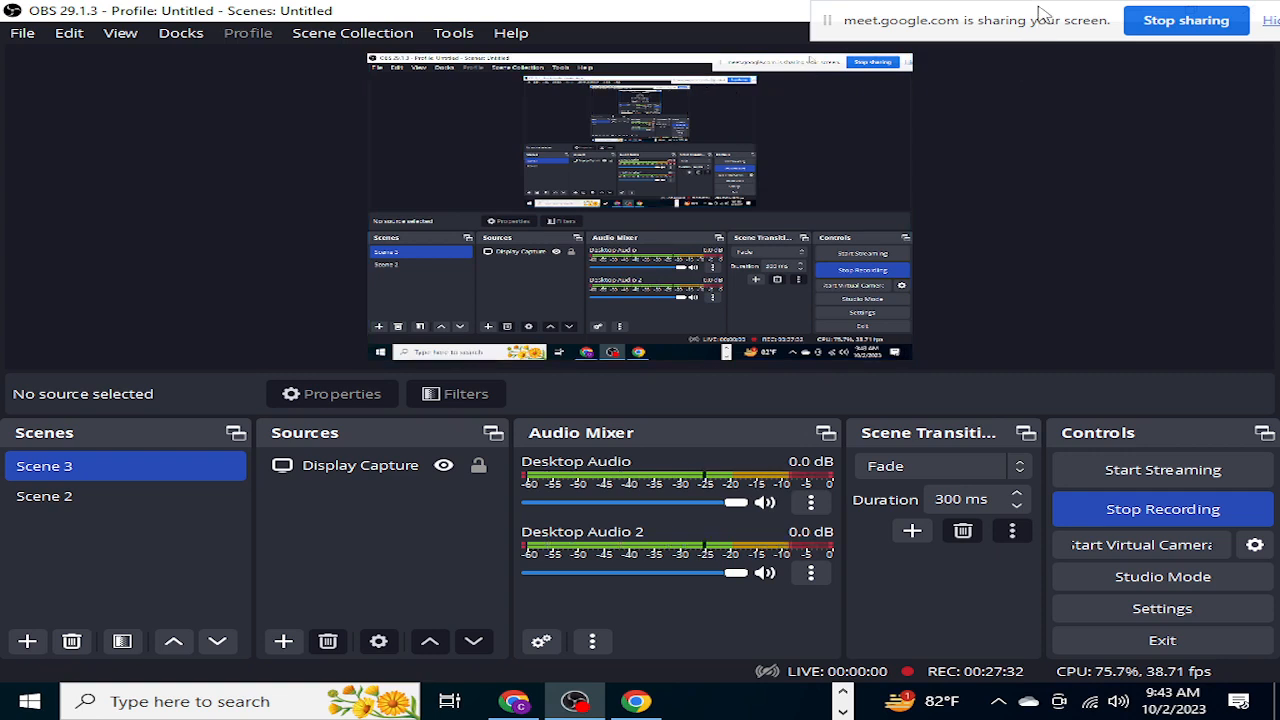
left_click_drag(1040, 14, 811, 34)
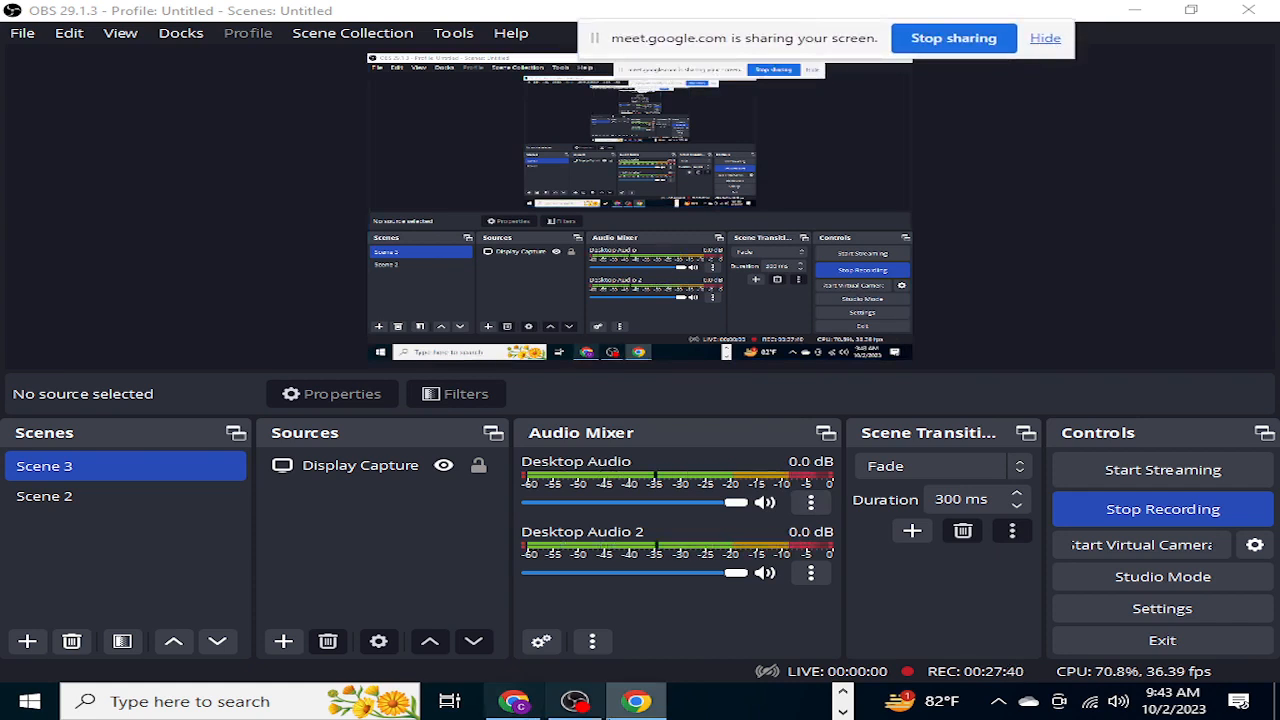
Bring up the Google Meet call to check its participants, and return to OBS
left_click(634, 703)
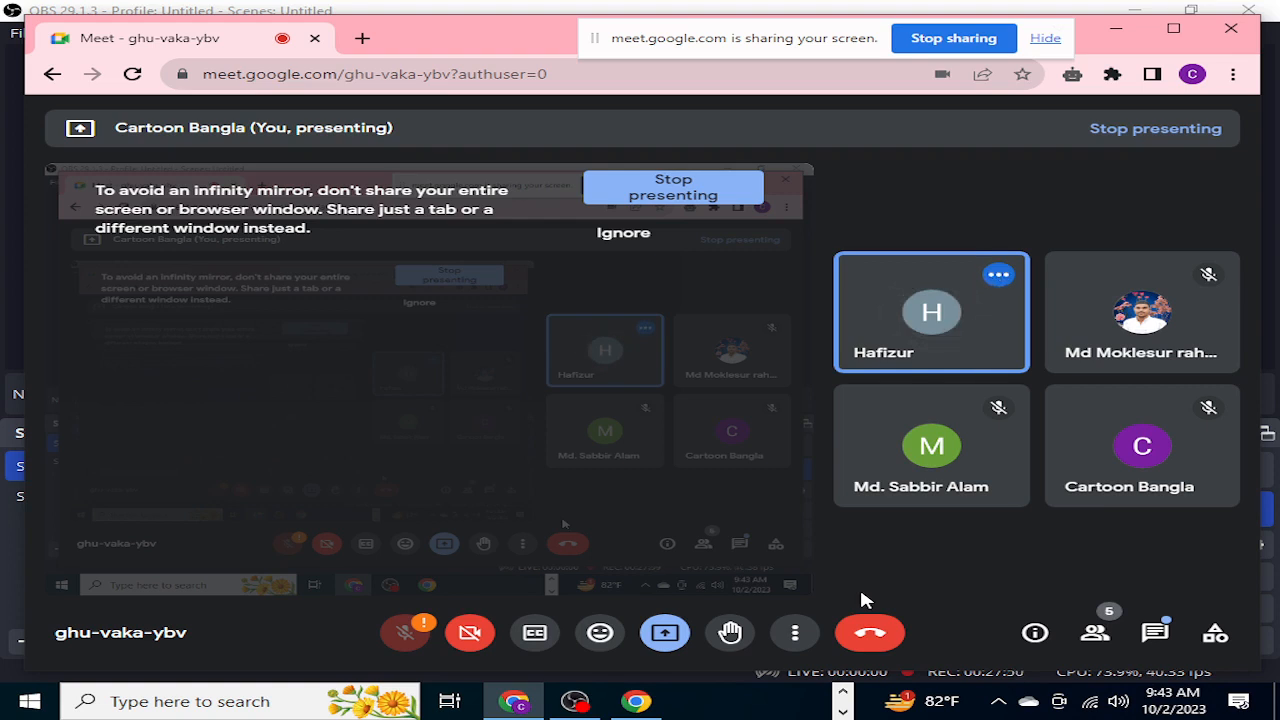
mouse_move(915, 483)
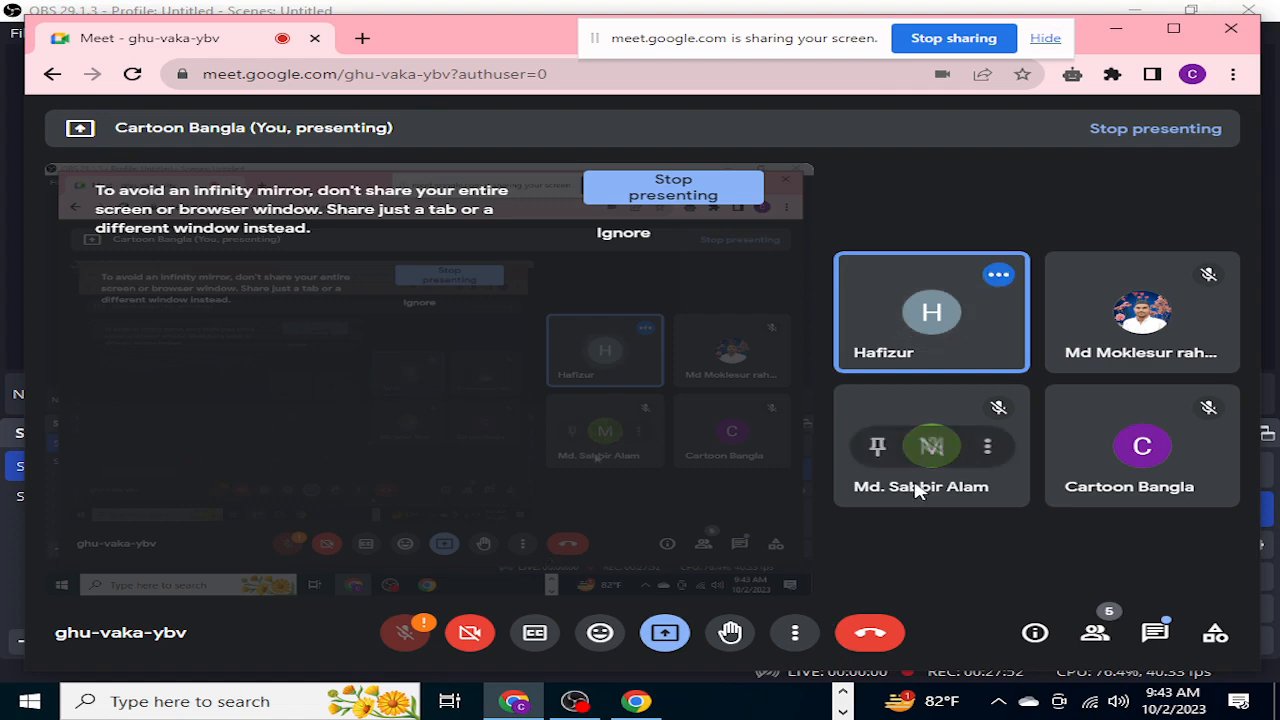
left_click(578, 702)
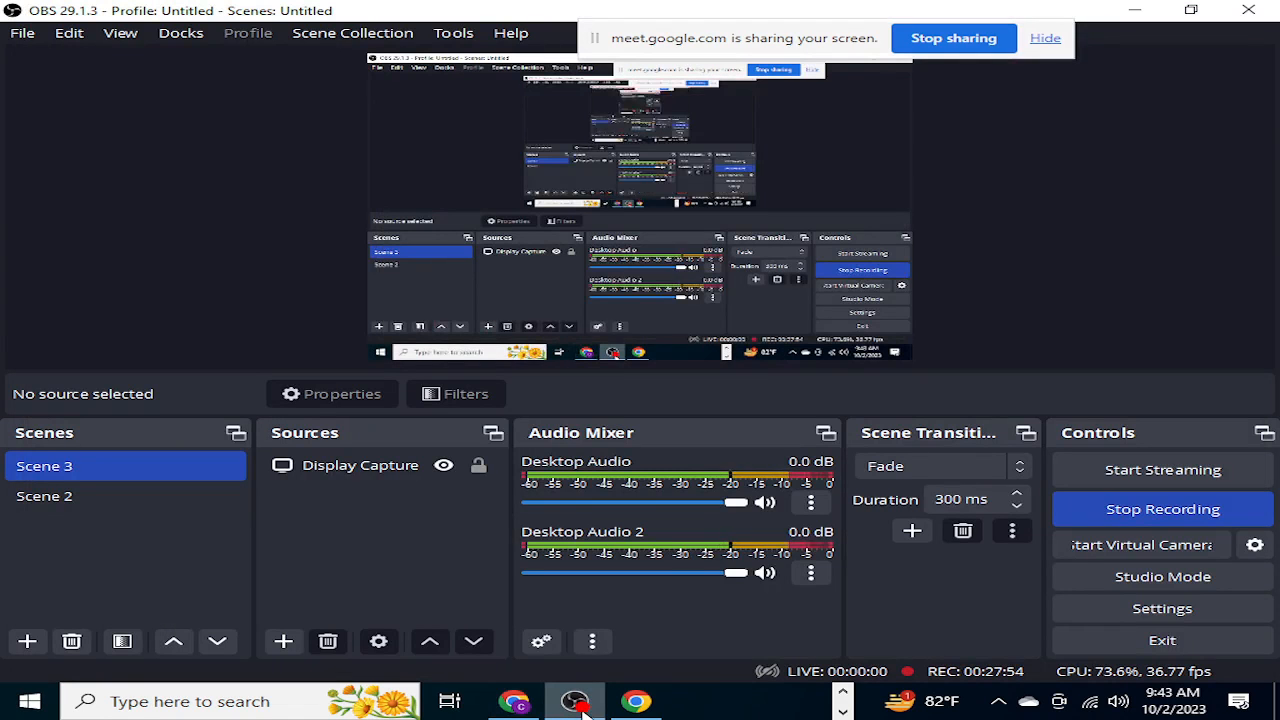